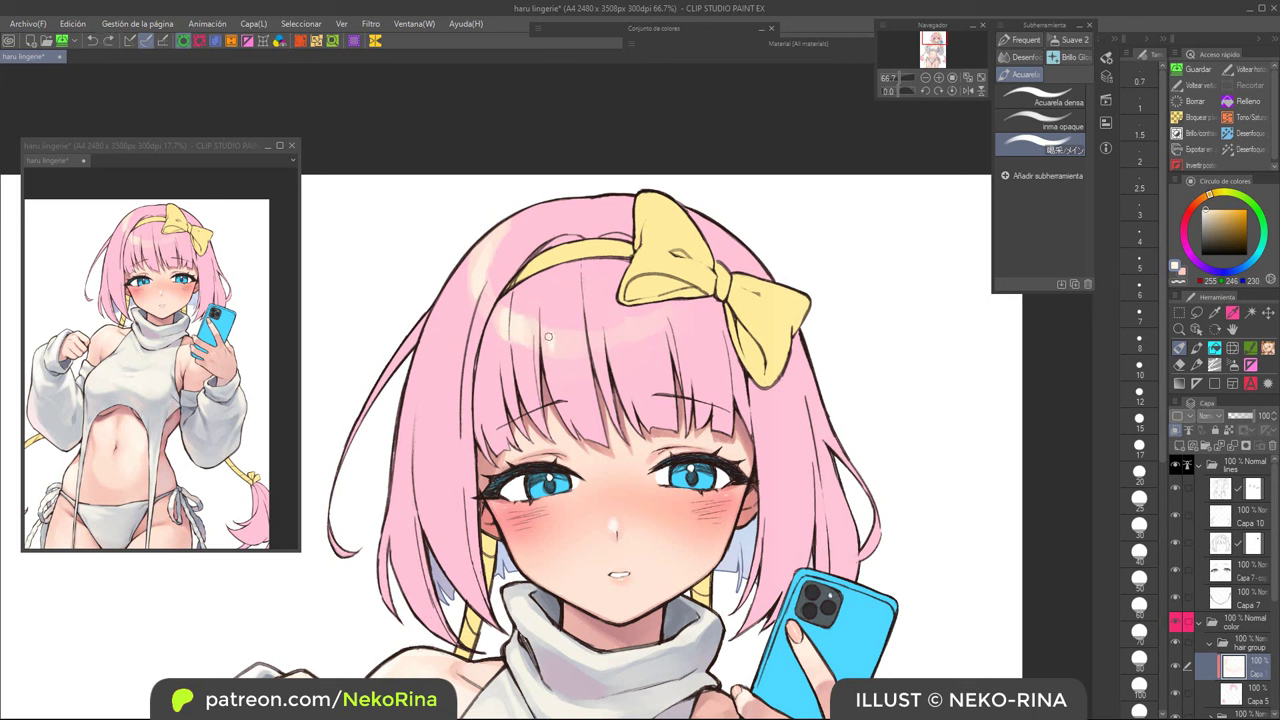
Step: Sample the bow's yellow, lighten it to RGB 255, 247, 215 and paint shine highlights across the bangs
left_click(634, 287, "alt")
key("bracketright")
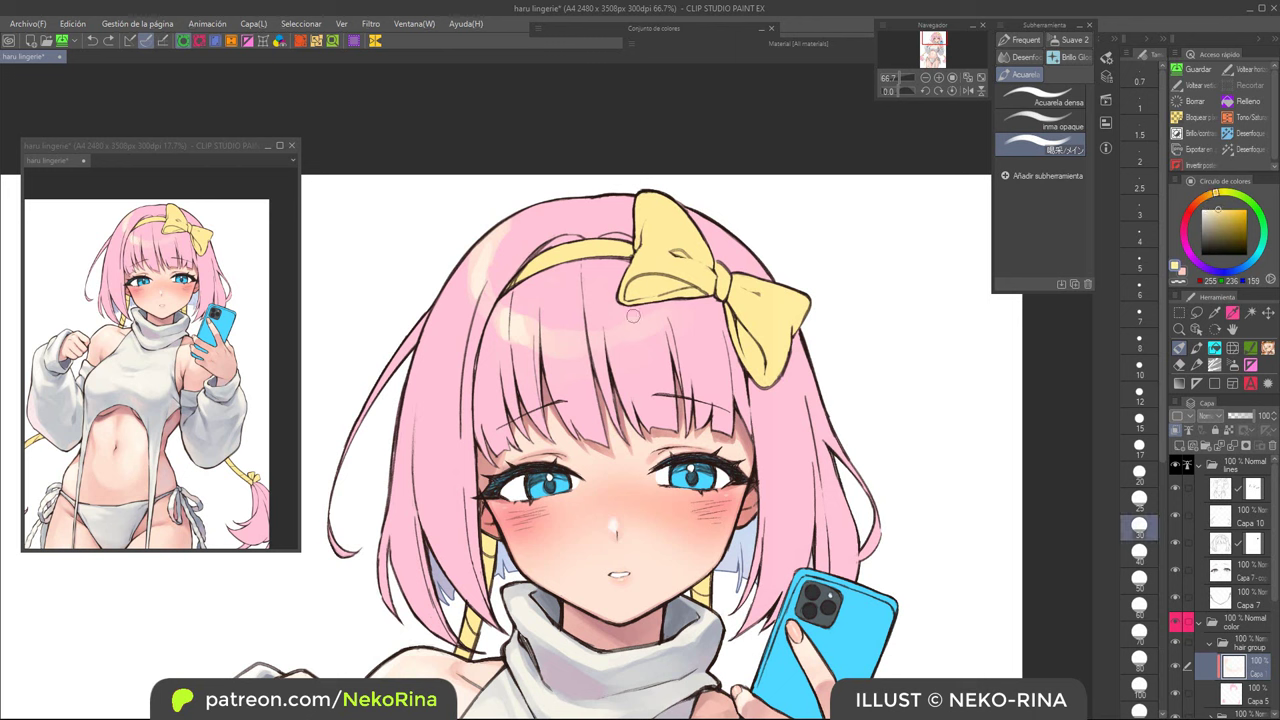
left_click(1206, 208)
left_click_drag(515, 332, 511, 318)
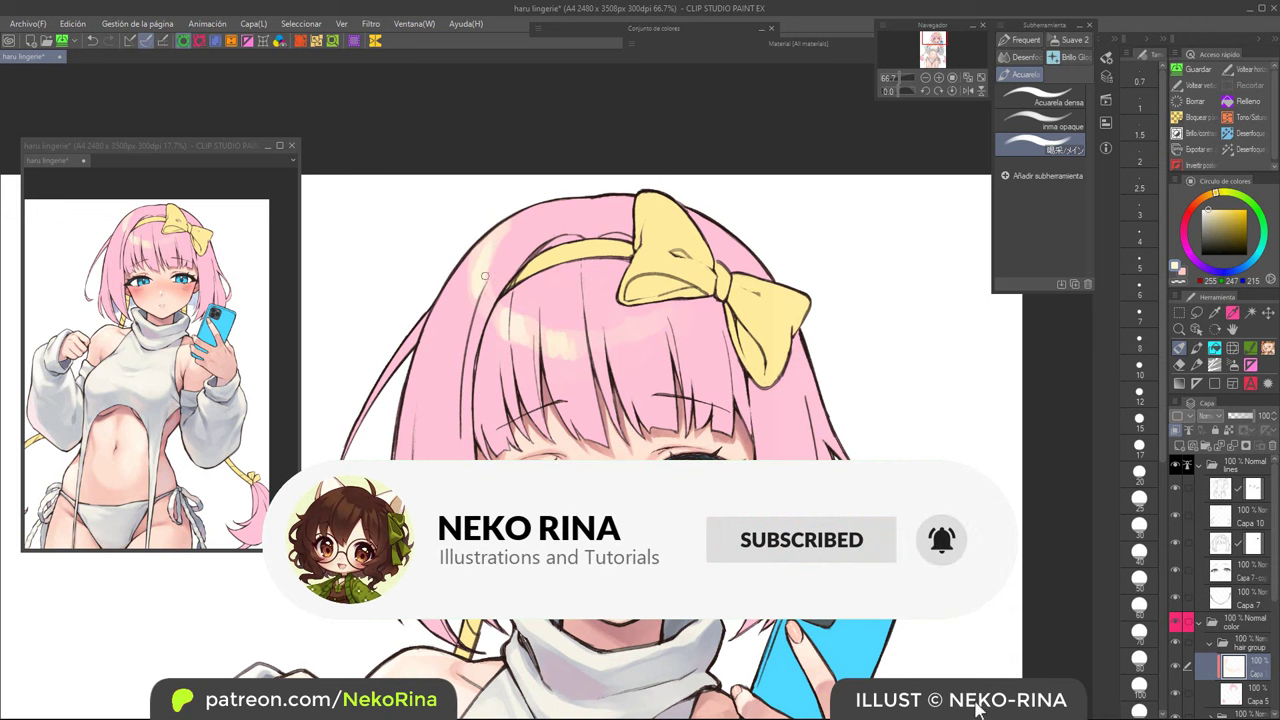
left_click_drag(593, 314, 549, 327)
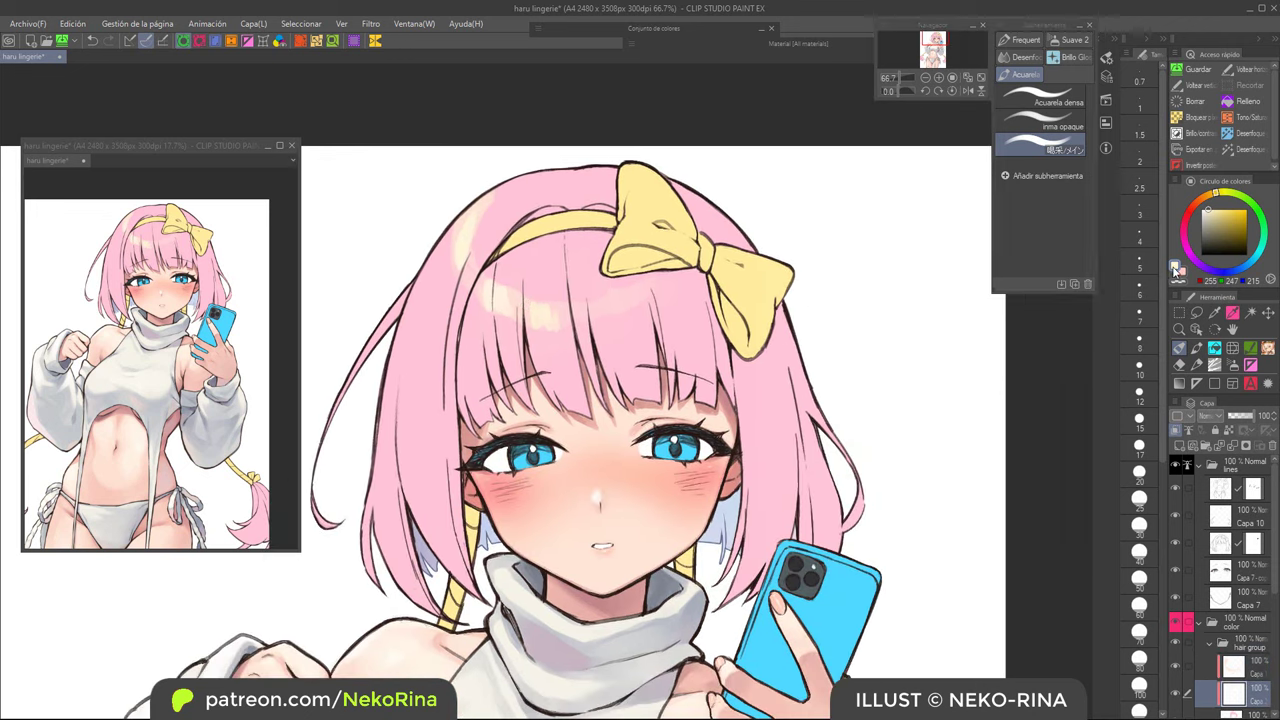
Step: Sample the ponytail's darker pink (RGB 228, 128, 158) and paint long shading strokes down the left side hair
double_click(1175, 266)
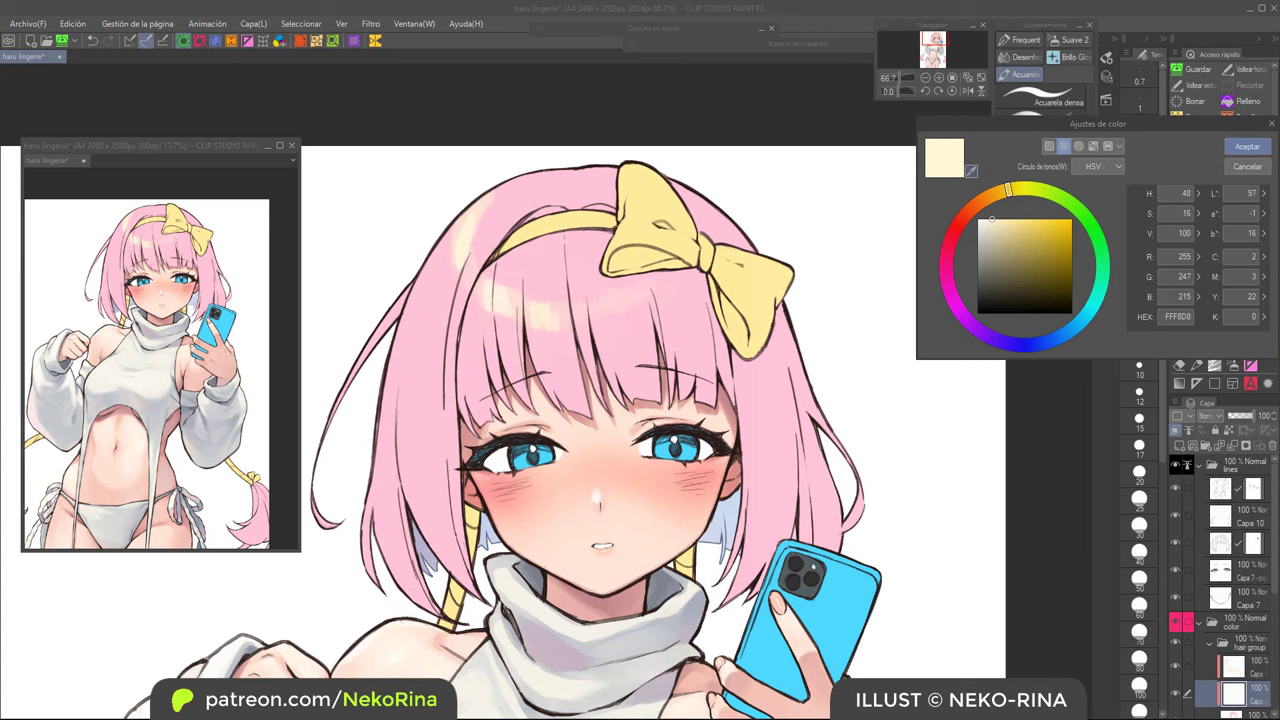
left_click(258, 490)
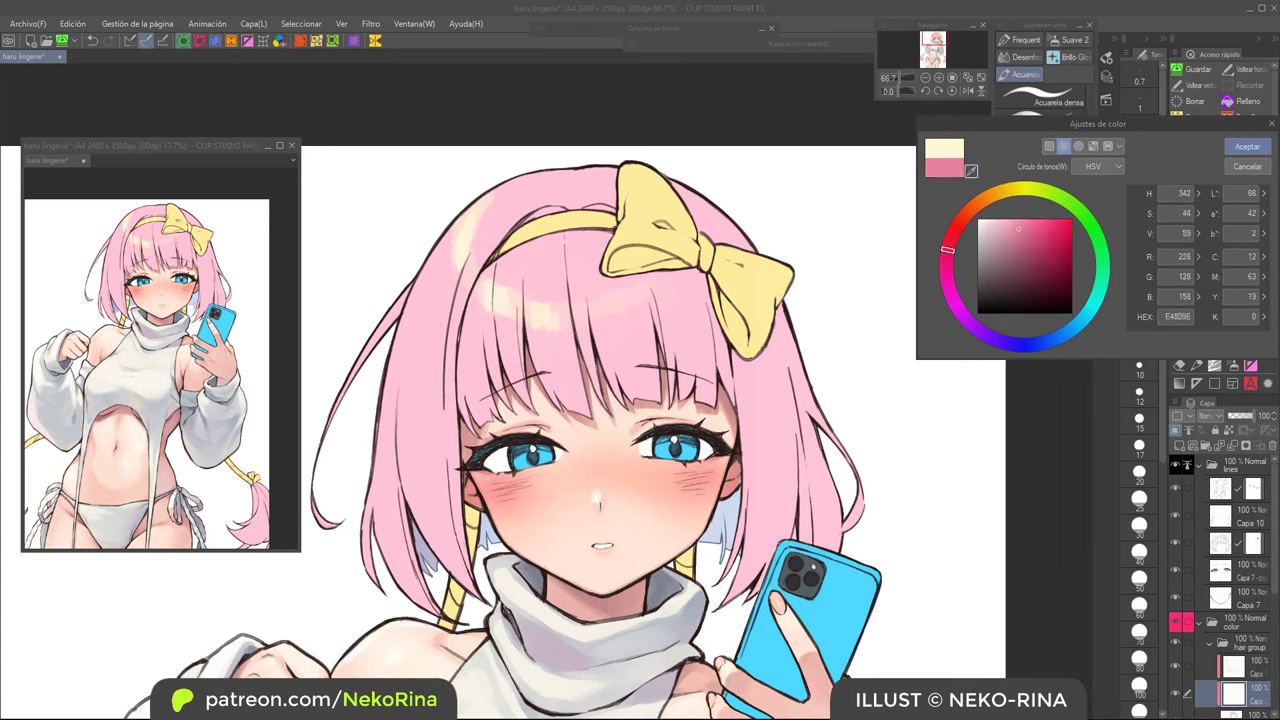
left_click(1247, 146)
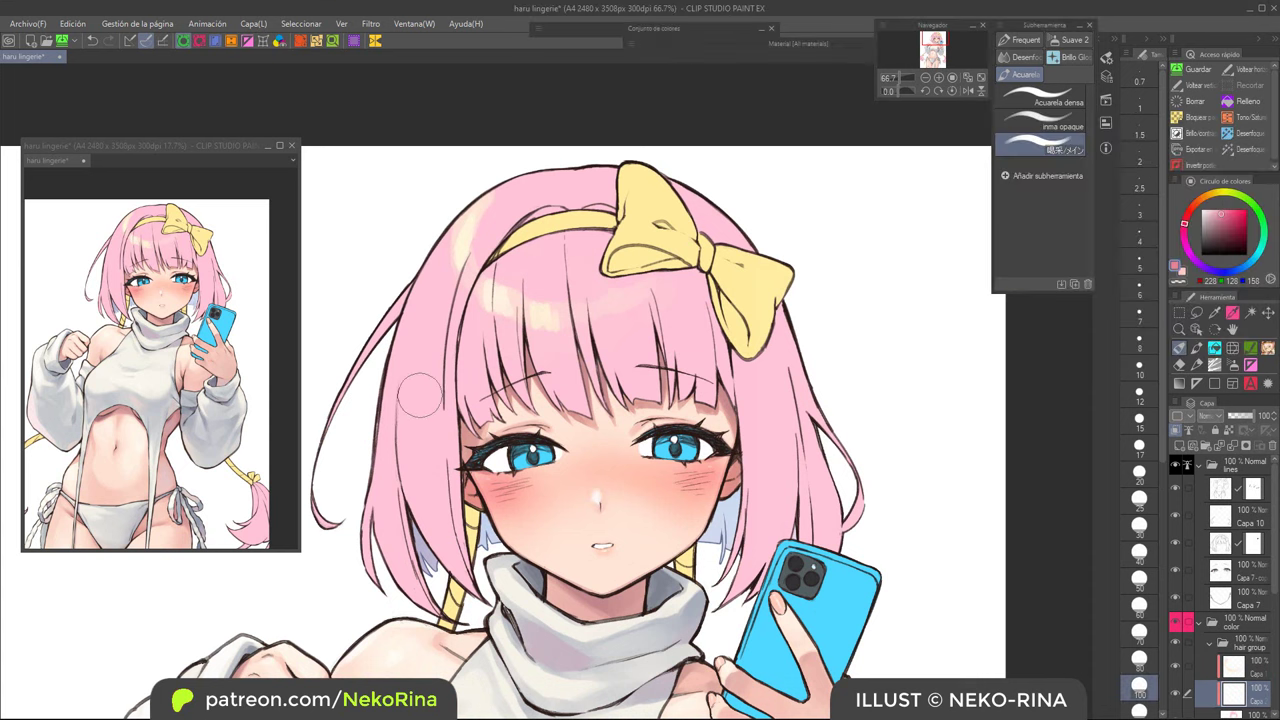
mouse_move(415, 379)
left_mouse_down()
mouse_move(425, 536)
mouse_move(458, 574)
left_mouse_up()
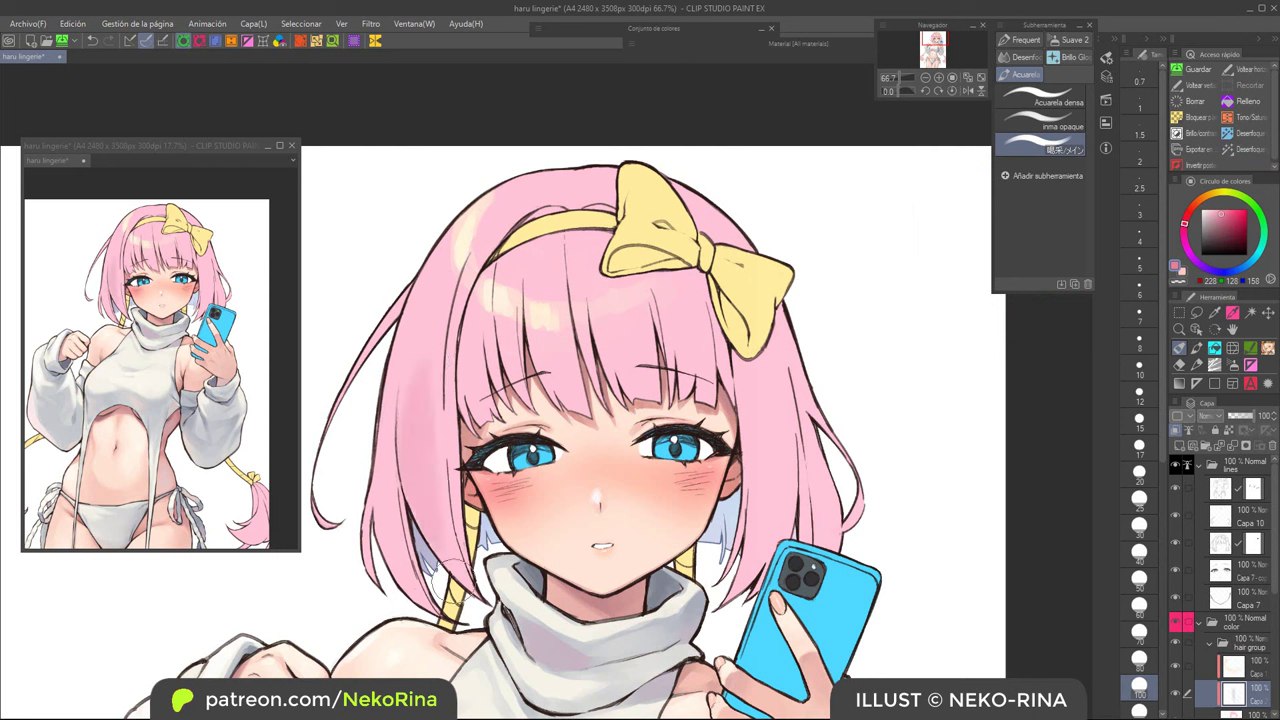
left_click_drag(439, 361, 467, 575)
left_click_drag(436, 426, 465, 600)
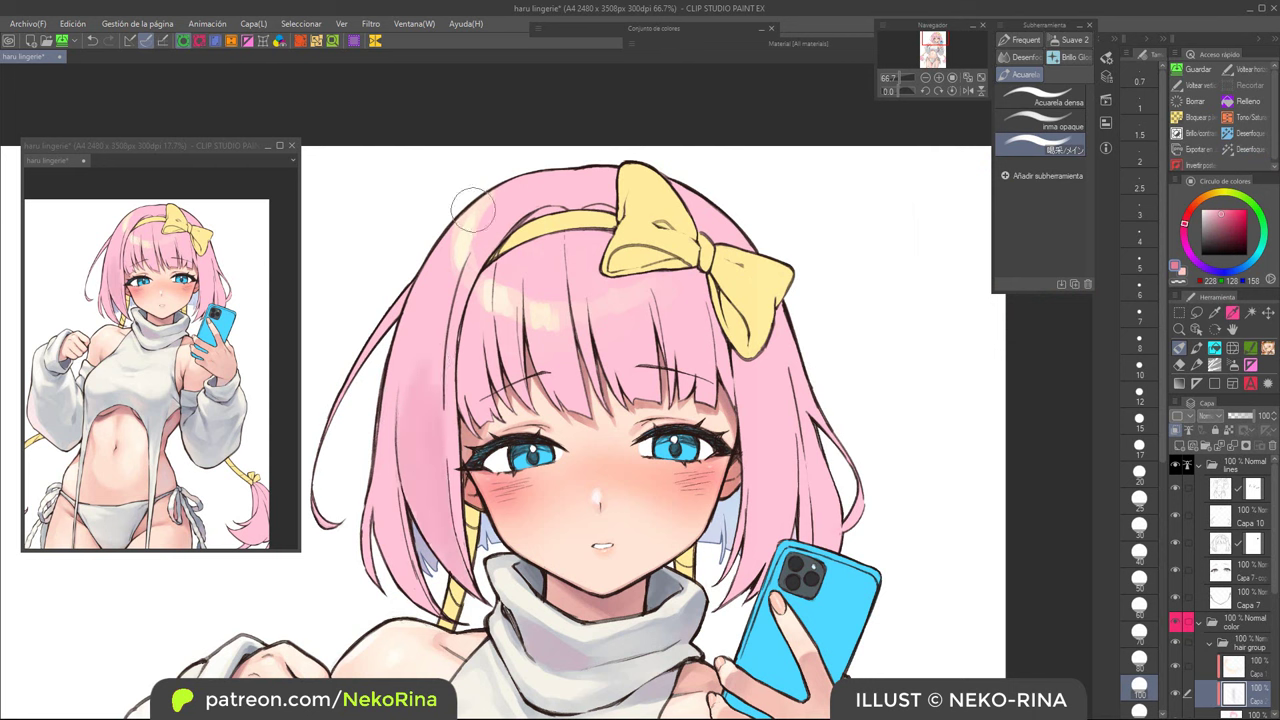
Step: Airbrush darker pink over the lower ends of the side hair on both sides with a large soft brush
left_click(1070, 41)
key("bracketright")
mouse_move(844, 460)
left_mouse_down()
mouse_move(825, 535)
mouse_move(780, 582)
left_mouse_up()
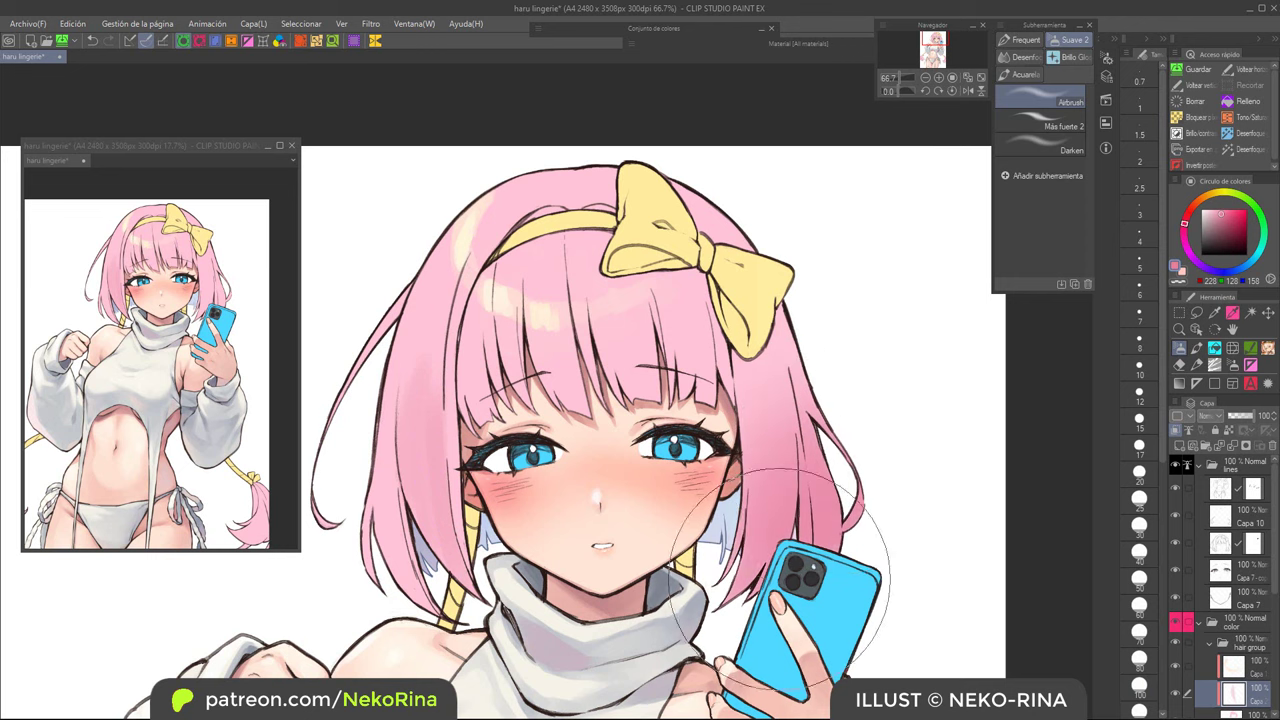
left_click_drag(495, 531, 456, 605)
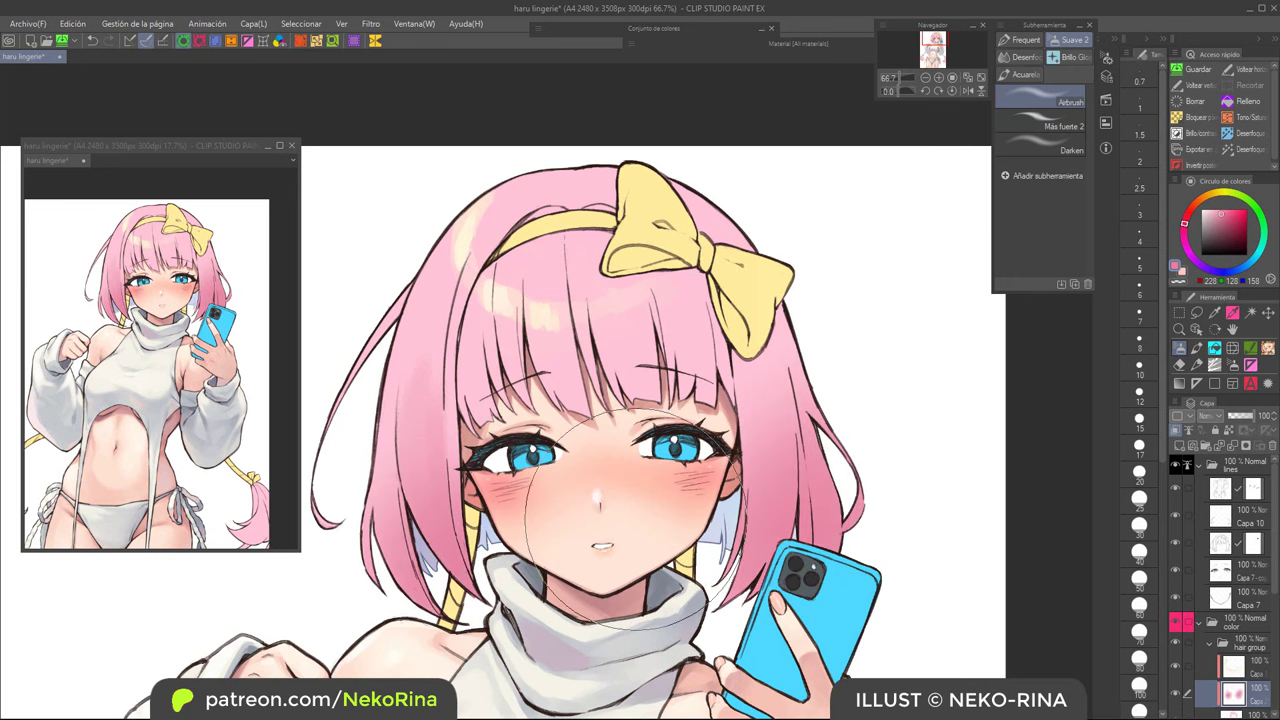
Step: Smudge the shading down the left side hair into soft strands with the Punta del dedo 2 brush, undoing the last stroke
left_click(1022, 57)
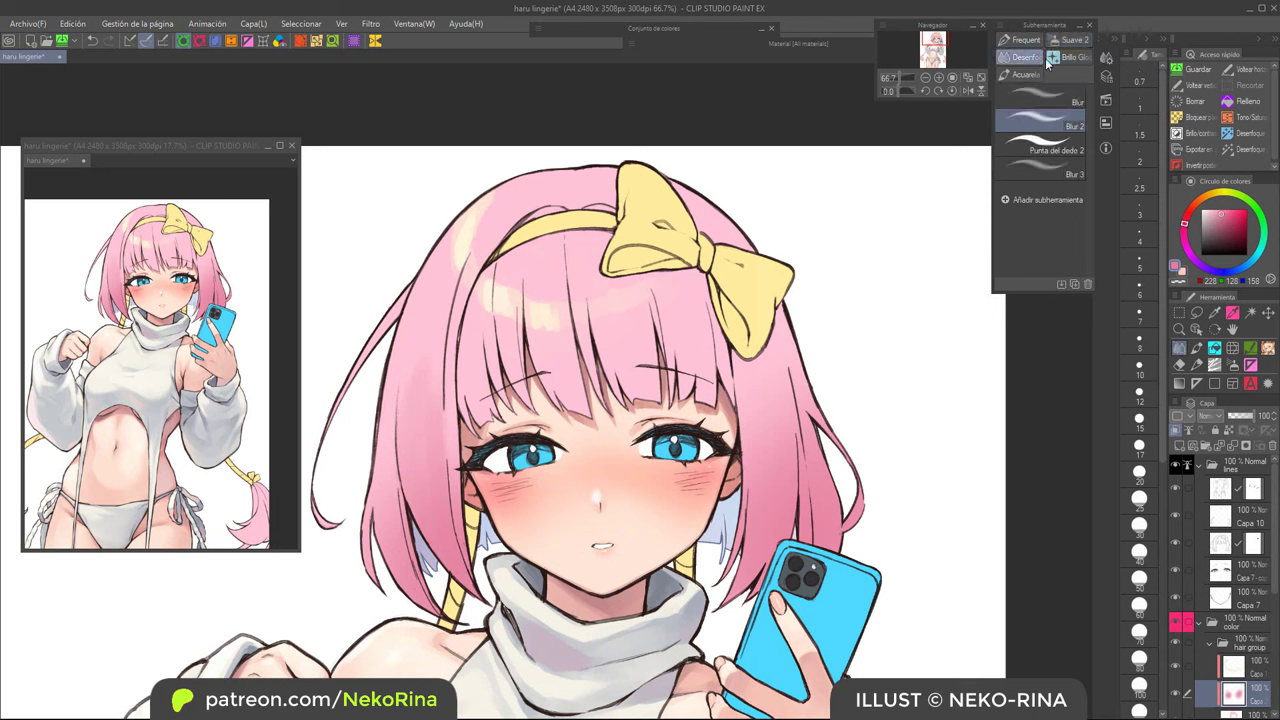
left_click(1040, 149)
left_click_drag(440, 346, 453, 494)
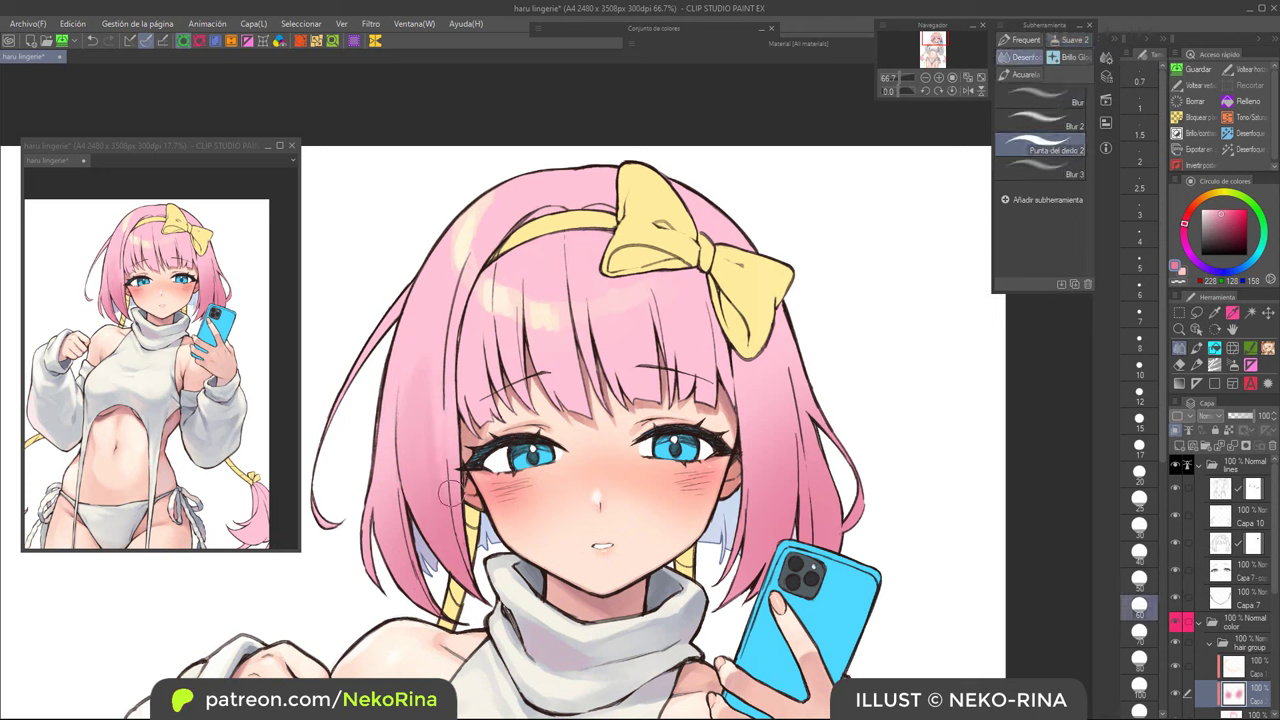
mouse_move(448, 386)
left_mouse_down()
mouse_move(440, 532)
mouse_move(432, 404)
left_mouse_up()
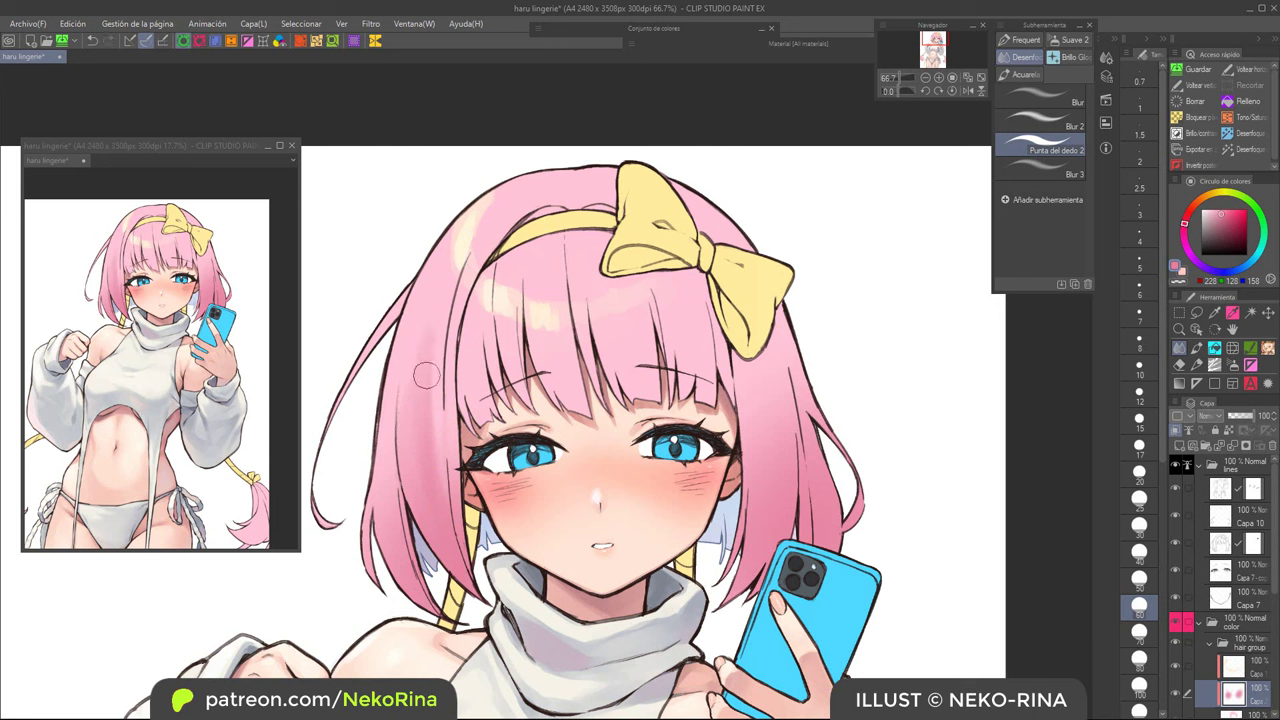
key("bracketleft")
left_click_drag(424, 333, 421, 477)
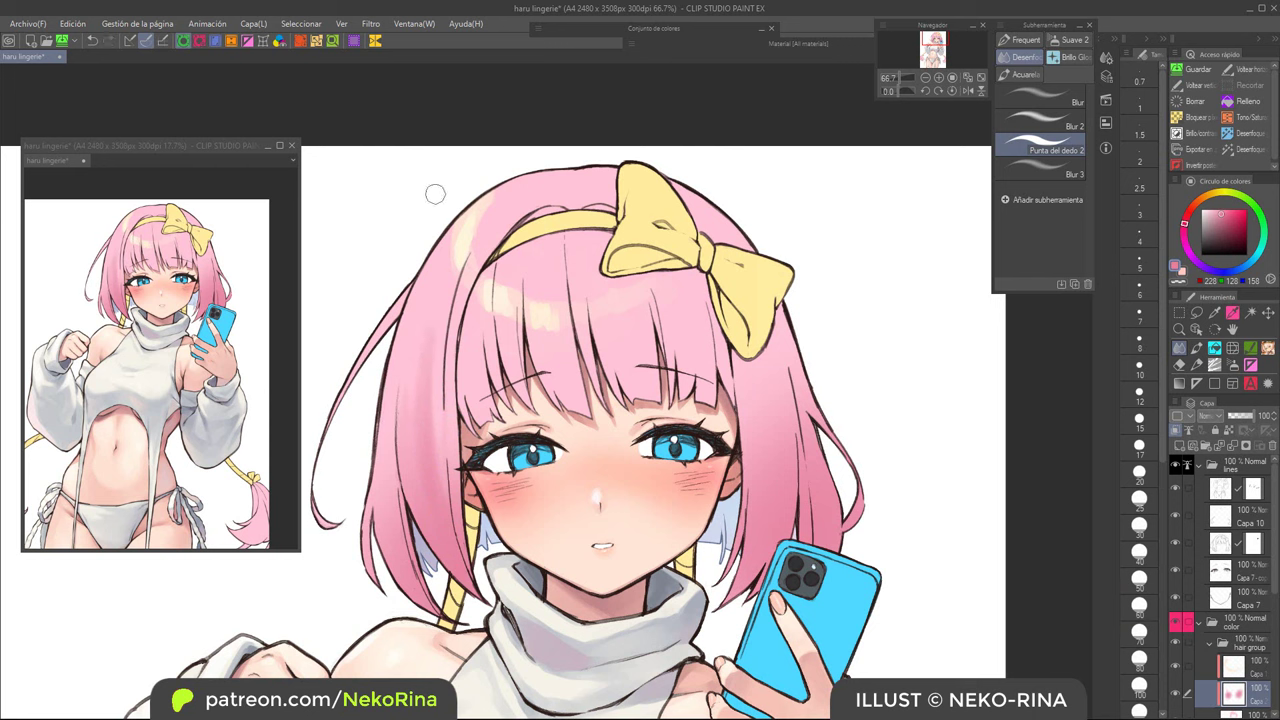
mouse_move(409, 333)
left_mouse_down()
mouse_move(469, 170)
mouse_move(448, 211)
left_mouse_up()
key("ctrl+z")
key("[")
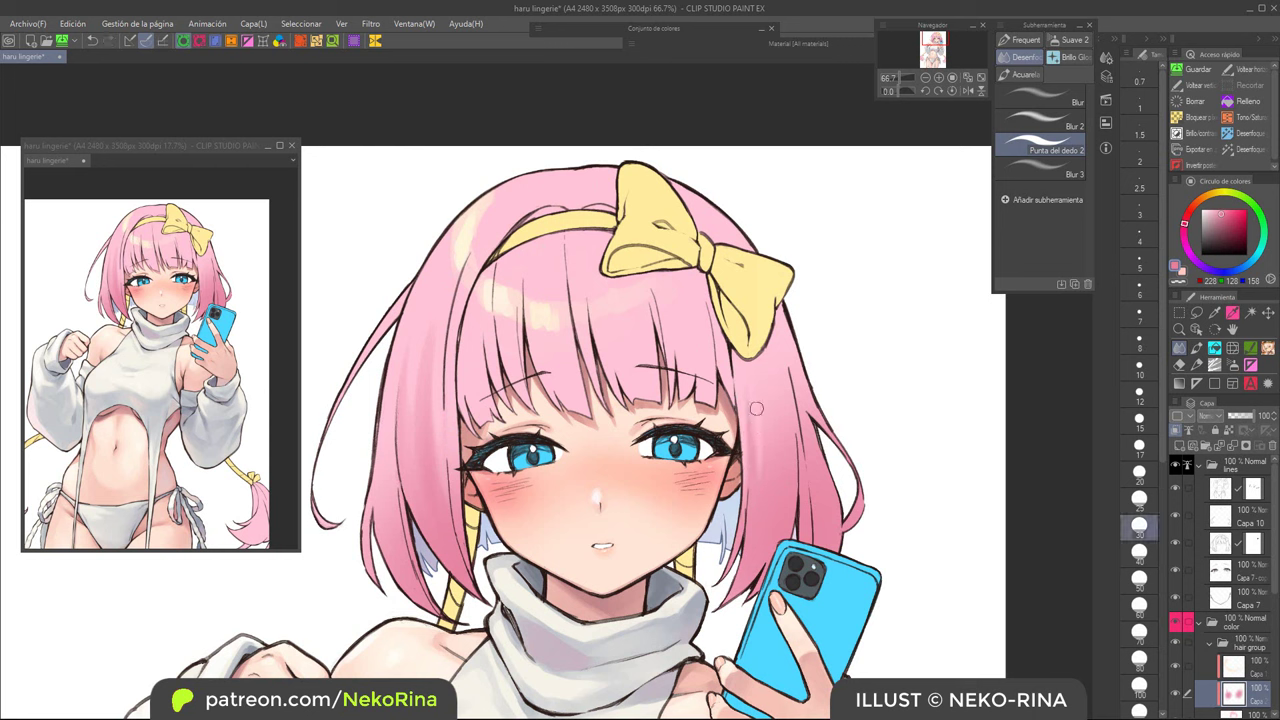
Step: Try to smudge the right side hair's shading upward with a much larger brush, and undo the stroke
key("]")
key("]")
key("]")
key("]")
key("]")
key("]")
key("]")
key("]")
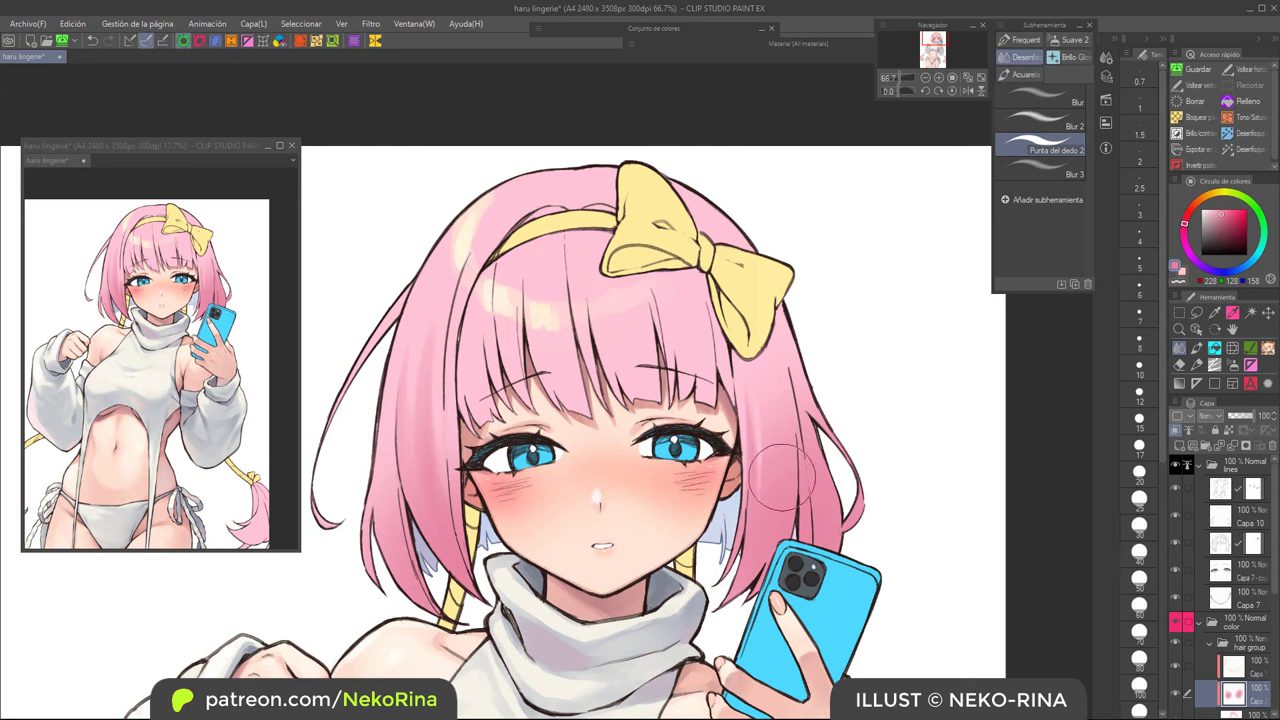
left_click_drag(782, 475, 784, 398)
key("ctrl+z")
key("[")
key("[")
key("[")
key("[")
key("[")
key("[")
key("[")
key("[")
Step: Try to airbrush pink shading freely over the bangs below the bow, and undo it
left_click(1072, 40)
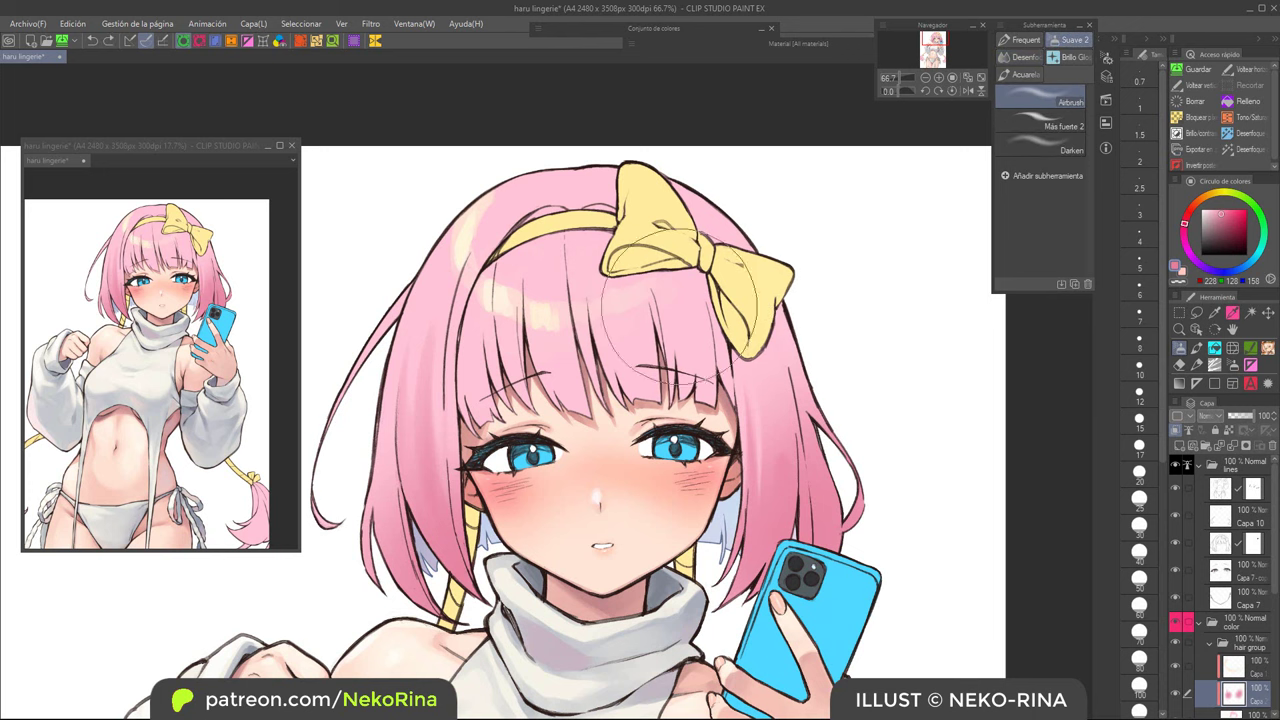
left_click_drag(692, 271, 696, 456)
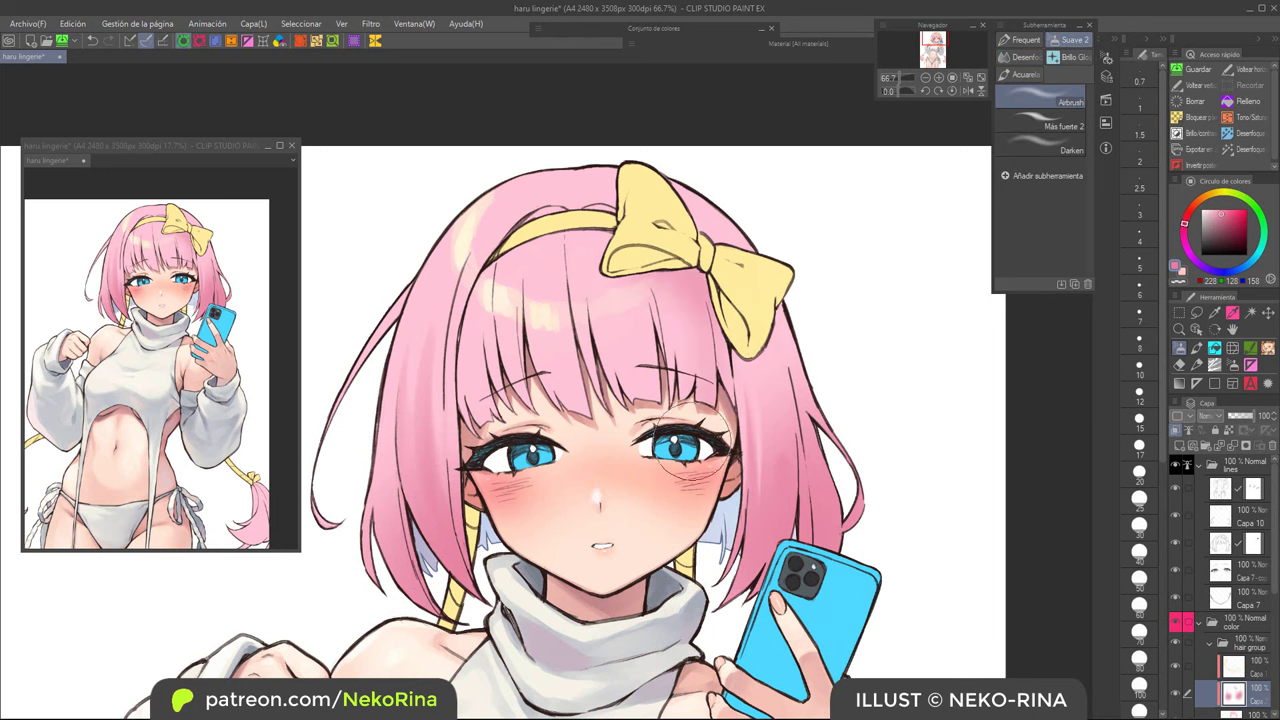
key("ctrl+z")
Step: Lasso the bangs below the bow, airbrush pink shading inside the selection and deselect
left_click(1197, 313)
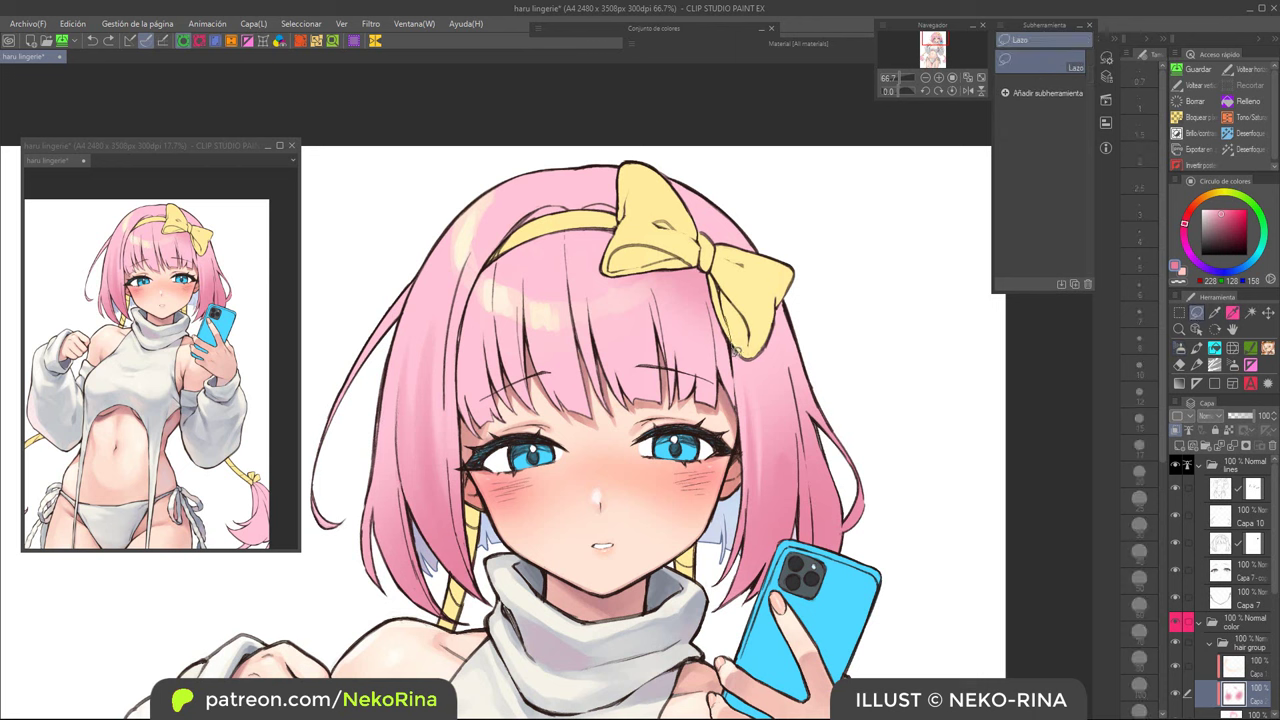
mouse_move(738, 393)
left_mouse_down()
mouse_move(555, 410)
mouse_move(660, 222)
mouse_move(735, 390)
left_mouse_up()
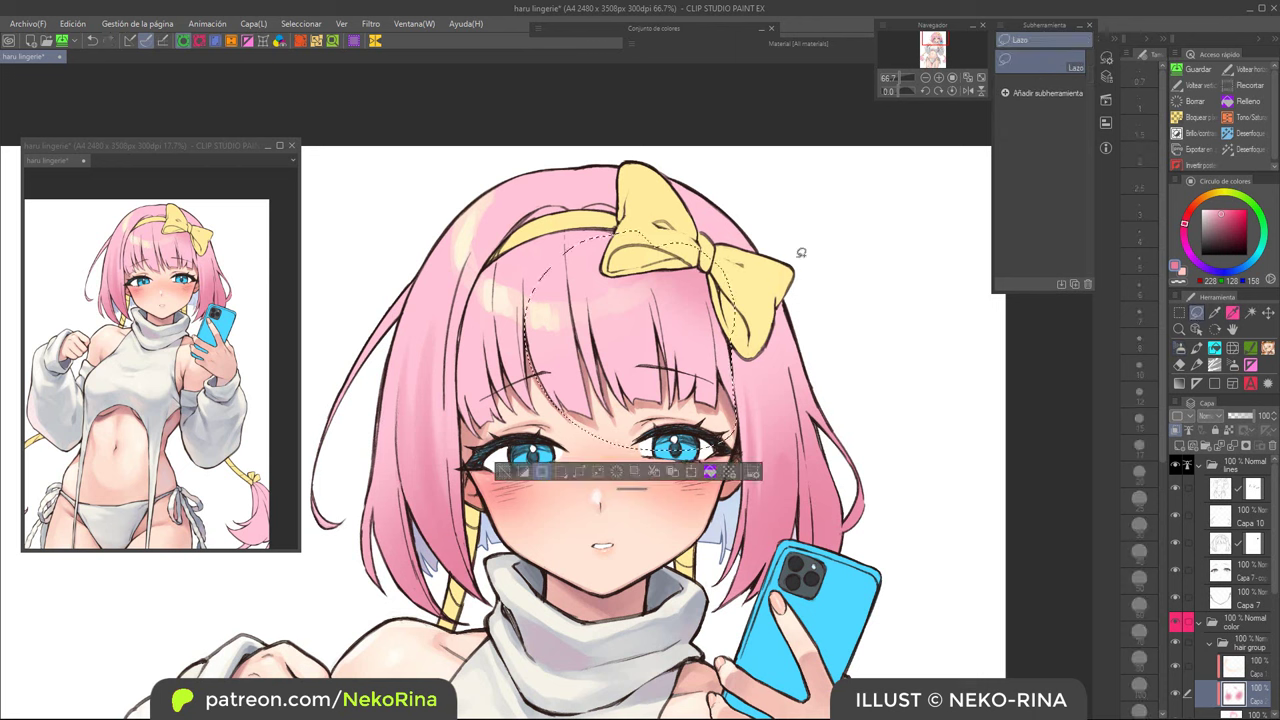
left_click(1181, 349)
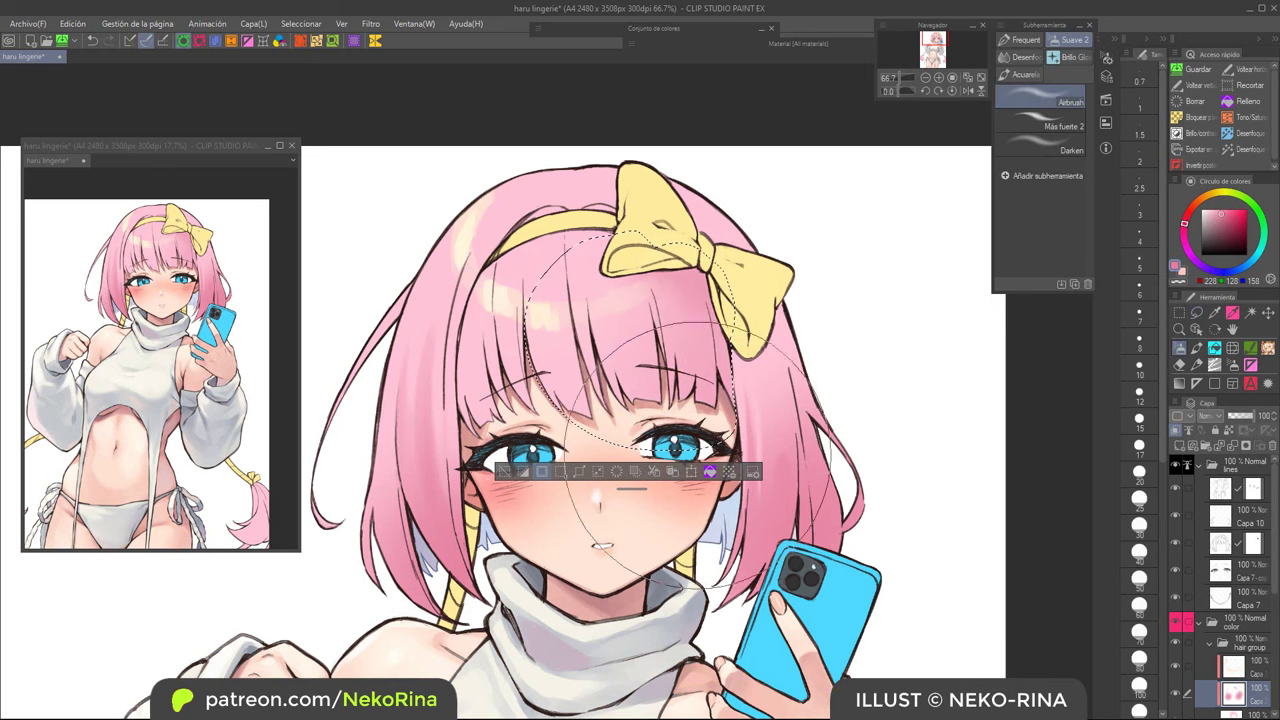
left_click_drag(751, 406, 645, 421)
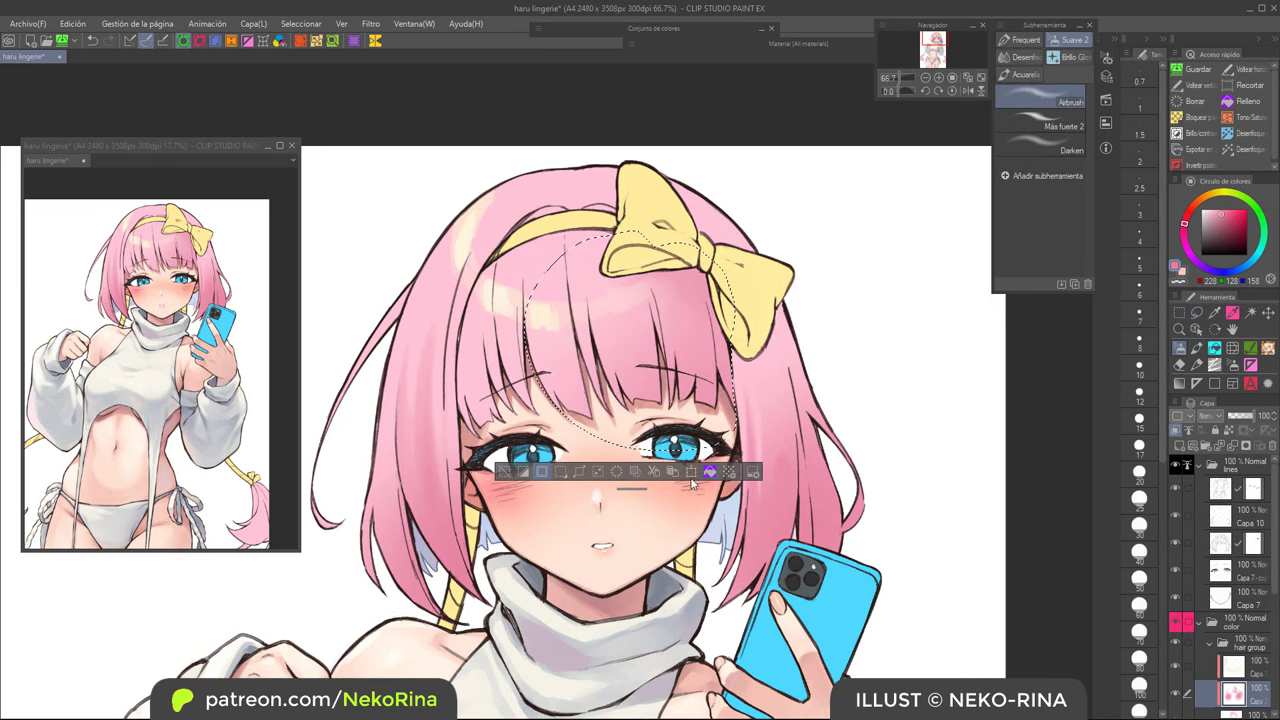
key("ctrl+d")
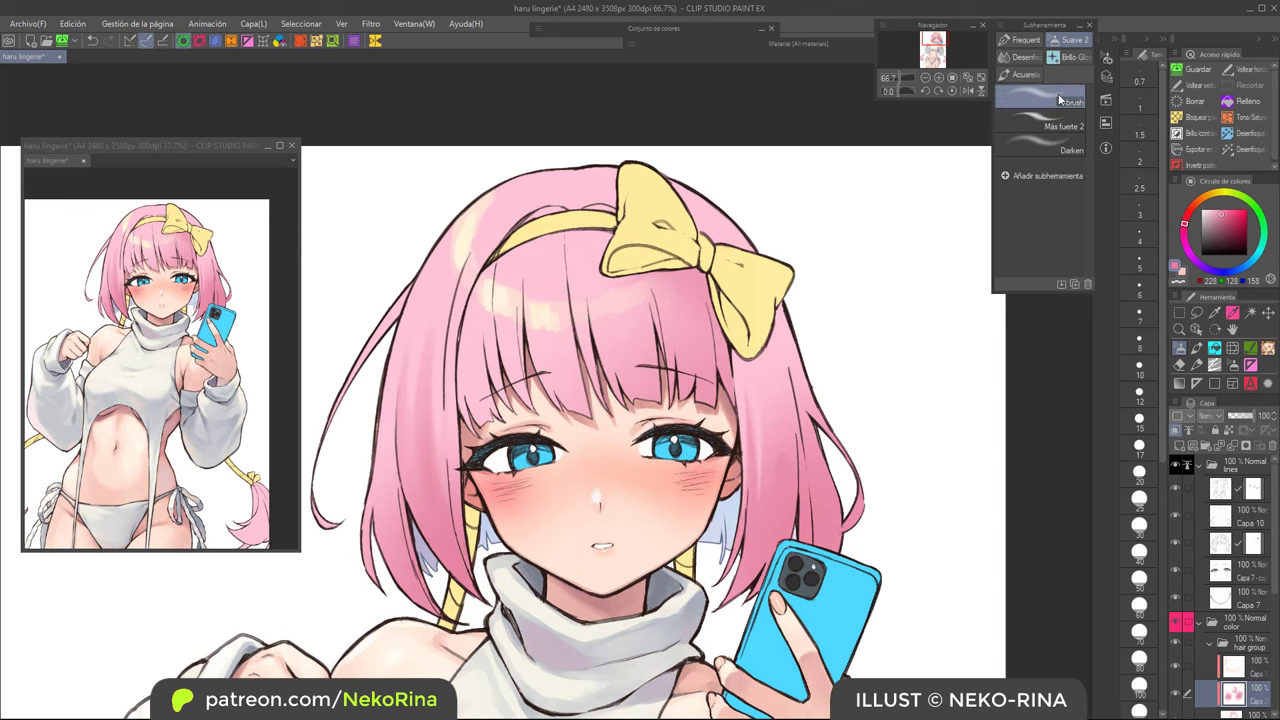
Step: Paint sharper pink shading along the inner strand of the left side hair with the main watercolor brush at size 20
left_click(1040, 77)
scroll(432, 410, "up", 2)
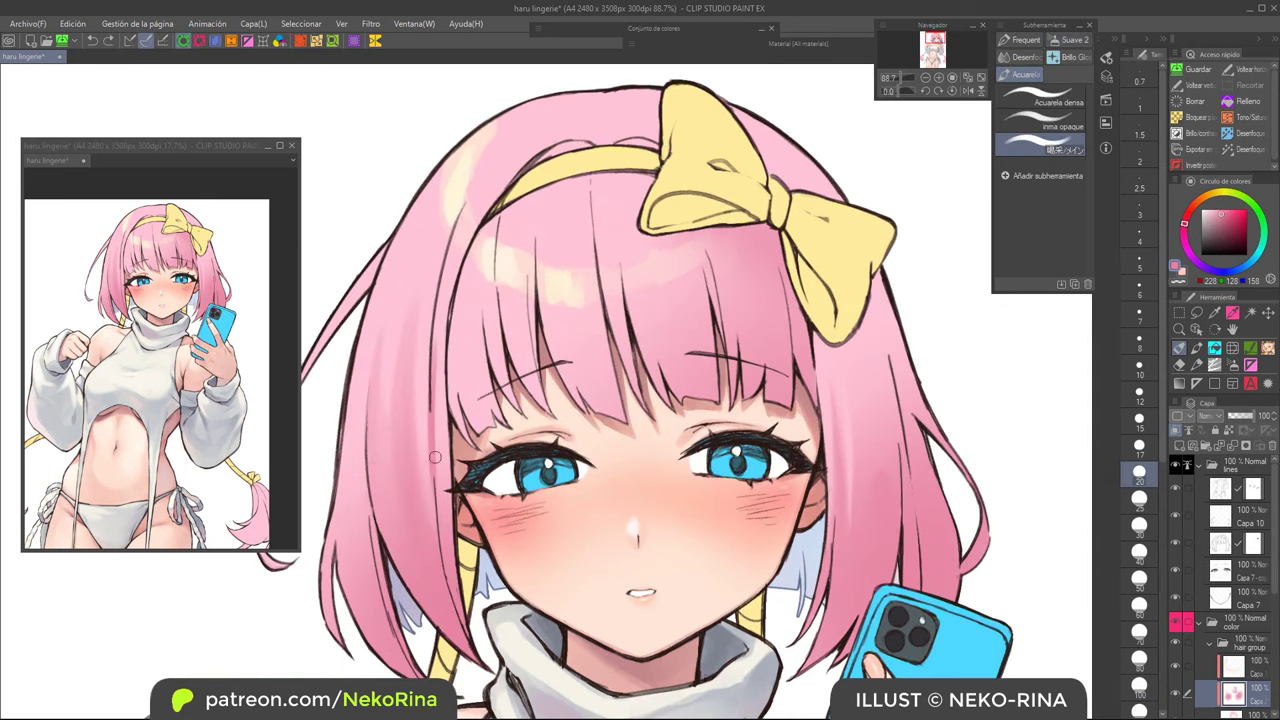
left_click_drag(431, 364, 435, 524)
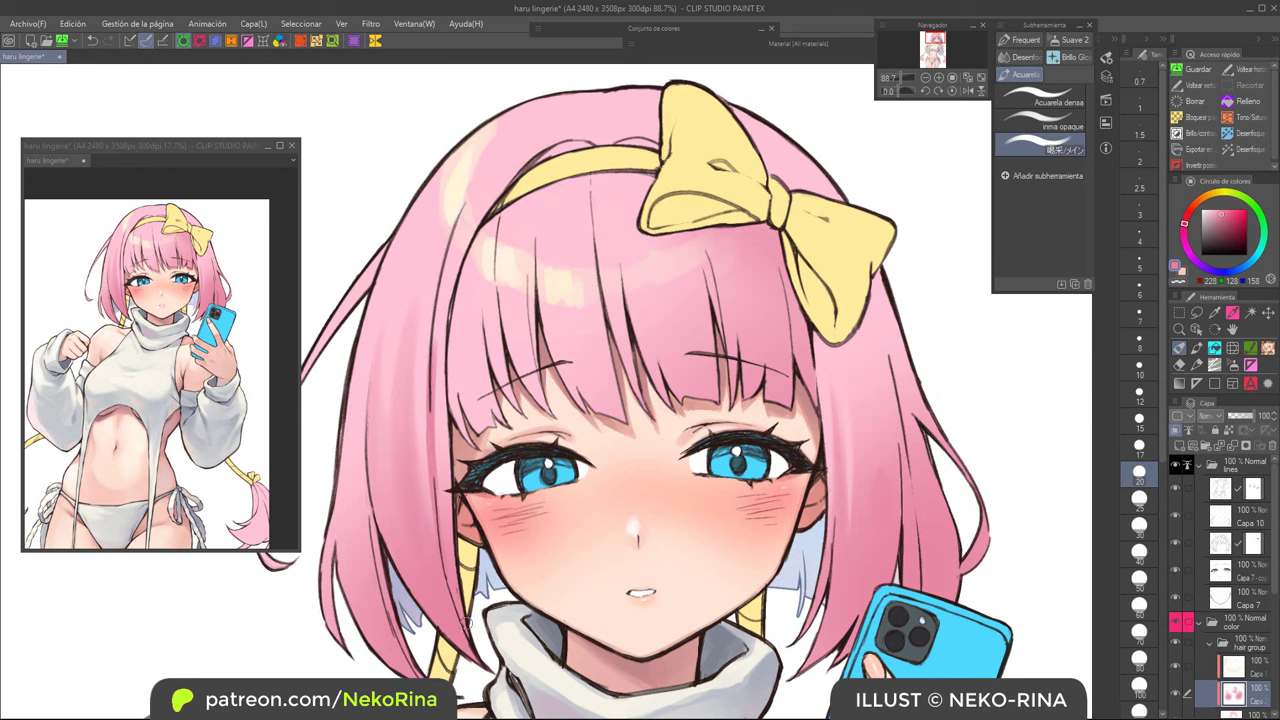
left_click_drag(465, 610, 492, 593)
Step: Lighten part of the left side hair with the transparent color and add pink strand strokes down to its tips
key("c")
left_click_drag(384, 393, 397, 553)
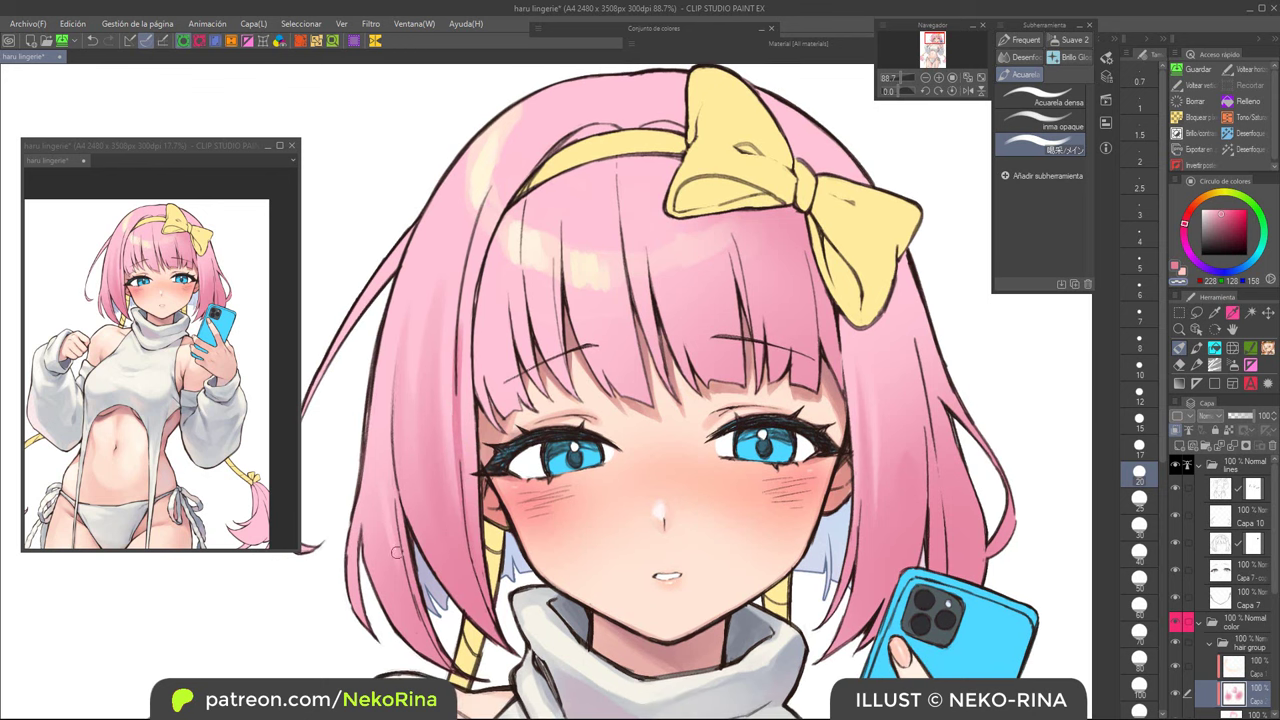
key("c")
left_click_drag(388, 412, 412, 592)
left_click_drag(393, 438, 416, 588)
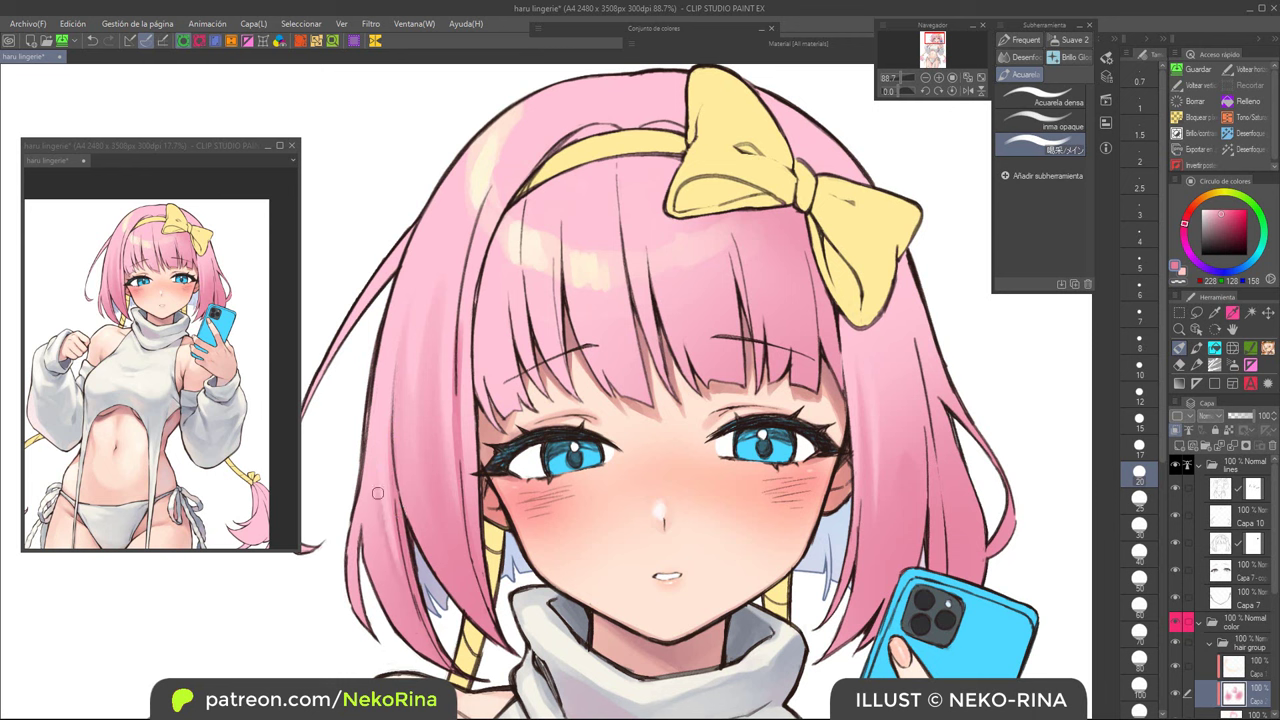
left_click_drag(374, 516, 379, 570)
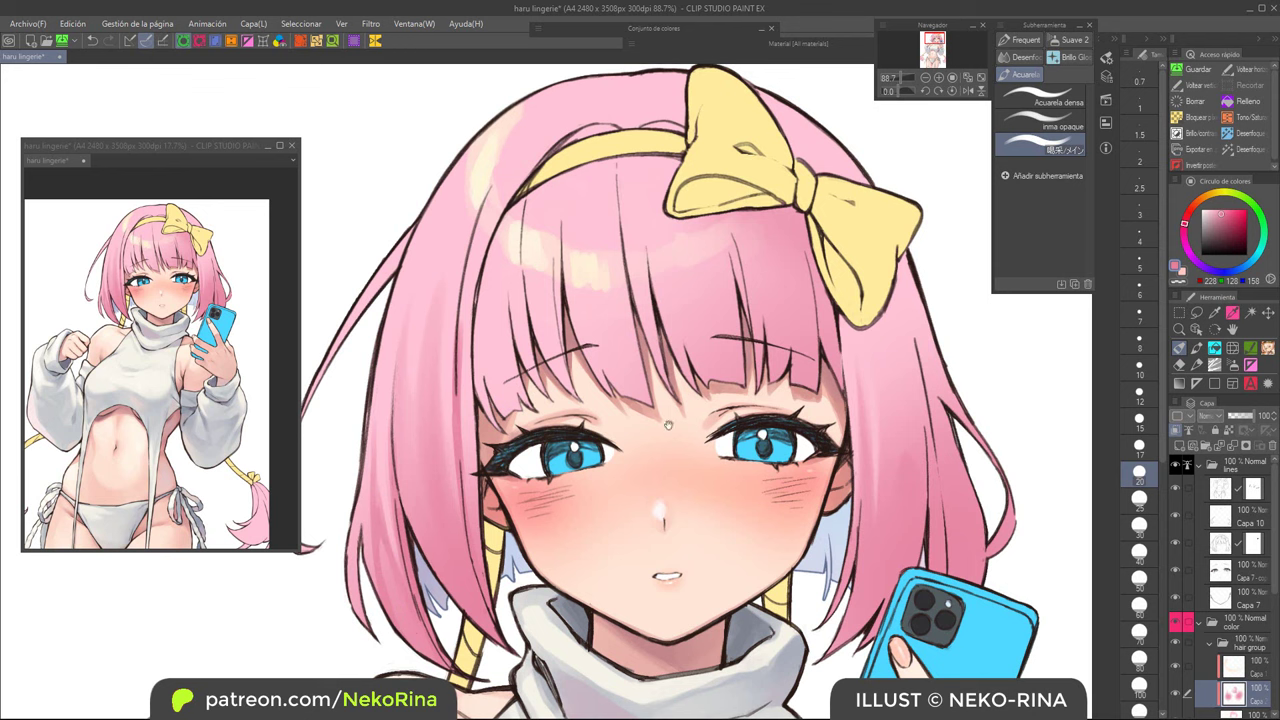
Step: Shade the strands along the headband's upper edge in pink and move the shading layer above the highlight layer
left_click_drag(668, 425, 663, 551)
scroll(553, 155, "up", 1)
left_click_drag(619, 273, 531, 316)
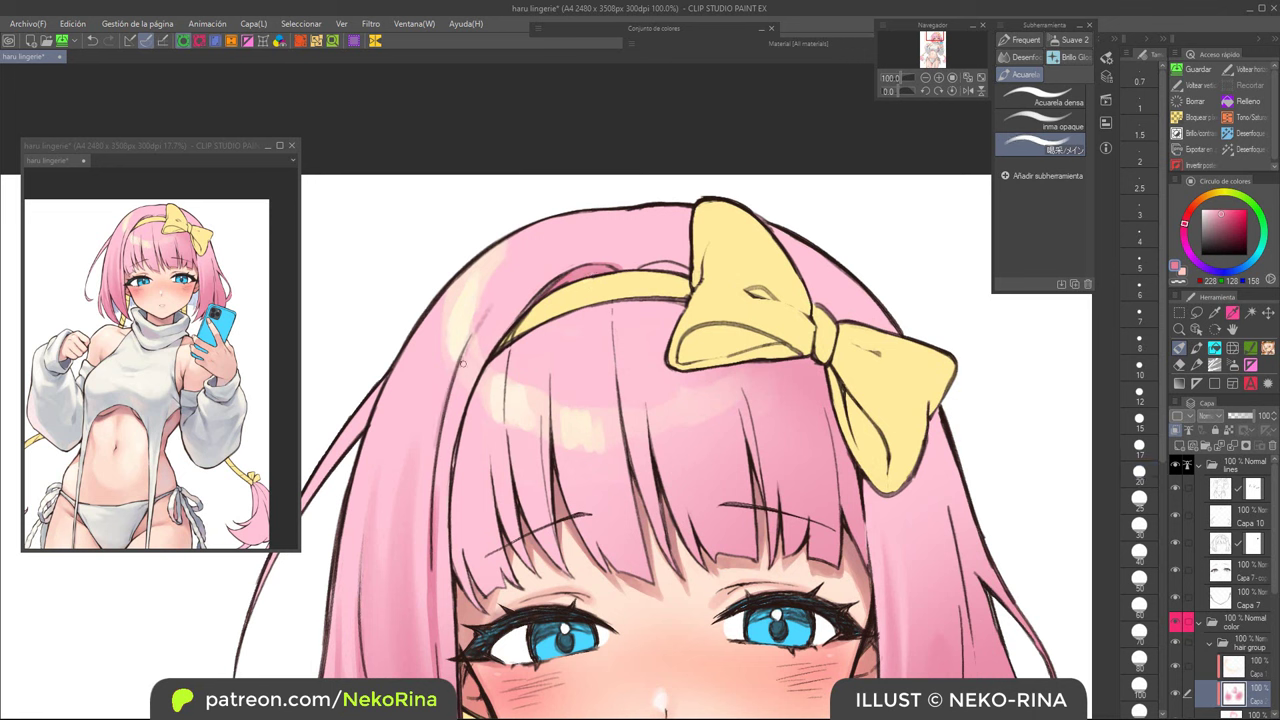
left_click_drag(1235, 693, 1235, 658)
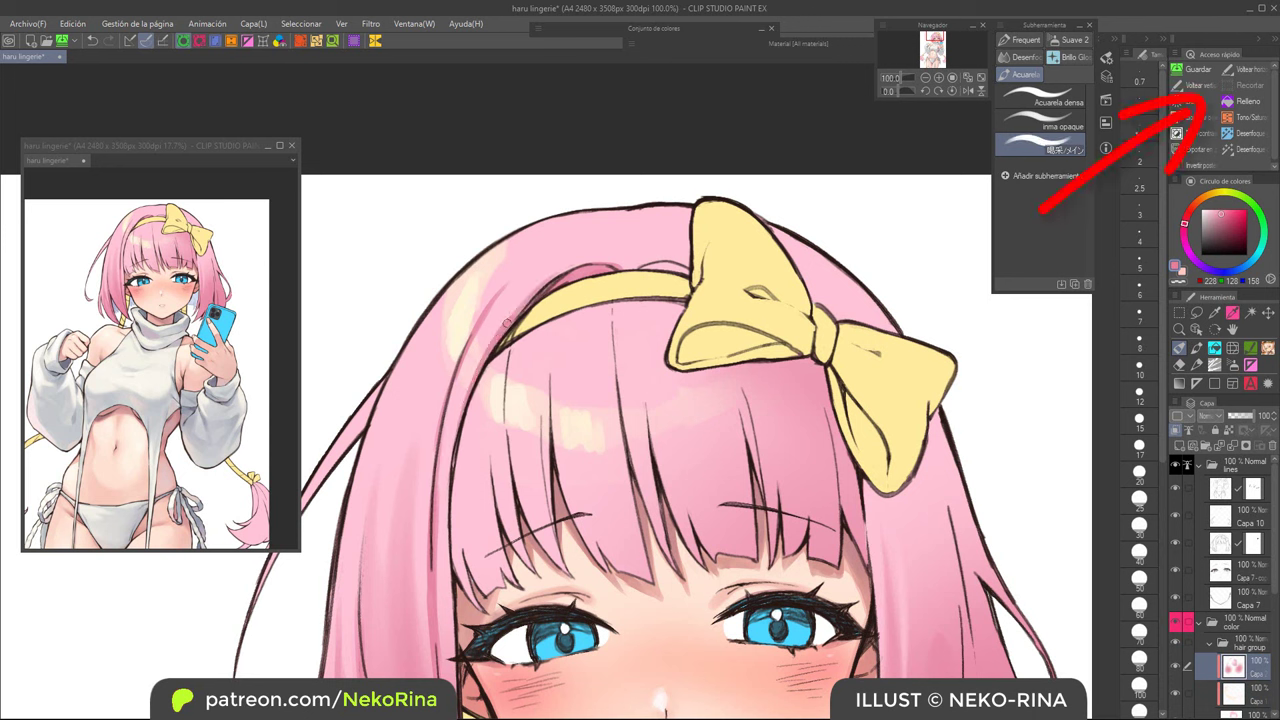
left_click_drag(555, 275, 609, 251)
Step: Paint a soft pink band along the crown parting above the headband with the main watercolor brush at sizes 40 to 70
key("]")
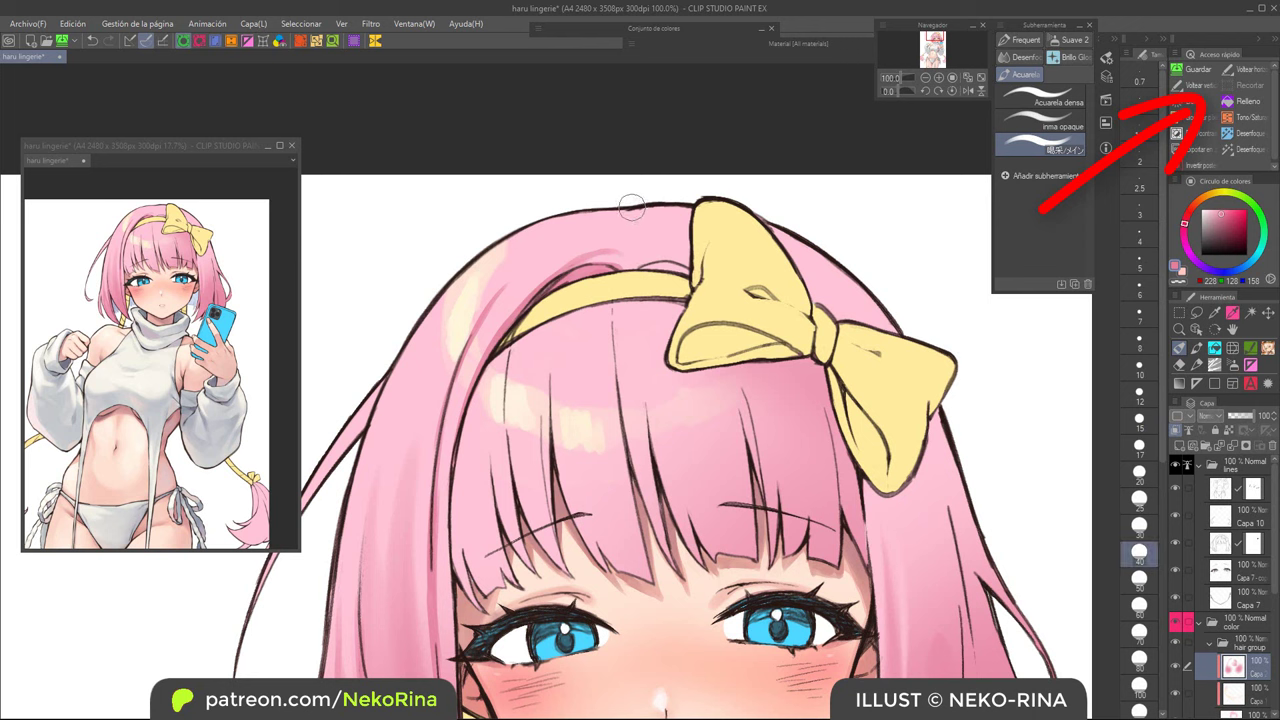
left_click_drag(605, 212, 624, 265)
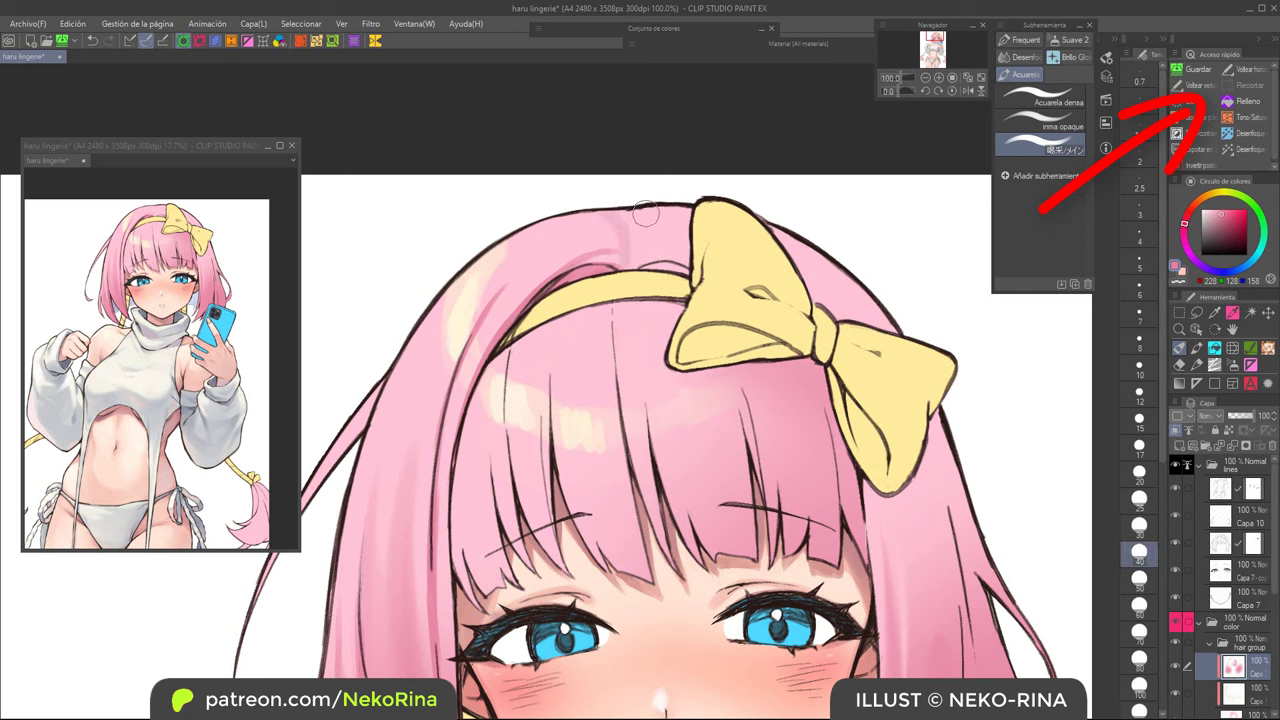
key("bracketright")
key("bracketright")
key("bracketright")
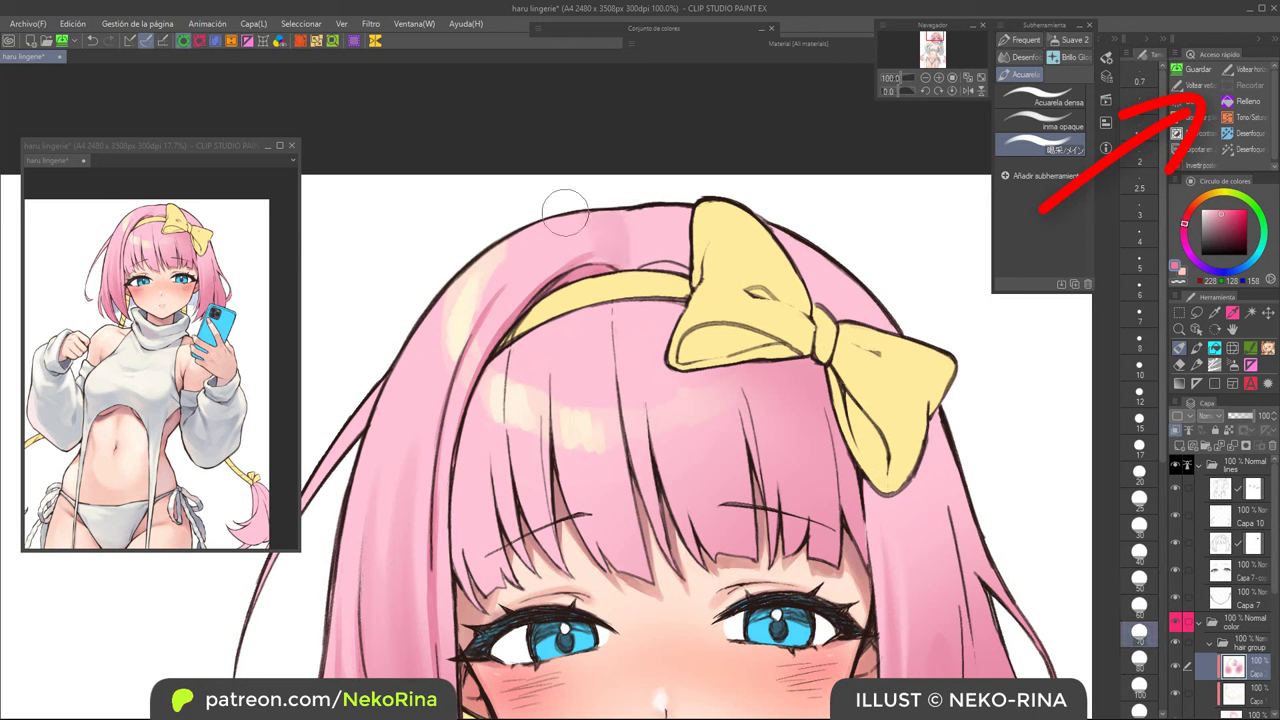
Step: Define the crown parting with a narrow pink stroke down to the headband at size 25 and blend the shading around it
key("bracketleft")
key("bracketleft")
key("bracketleft")
key("bracketleft")
key("bracketleft")
left_click_drag(630, 208, 628, 270)
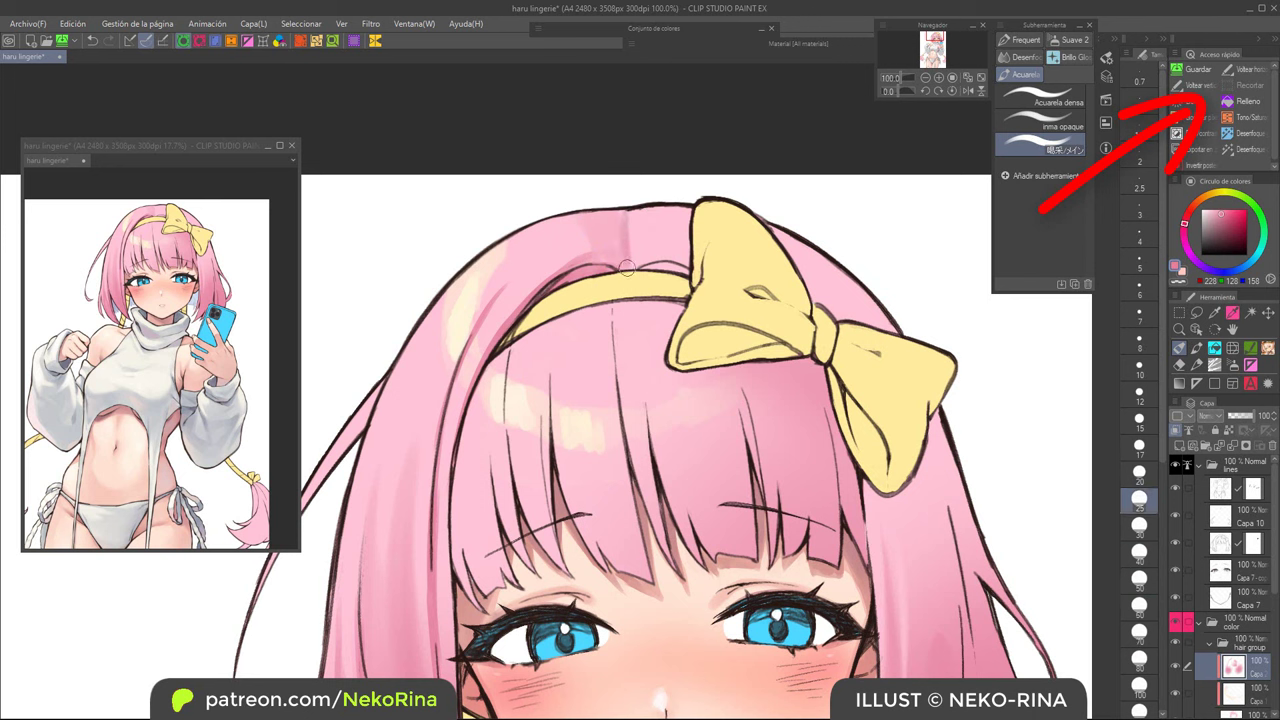
key("bracketright")
key("bracketright")
key("bracketright")
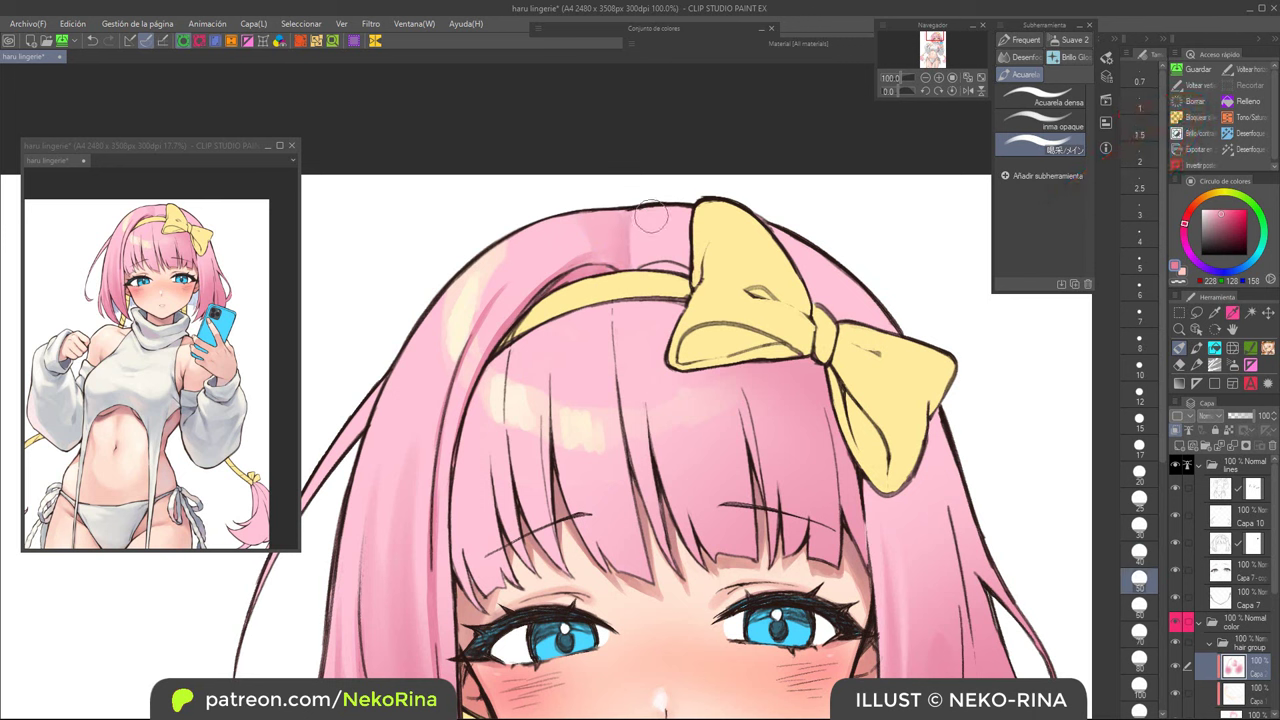
key("bracketleft")
key("bracketleft")
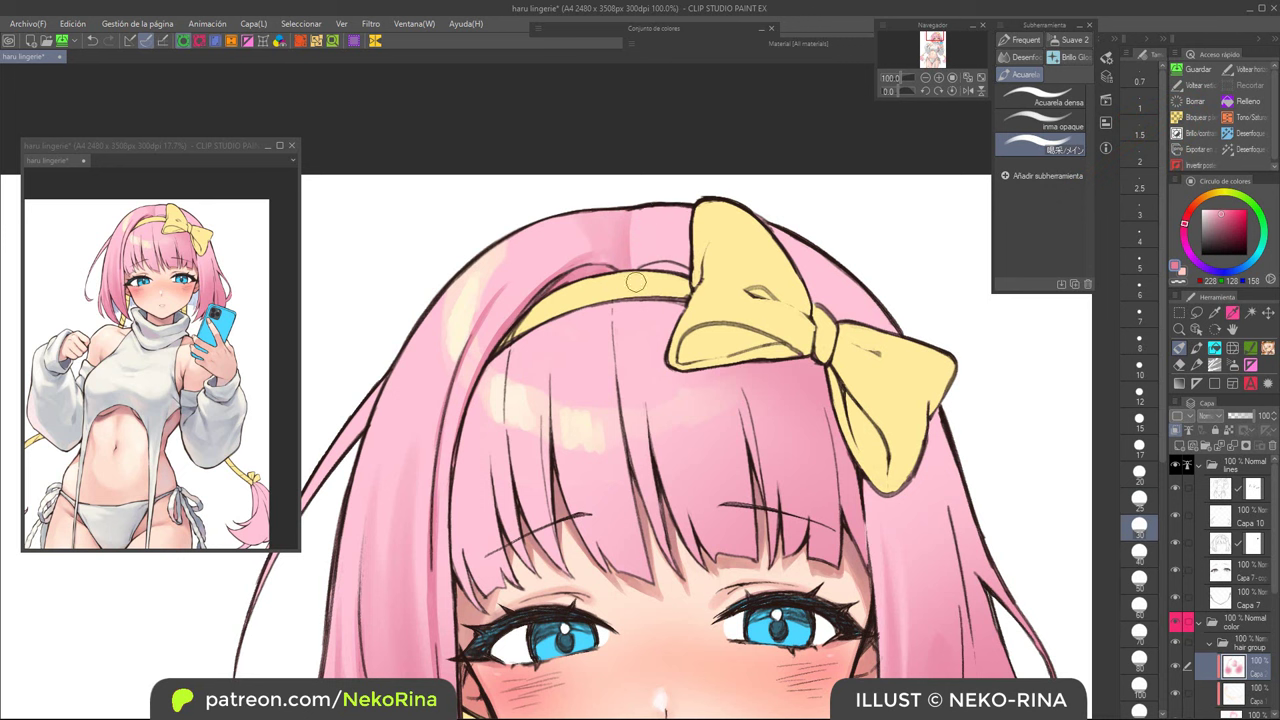
key("bracketleft")
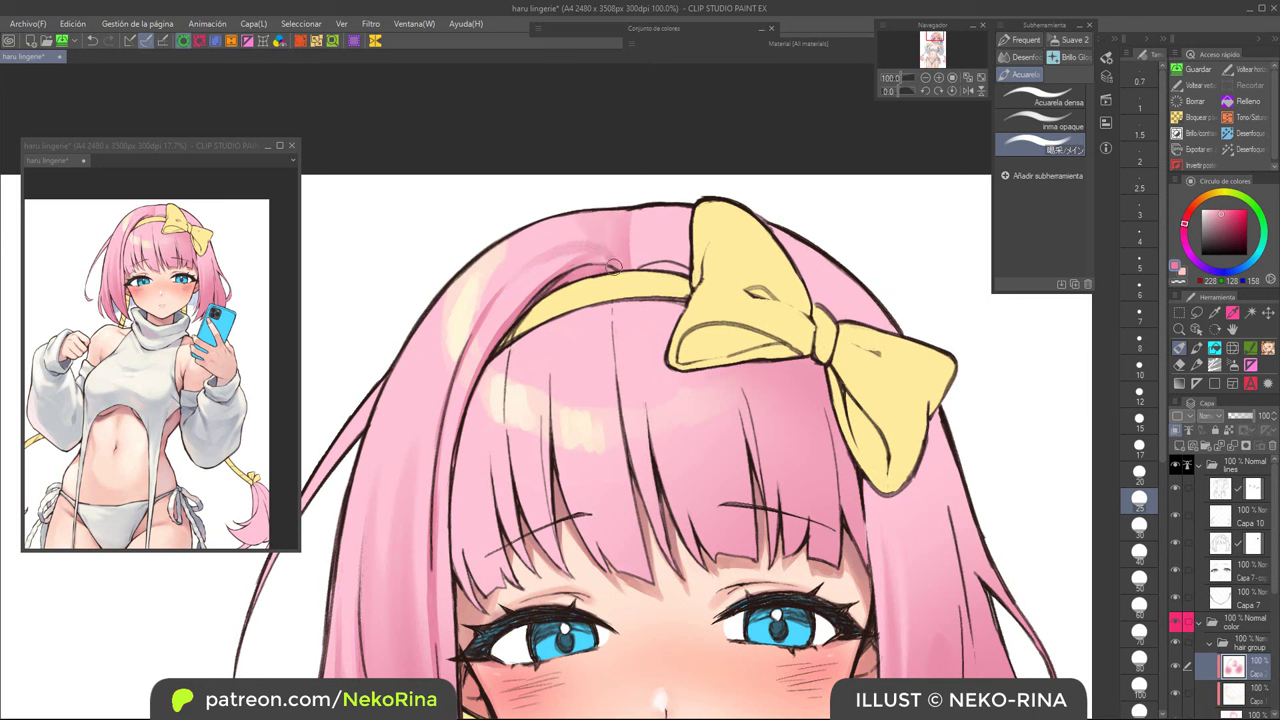
Step: Shade the strand curving around the headband and the outer left edge of the bangs in pink at size 25
mouse_move(583, 258)
left_mouse_down()
mouse_move(510, 315)
mouse_move(475, 386)
mouse_move(514, 355)
mouse_move(477, 399)
left_mouse_up()
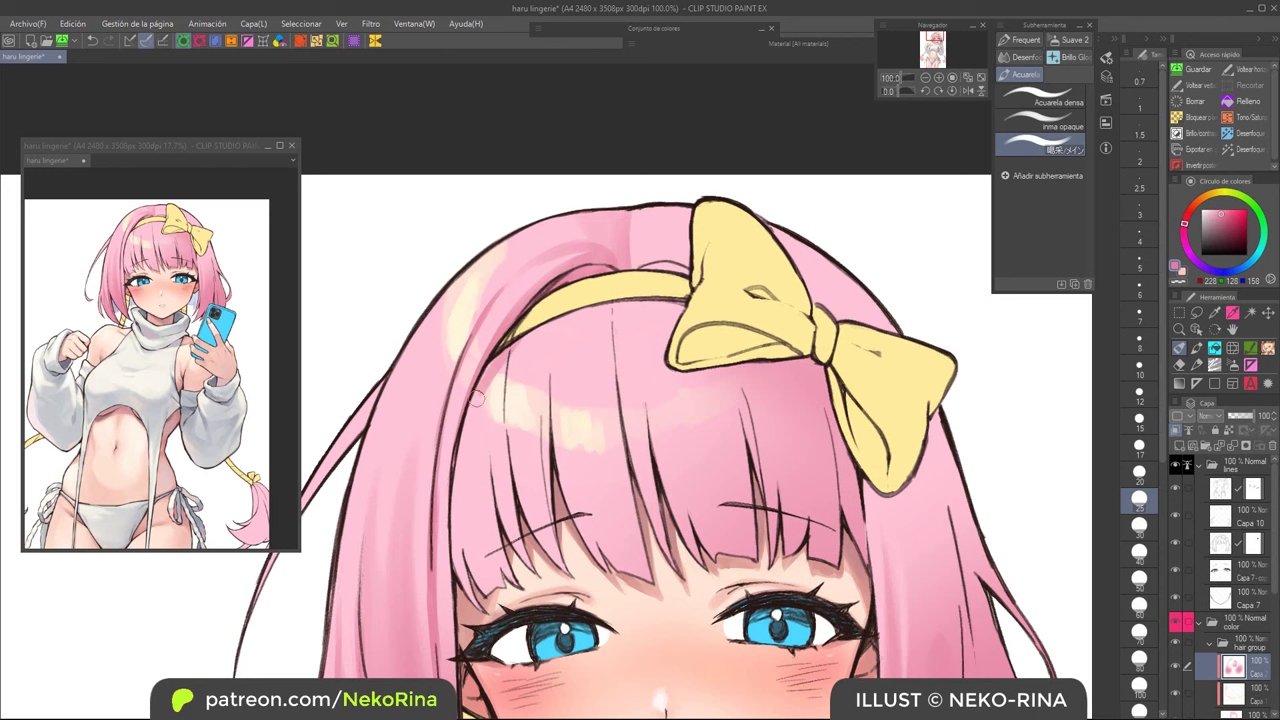
left_click_drag(527, 327, 469, 433)
left_click_drag(499, 363, 469, 453)
left_click_drag(483, 393, 453, 512)
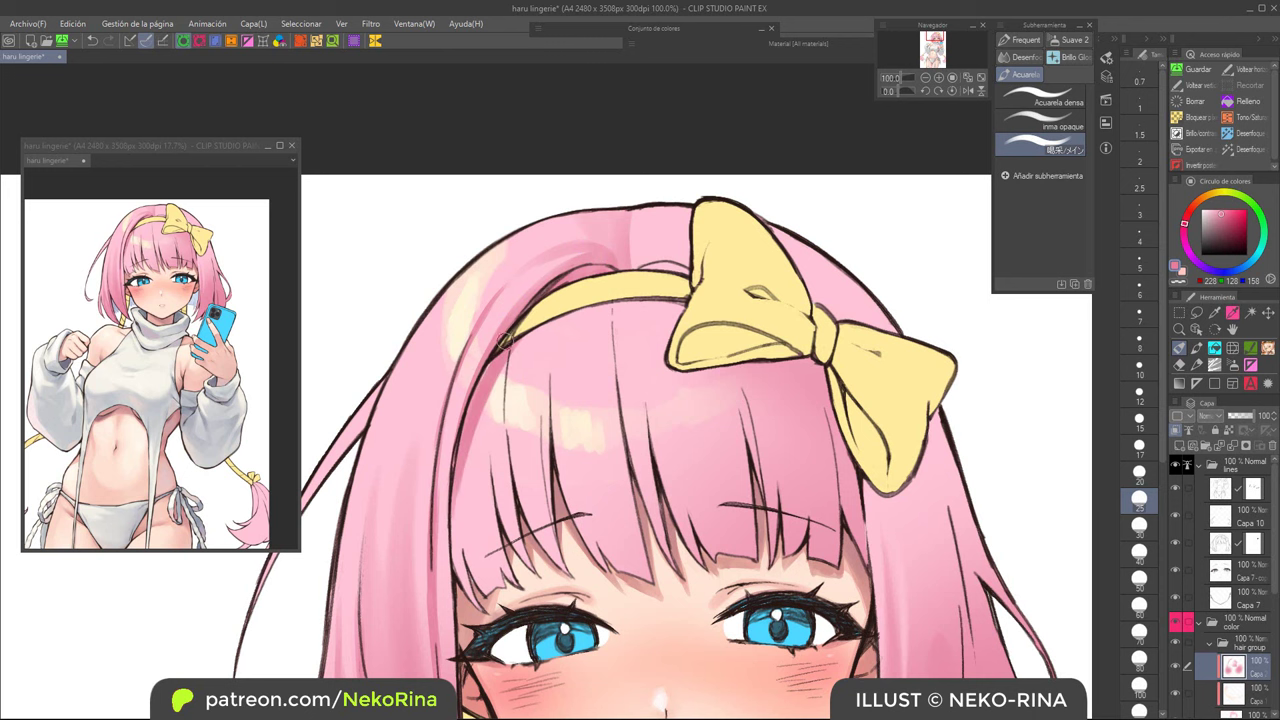
mouse_move(504, 341)
left_mouse_down()
mouse_move(469, 425)
mouse_move(494, 386)
left_mouse_up()
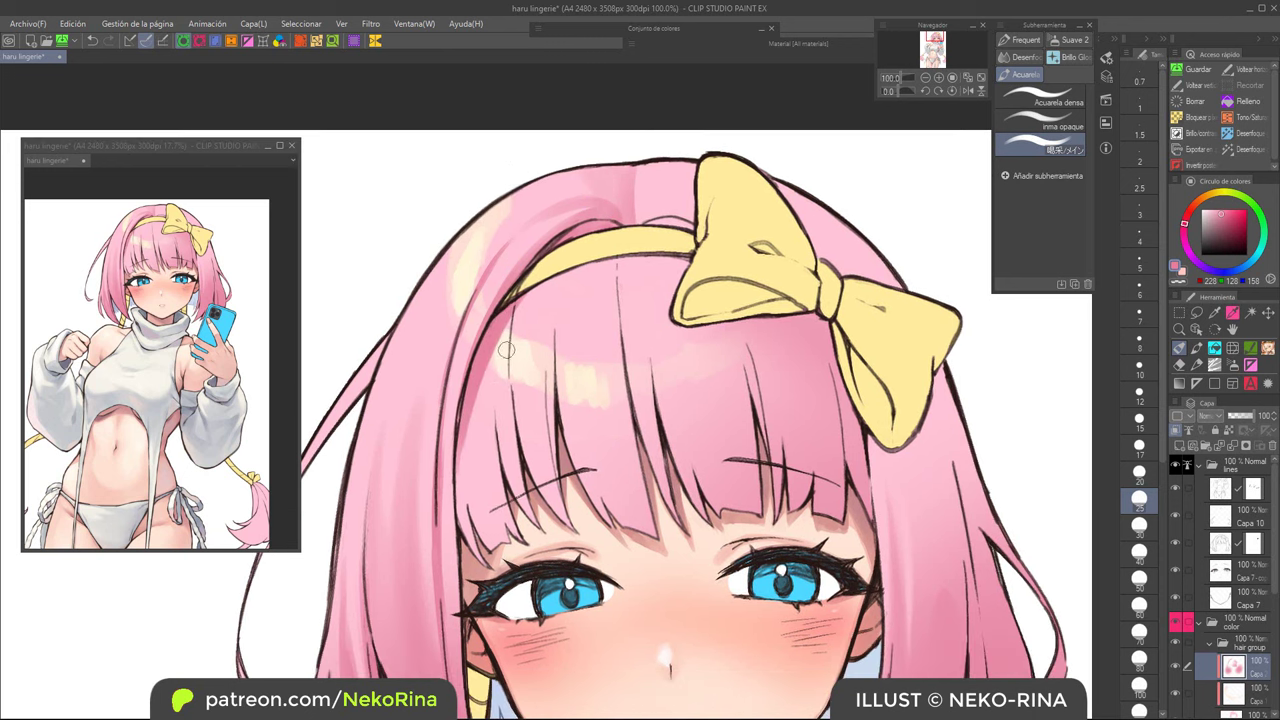
Step: Fill the leftmost bang strands with darker pink down to their tips using a larger brush
key("bracketright")
key("bracketright")
key("bracketright")
key("bracketright")
mouse_move(490, 332)
left_mouse_down()
mouse_move(494, 486)
mouse_move(518, 527)
left_mouse_up()
left_click_drag(478, 386, 500, 540)
left_click_drag(472, 410, 488, 572)
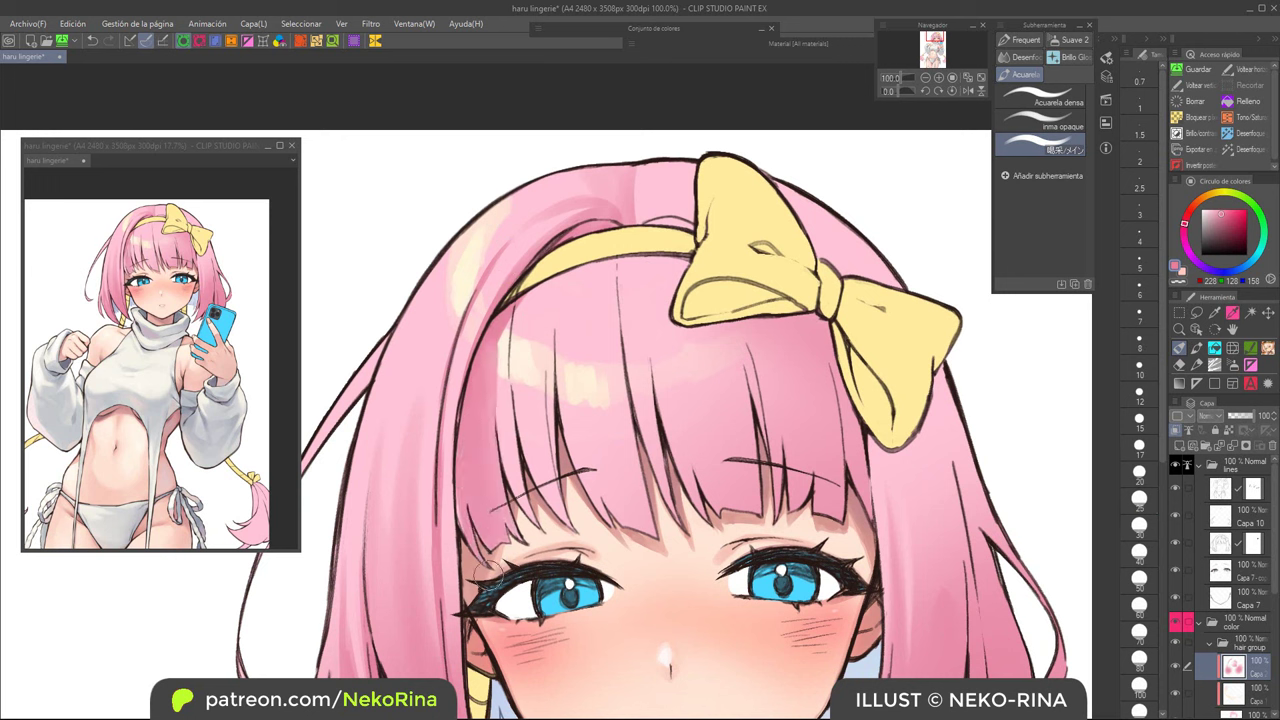
left_click_drag(474, 398, 518, 556)
left_click_drag(500, 484, 508, 524)
mouse_move(487, 449)
left_mouse_down()
mouse_move(535, 382)
mouse_move(513, 428)
left_mouse_up()
Step: Refine the left bangs with thinner pink strokes at size 20 and below, along the strand edges beside the yellow highlight
key("bracketleft")
key("bracketleft")
key("bracketleft")
key("bracketleft")
left_click_drag(477, 378, 472, 465)
mouse_move(482, 356)
left_mouse_down()
mouse_move(470, 445)
mouse_move(489, 353)
mouse_move(472, 415)
left_mouse_up()
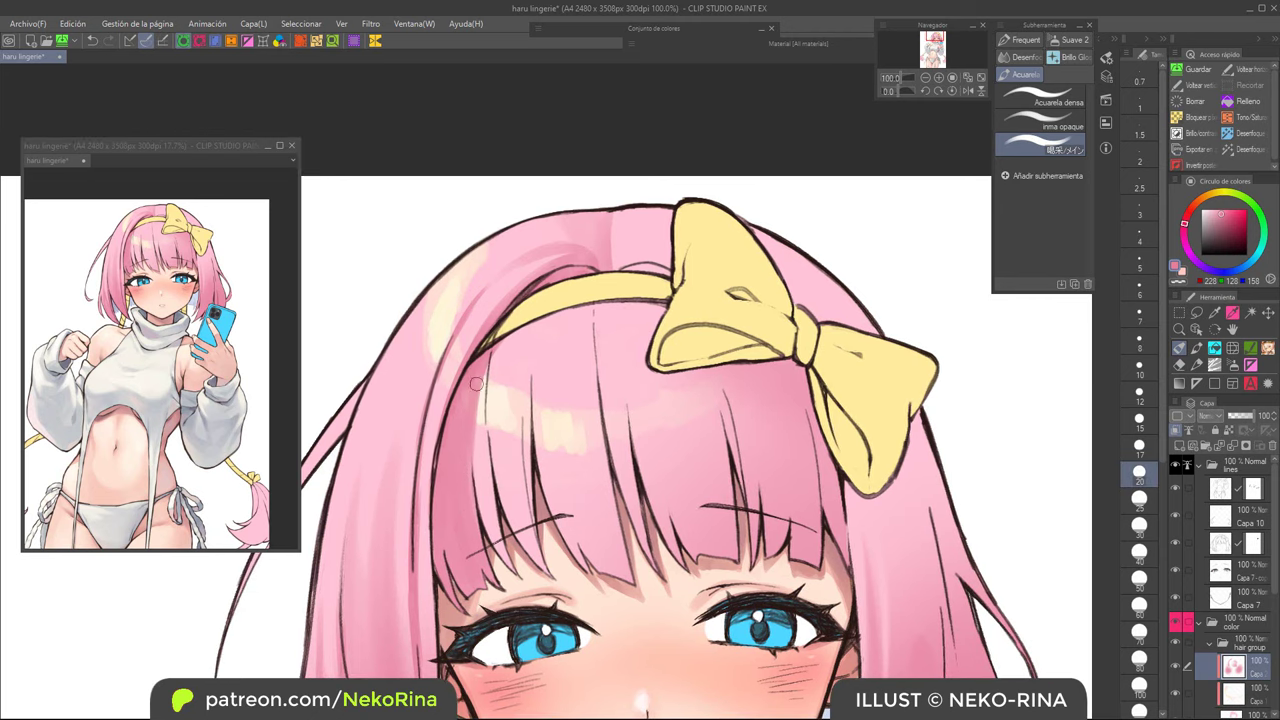
key("bracketleft")
mouse_move(486, 371)
left_mouse_down()
mouse_move(485, 419)
mouse_move(482, 360)
mouse_move(490, 498)
left_mouse_up()
left_click_drag(486, 445, 487, 362)
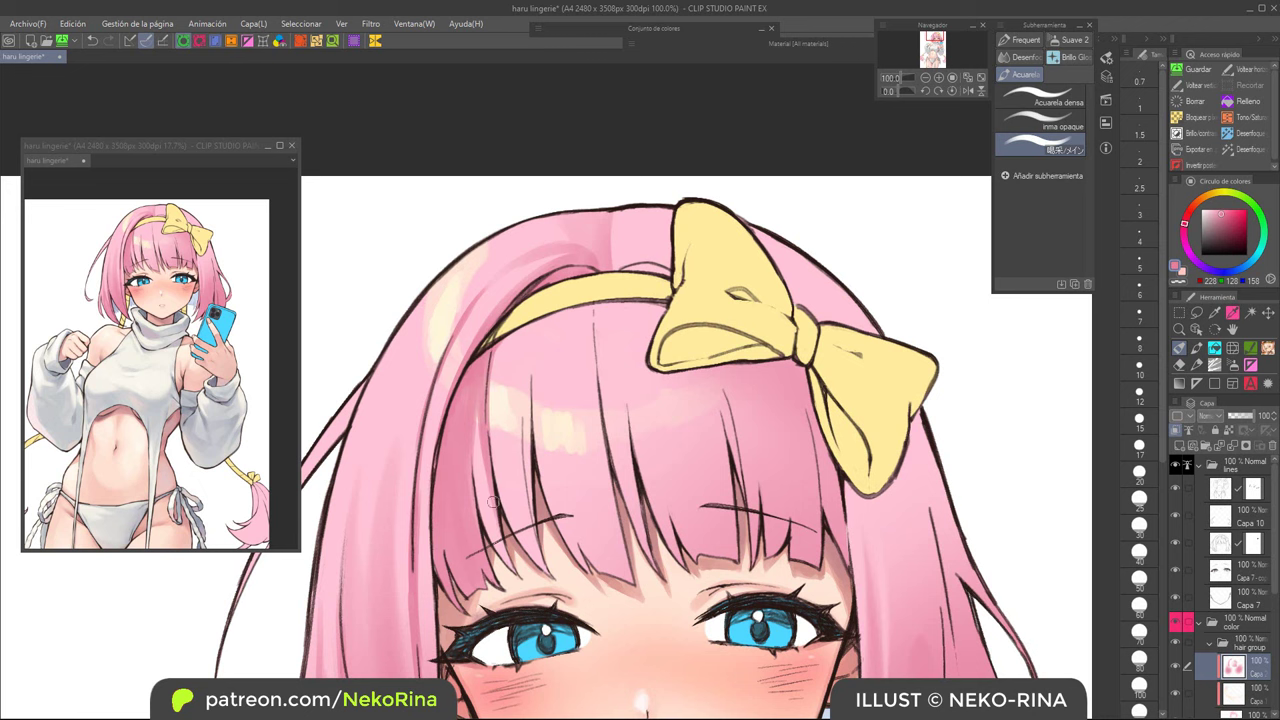
left_click_drag(506, 447, 494, 481)
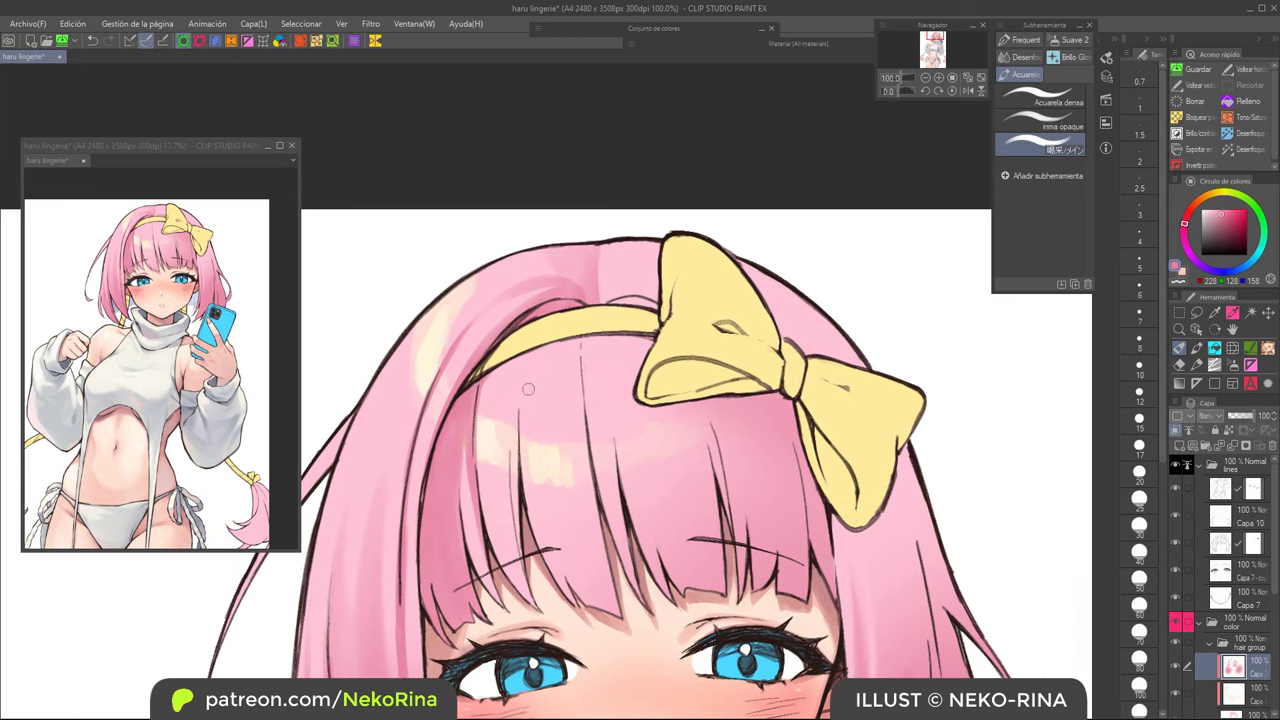
Step: Paint a thin pink strand line from the headband down into the left part of the bangs
left_click_drag(519, 376, 522, 464)
key("ctrl+z")
left_click_drag(537, 345, 520, 448)
key("c")
key("c")
mouse_move(475, 393)
left_mouse_down()
mouse_move(543, 350)
mouse_move(624, 324)
mouse_move(659, 345)
left_mouse_up()
Step: Add curved pink strand shading on the crown between the parting and the bow at size 20
mouse_move(619, 302)
left_mouse_down()
mouse_move(641, 307)
mouse_move(625, 284)
left_mouse_up()
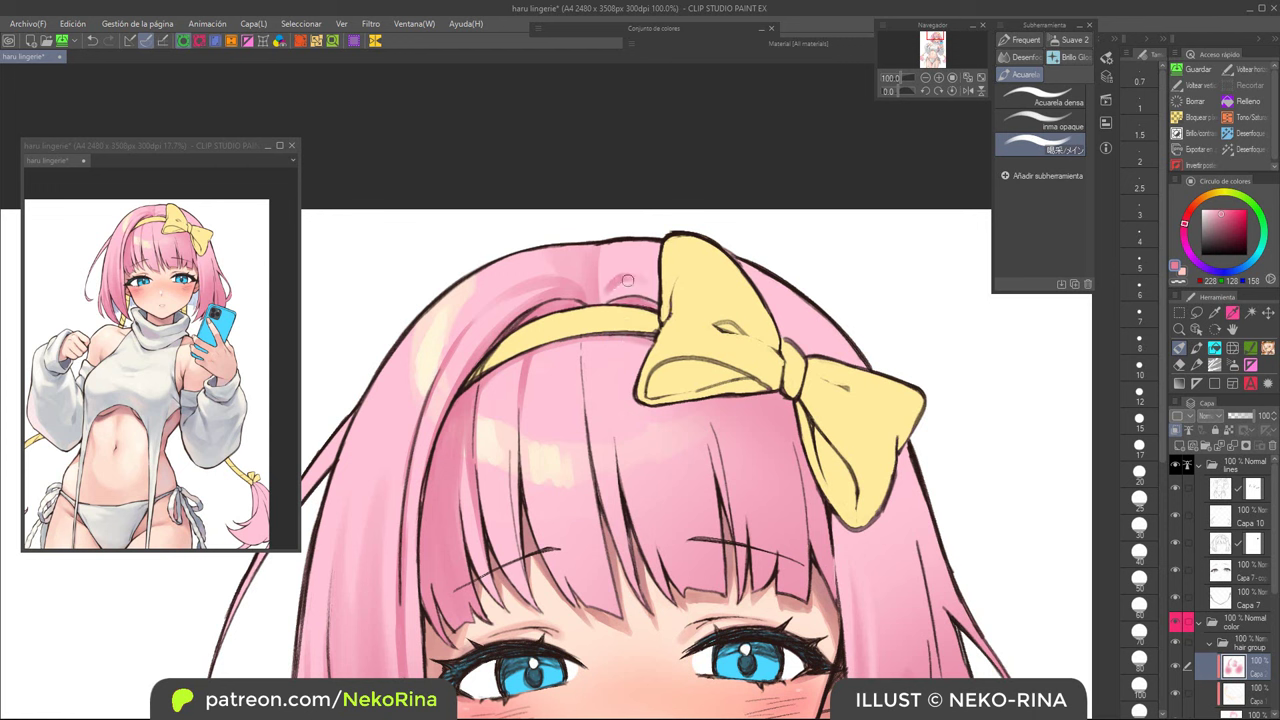
key("]")
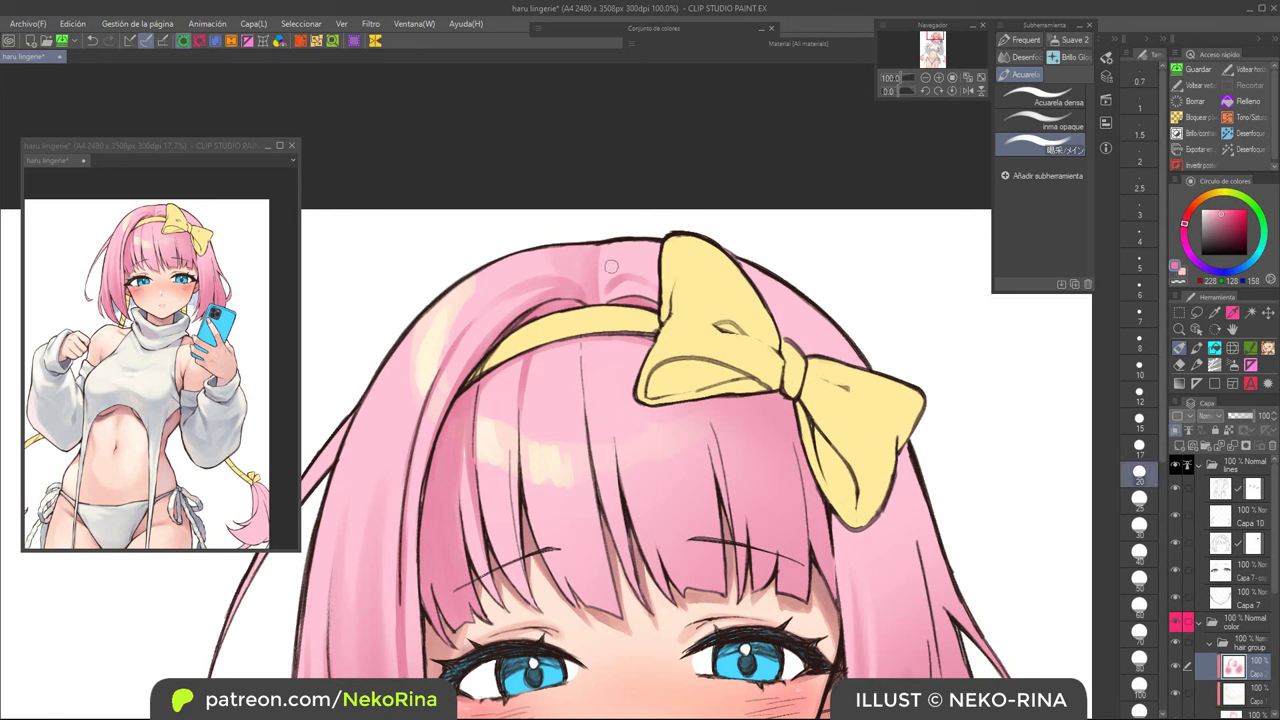
left_click_drag(600, 279, 621, 264)
key("bracketright")
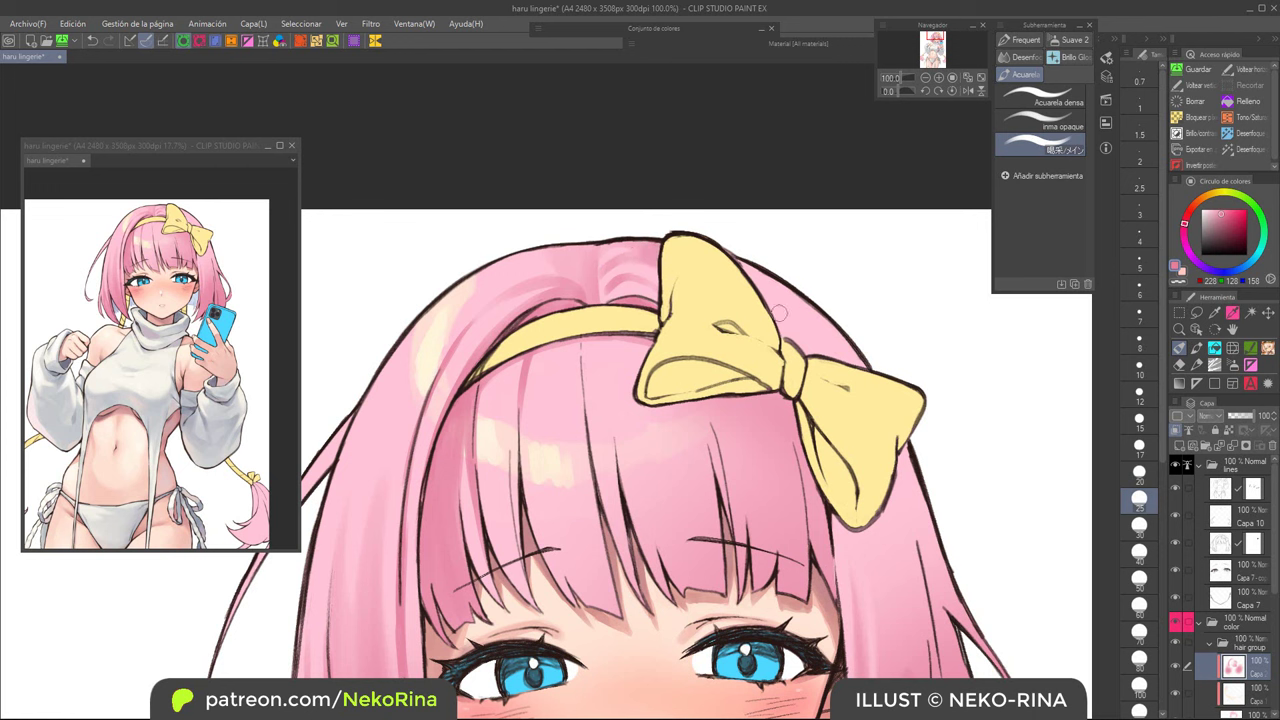
Step: Shade the hair on the right side of the head behind the bow in pink, refining the strands at size 20
key("bracketright")
key("bracketright")
key("bracketright")
key("bracketright")
key("bracketleft")
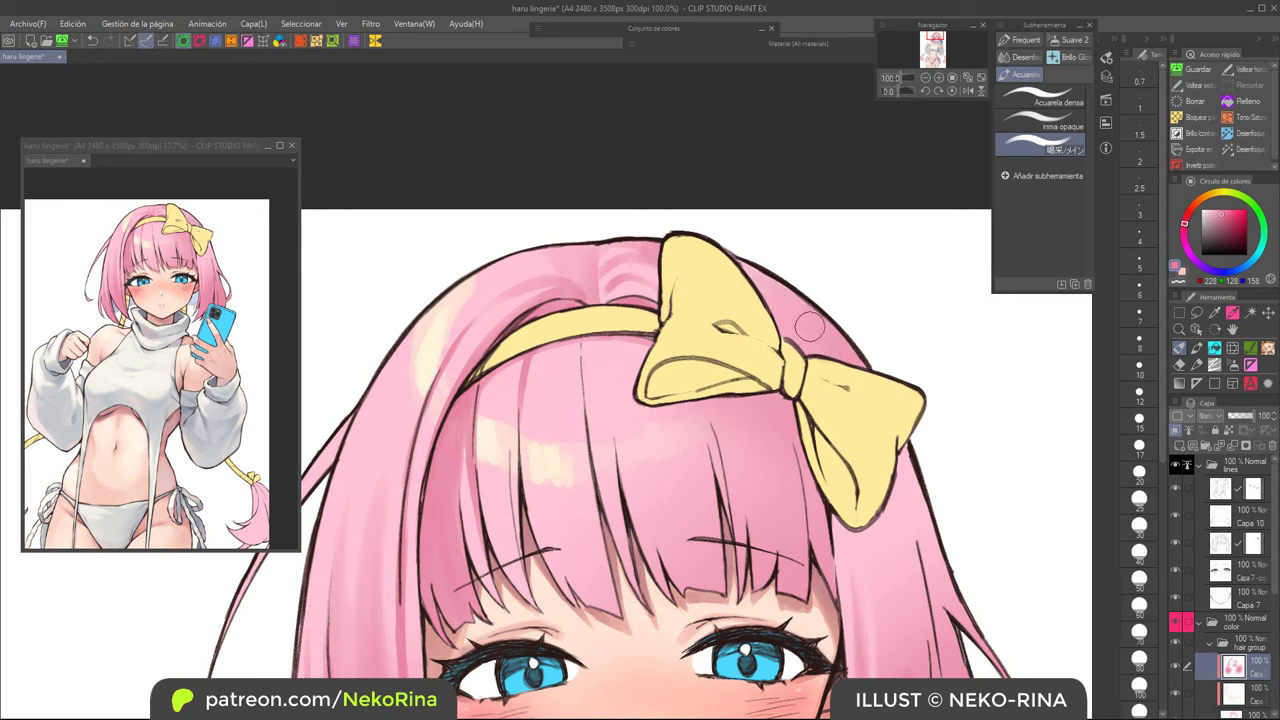
key("bracketleft")
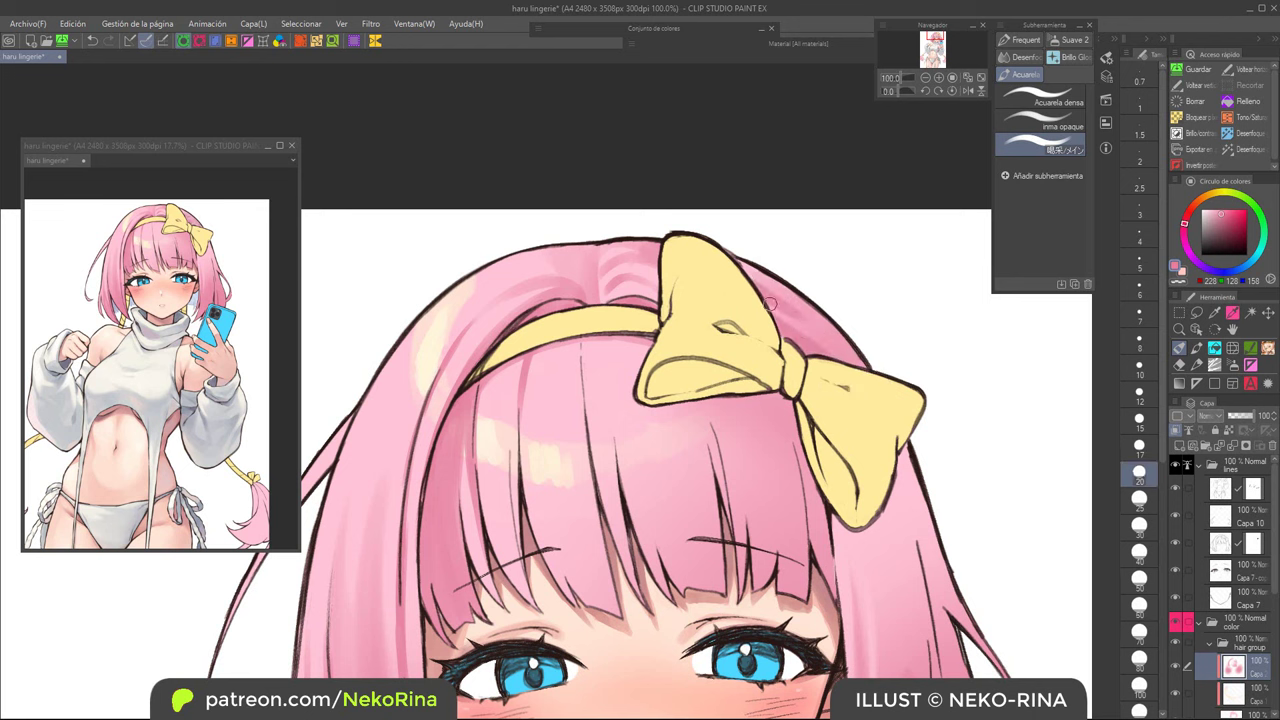
key("bracketleft")
key("ctrl+z")
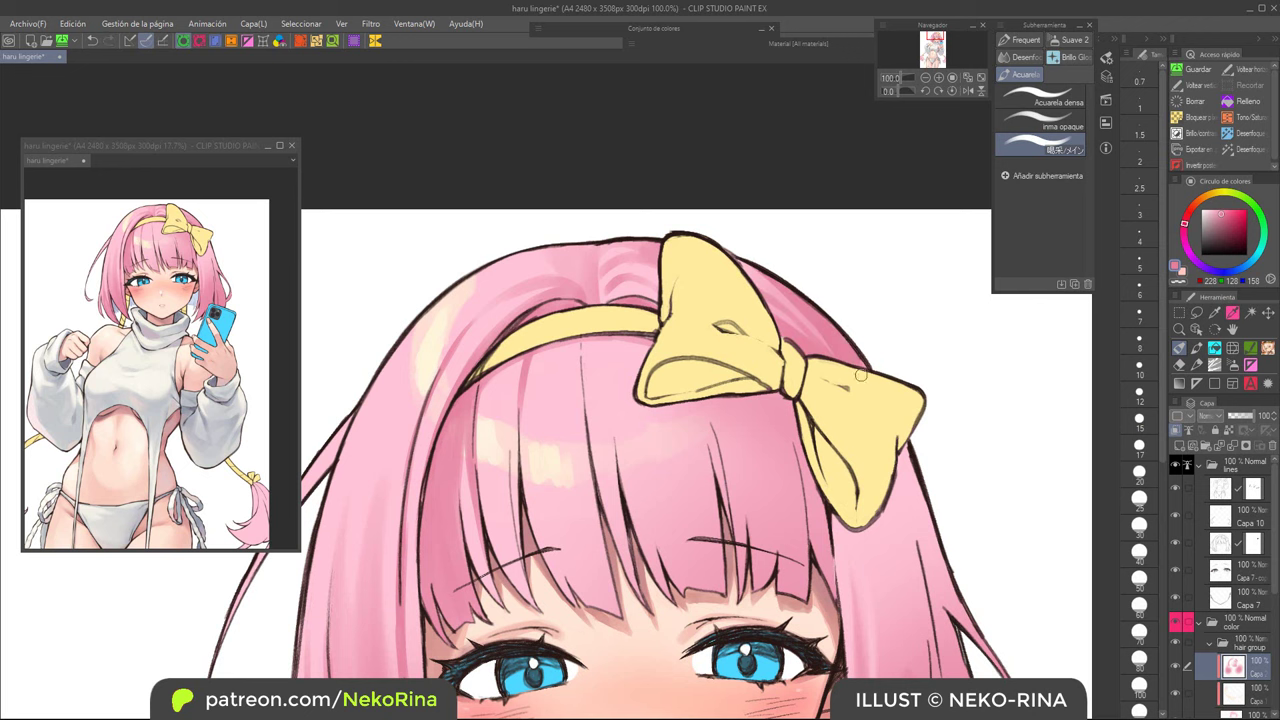
Step: Paint a thin pink line along the central bang strand from the headband downward, replacing the first attempts
left_click_drag(791, 553, 820, 414)
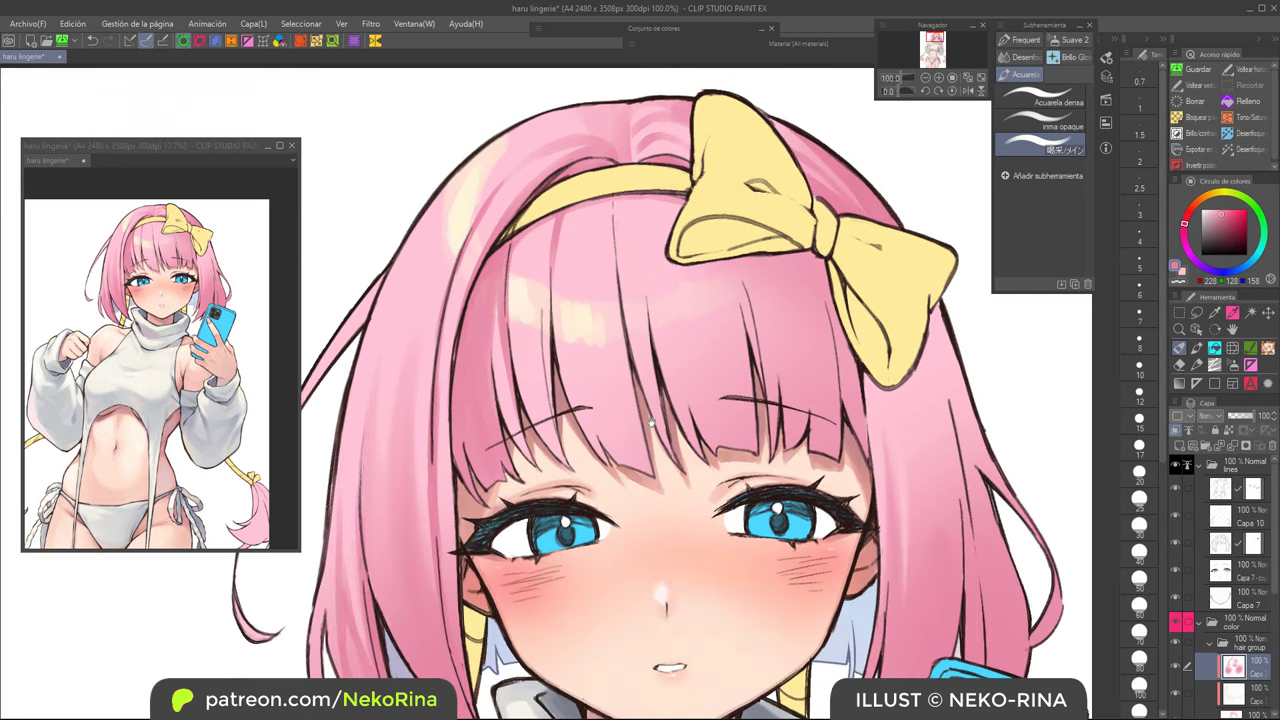
left_click_drag(614, 238, 590, 391)
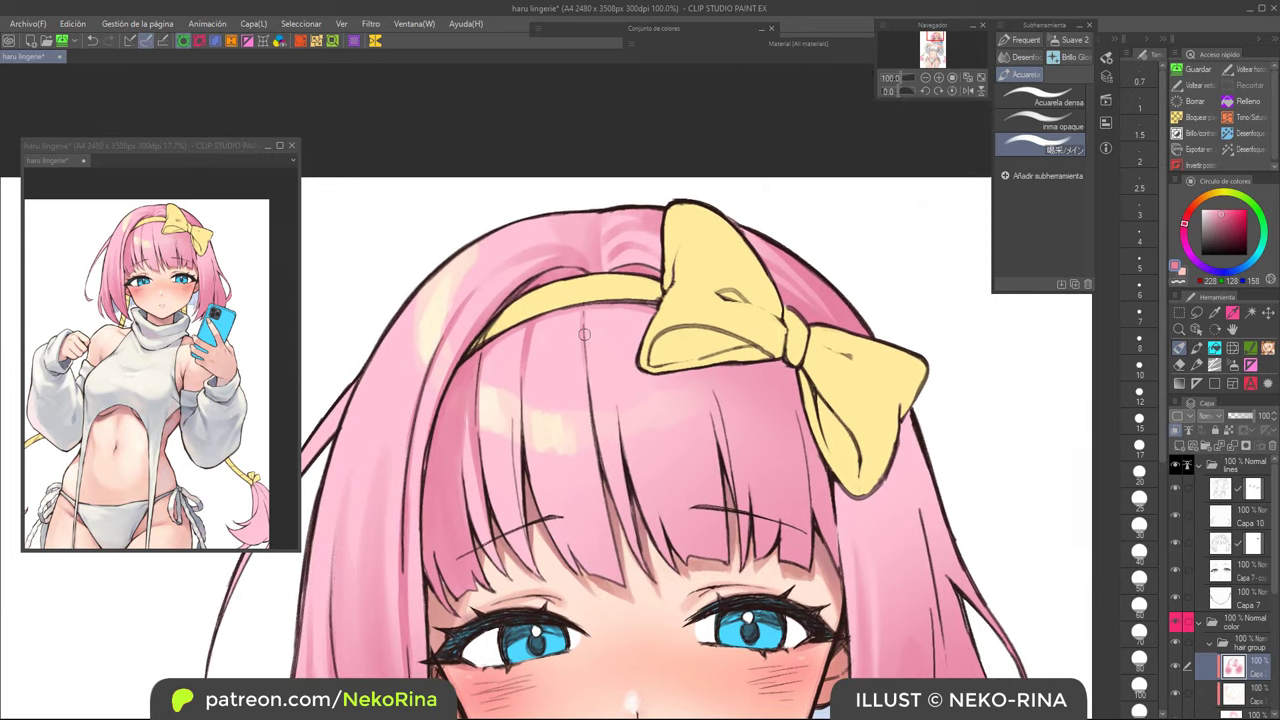
key("ctrl+z")
key("bracketleft")
key("bracketleft")
left_click_drag(584, 310, 589, 391)
left_click_drag(583, 343, 591, 405)
key("ctrl+z")
key("ctrl+z")
left_click_drag(584, 318, 588, 386)
key("bracketright")
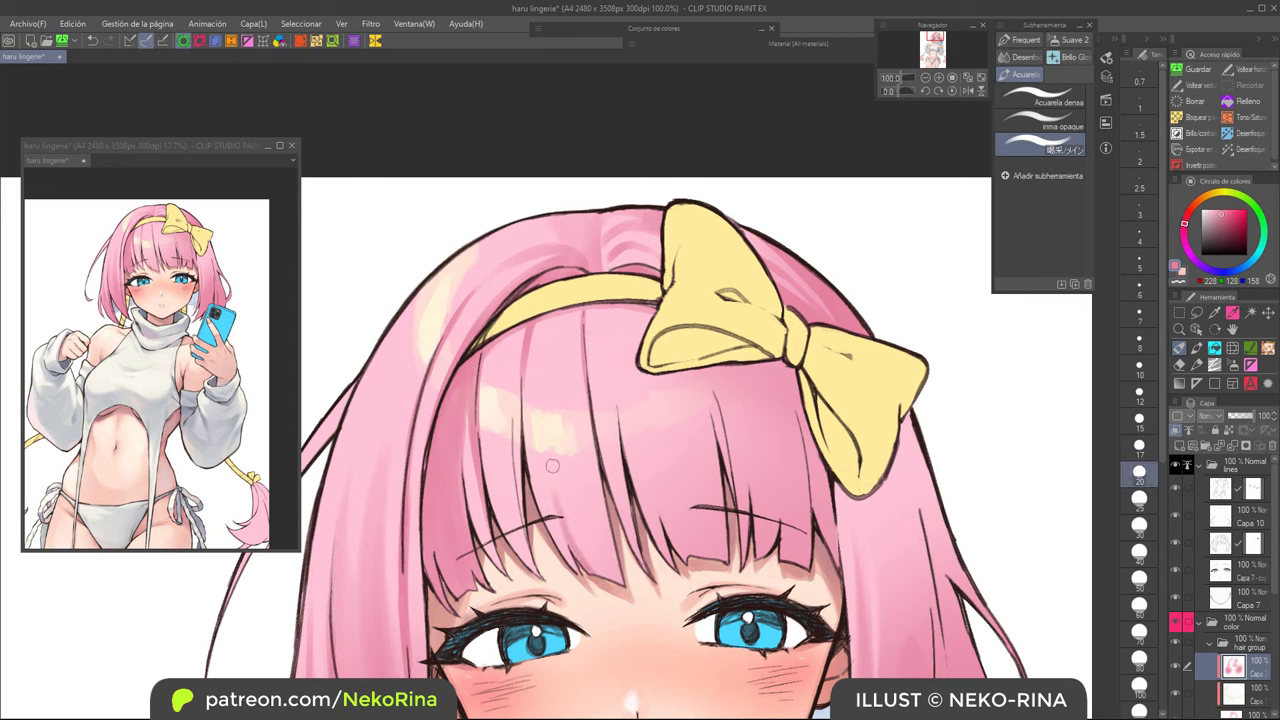
Step: Shade the tips of the central bang strand in pink and soften them with the transparent color at size 40
key("bracketleft")
key("bracketleft")
key("bracketright")
key("bracketright")
key("bracketright")
left_click_drag(568, 514, 602, 568)
left_click_drag(556, 488, 608, 588)
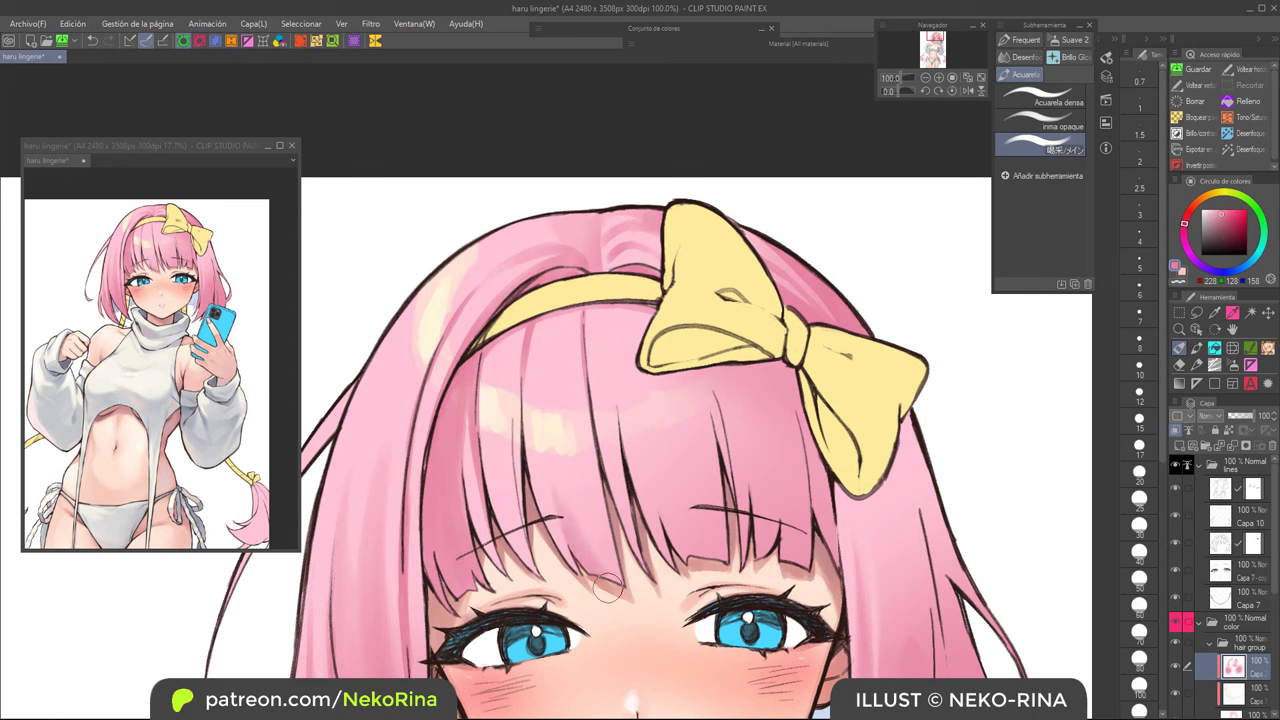
key("bracketright")
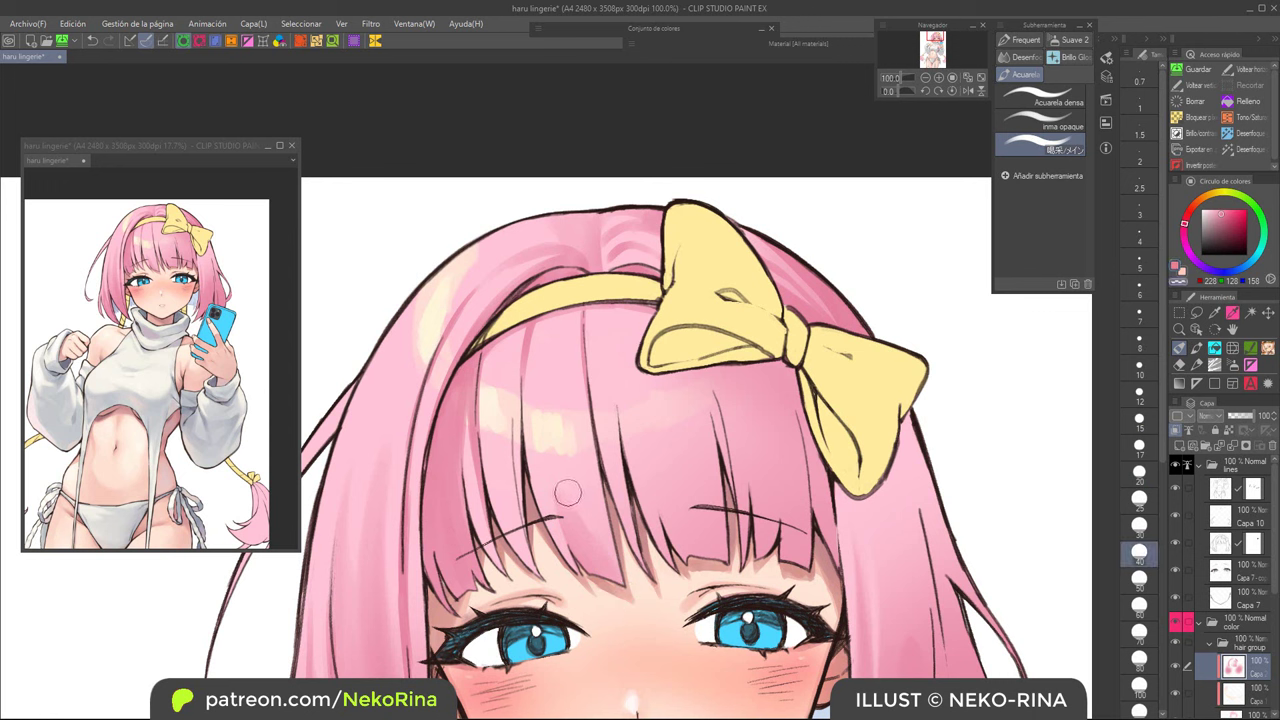
key("bracketleft")
Step: Add fine pink strokes down the central bang strand and through the yellow highlight on the left bangs
left_click_drag(585, 434, 626, 588)
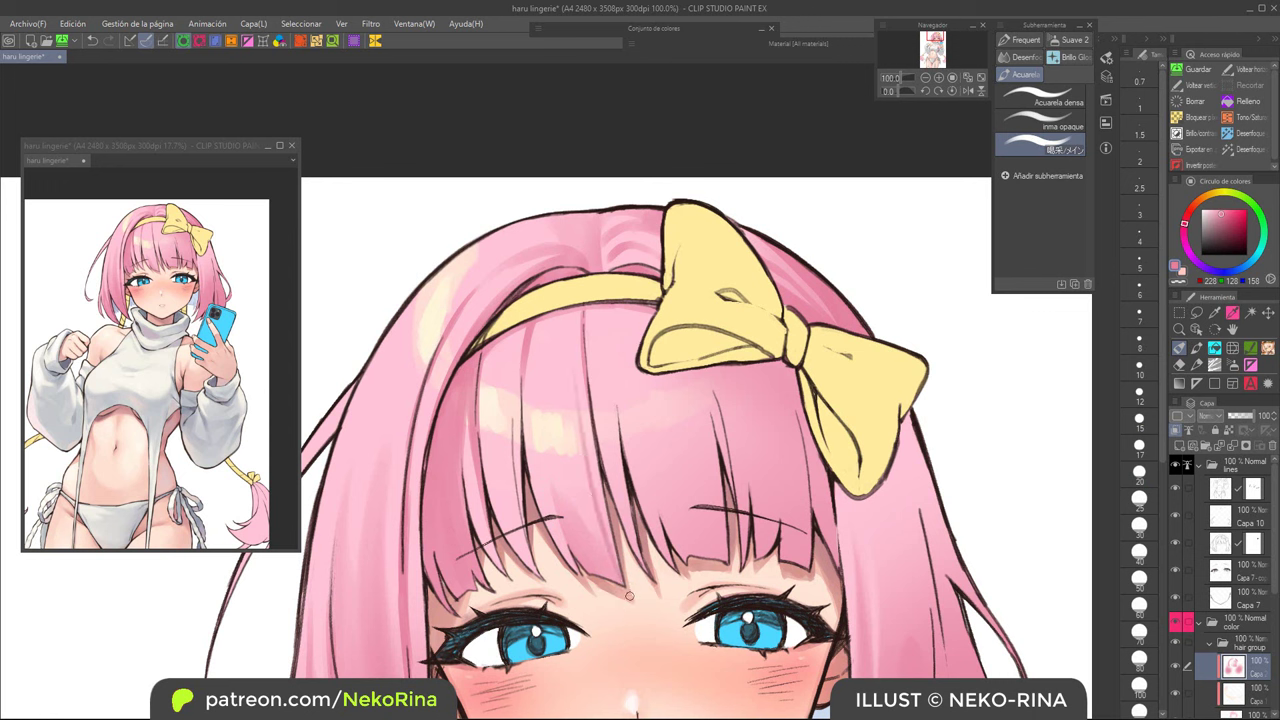
left_click_drag(586, 398, 615, 538)
left_click_drag(514, 361, 527, 536)
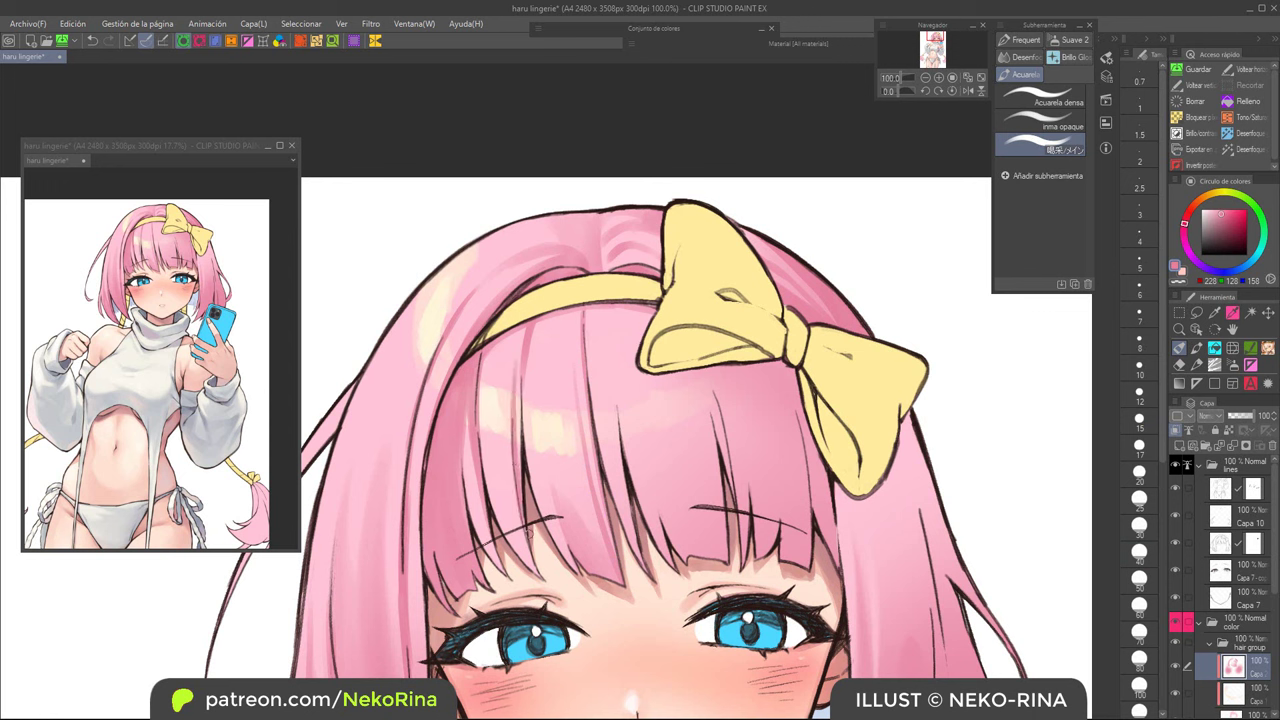
key("bracketright")
left_click_drag(523, 359, 525, 541)
key("ctrl+z")
key("ctrl+z")
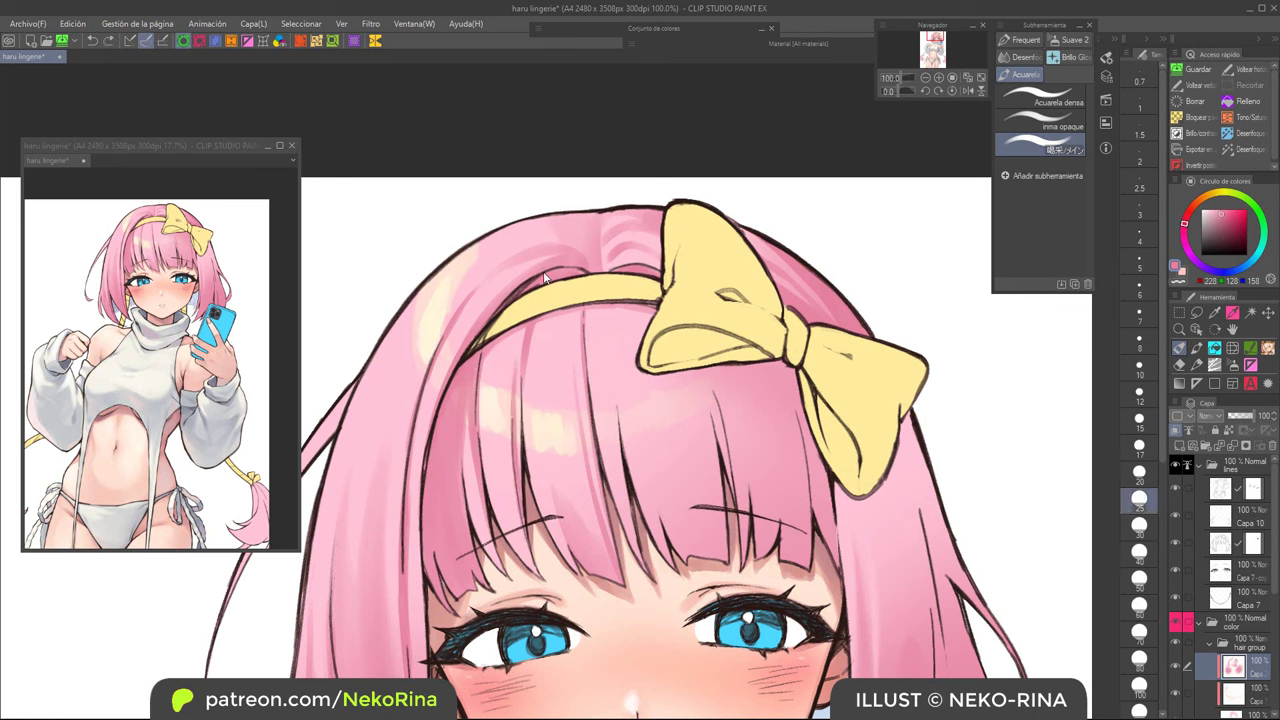
left_click_drag(520, 367, 519, 487)
Step: Paint thin pink strand strokes at size 15 down the middle of the bangs to the left of the bow's underside
left_click_drag(733, 438, 654, 430)
key("bracketleft")
key("bracketleft")
key("bracketleft")
mouse_move(536, 360)
left_mouse_down()
mouse_move(560, 502)
mouse_move(550, 472)
left_mouse_up()
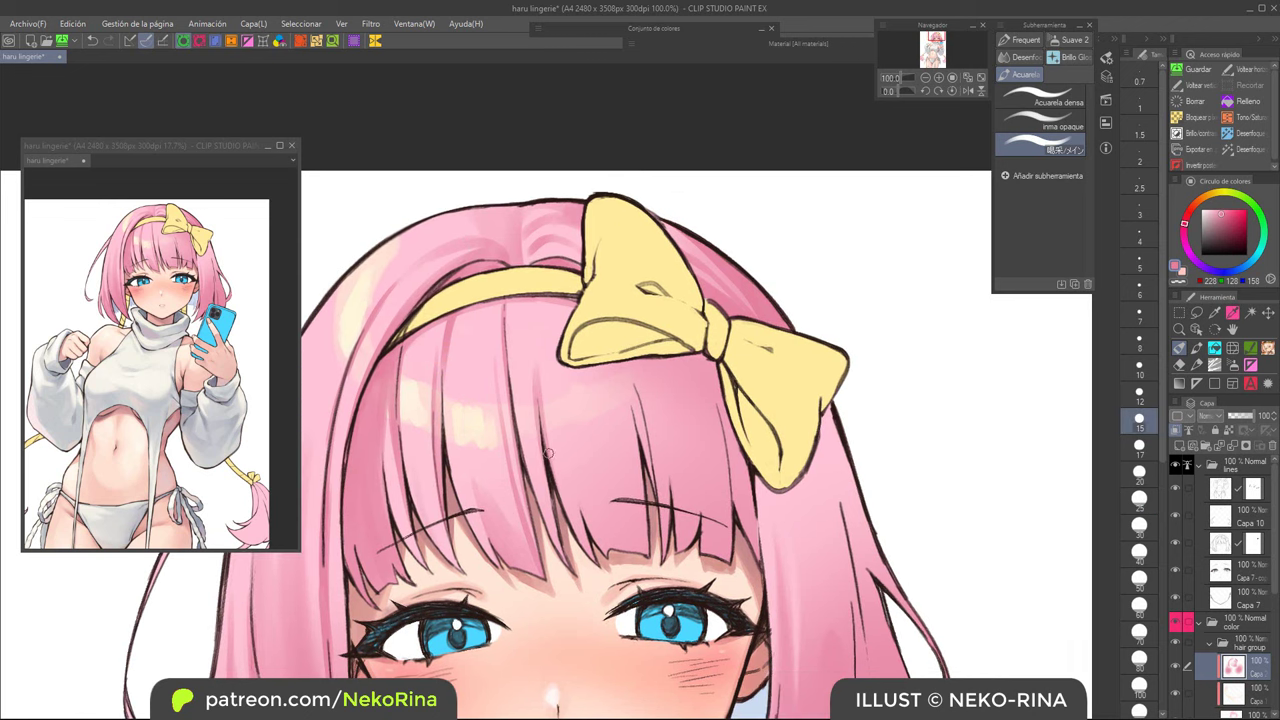
key("ctrl+z")
key("ctrl+z")
left_click_drag(534, 363, 551, 492)
left_click_drag(539, 415, 556, 498)
left_click_drag(567, 448, 587, 524)
Step: Shade the bang strand below the bow in darker pink down to its tip with the brush at size 30
key("bracketright")
key("bracketright")
key("bracketright")
key("bracketright")
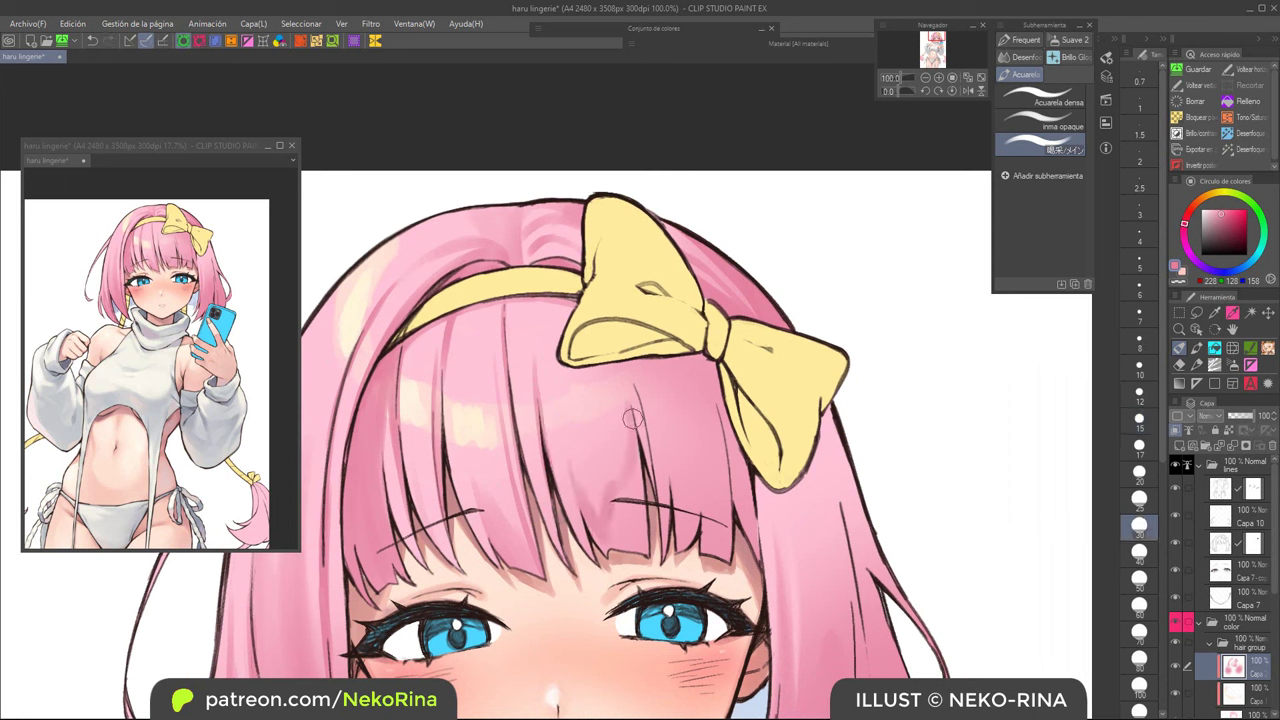
key("bracketright")
mouse_move(632, 430)
left_mouse_down()
mouse_move(635, 541)
mouse_move(617, 556)
left_mouse_up()
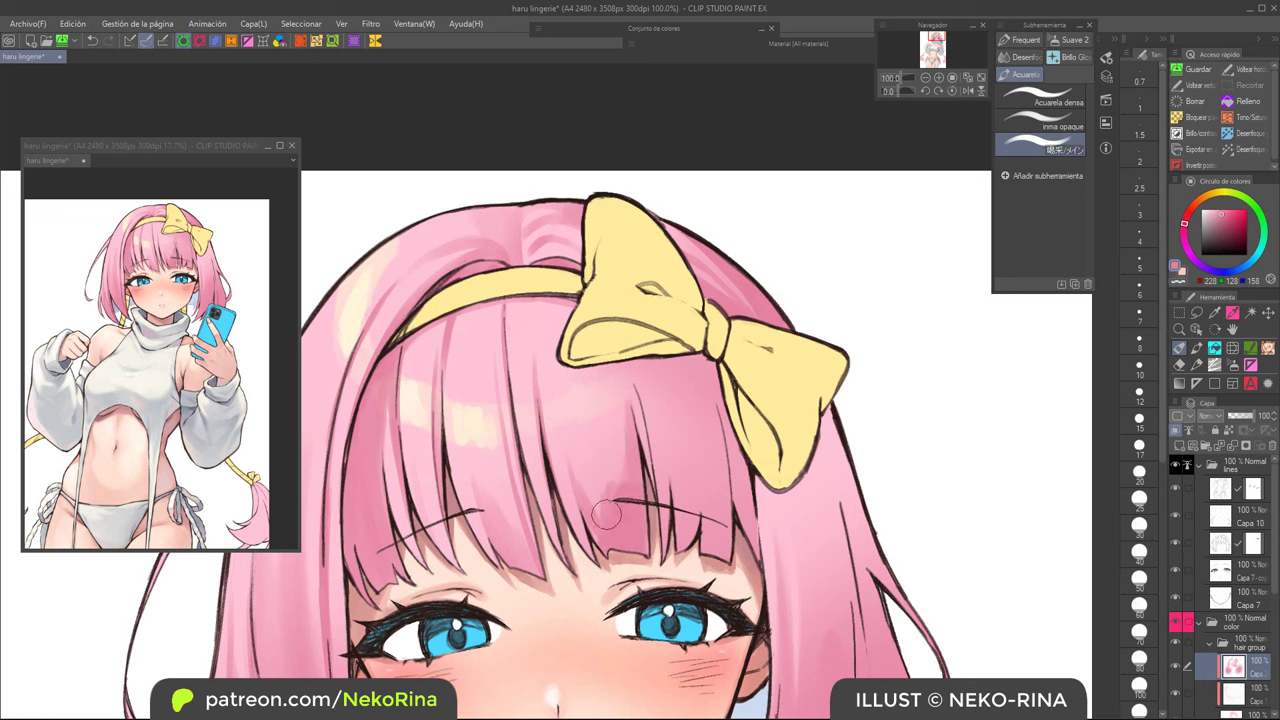
Step: Soften the edge of the shading on the bangs below the bow with the transparent color at sizes 70 and 60
key("bracketright")
key("bracketright")
key("bracketright")
key("bracketright")
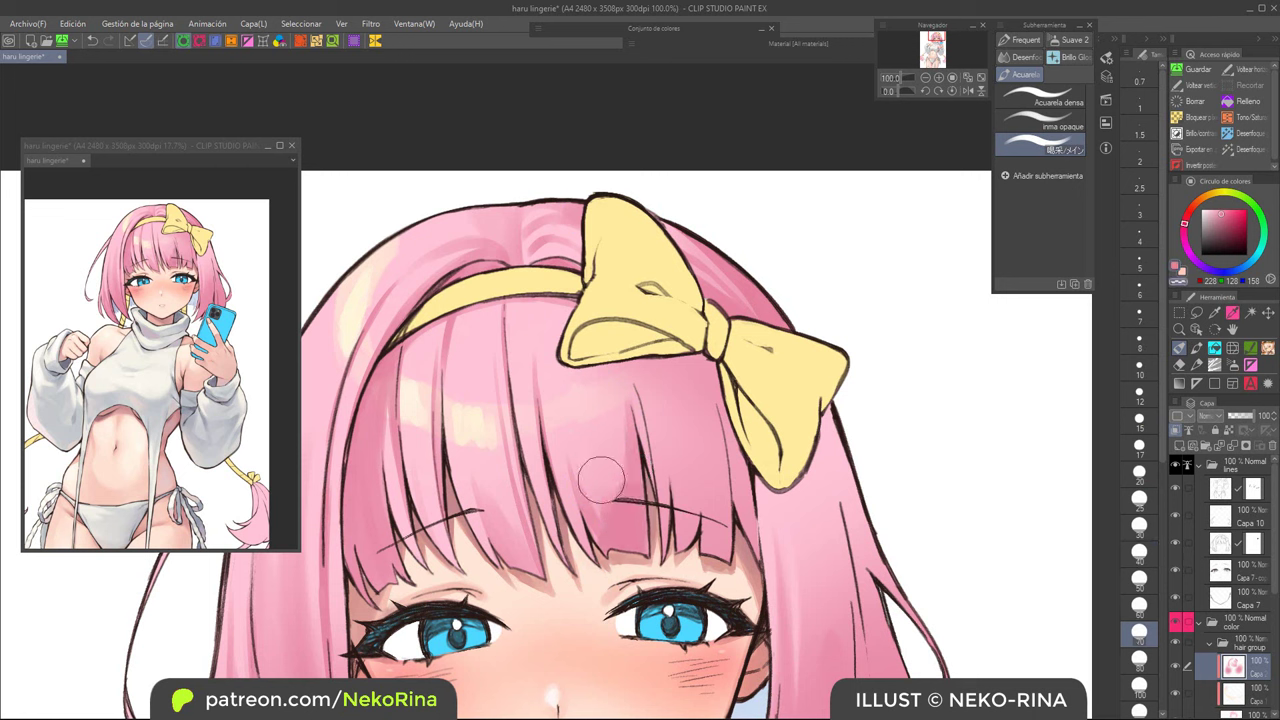
key("bracketleft")
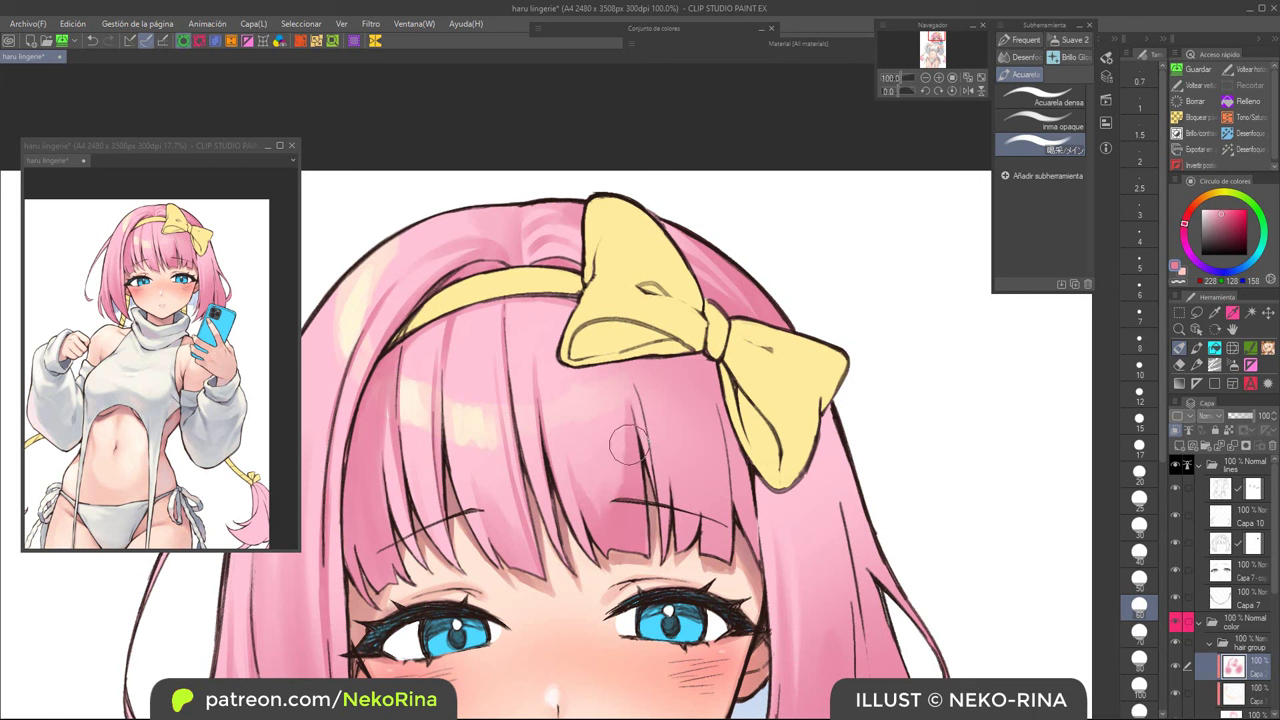
Step: Paint a thin pink strand stroke down the bangs just below the bow at brush size 15
key("bracketleft")
key("bracketleft")
key("bracketleft")
key("bracketleft")
key("bracketleft")
key("bracketleft")
key("bracketleft")
left_click_drag(615, 362, 634, 446)
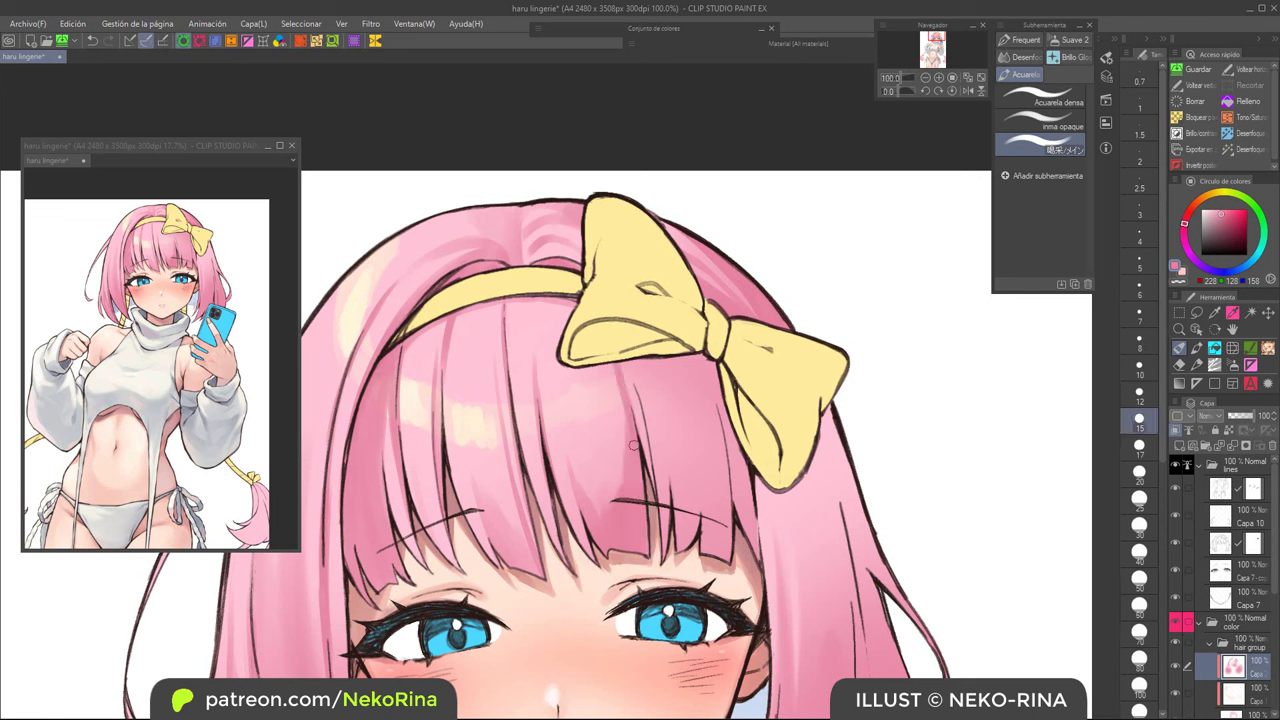
Step: Shade the bang strands under the bow's lower edge down to their tips with darker pink at brush sizes 25, 40 and 30
key("bracketright")
key("bracketright")
key("bracketright")
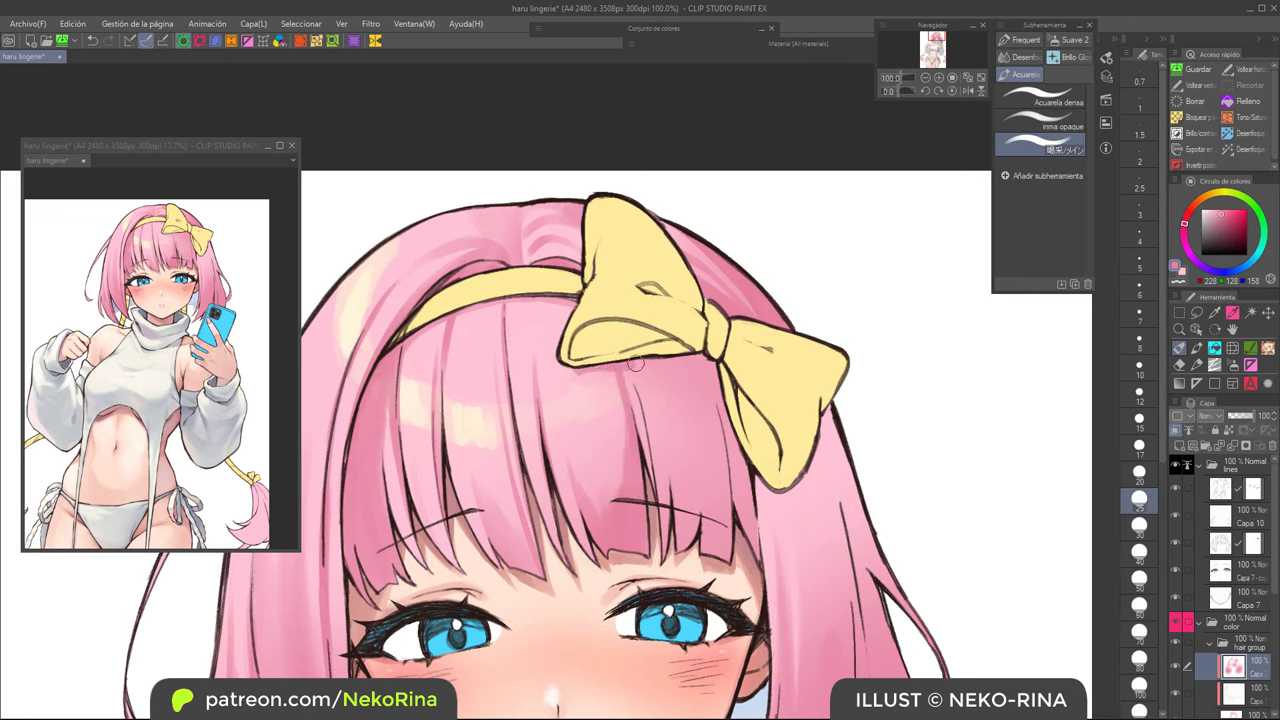
mouse_move(570, 366)
left_mouse_down()
mouse_move(699, 362)
mouse_move(648, 333)
mouse_move(644, 407)
mouse_move(628, 370)
mouse_move(650, 474)
left_mouse_up()
key("bracketright")
key("bracketright")
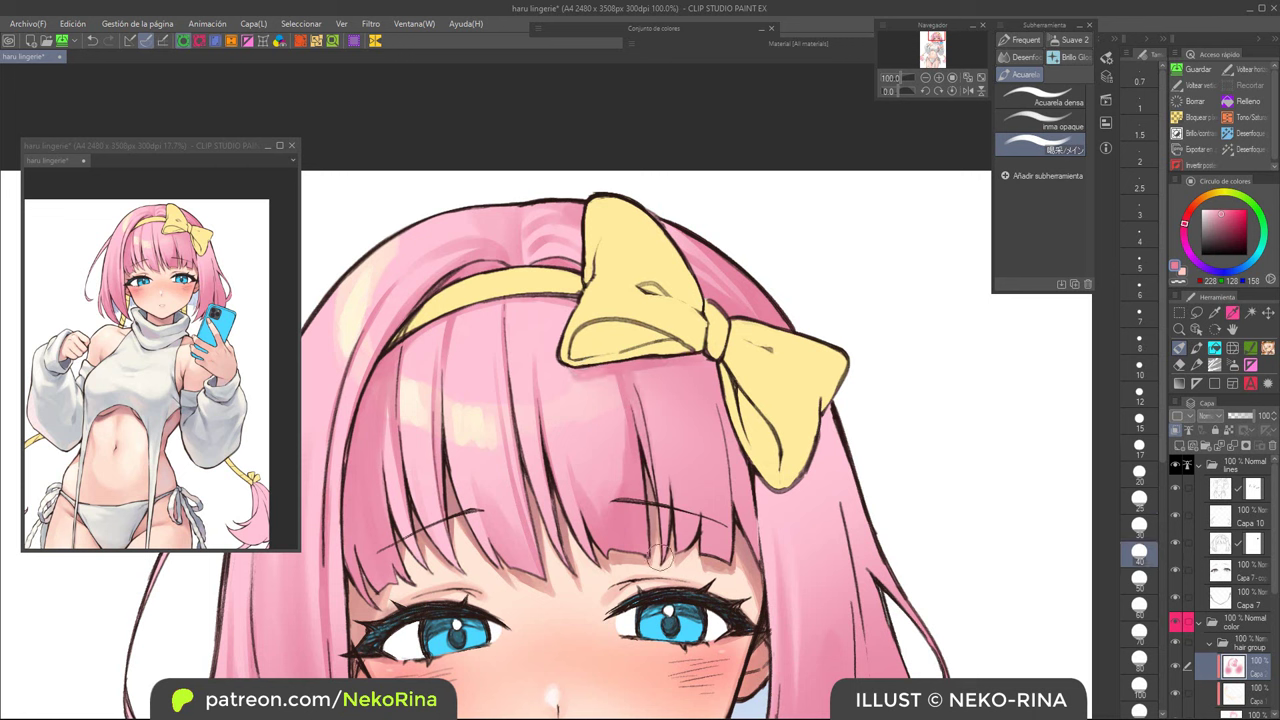
mouse_move(655, 362)
left_mouse_down()
mouse_move(674, 470)
mouse_move(673, 550)
left_mouse_up()
key("bracketleft")
left_click_drag(635, 386, 655, 500)
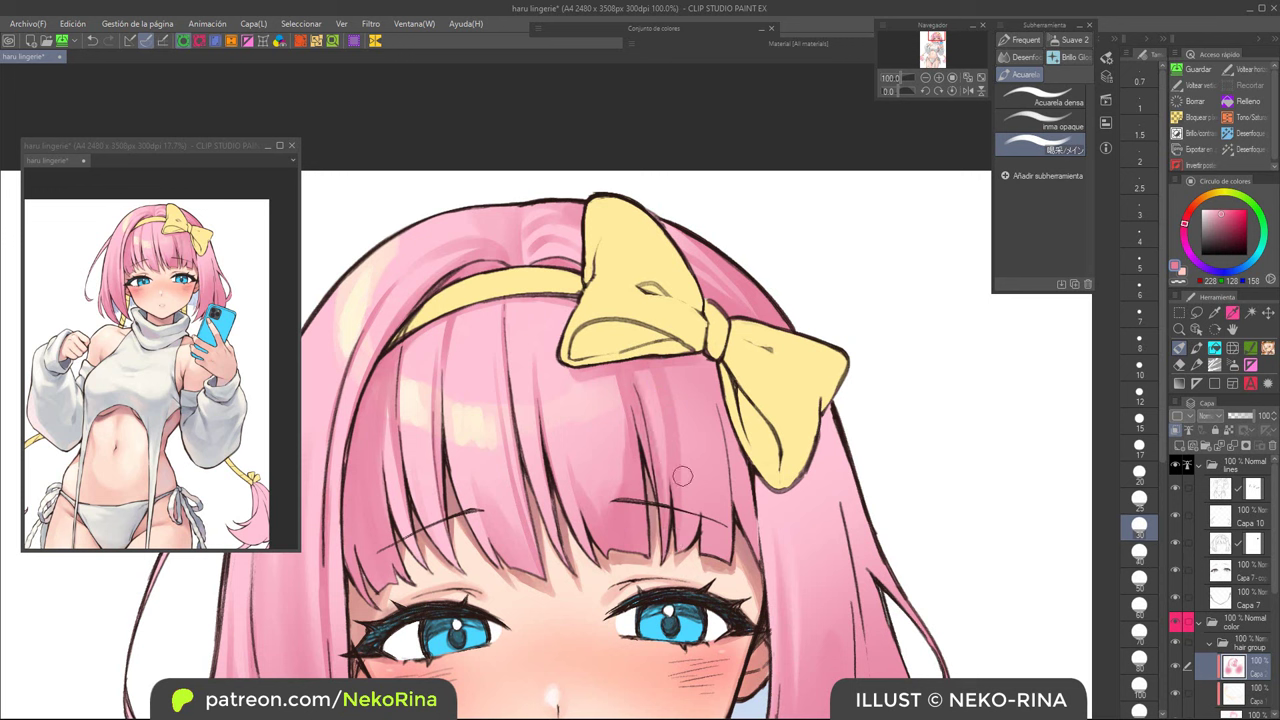
Step: Add broad pink shading at brush size 60 to the outer bangs between the bow's underside and the right eye
key("bracketright")
key("bracketright")
key("bracketright")
left_click_drag(669, 363, 687, 550)
mouse_move(697, 399)
left_mouse_down()
mouse_move(702, 520)
mouse_move(713, 515)
left_mouse_up()
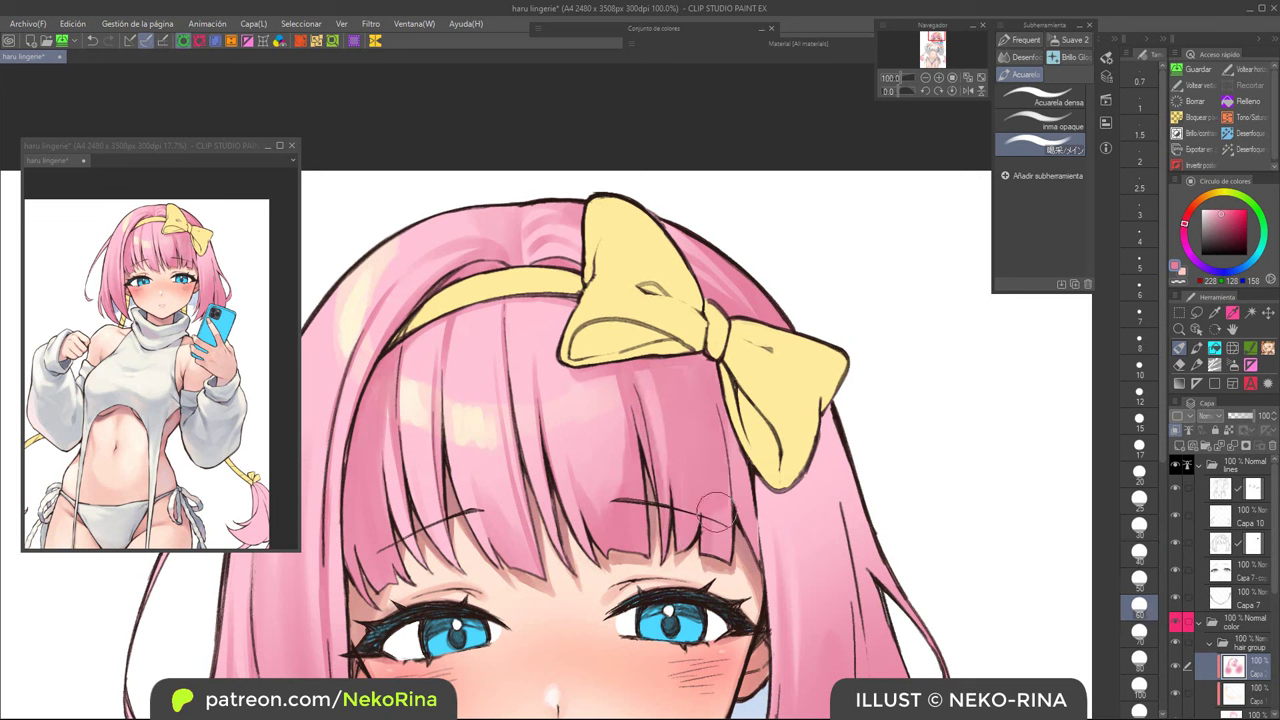
left_click_drag(727, 422, 741, 564)
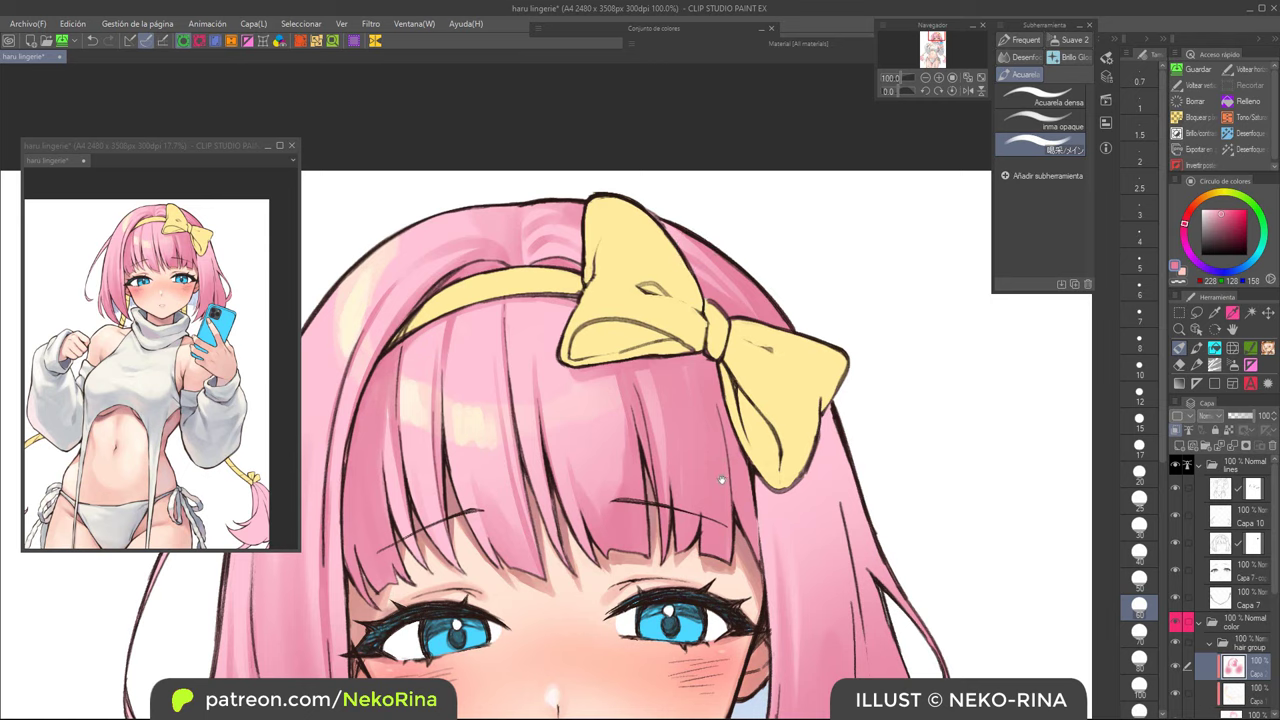
scroll(715, 400, "down", 1)
scroll(722, 430, "up", 1)
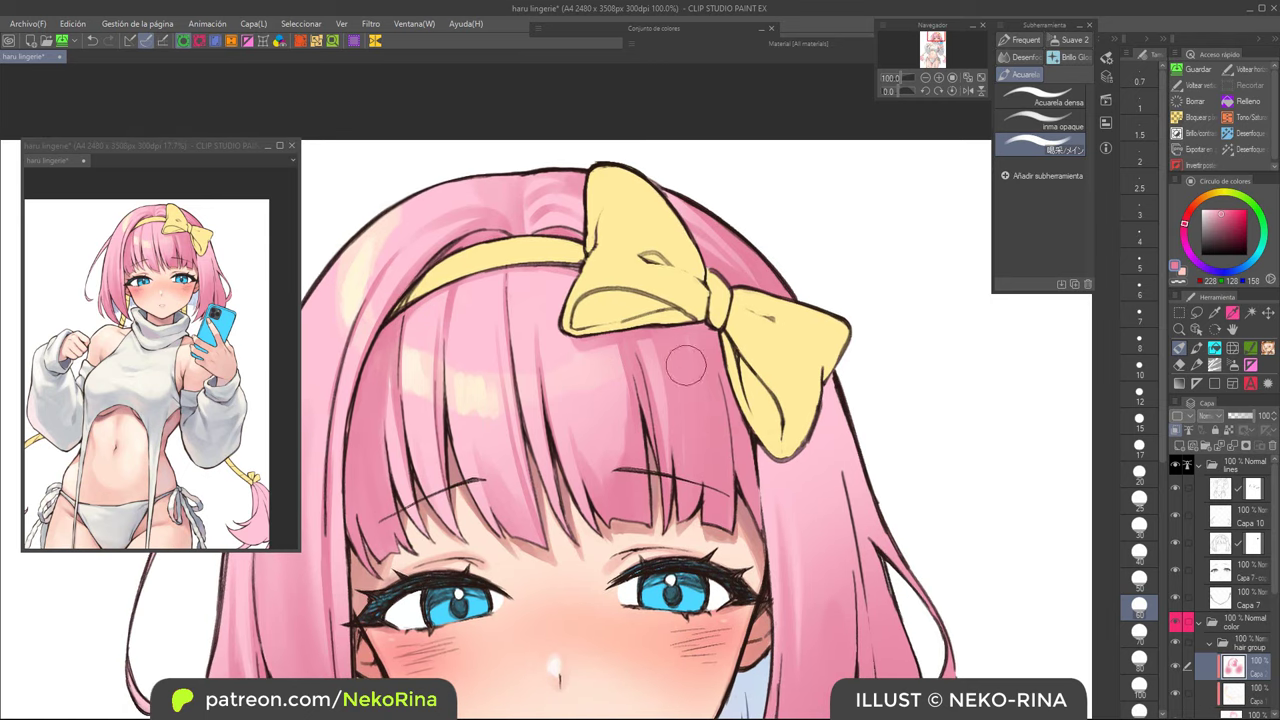
Step: Paint long vertical strand strokes down the side hair below the bow's tail, varying between large brush sizes
left_click_drag(768, 447, 685, 350)
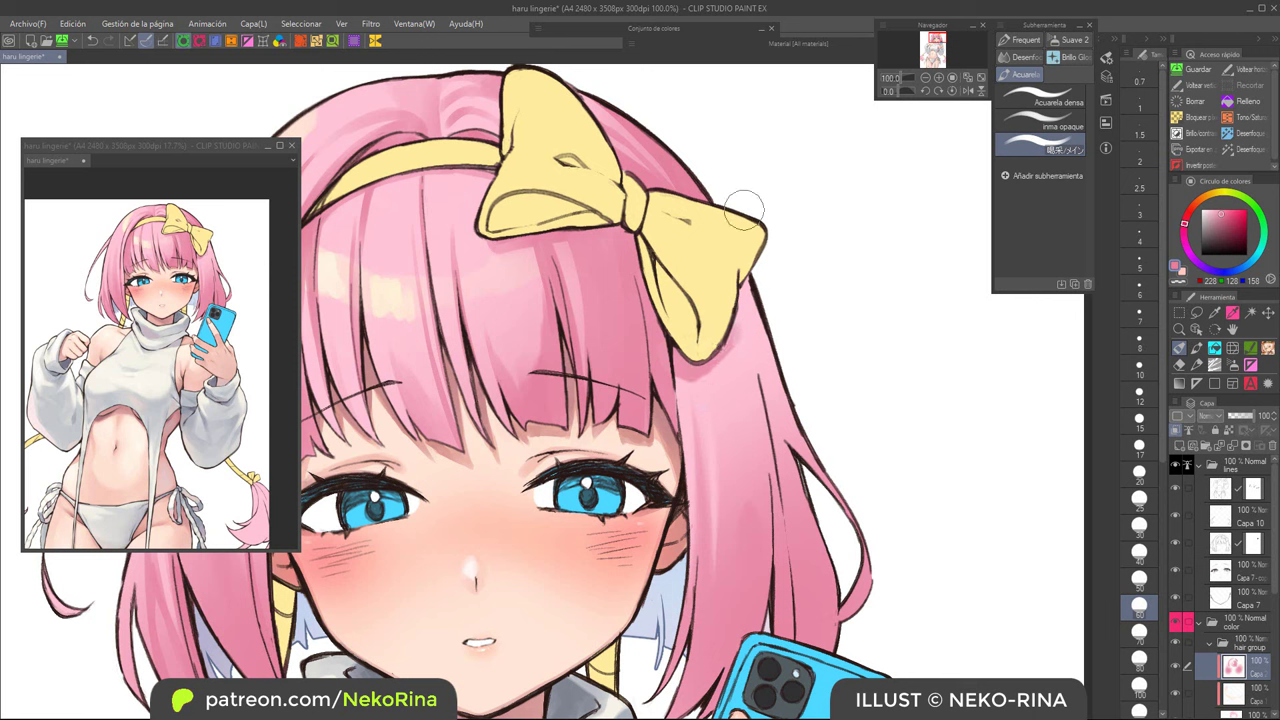
key("bracketright")
key("bracketright")
key("bracketright")
key("bracketleft")
key("bracketleft")
left_click_drag(751, 322, 789, 497)
key("bracketleft")
key("bracketleft")
key("bracketleft")
left_click_drag(705, 366, 723, 545)
key("bracketright")
key("bracketright")
key("bracketright")
key("bracketright")
mouse_move(731, 357)
left_mouse_down()
mouse_move(764, 522)
mouse_move(736, 420)
mouse_move(742, 515)
left_mouse_up()
Step: Refine the side hair below the bow with thinner strand strokes at brush size 20
key("bracketleft")
key("bracketleft")
key("bracketleft")
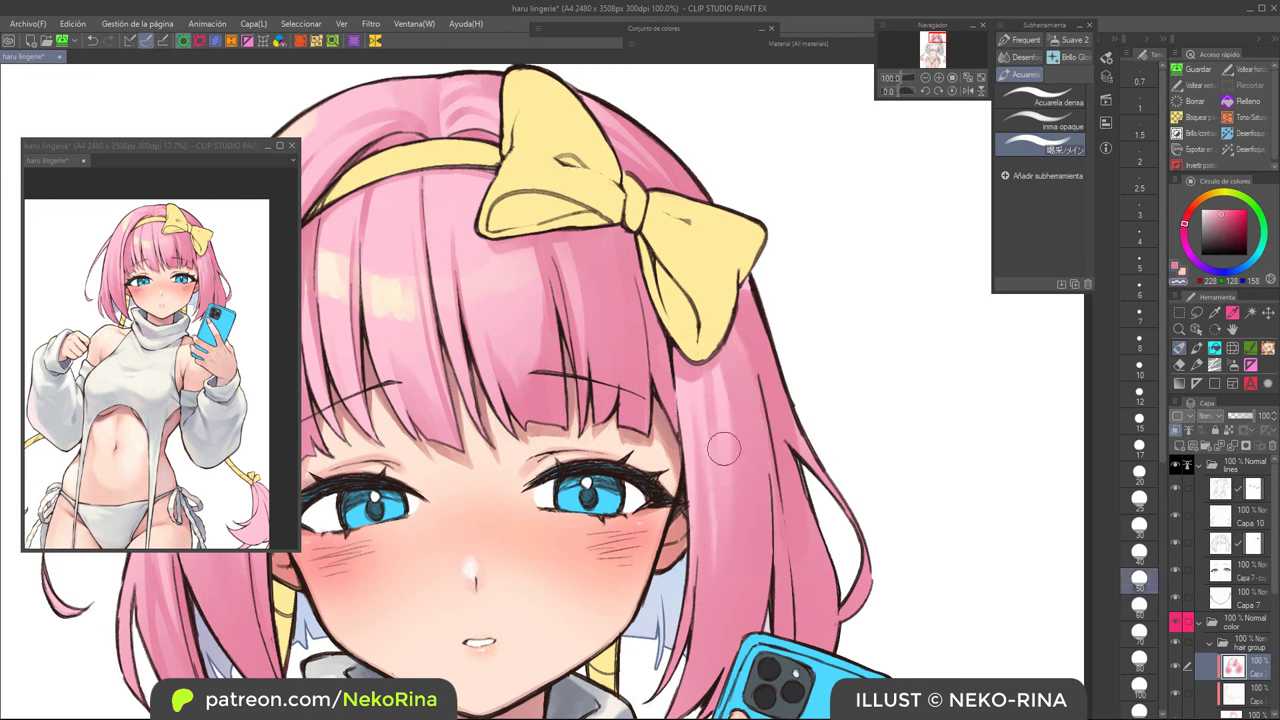
key("bracketleft")
key("bracketleft")
key("bracketleft")
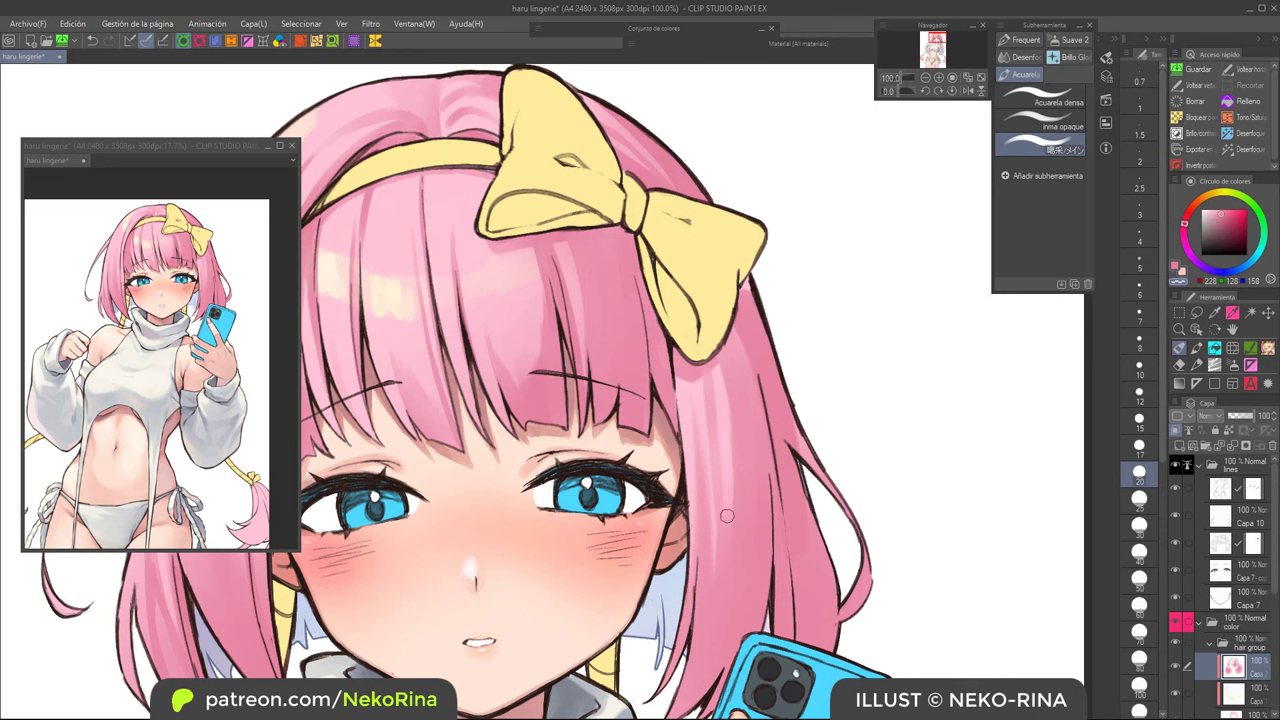
left_click_drag(716, 443, 729, 546)
left_click_drag(760, 462, 744, 496)
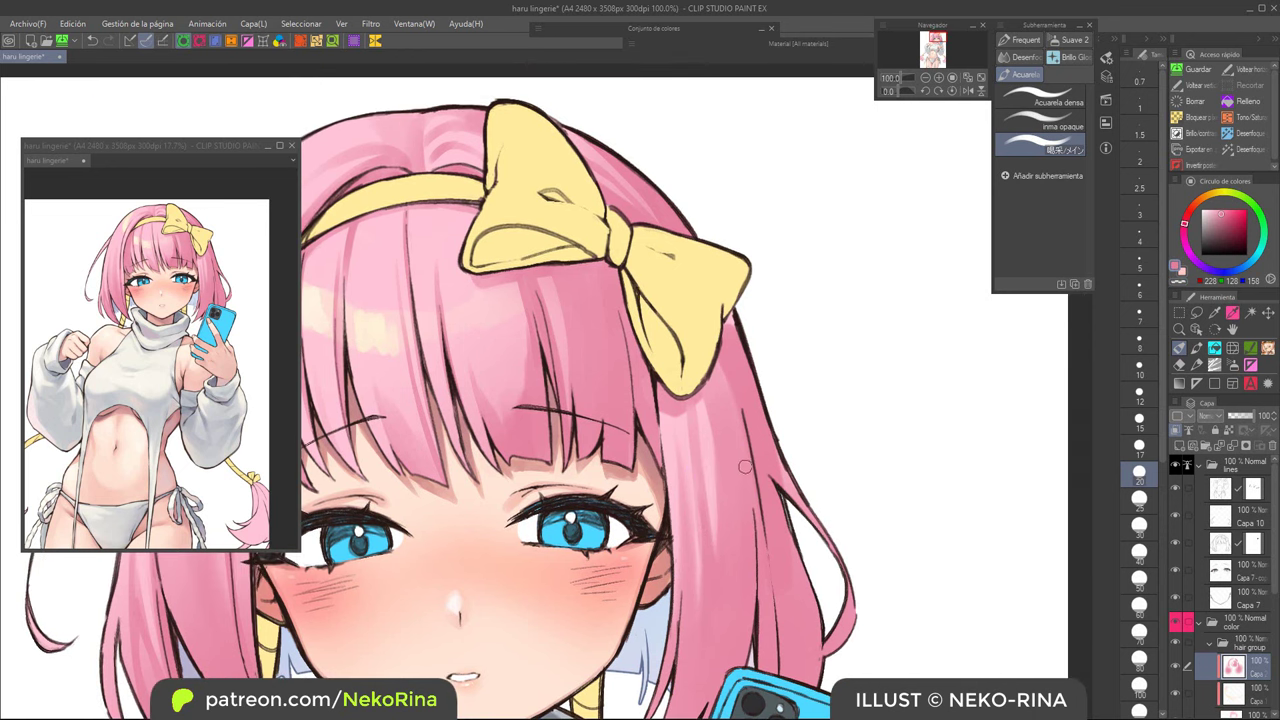
Step: Paint a darker pink strand stroke on the side hair left of the face at brush size 20
key("]")
key("]")
key("]")
key("]")
key("]")
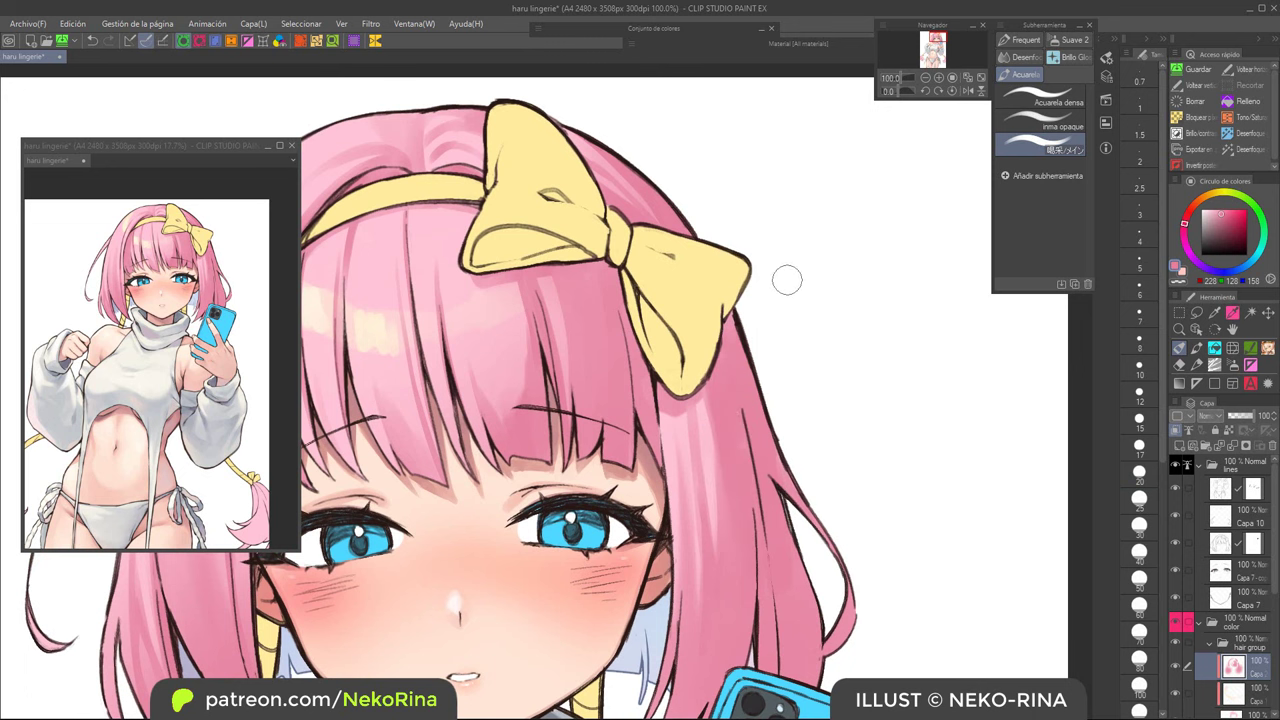
scroll(775, 310, "down", 3)
left_click_drag(765, 335, 897, 362)
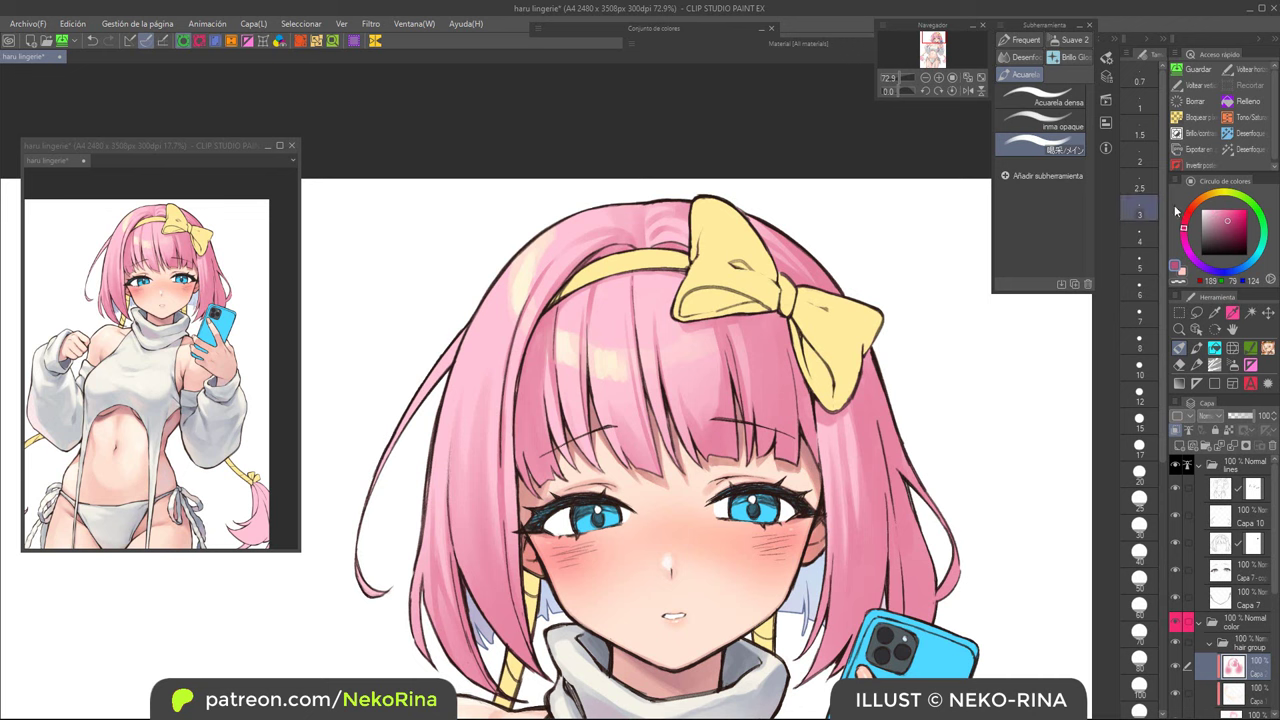
key("[")
key("[")
key("[")
key("[")
left_click_drag(460, 630, 449, 522)
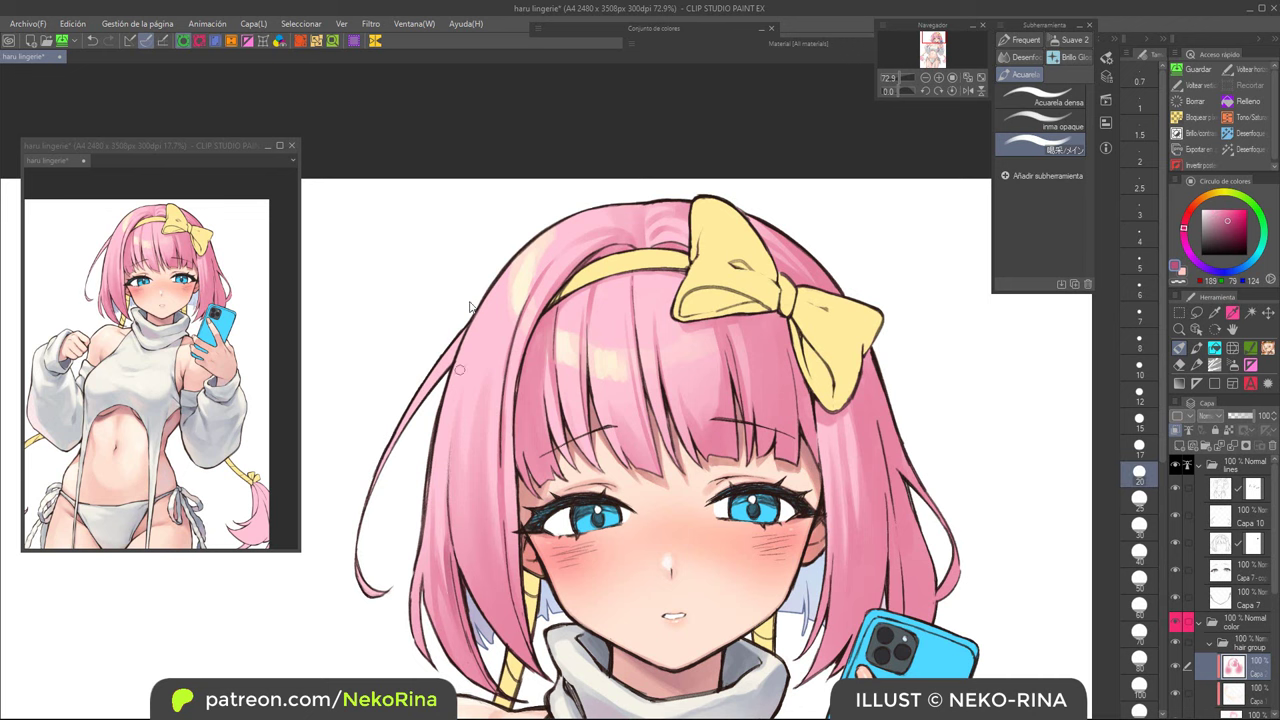
Step: Paint a dark mauve-pink shadow along the outer left edge of the bangs under the headband at brush size 25, redoing the last strokes
key("bracketleft")
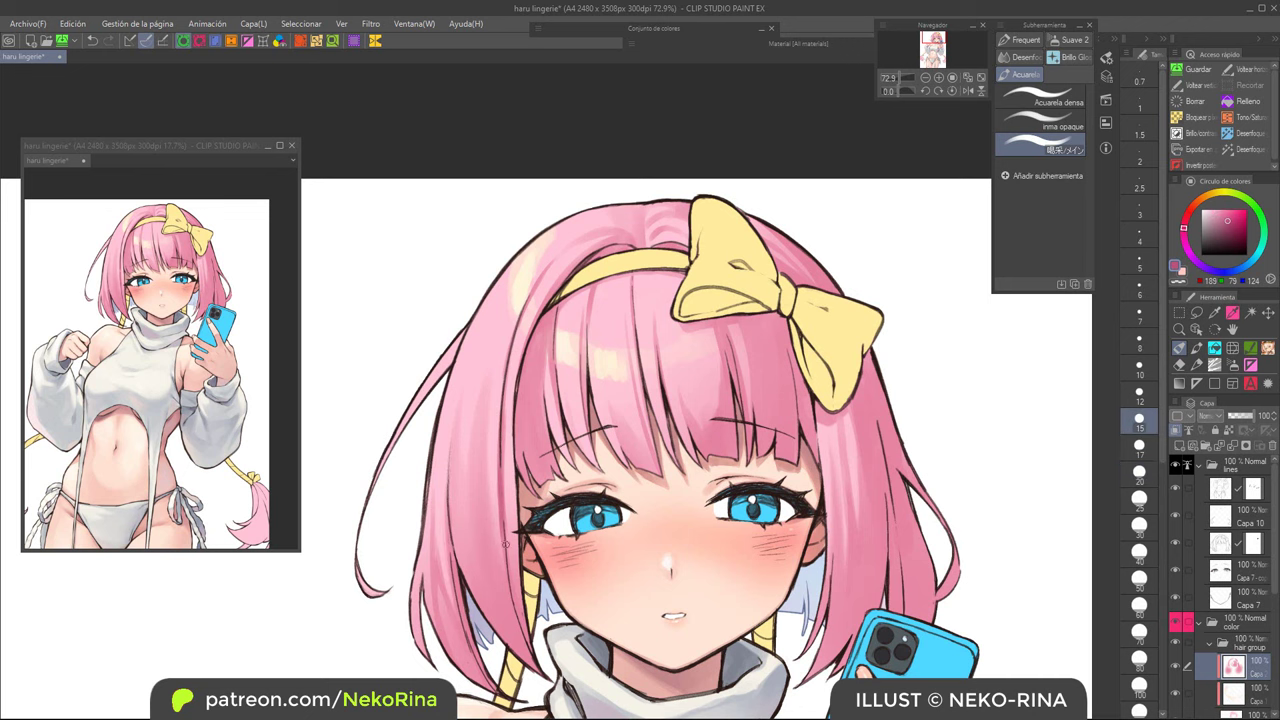
key("ctrl+plus")
key("bracketright")
key("bracketright")
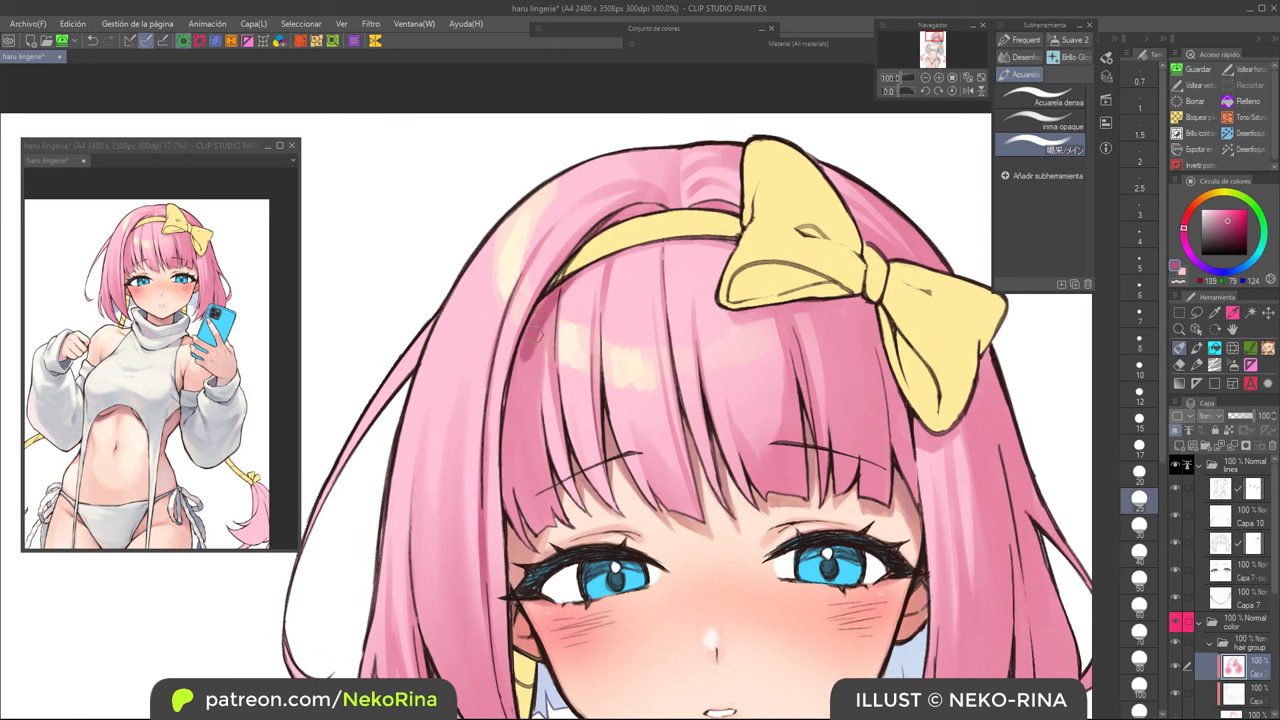
mouse_move(536, 334)
left_mouse_down()
mouse_move(559, 278)
mouse_move(522, 366)
mouse_move(566, 285)
mouse_move(536, 362)
mouse_move(518, 263)
left_mouse_up()
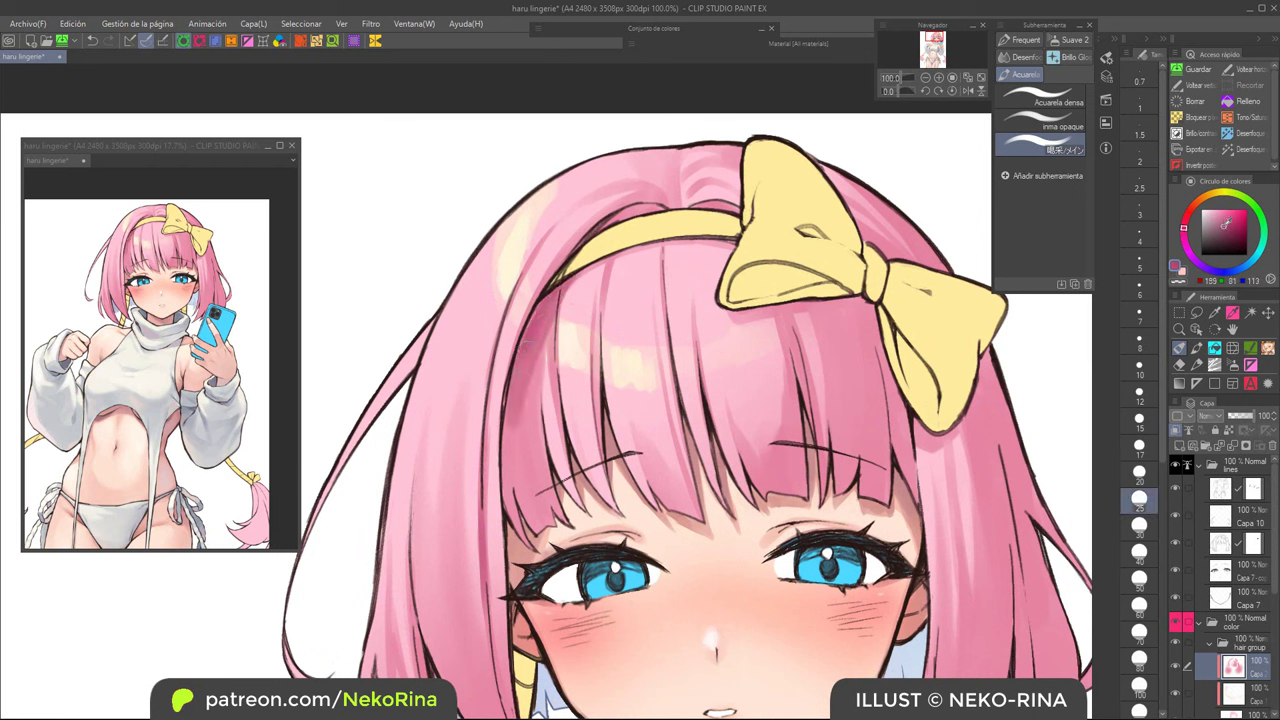
mouse_move(556, 300)
left_mouse_down()
mouse_move(518, 378)
mouse_move(509, 449)
left_mouse_up()
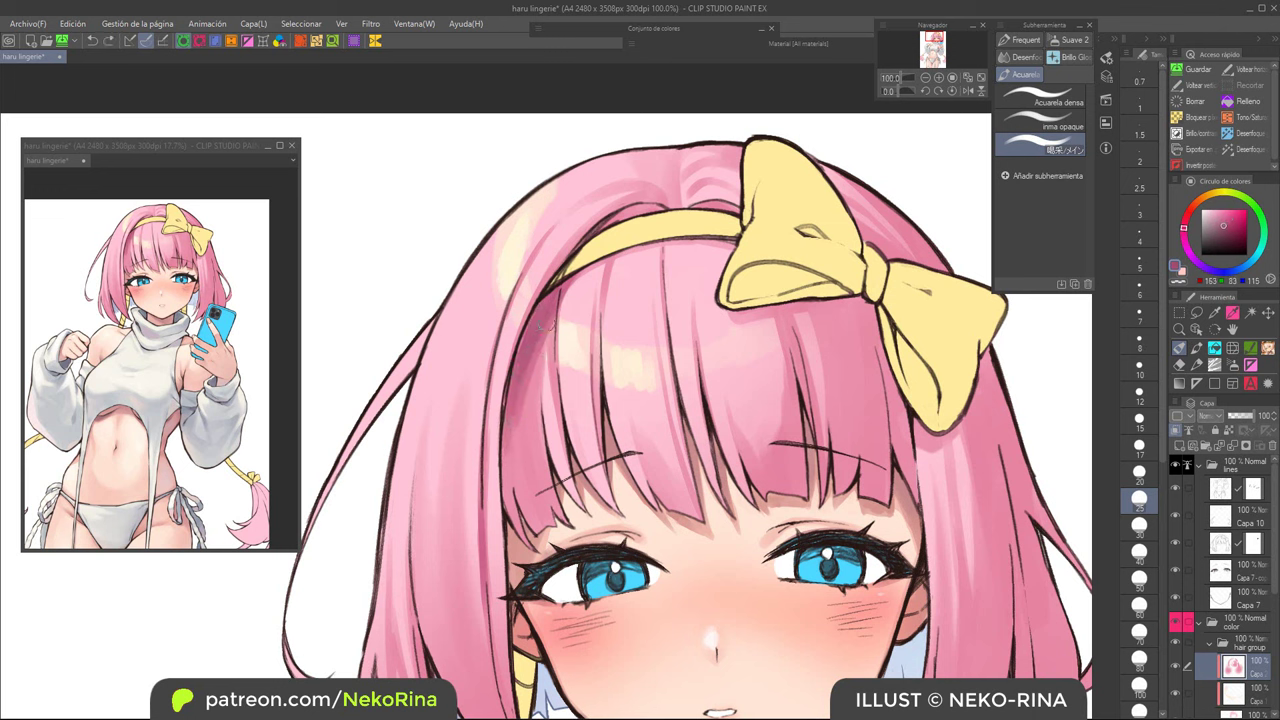
key("ctrl+z")
key("ctrl+z")
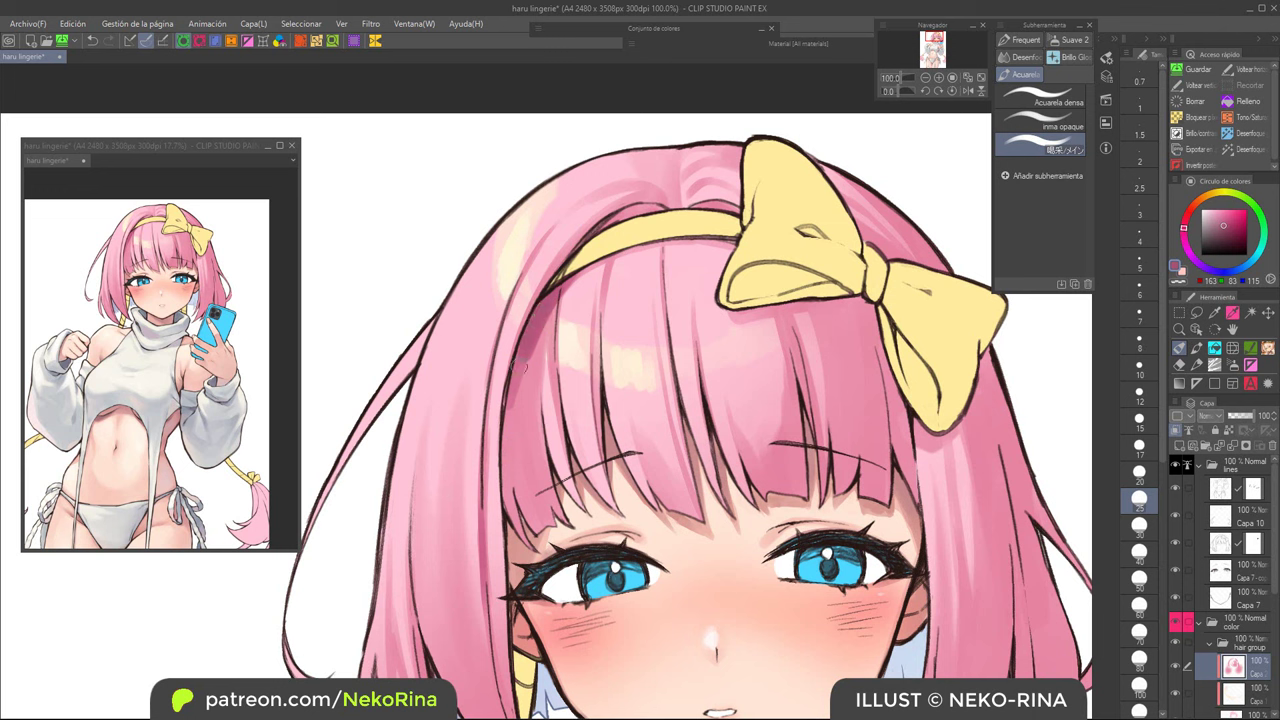
mouse_move(552, 294)
left_mouse_down()
mouse_move(506, 438)
mouse_move(507, 513)
left_mouse_up()
Step: Paint darker strands down the leftmost bangs and shade their tips at brush size 25 with a color picked from the nearby hair
key("bracketleft")
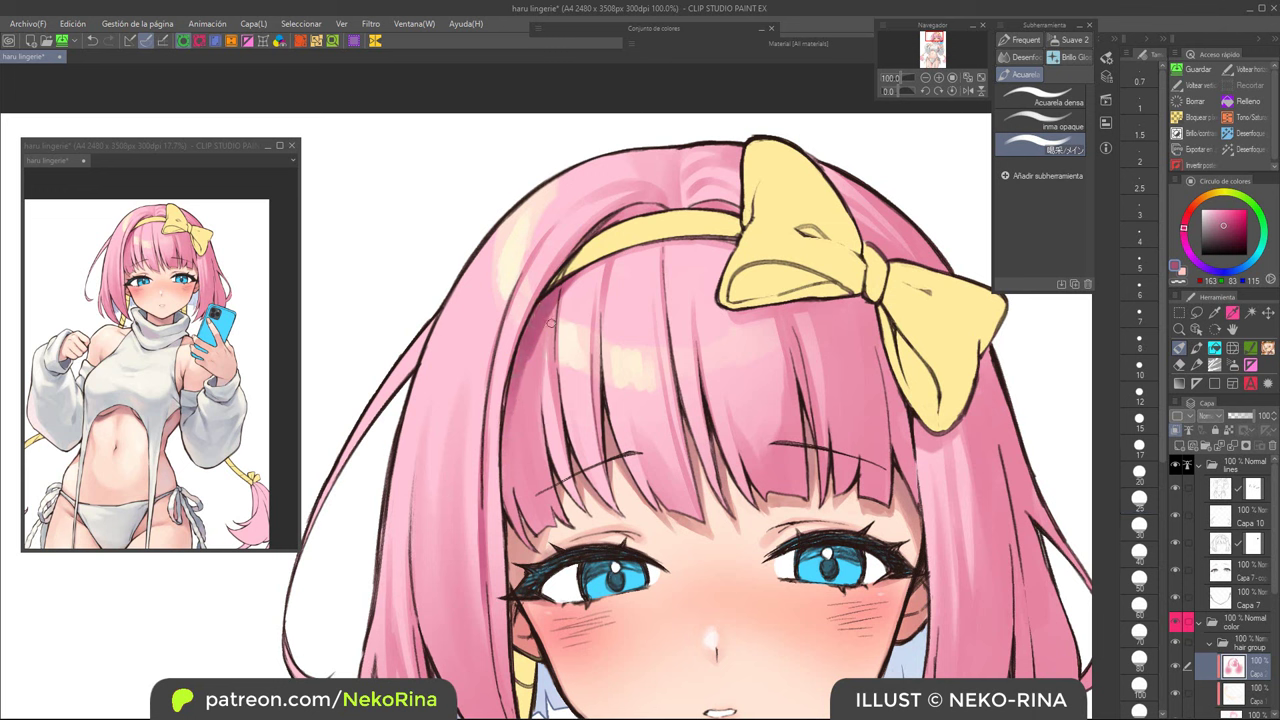
left_click_drag(550, 328, 549, 455)
key("bracketright")
left_click_drag(512, 416, 539, 540)
key("bracketright")
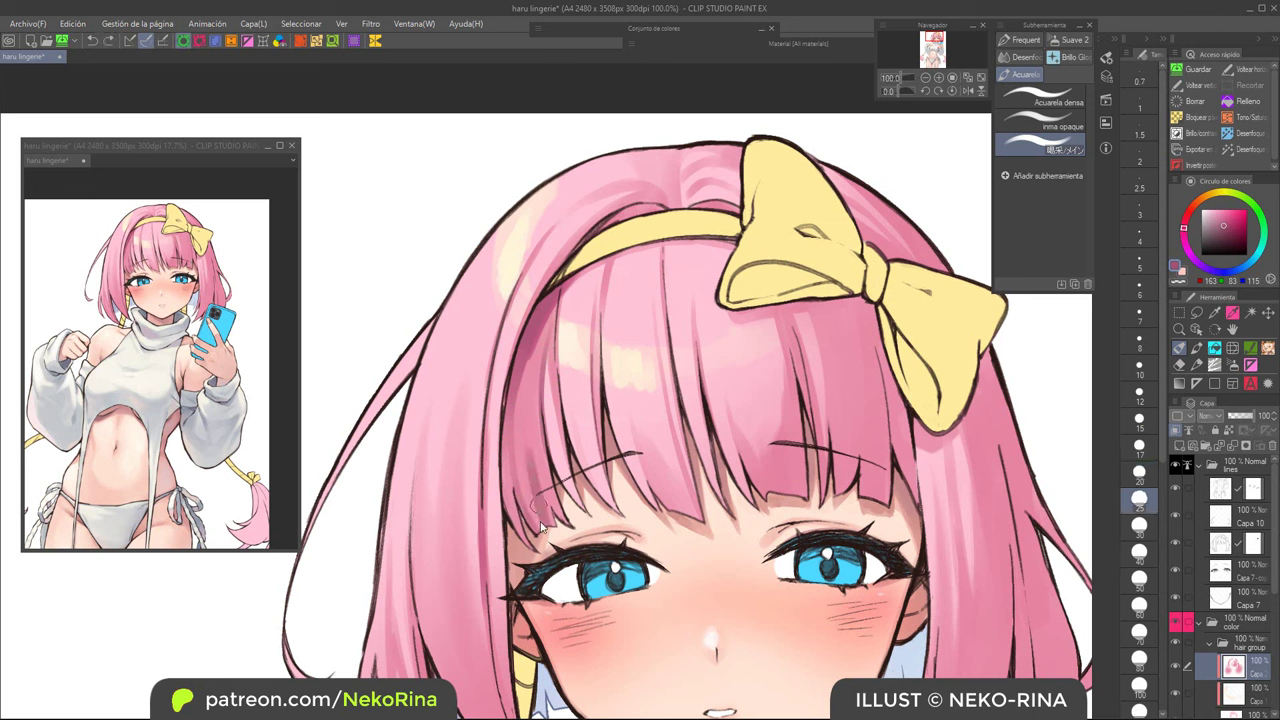
left_click(536, 344, "alt")
left_click_drag(535, 434, 554, 525)
left_click_drag(540, 481, 553, 530)
left_click_drag(499, 427, 530, 548)
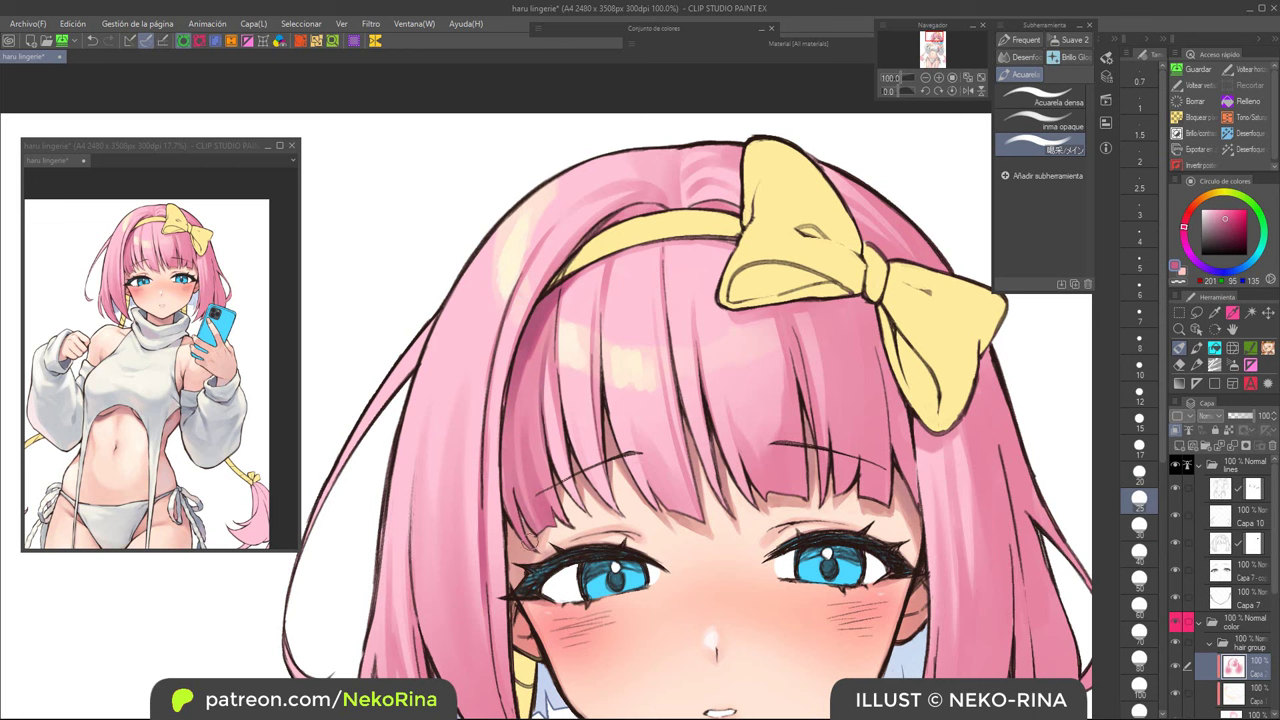
Step: Darken the hair gaps above the headband with deep purple shadow strokes at brush size 20
left_click_drag(606, 345, 575, 408)
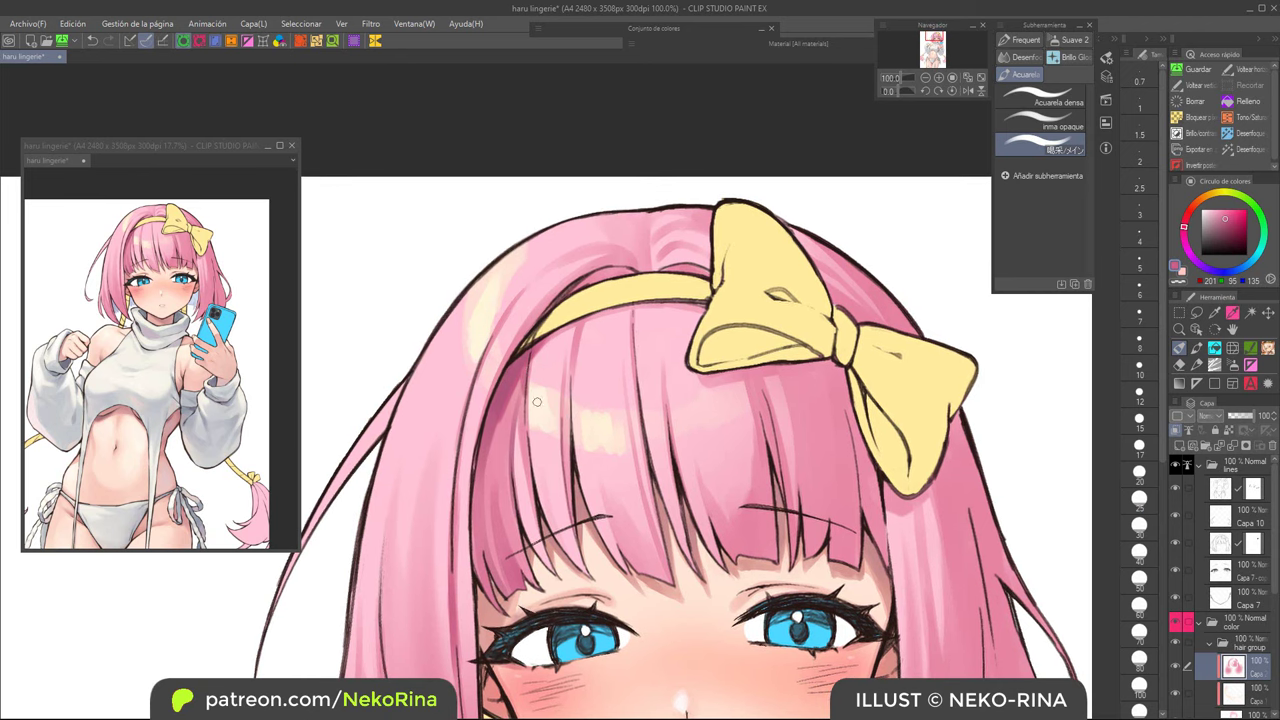
key("minus")
key("minus")
key("minus")
key("minus")
key("minus")
key("minus")
key("minus")
key("minus")
key("bracketright")
left_click_drag(522, 263, 533, 249)
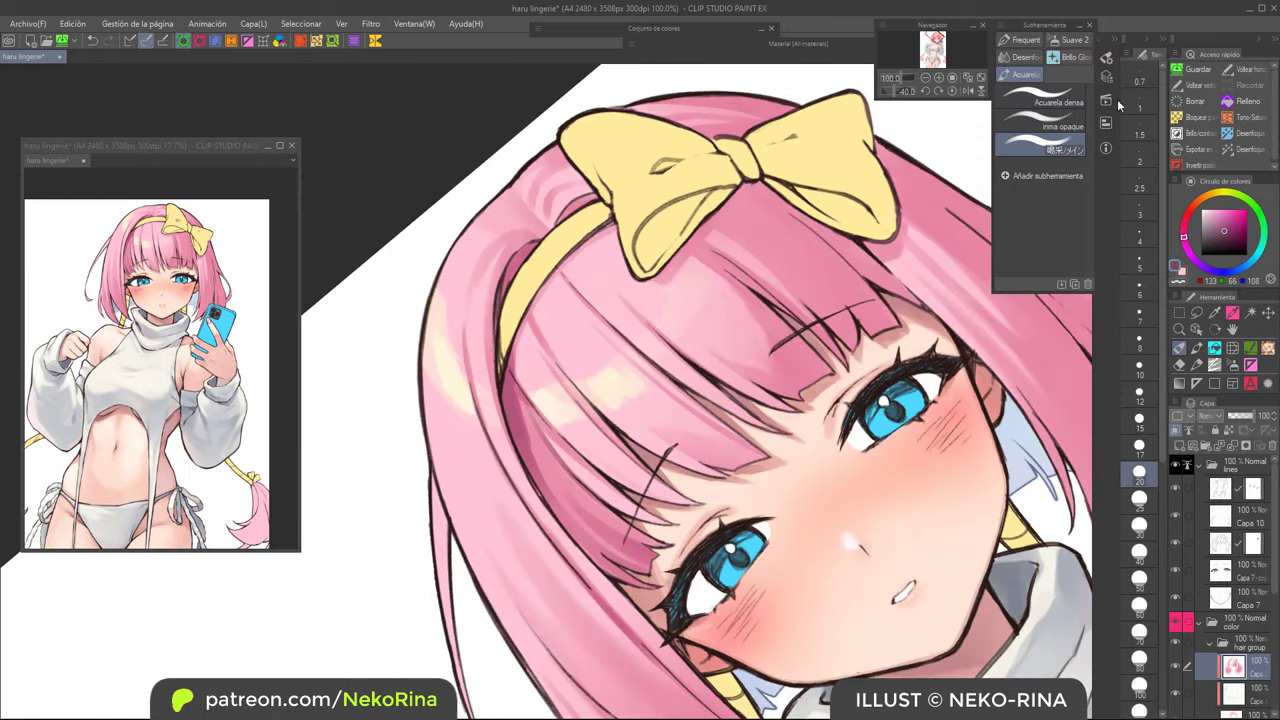
mouse_move(544, 248)
left_mouse_down()
mouse_move(514, 266)
mouse_move(506, 305)
mouse_move(515, 263)
mouse_move(503, 320)
mouse_move(533, 247)
mouse_move(569, 229)
mouse_move(576, 189)
mouse_move(569, 230)
mouse_move(578, 204)
mouse_move(569, 217)
mouse_move(601, 200)
mouse_move(559, 222)
mouse_move(569, 207)
mouse_move(614, 188)
left_mouse_up()
key("ctrl+at")
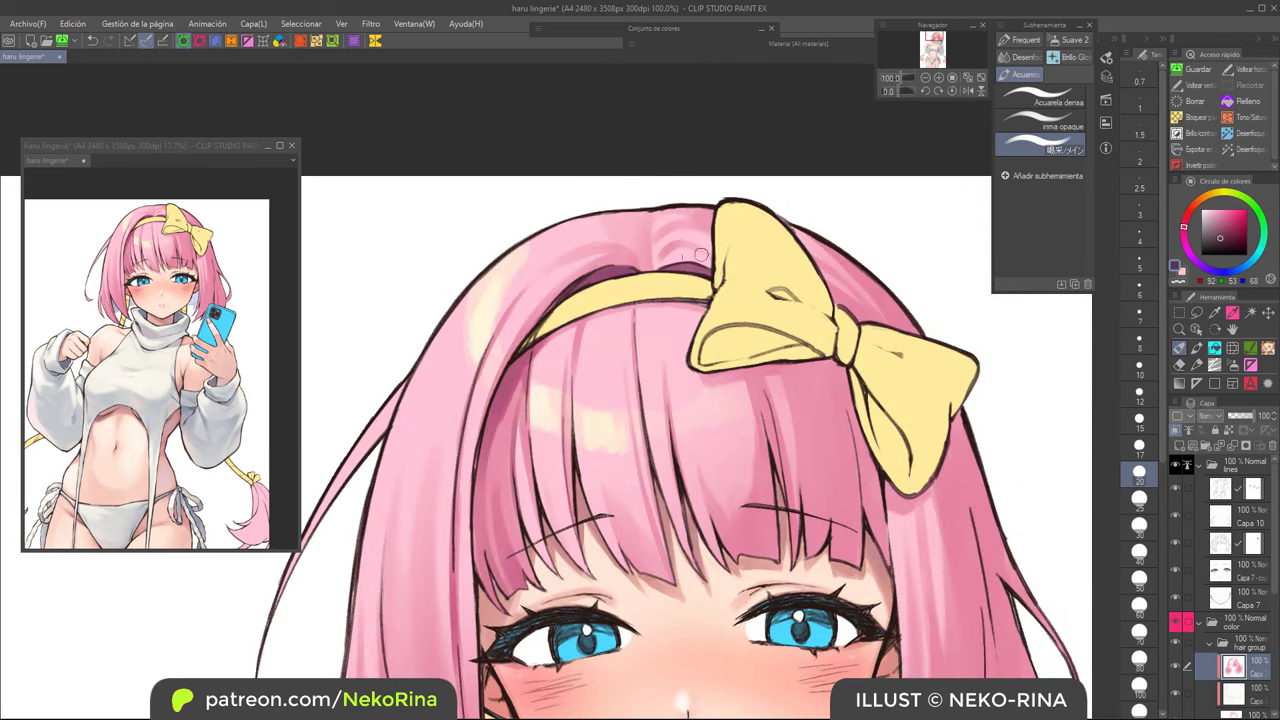
left_click_drag(613, 275, 637, 277)
Step: Paint the bow's cast shadow on the bangs along its lower edge at brush size 40
left_click_drag(813, 399, 789, 376)
key("bracketright")
key("bracketright")
key("bracketright")
left_click_drag(688, 356, 756, 342)
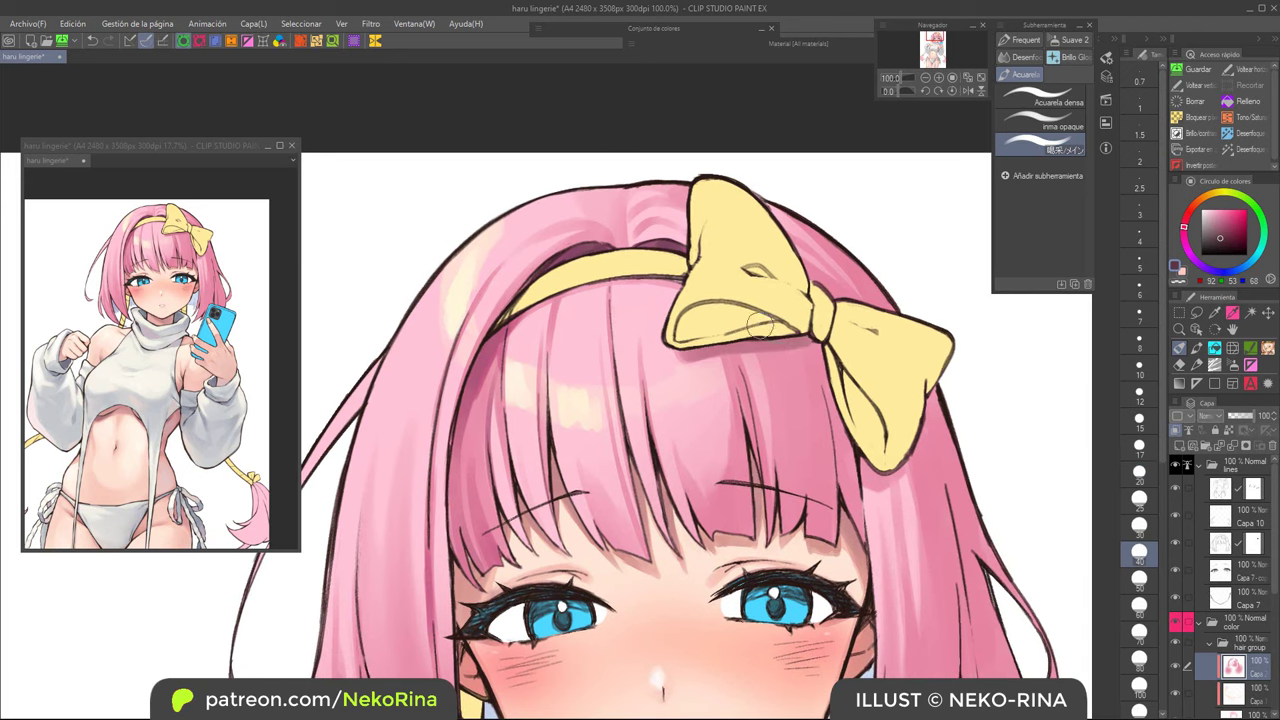
key("ctrl+z")
left_click_drag(684, 356, 792, 337)
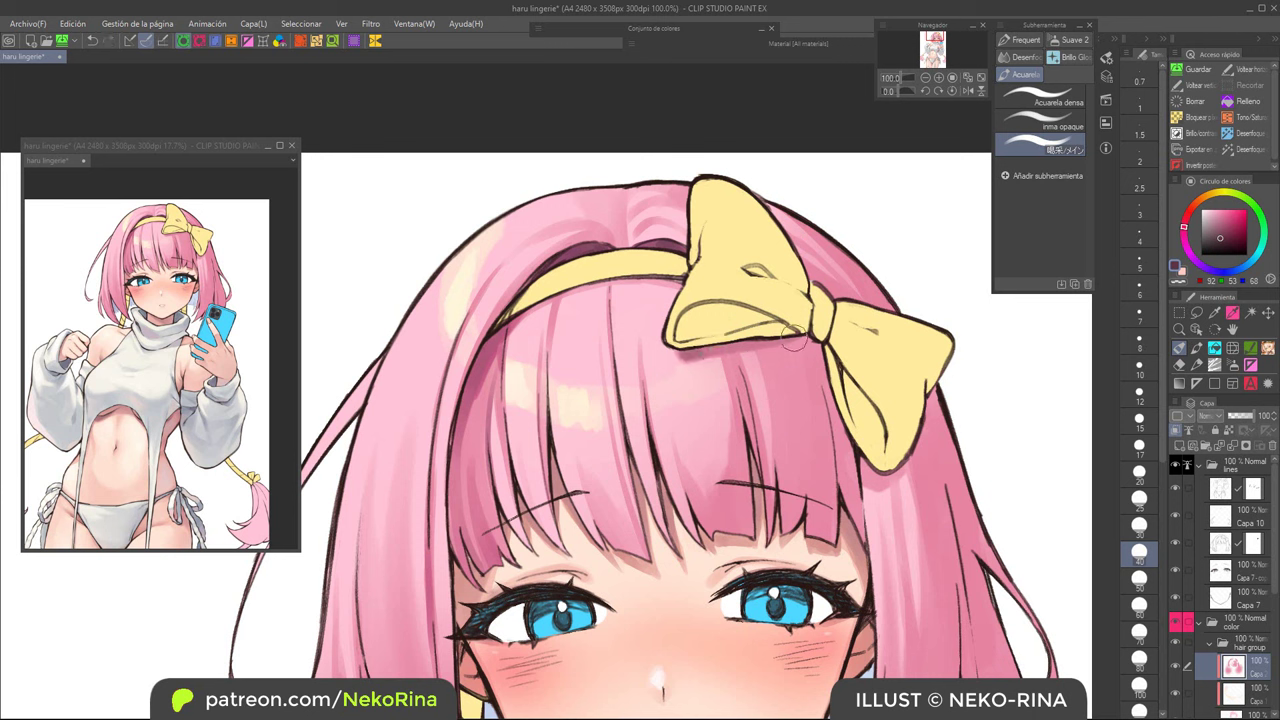
left_click(526, 326, "alt")
left_click_drag(809, 338, 826, 358)
Step: Add a brighter, more saturated pink edge to the bow's cast shadow under its lower left tip with a smaller brush
left_click_drag(880, 444, 808, 436)
left_click(1227, 224)
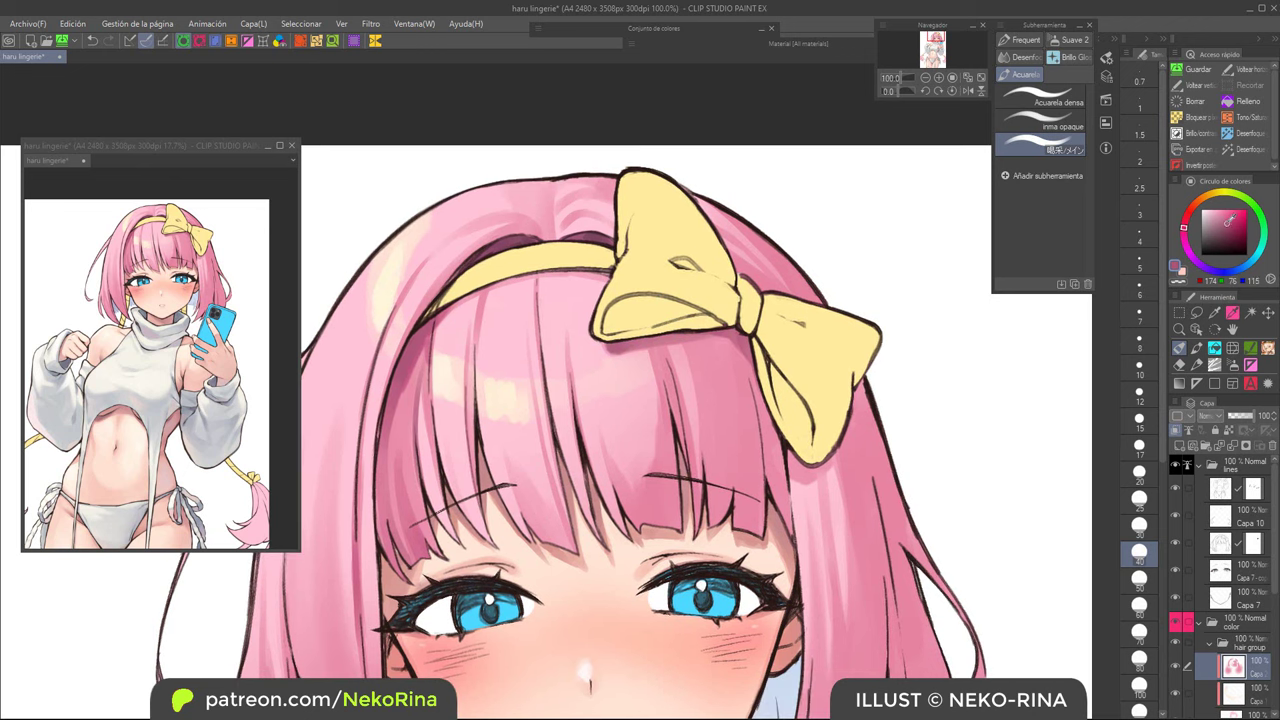
left_click(1231, 218)
key("bracketleft")
key("bracketleft")
key("bracketleft")
key("bracketleft")
key("bracketleft")
key("bracketleft")
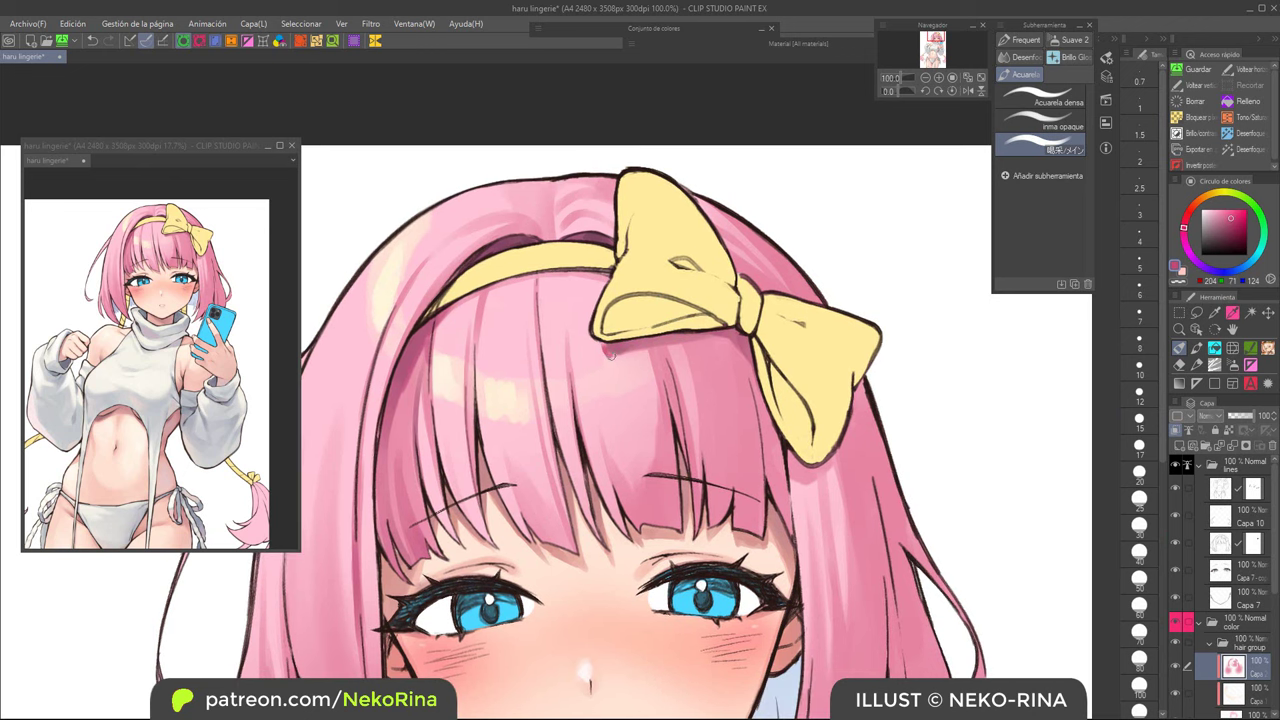
key("minus")
key("minus")
key("minus")
key("minus")
key("minus")
key("minus")
key("minus")
scroll(603, 205, "up", 1)
key("ctrl+z")
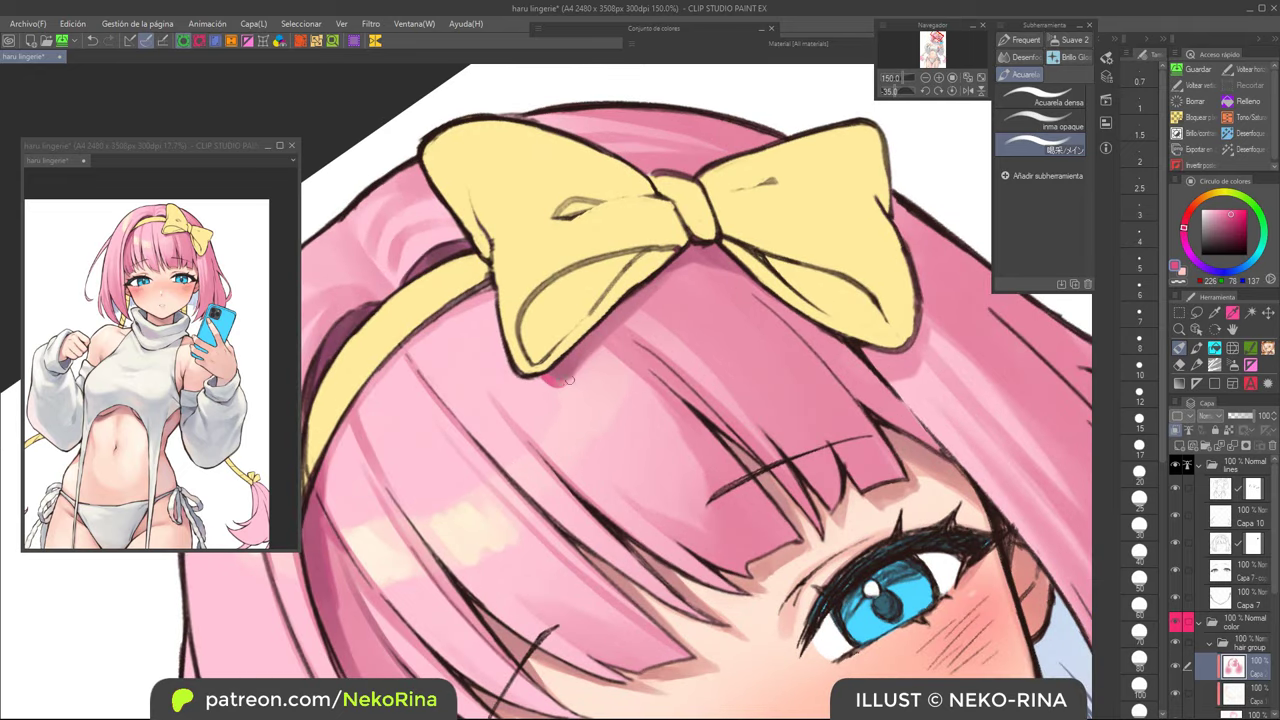
key("asciicircum")
key("asciicircum")
key("asciicircum")
key("asciicircum")
key("asciicircum")
key("asciicircum")
key("asciicircum")
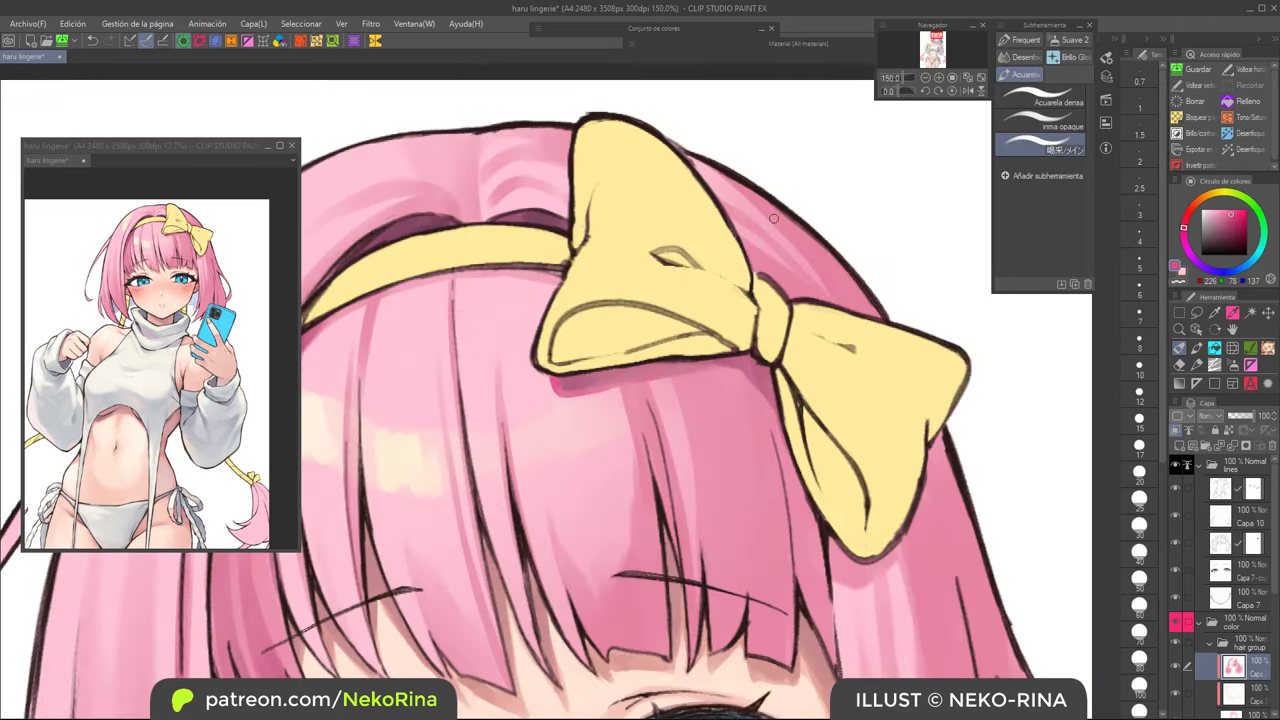
Step: Lasso the section of bangs beneath the bow and lock the layer's transparent pixels
scroll(765, 350, "down", 2)
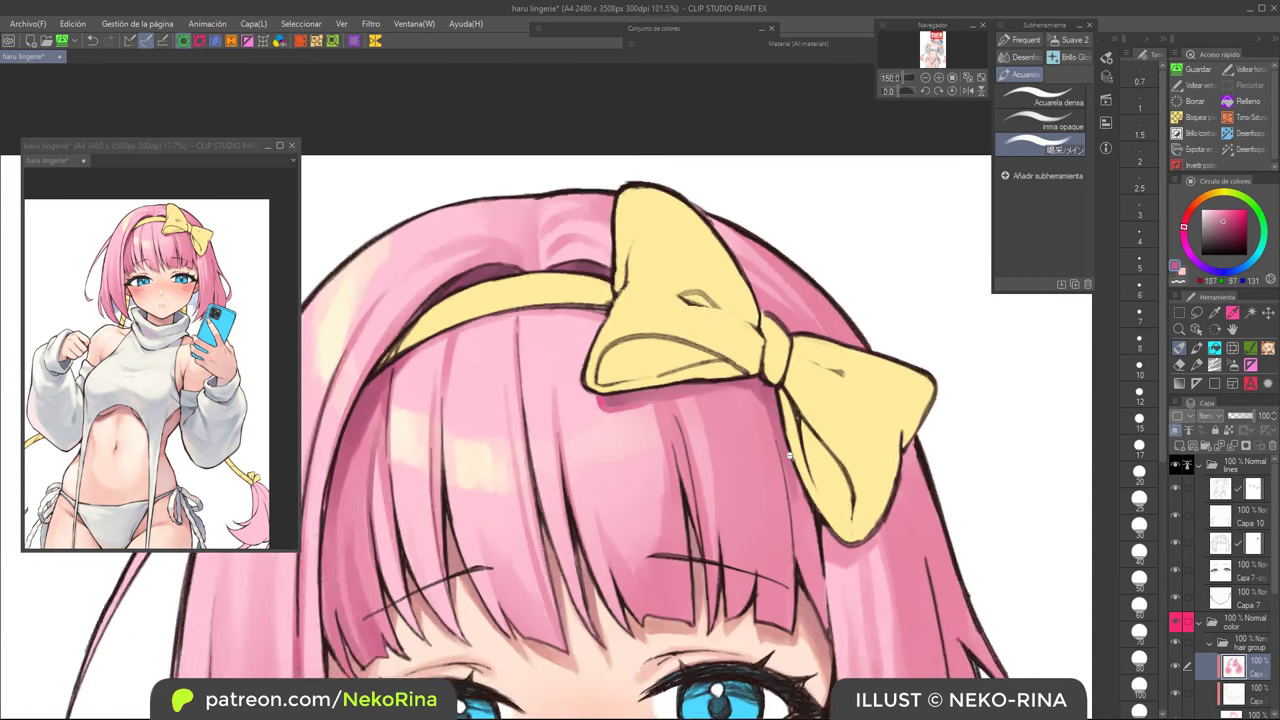
left_click(1196, 312)
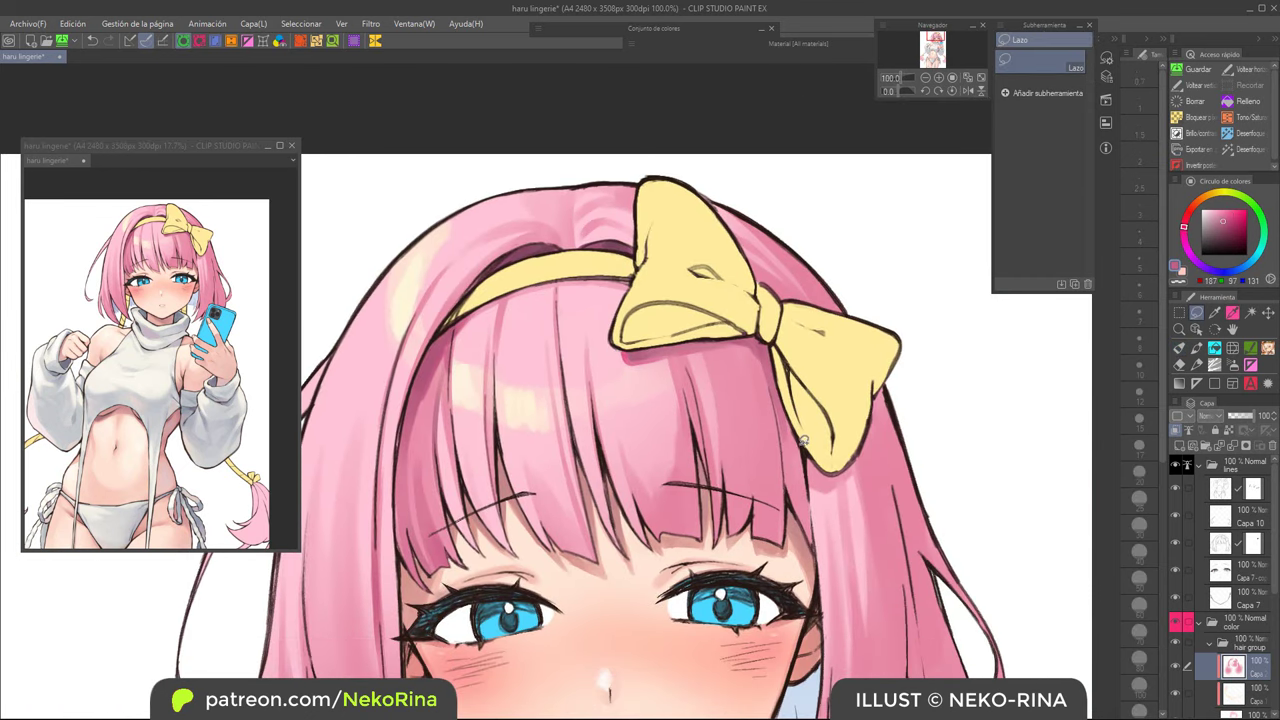
mouse_move(813, 555)
left_mouse_down()
mouse_move(618, 582)
mouse_move(645, 382)
mouse_move(805, 480)
left_mouse_up()
left_click(1181, 348)
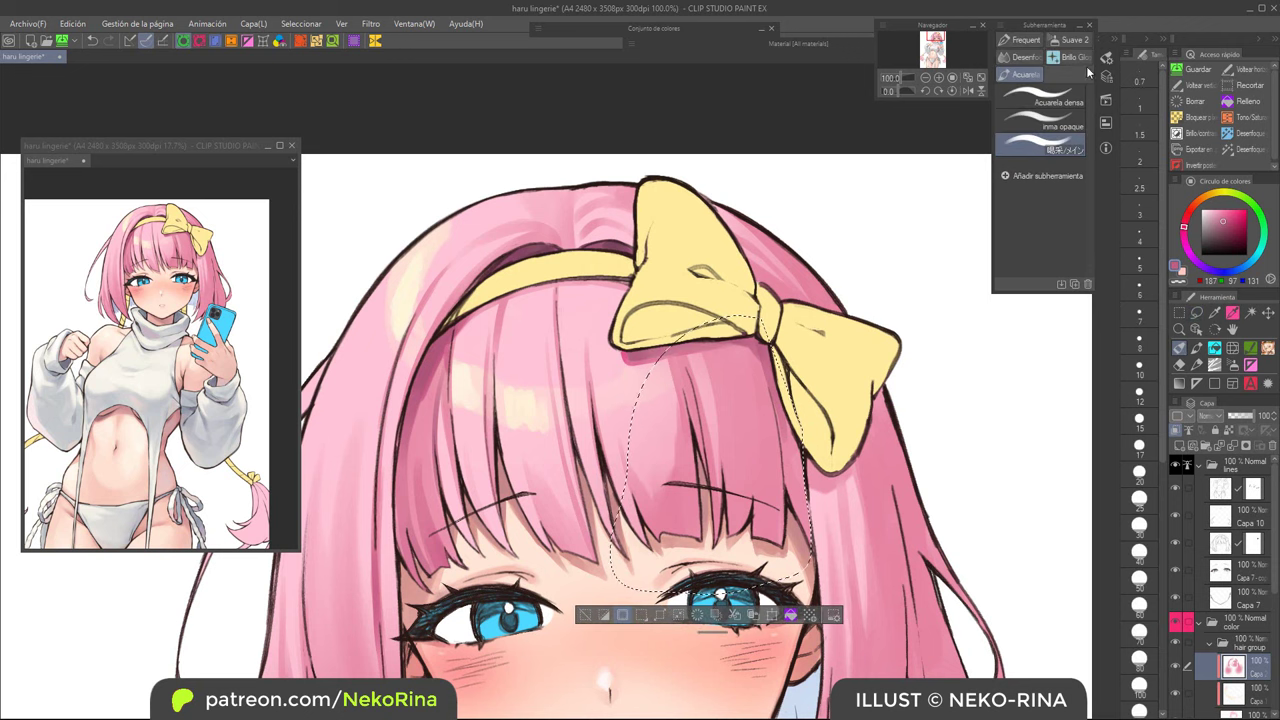
left_click(1197, 118)
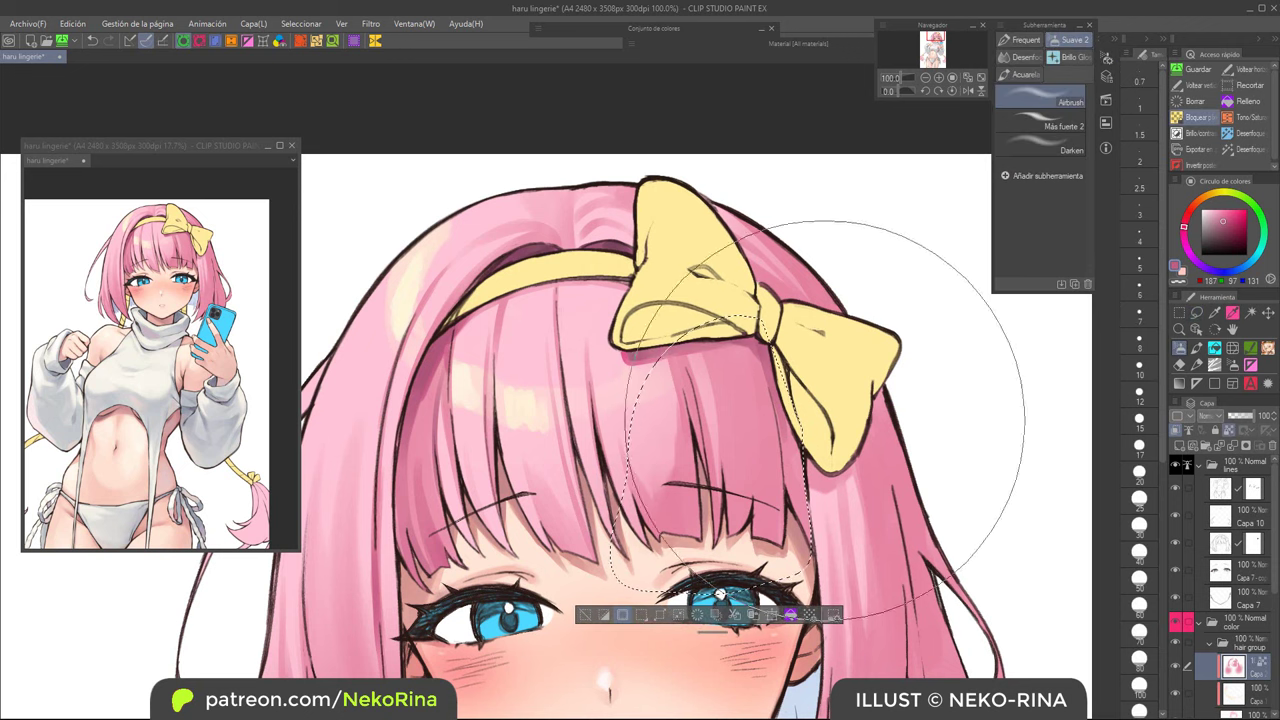
Step: Airbrush a soft dark pink shadow over the selected bangs beside the bow's hanging loop with a smaller brush, and deselect
left_click_drag(806, 354, 843, 461)
key("ctrl+z")
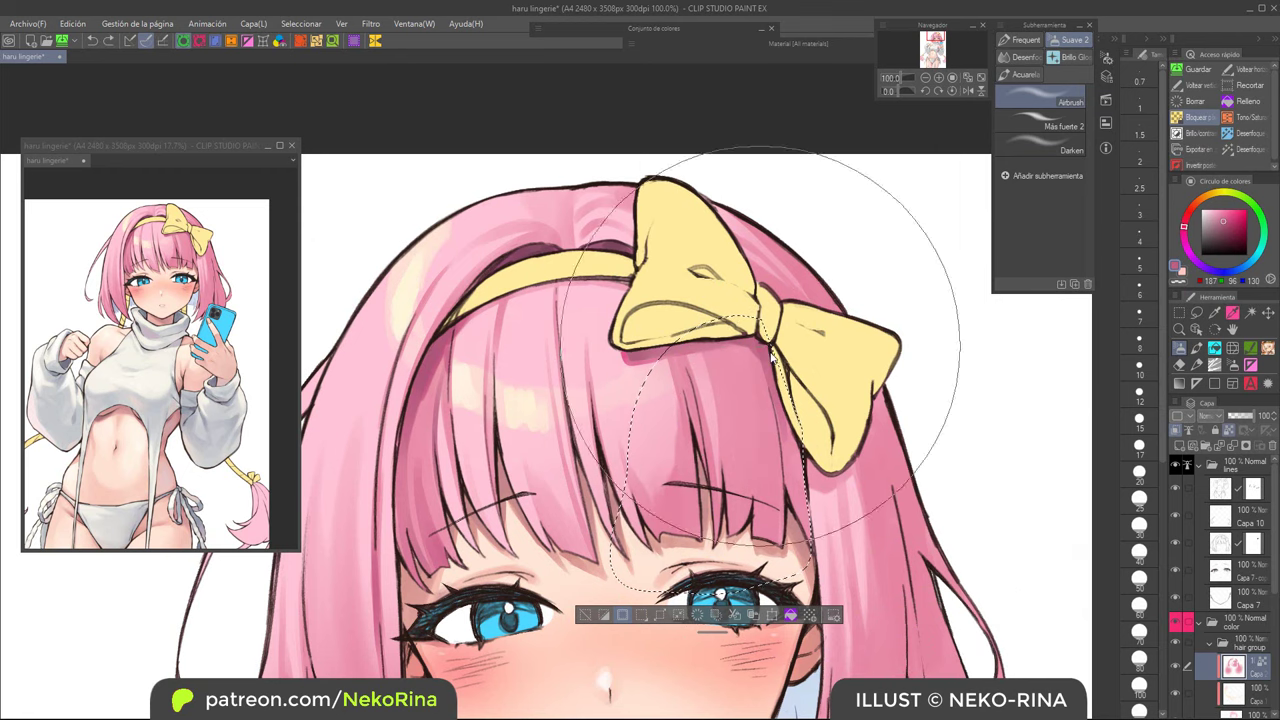
key("bracketleft")
key("bracketleft")
key("bracketleft")
left_click_drag(804, 420, 798, 536)
left_click_drag(828, 370, 792, 561)
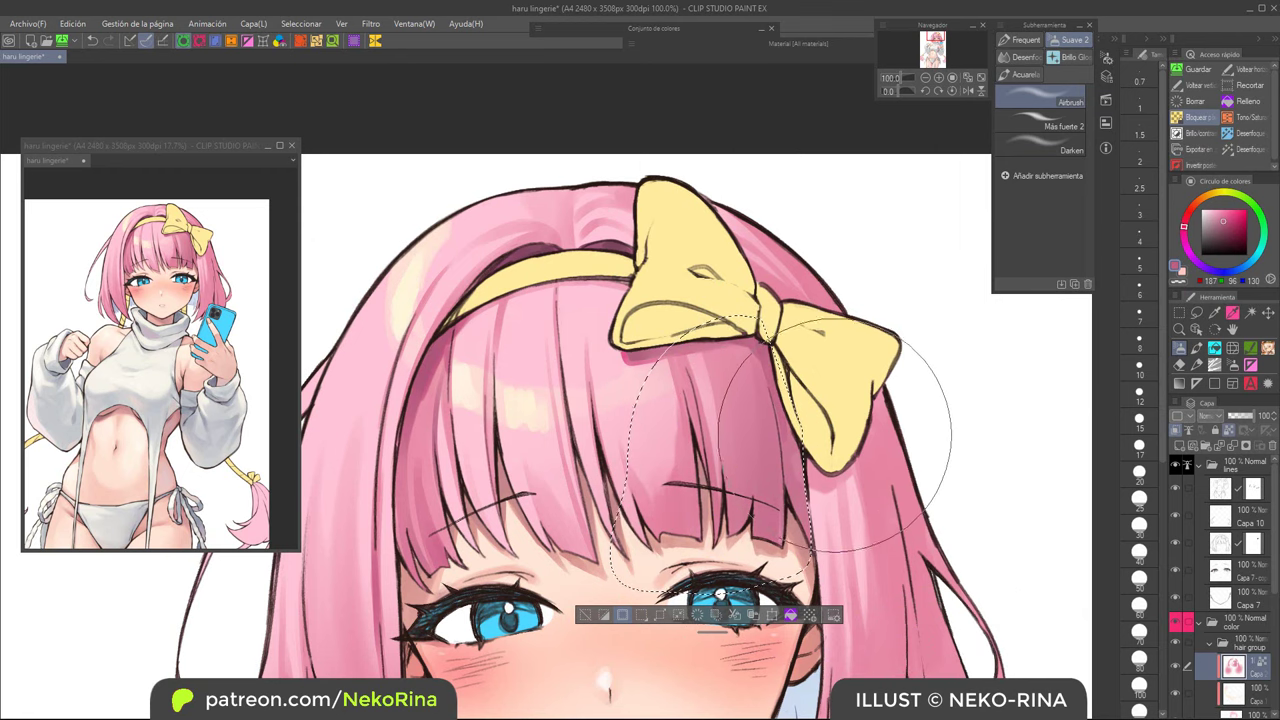
key("ctrl+z")
left_click_drag(819, 476, 824, 520)
left_click(585, 615)
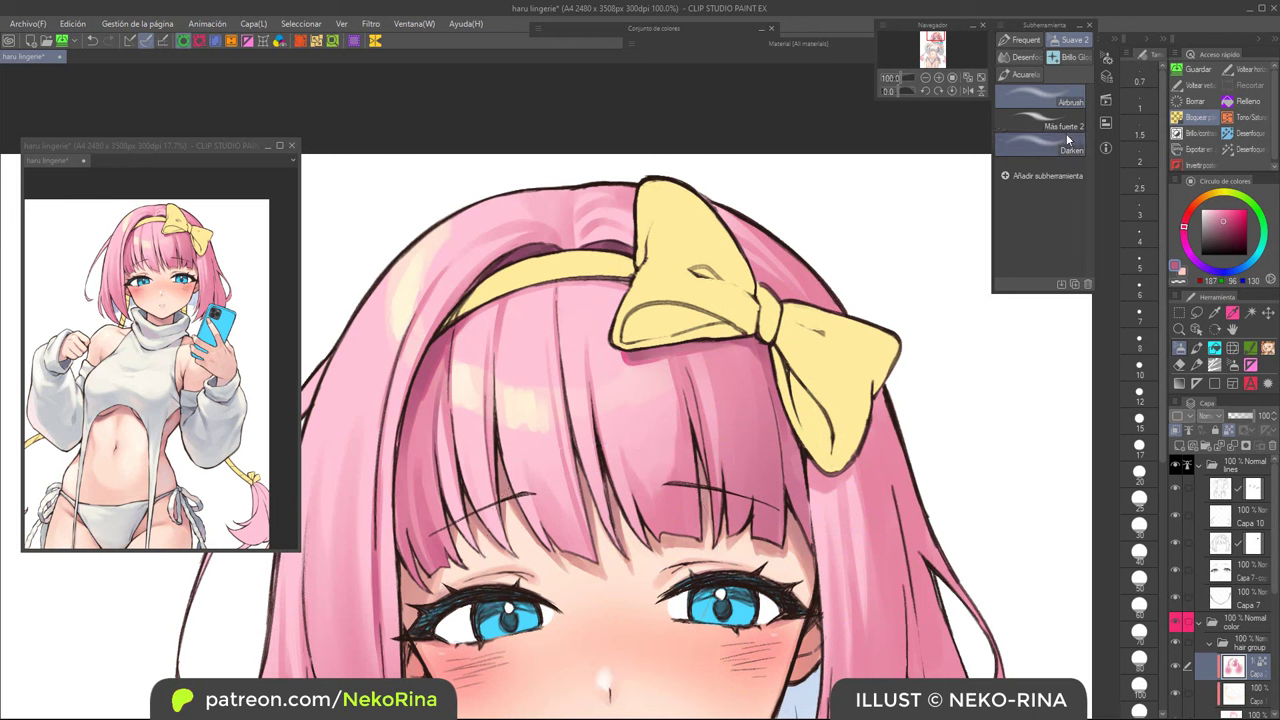
Step: Unlock the transparent pixels and paint watercolor shadow strokes along the bangs' outer edge beside the bow, using dark pink picked from the hair
left_click(1036, 75)
left_click(781, 417, "alt")
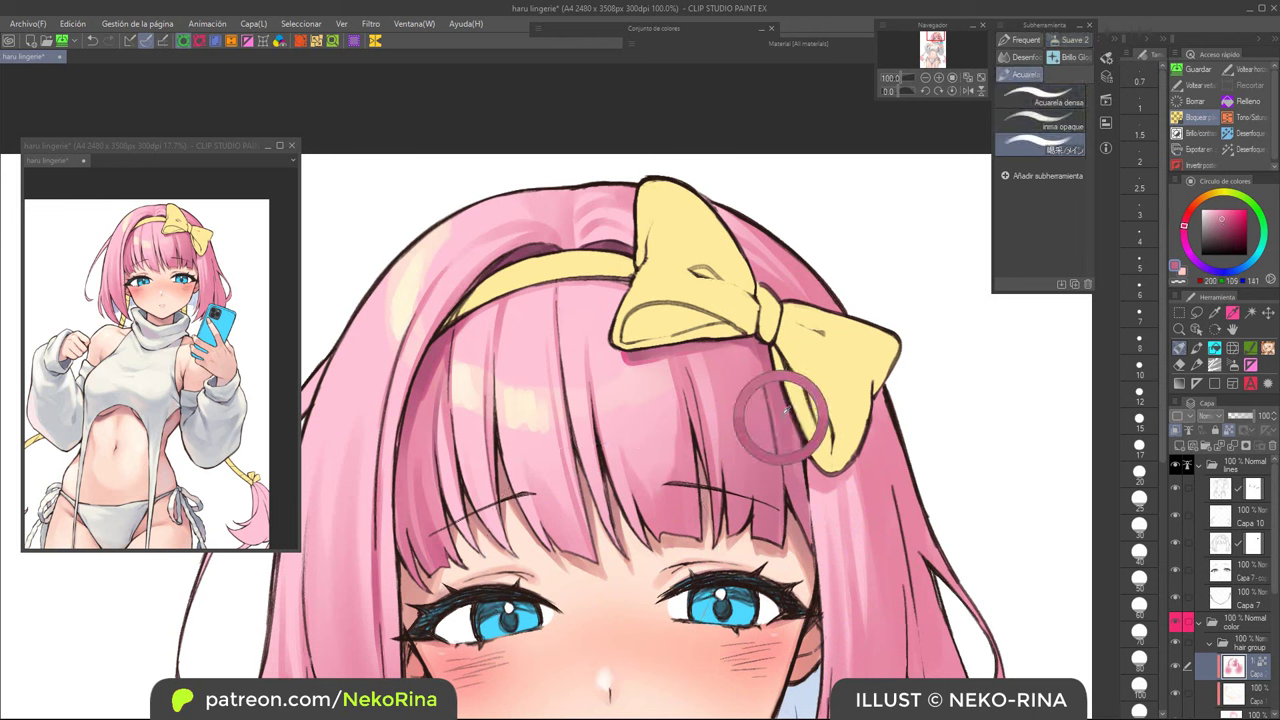
left_click(763, 347, "alt")
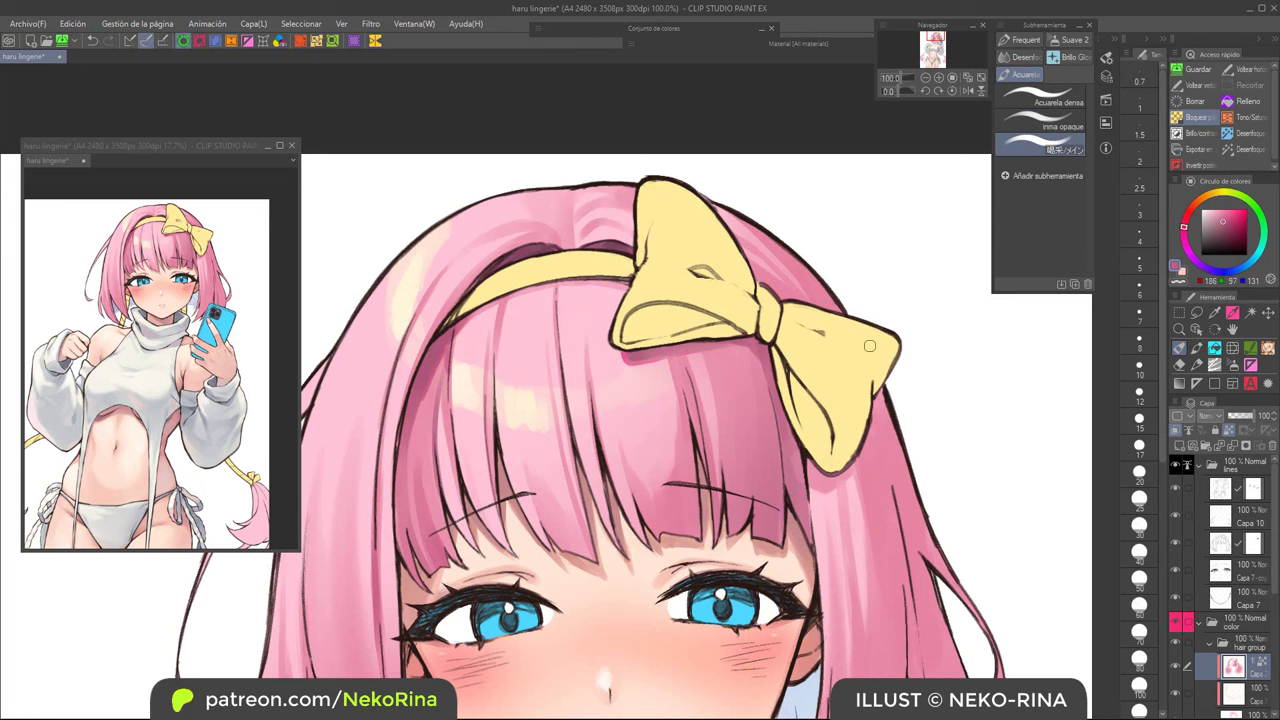
left_click(1194, 119)
left_click_drag(788, 422, 797, 526)
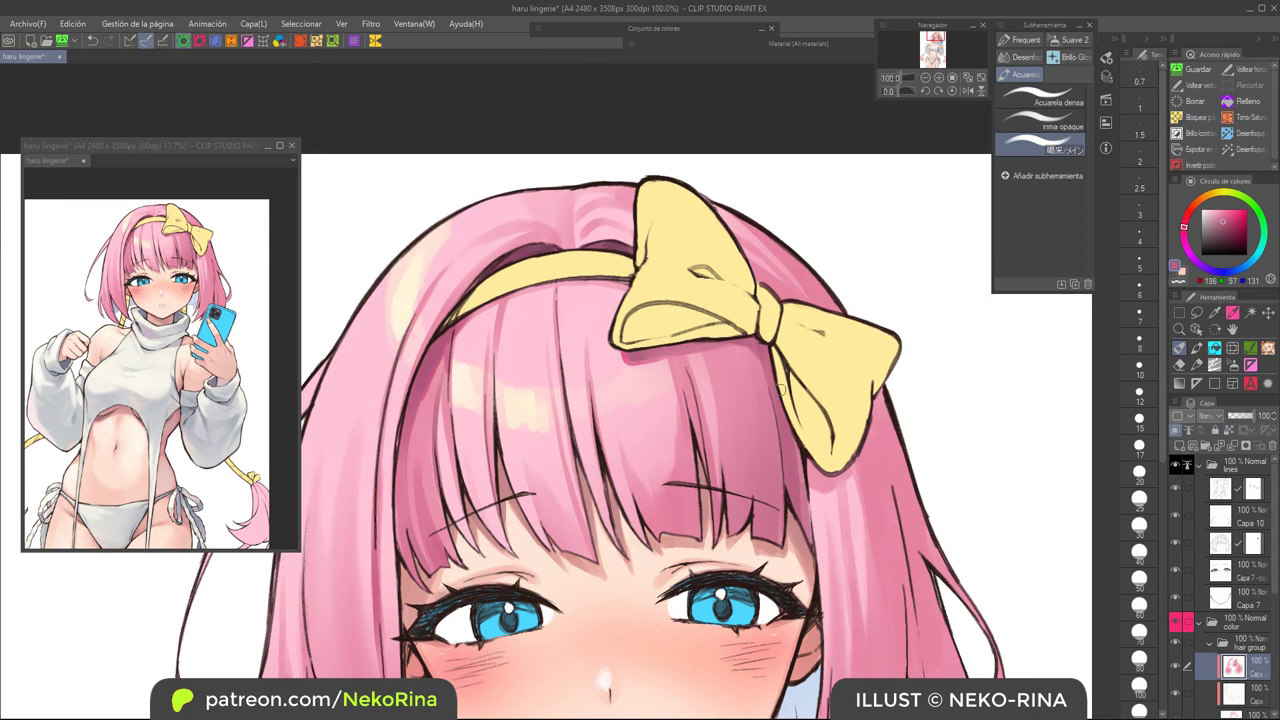
left_click_drag(780, 389, 794, 458)
Step: Darken the bangs' outer edge under the bow at brush size 25 with the deep purple picked from the gap above the headband
left_click_drag(688, 410, 673, 344)
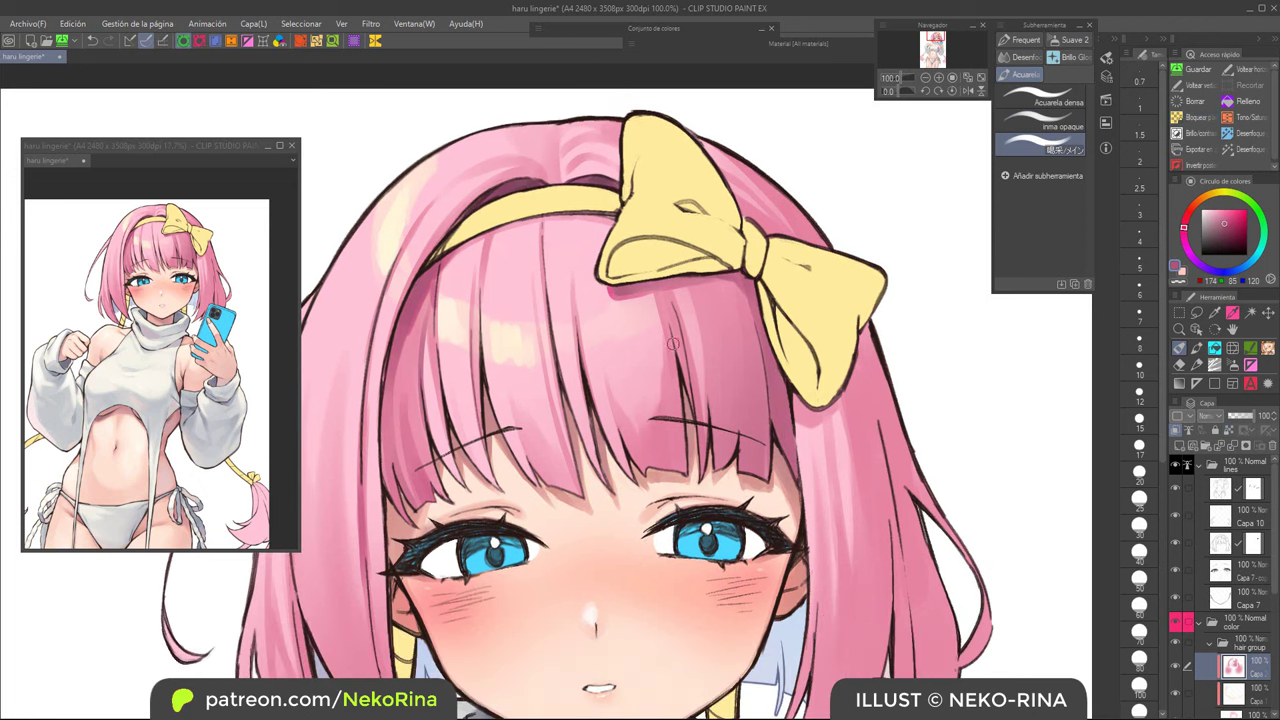
left_click(515, 188, "alt")
key("bracketleft")
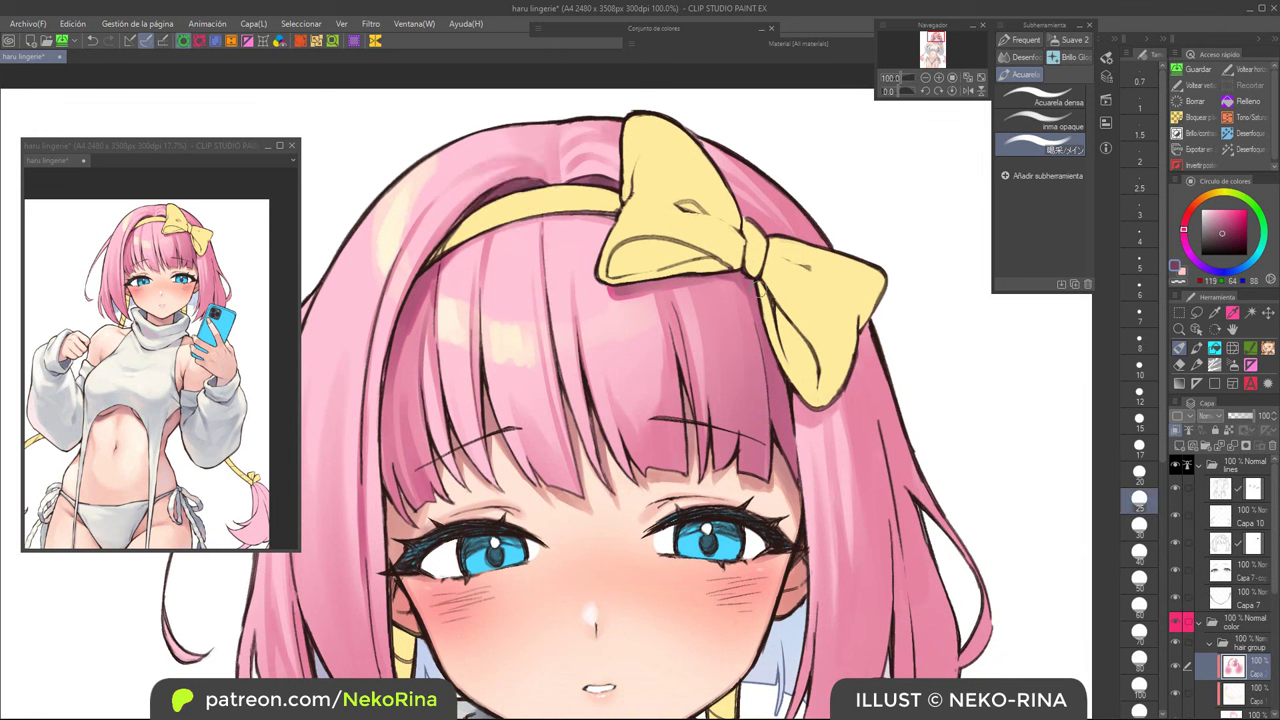
left_click_drag(759, 290, 731, 268)
left_click_drag(768, 320, 778, 458)
key("ctrl+z")
left_click_drag(777, 358, 792, 445)
left_click_drag(780, 380, 795, 454)
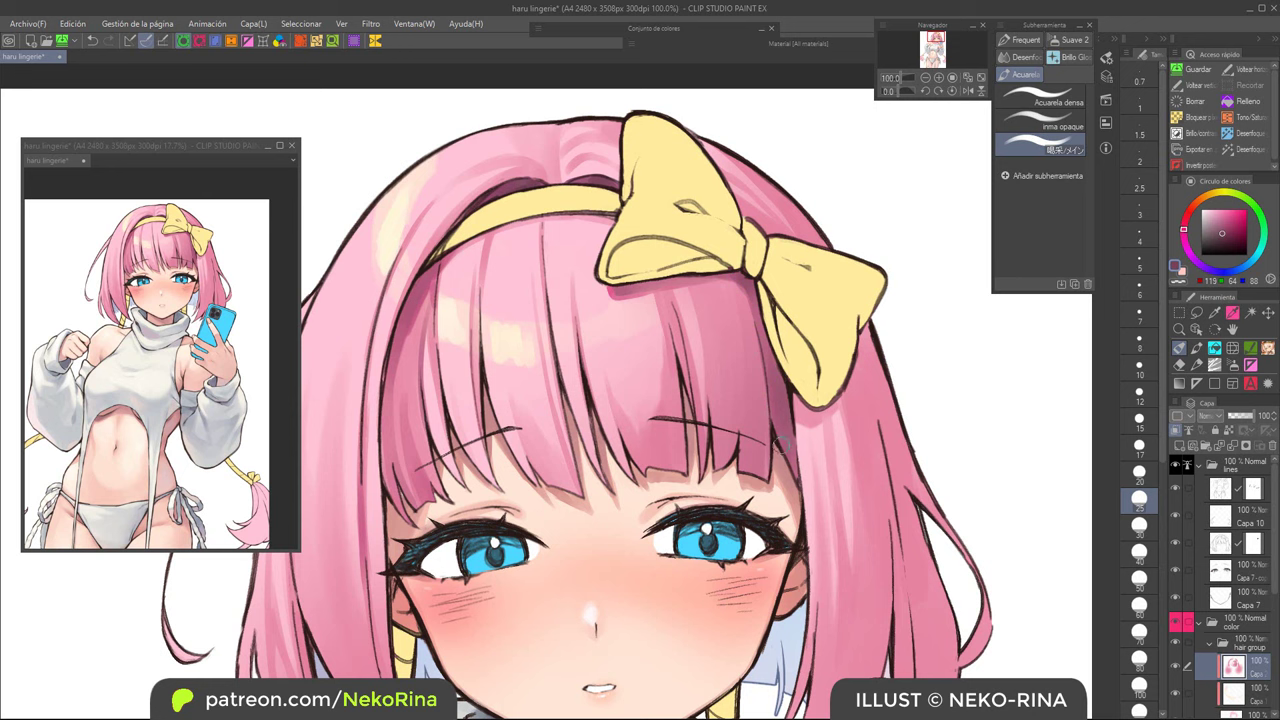
Step: Add thin darker pink strands to the bangs below the bow with a color picked from the hair shadow, reducing the brush to 10
scroll(715, 325, "up", 1)
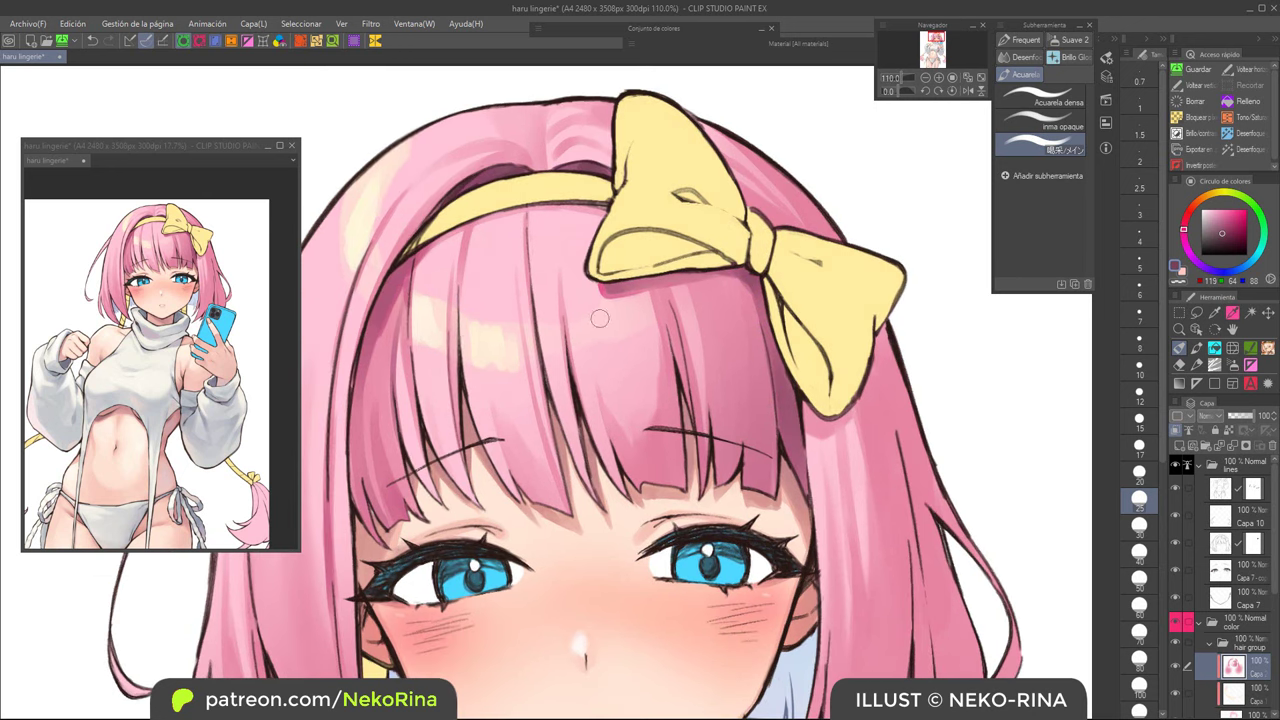
left_click(390, 303, "alt")
key("bracketleft")
key("bracketleft")
key("bracketleft")
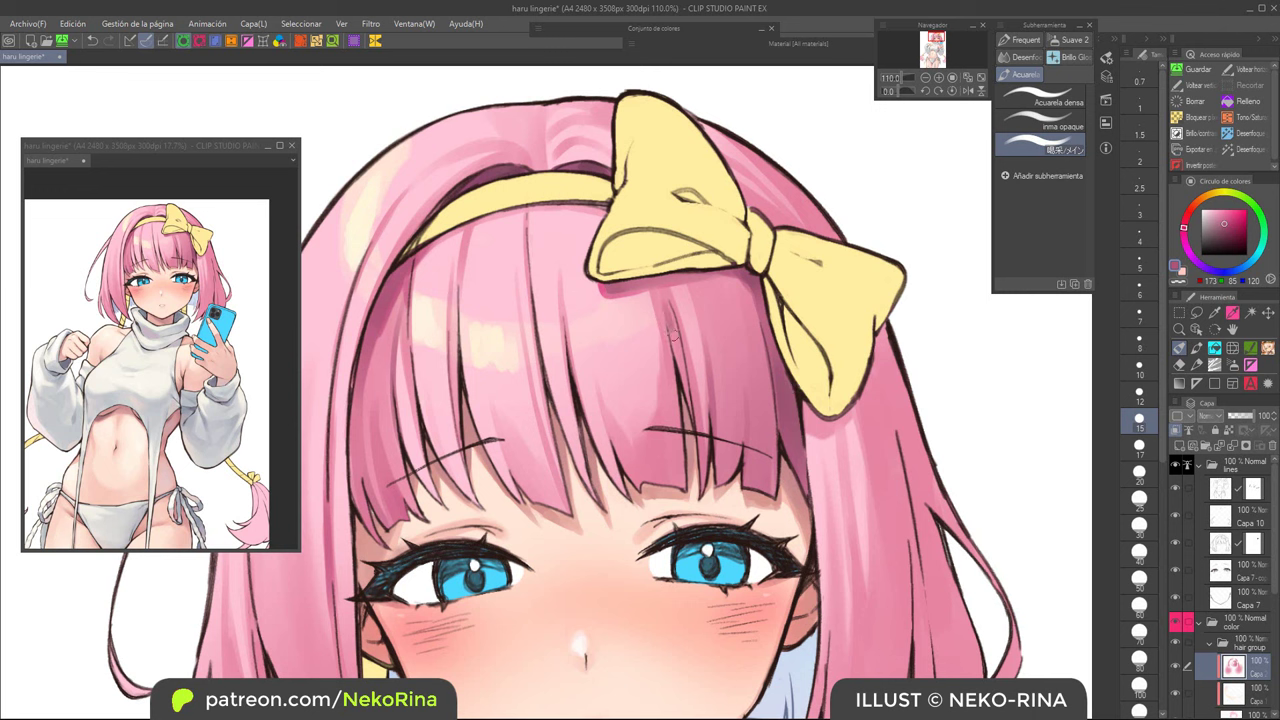
key("bracketleft")
key("bracketleft")
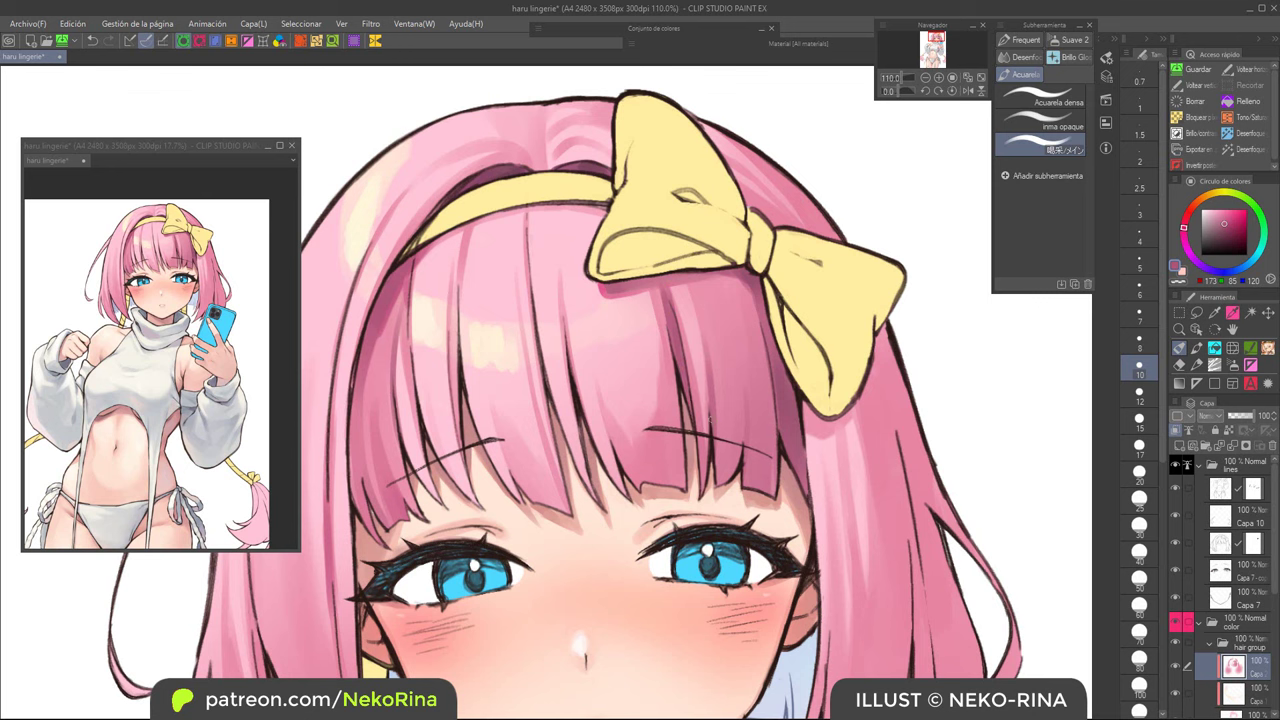
Step: Refine the darker strand shading at the hair parting above the headband at brush size 15, undoing unwanted strokes
left_click_drag(736, 450, 792, 577)
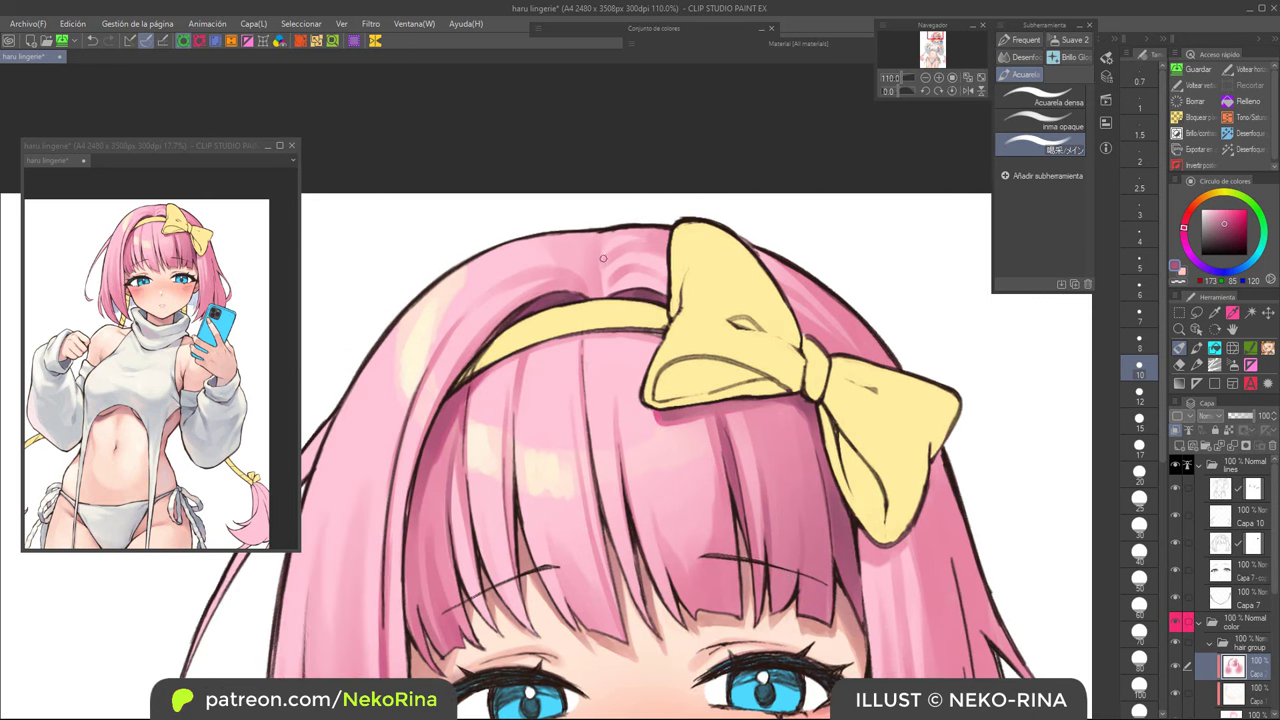
key("bracketright")
key("bracketright")
key("ctrl+z")
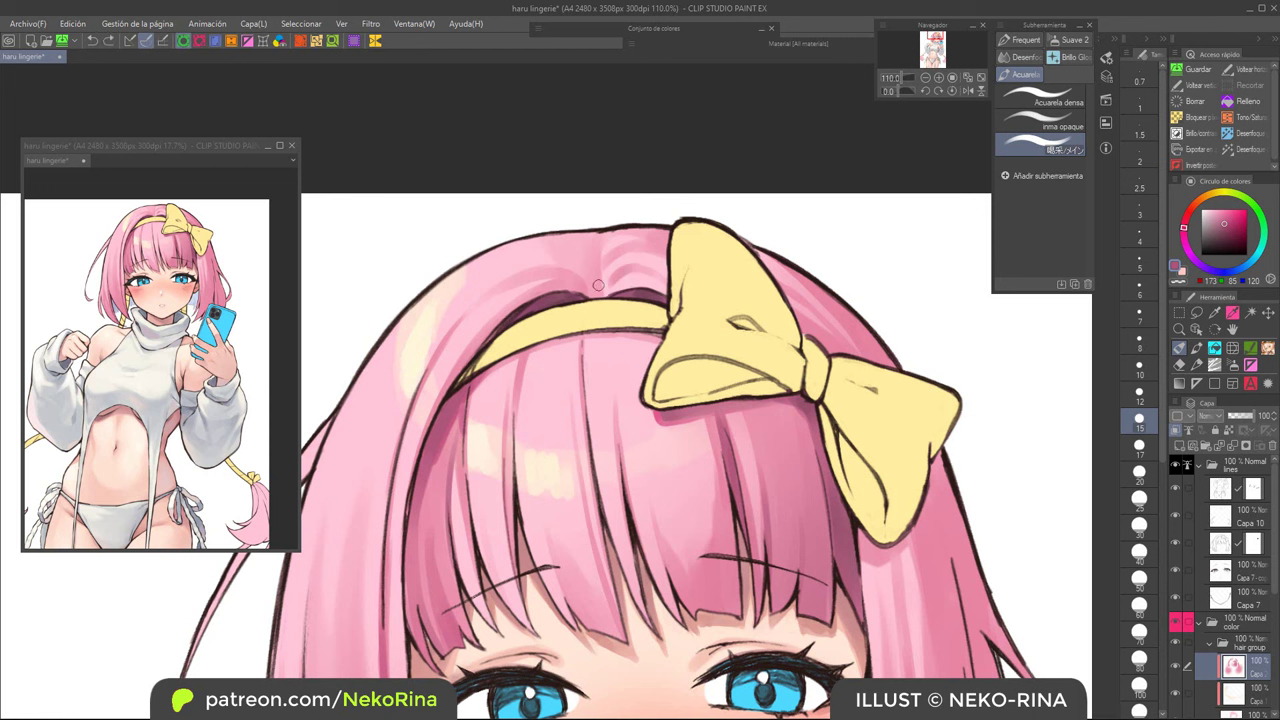
left_click_drag(556, 268, 586, 289)
key("ctrl+z")
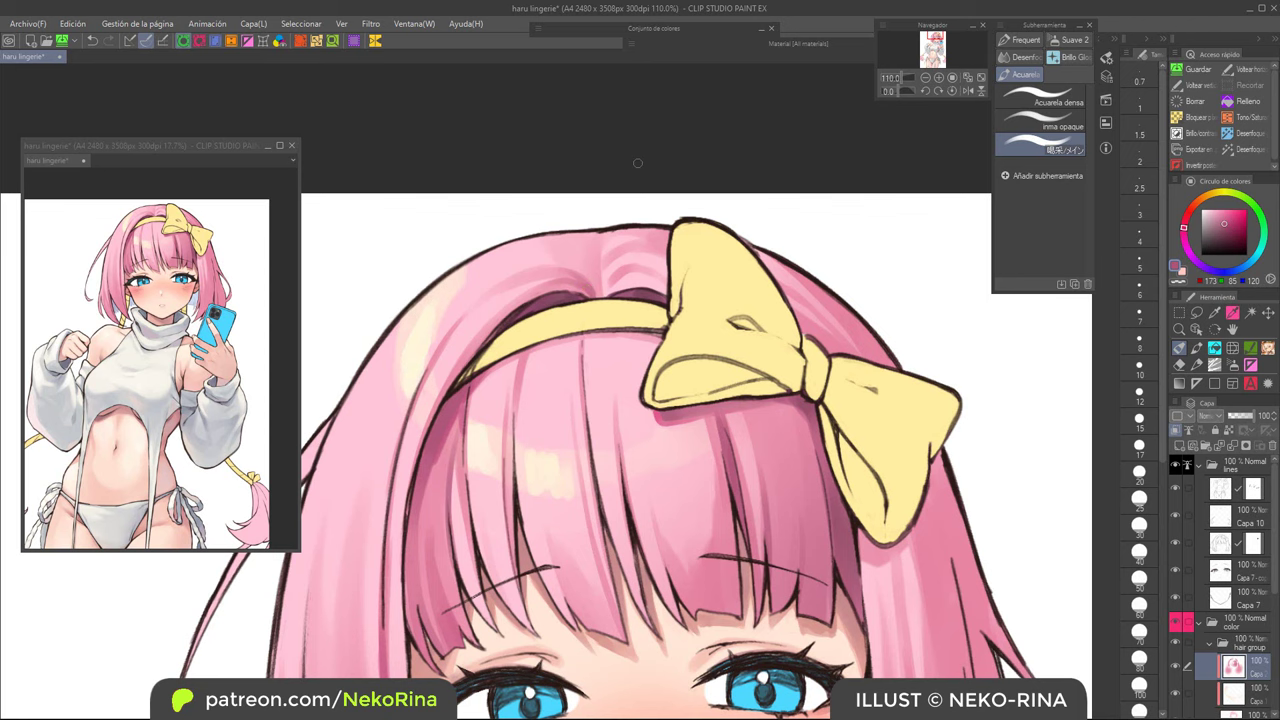
key("ctrl+z")
Step: Paint darker pink shading on the hair behind the bow, following the curve of the head at brush size 20
left_click_drag(933, 418, 760, 432)
mouse_move(735, 270)
left_mouse_down()
mouse_move(771, 340)
mouse_move(712, 400)
left_mouse_up()
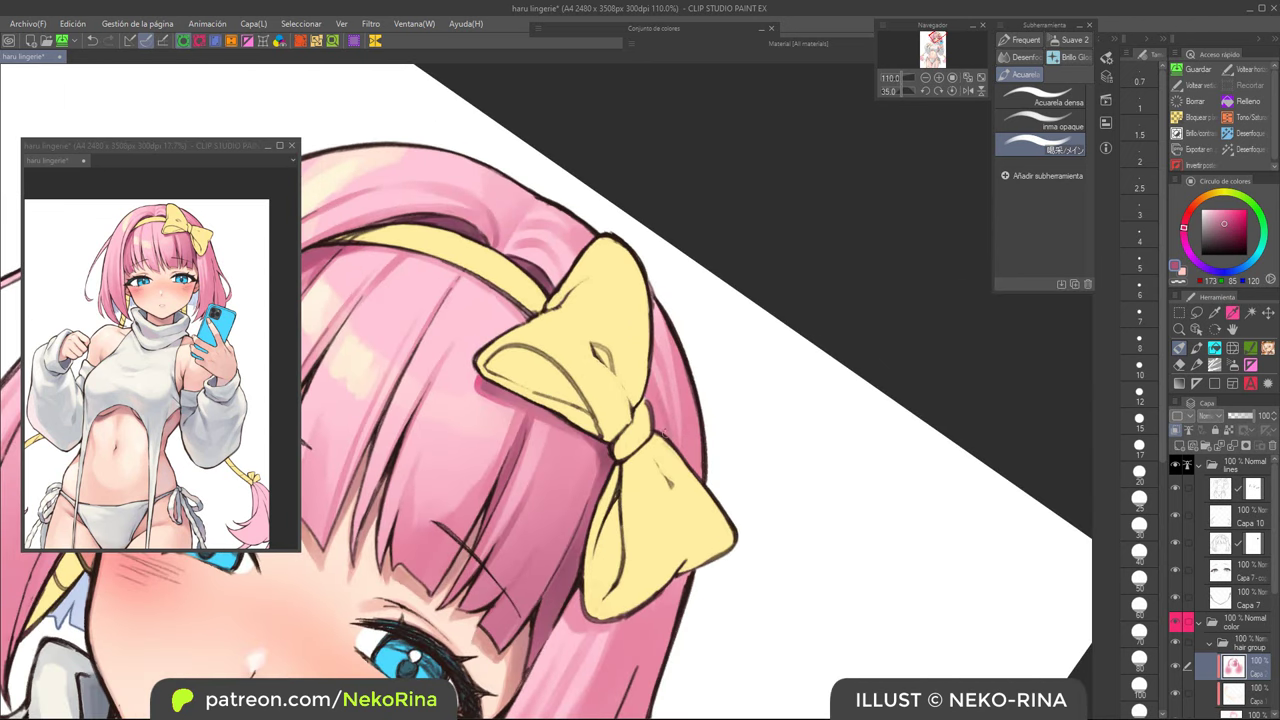
left_click(1139, 470)
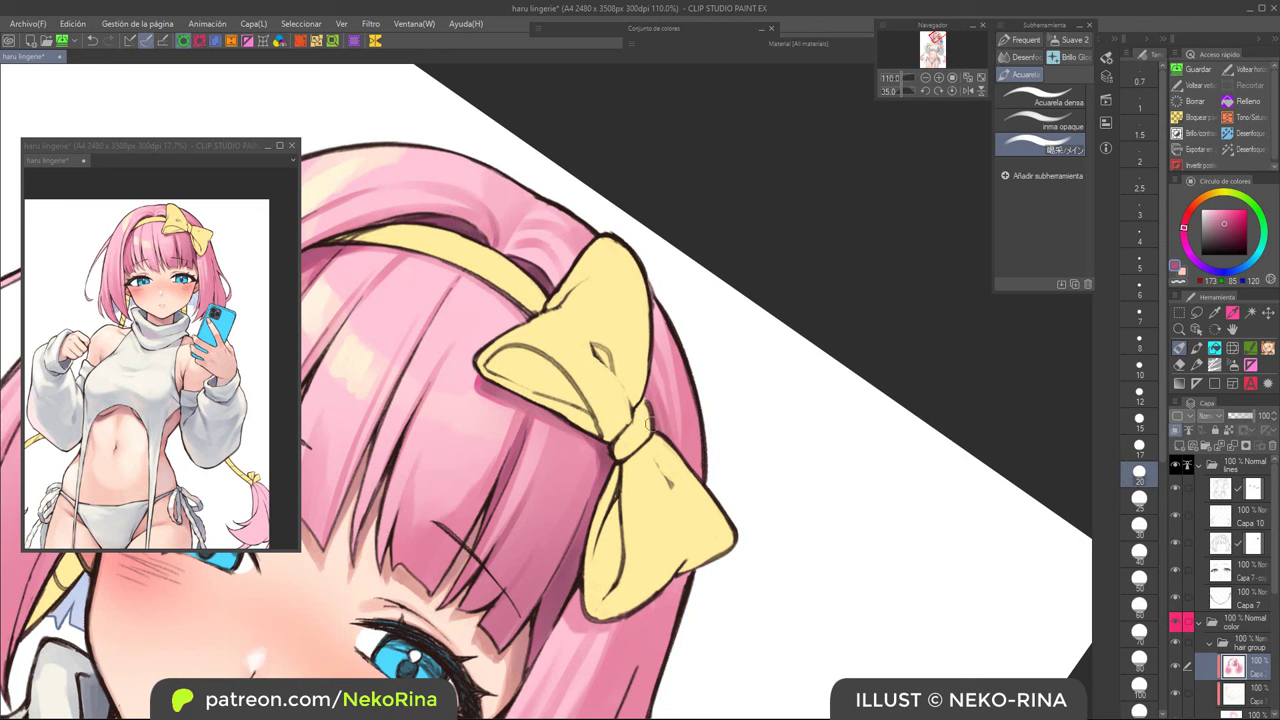
left_click_drag(650, 424, 674, 462)
left_click_drag(714, 318, 681, 168)
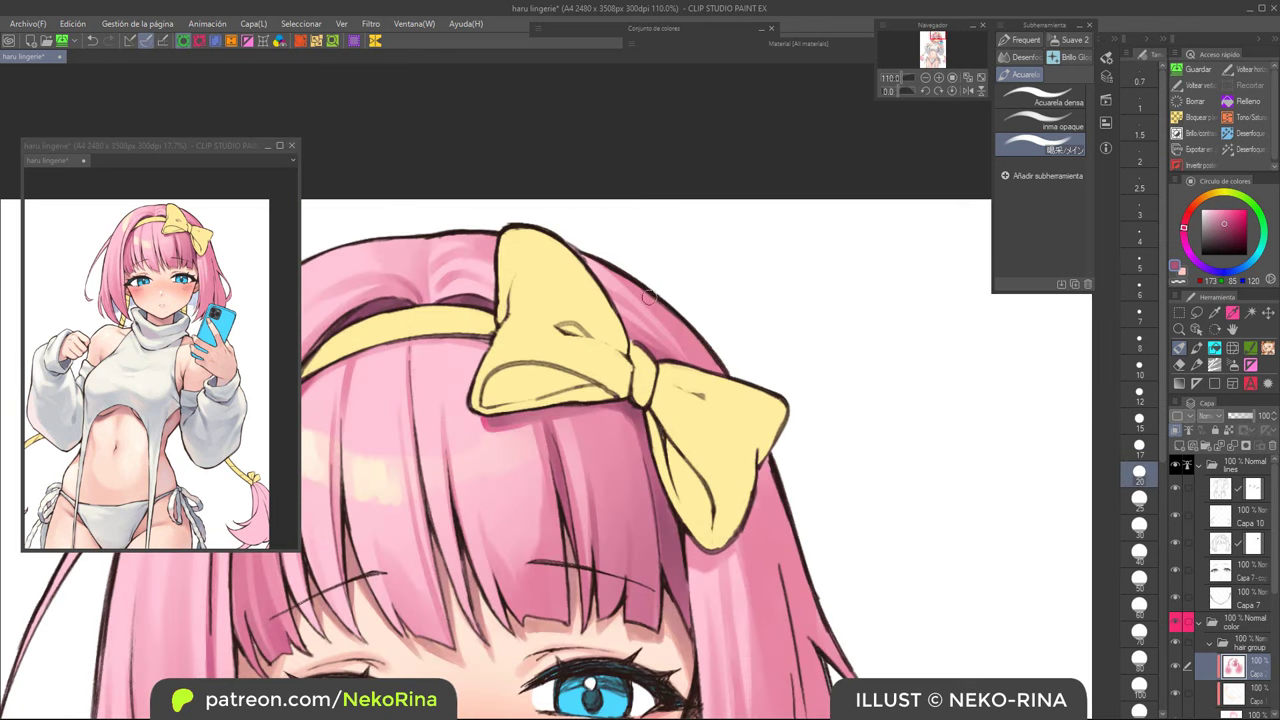
mouse_move(652, 300)
left_mouse_down()
mouse_move(696, 371)
mouse_move(651, 304)
left_mouse_up()
left_click_drag(614, 265, 662, 322)
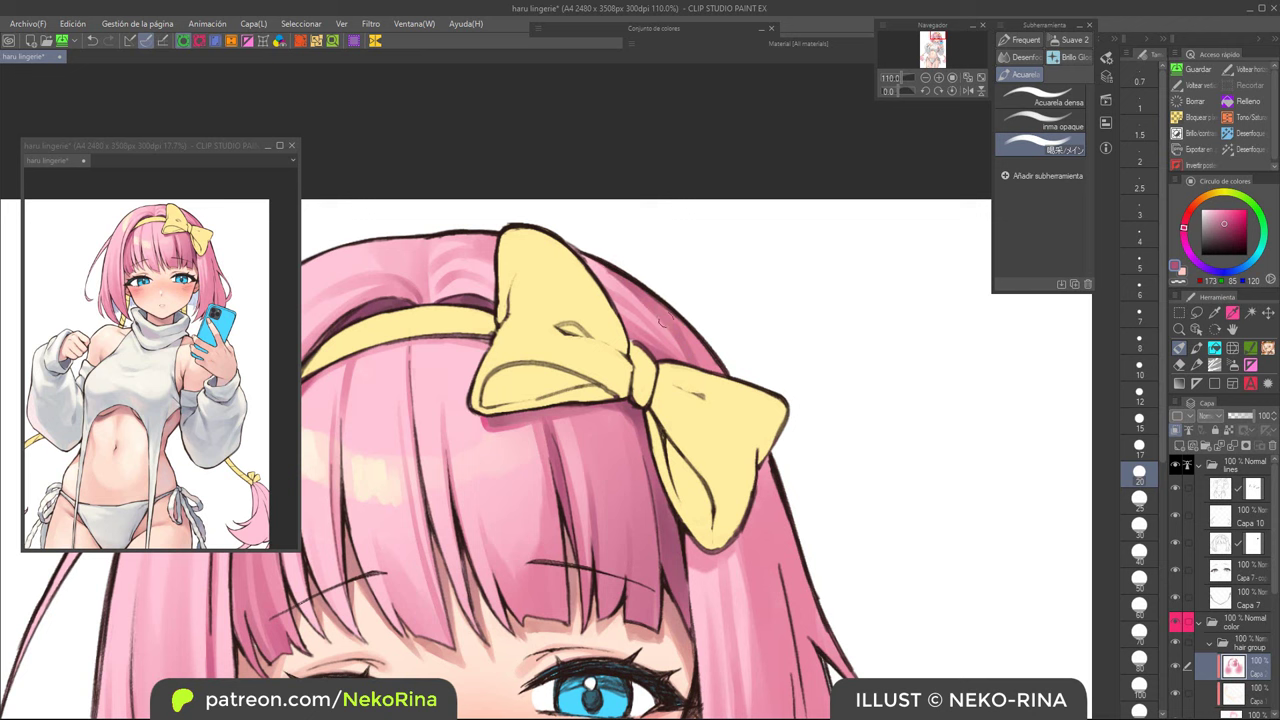
key("ctrl+z")
mouse_move(610, 263)
left_mouse_down()
mouse_move(680, 330)
mouse_move(665, 309)
mouse_move(708, 396)
left_mouse_up()
Step: Tint the hair's outer edge from behind the bow to the side tips at brush size 80 with a muted version of the phone's blue
key("bracketright")
key("bracketright")
key("bracketright")
key("bracketright")
key("bracketright")
scroll(718, 362, "down", 2)
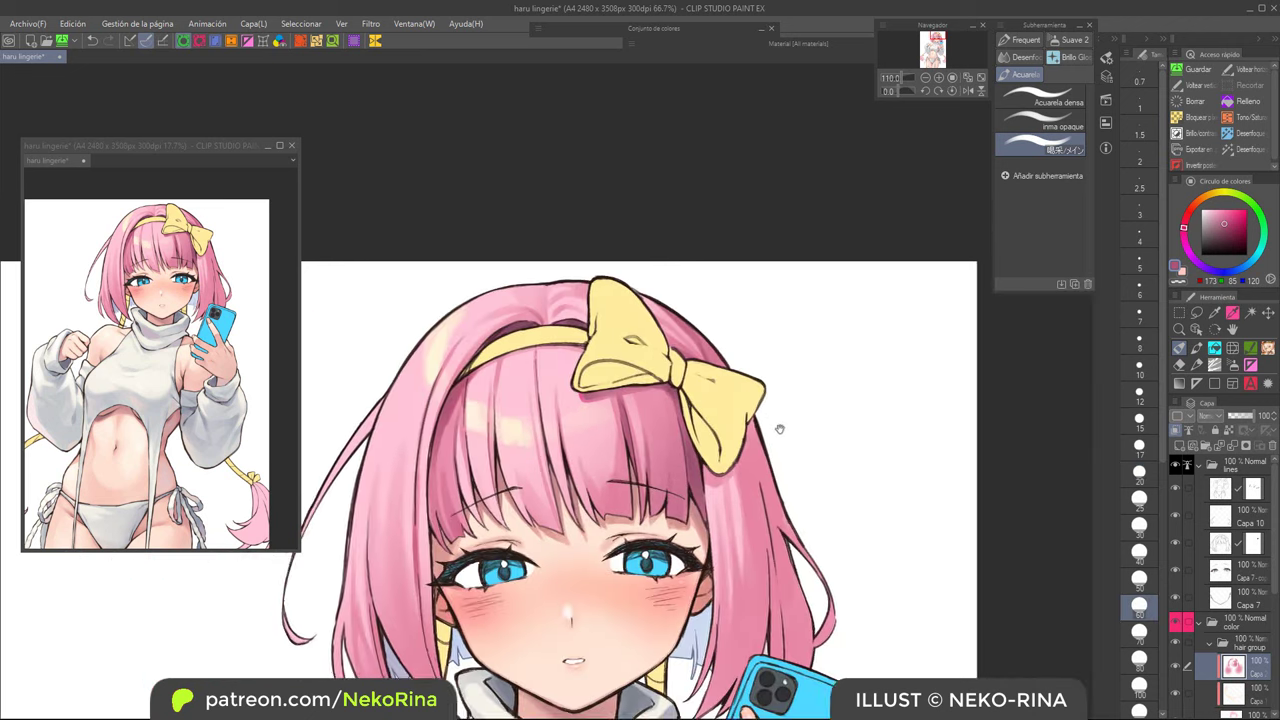
left_click_drag(774, 352, 744, 290)
left_click(787, 638, "alt")
key("bracketright")
key("bracketright")
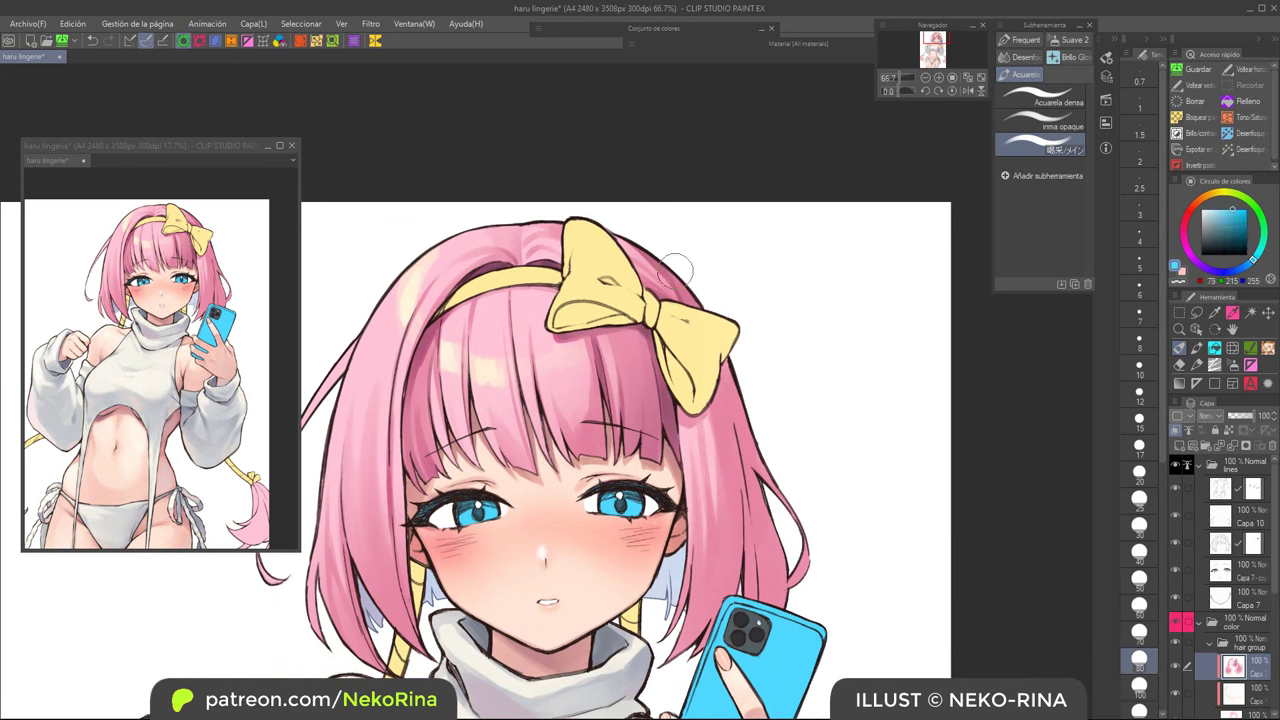
left_click(1231, 222)
left_click(1227, 213)
left_click_drag(1223, 217, 1222, 216)
mouse_move(683, 267)
left_mouse_down()
mouse_move(661, 260)
mouse_move(687, 284)
left_mouse_up()
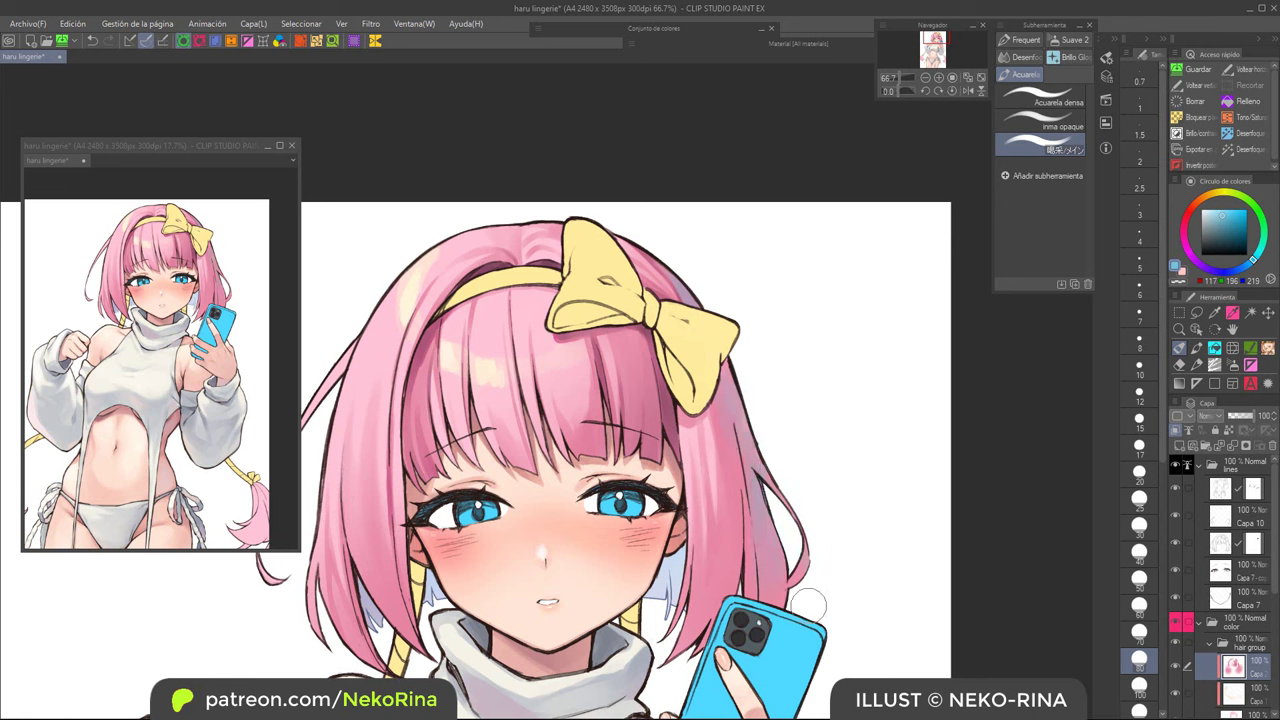
Step: Paint darker pink strands down the side hair below the bow at brush size 15 with a color picked from the shaded hair
left_click(432, 341, "alt")
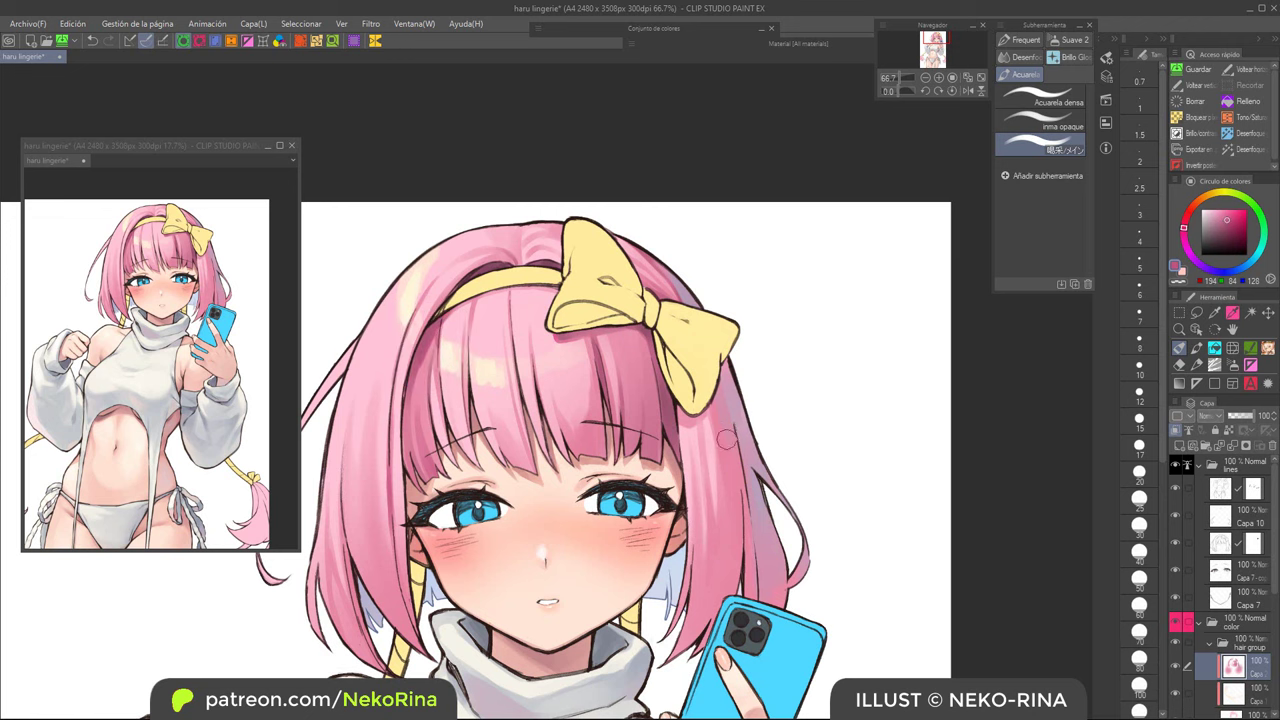
scroll(727, 437, "up", 2)
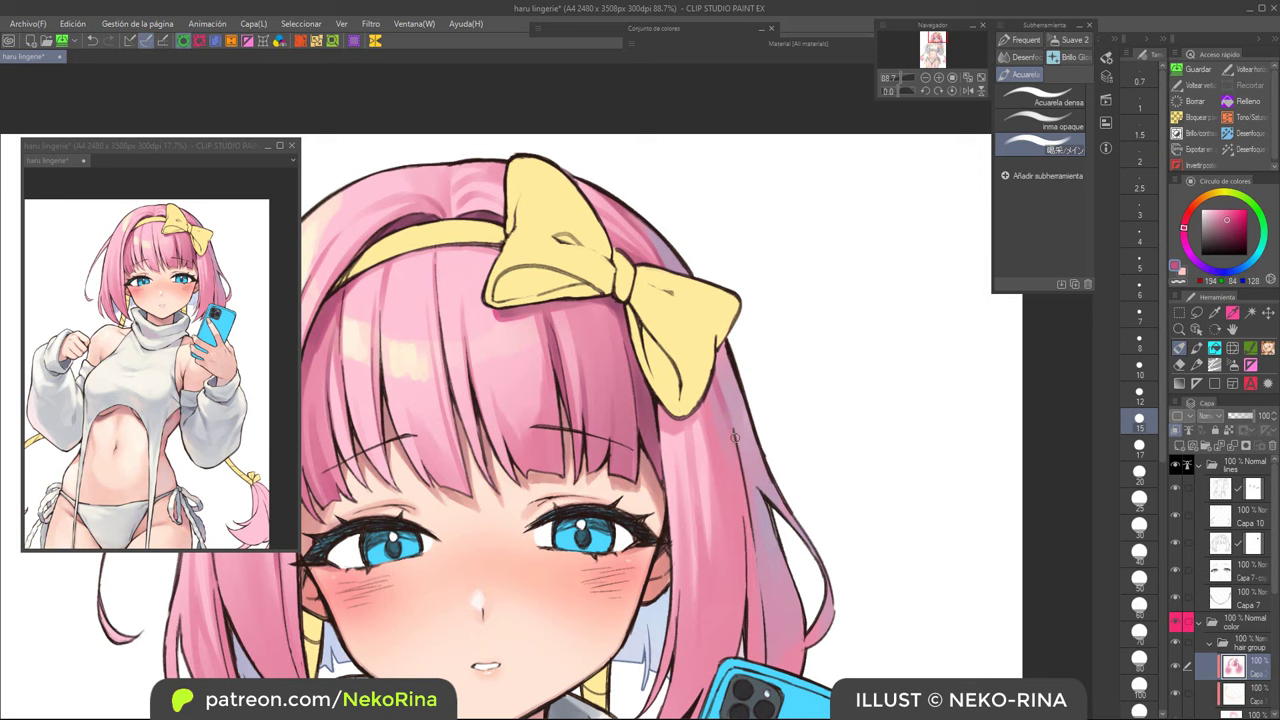
left_click_drag(770, 549, 766, 441)
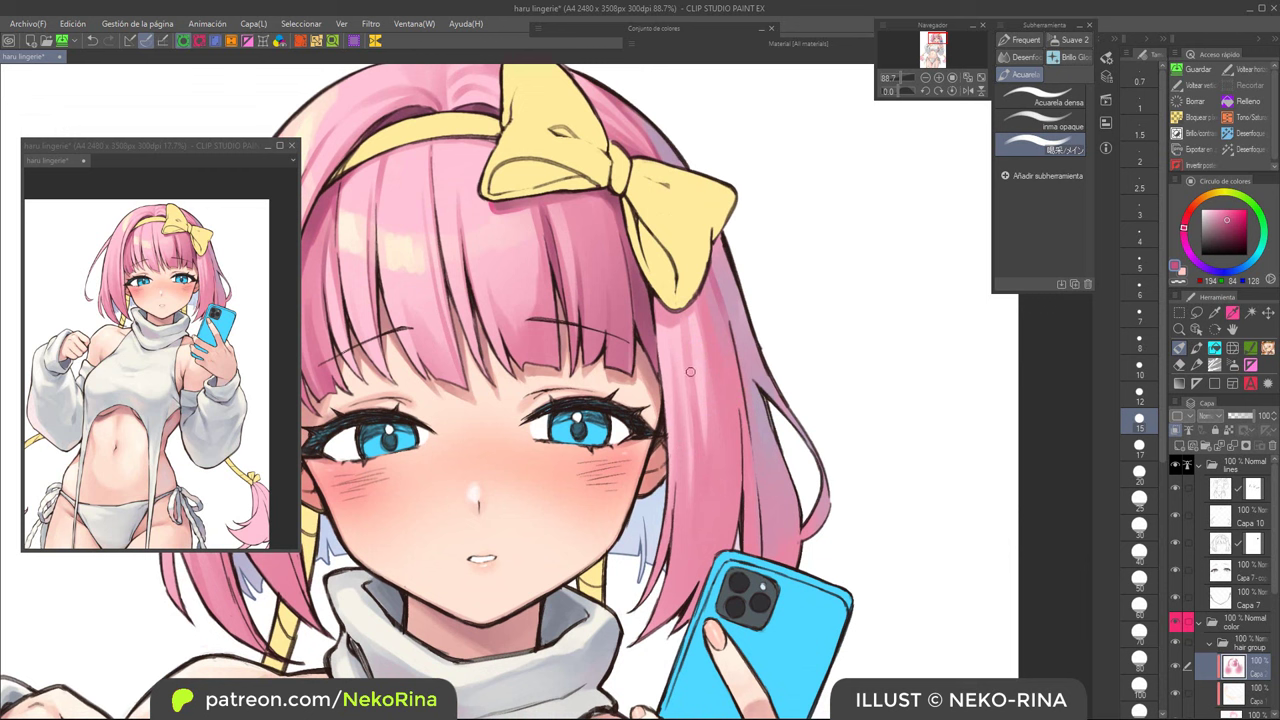
left_click_drag(690, 372, 701, 514)
key("ctrl+z")
left_click_drag(699, 460, 698, 540)
Step: Refine the inner edge of the side lock next to the cheek at brush size 20
key("]")
key("]")
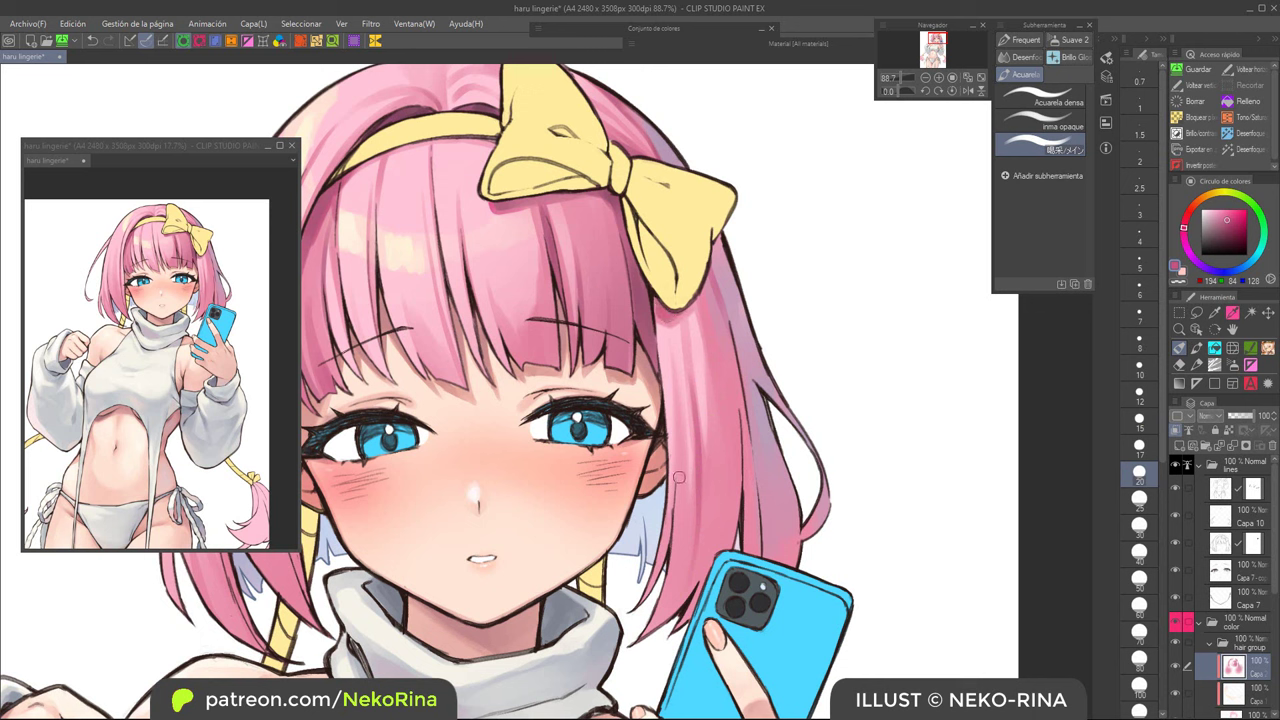
key("c")
left_click_drag(669, 466, 655, 582)
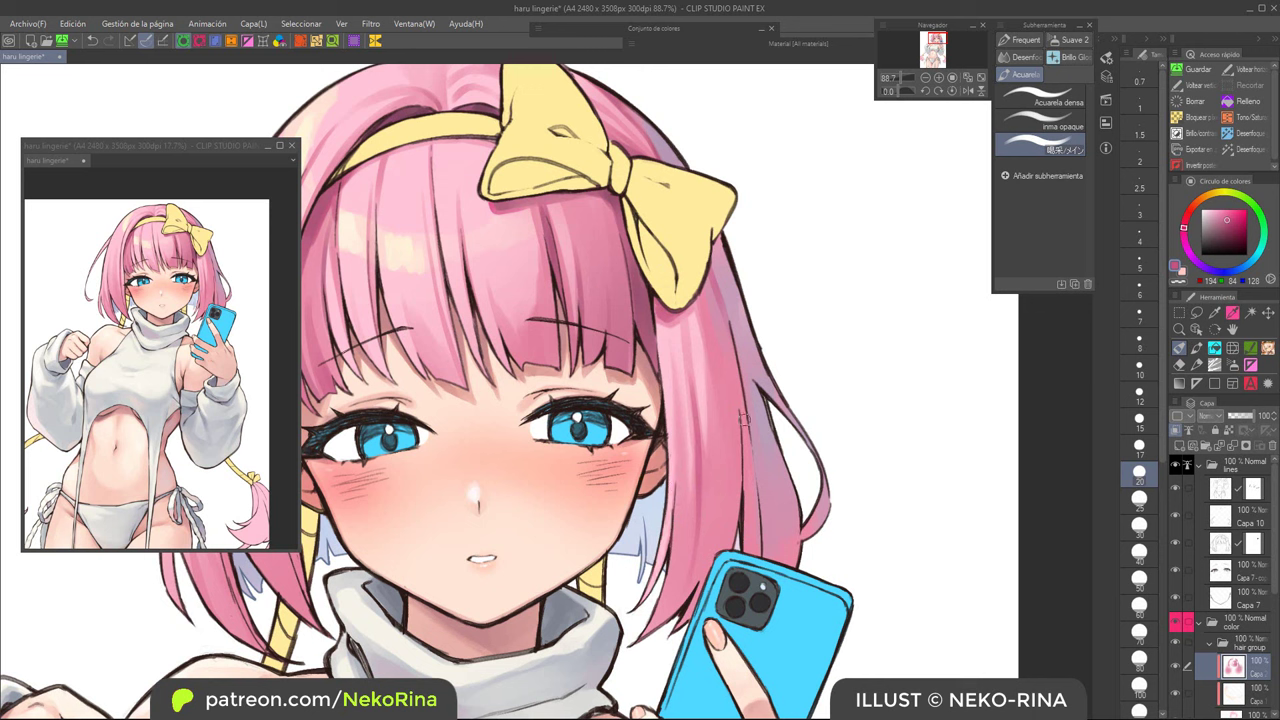
Step: Lasso the side lock between the cheek and the phone, invert the selection and switch to the Airbrush
key("bracketleft")
key("bracketleft")
key("bracketleft")
key("bracketleft")
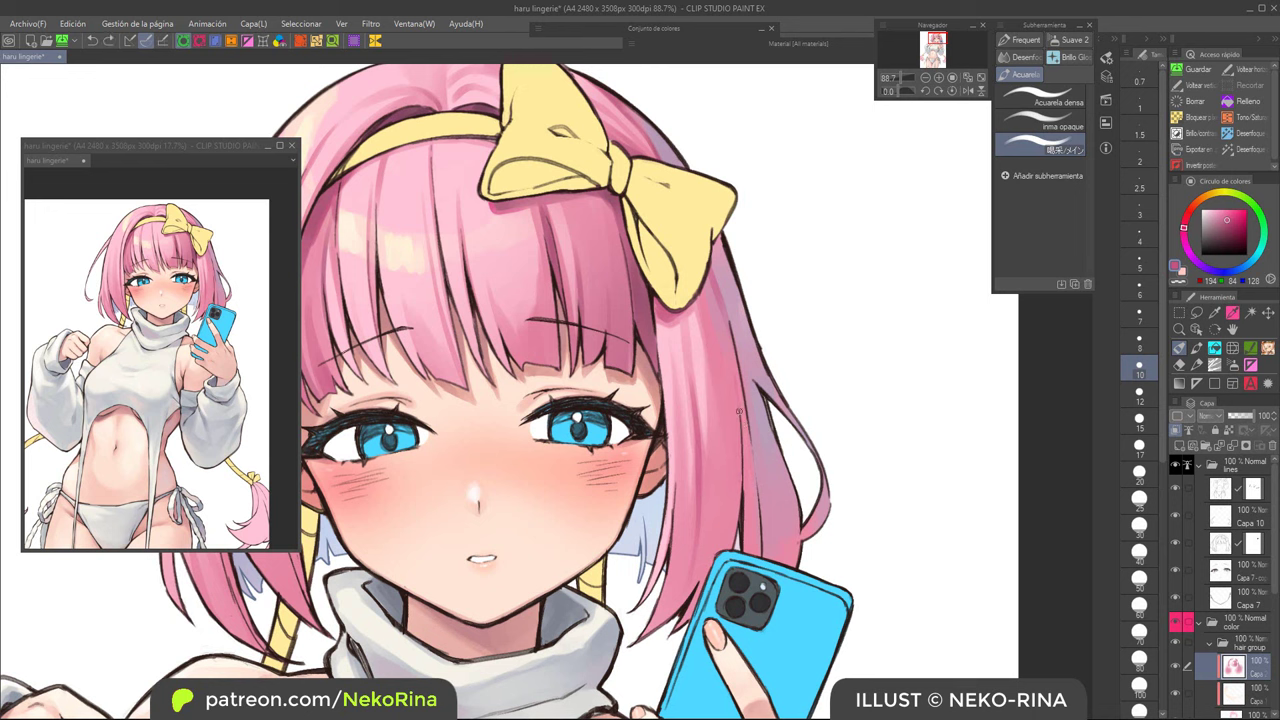
key("m")
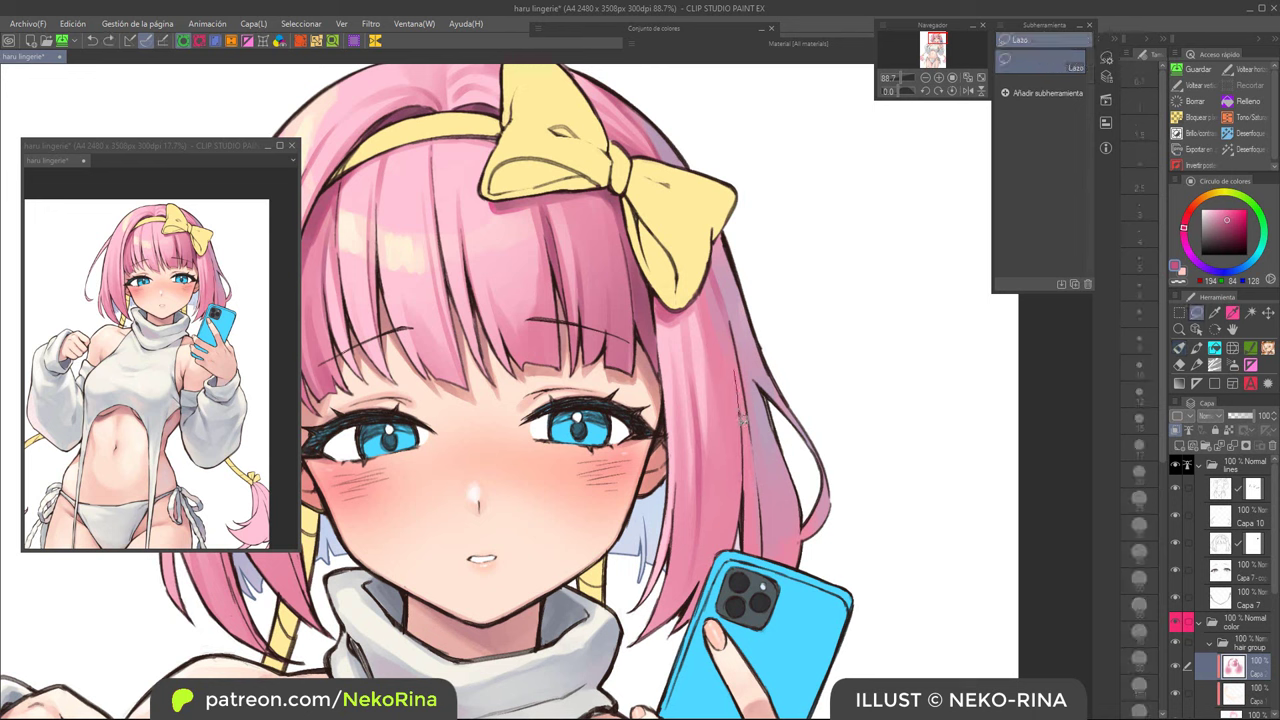
mouse_move(738, 543)
left_mouse_down()
mouse_move(655, 652)
mouse_move(697, 384)
mouse_move(733, 366)
left_mouse_up()
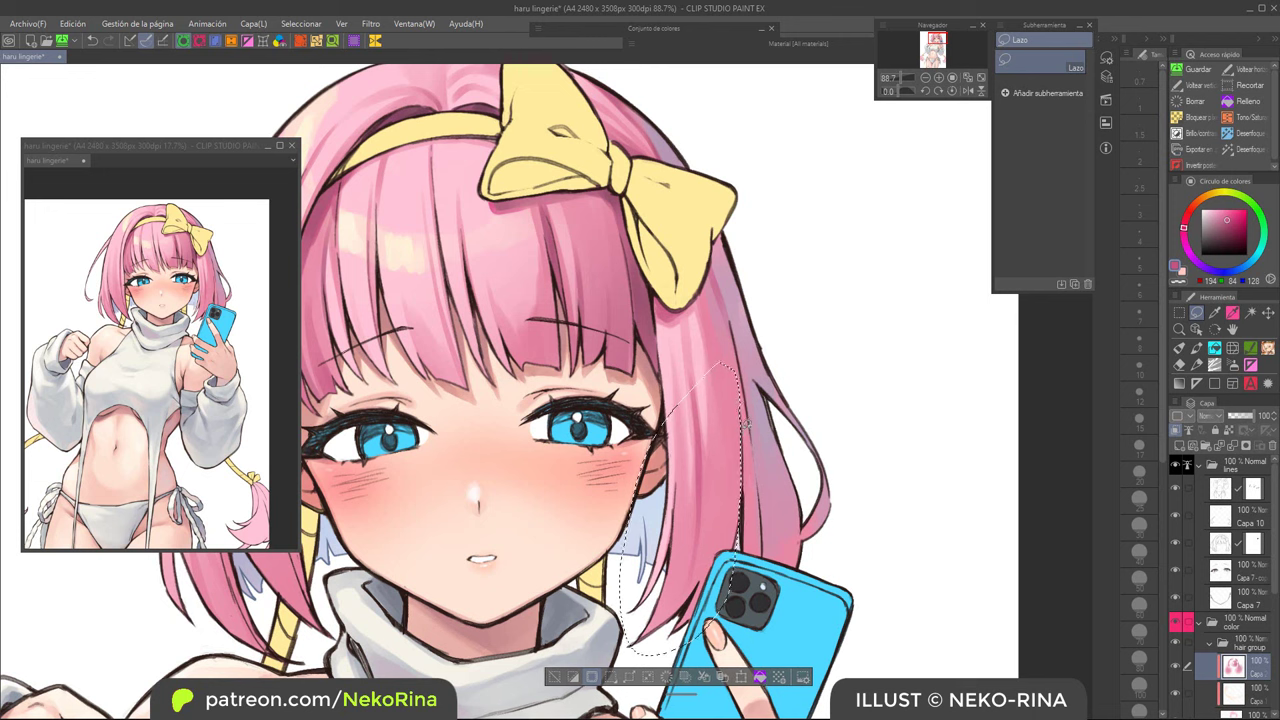
left_click(1179, 347)
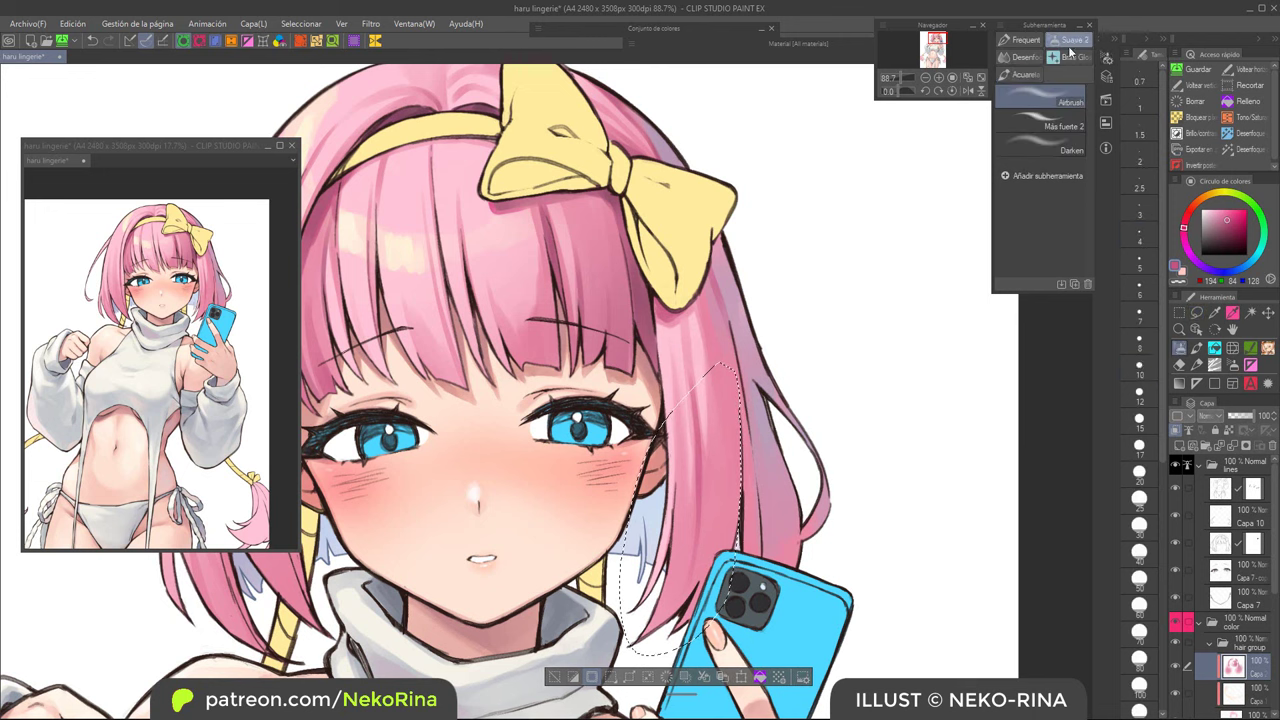
left_click(592, 677)
Step: Airbrush darker pink onto the outer hair behind the selected side lock at brush size 100
mouse_move(784, 476)
left_mouse_down()
mouse_move(768, 546)
mouse_move(775, 590)
left_mouse_up()
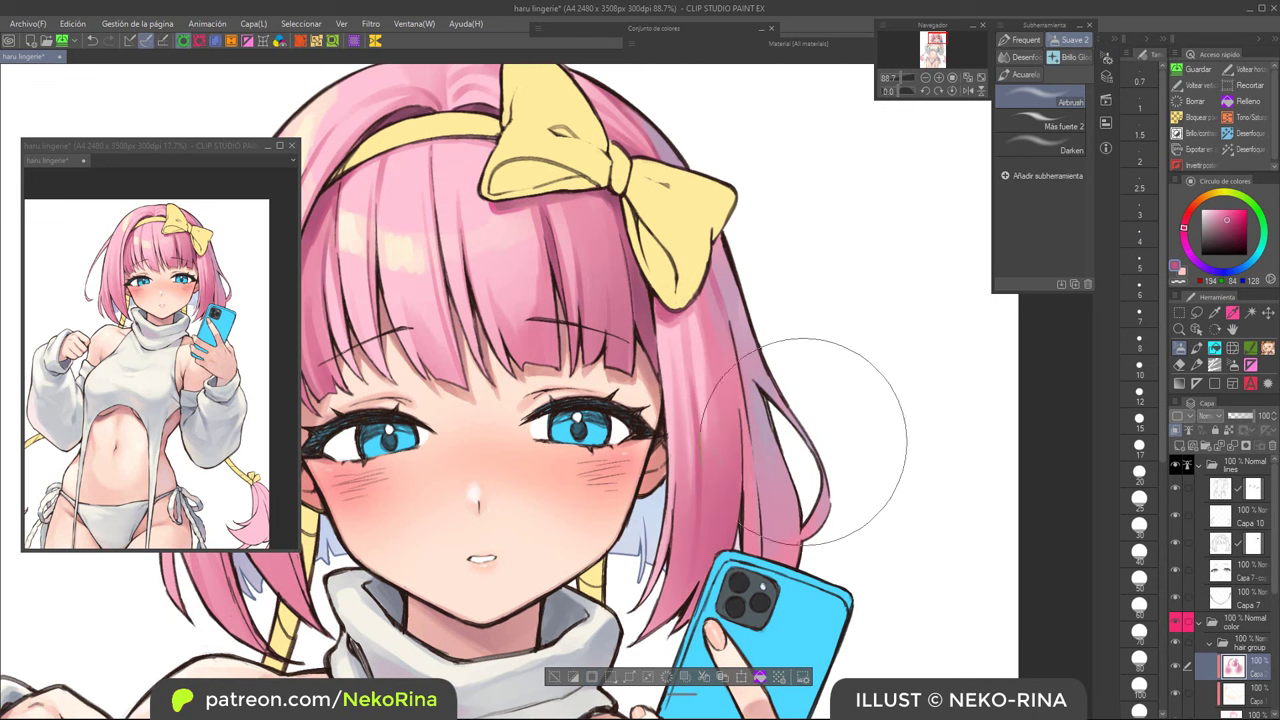
key("ctrl+z")
key("bracketleft")
key("bracketleft")
key("bracketleft")
key("bracketleft")
key("bracketleft")
key("bracketleft")
key("bracketleft")
mouse_move(756, 450)
left_mouse_down()
mouse_move(746, 498)
mouse_move(748, 536)
left_mouse_up()
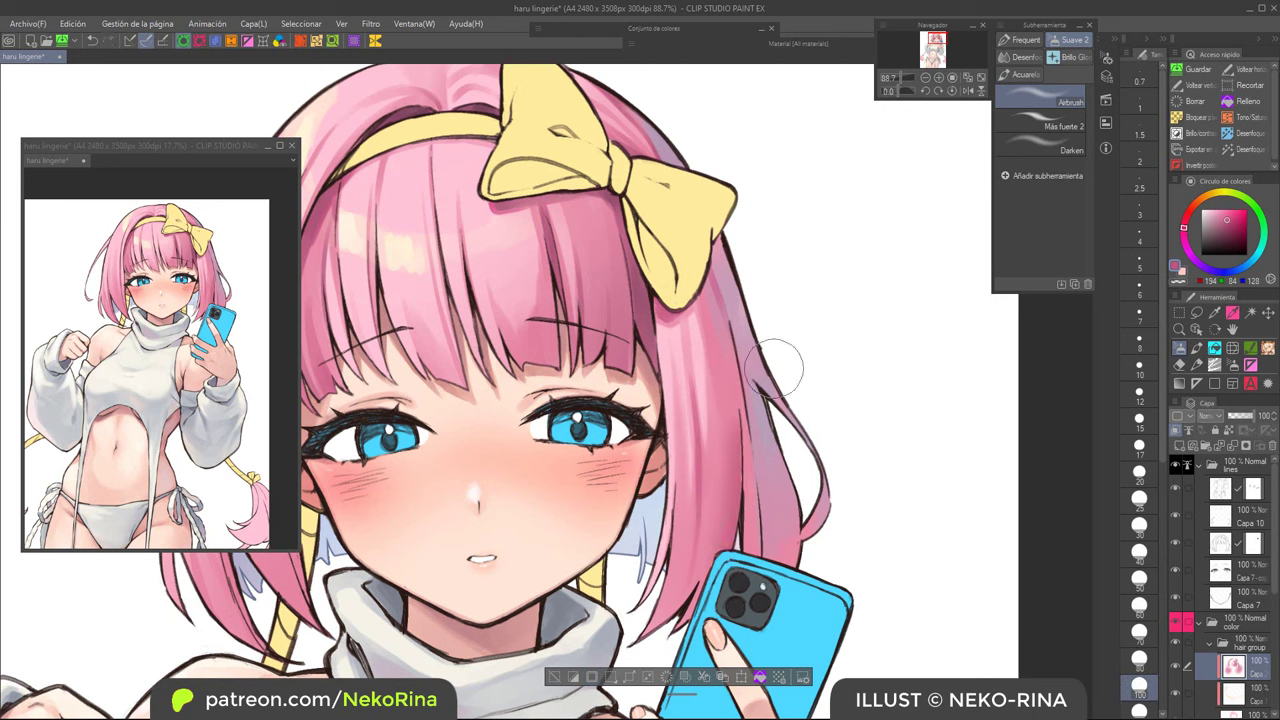
left_click(1021, 57)
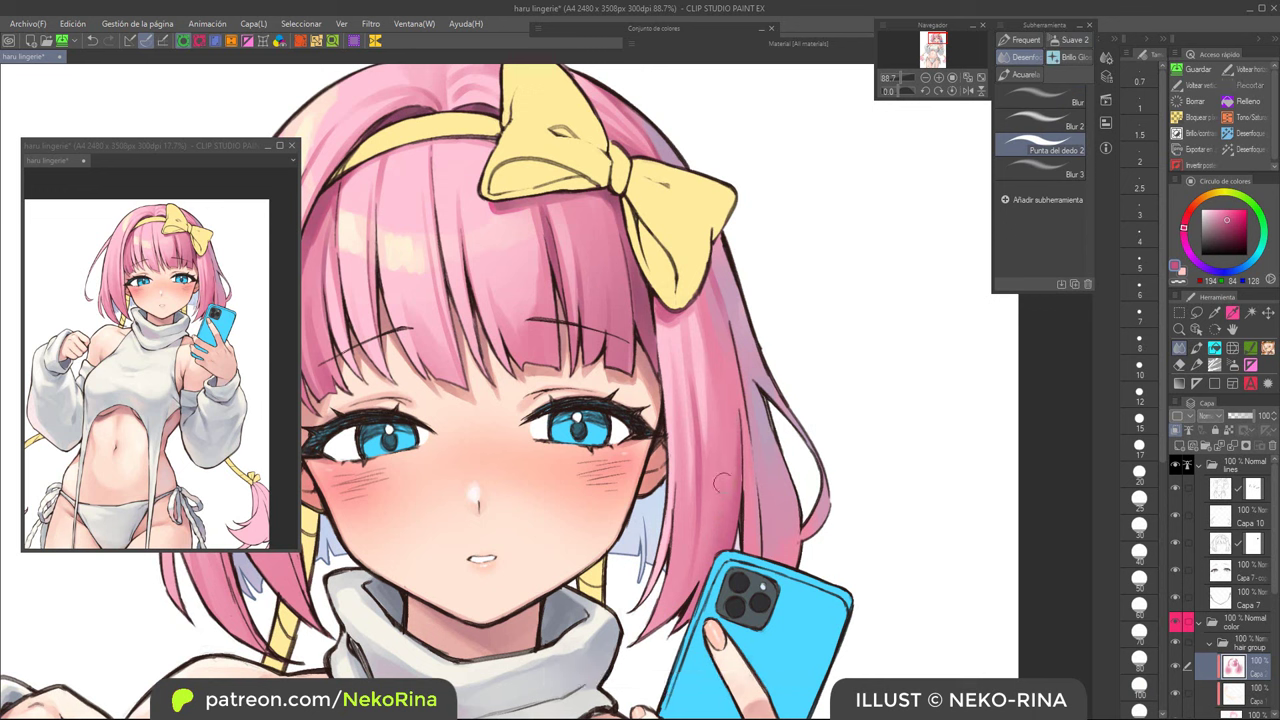
left_click(1025, 74)
scroll(730, 366, "up", 2)
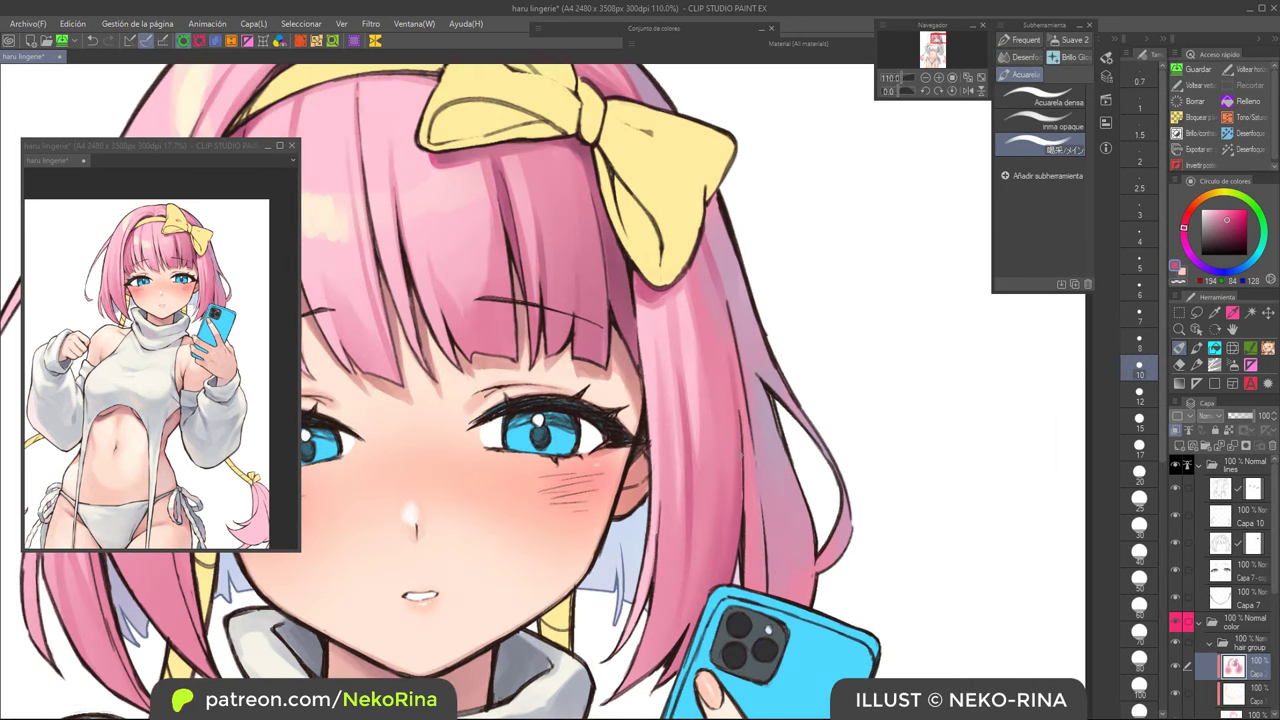
left_click_drag(757, 448, 769, 568)
key("ctrl+z")
scroll(765, 543, "down", 3)
key("]")
key("]")
key("]")
key("]")
key("]")
key("]")
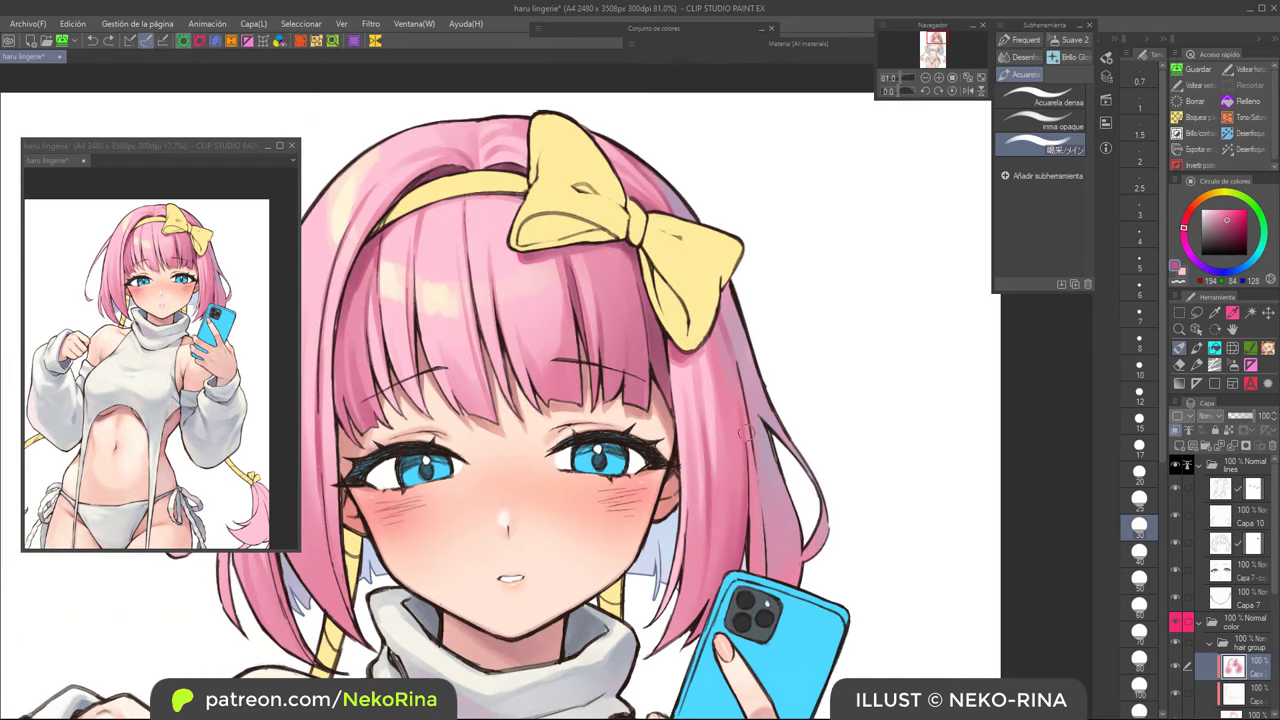
left_click_drag(741, 398, 763, 571)
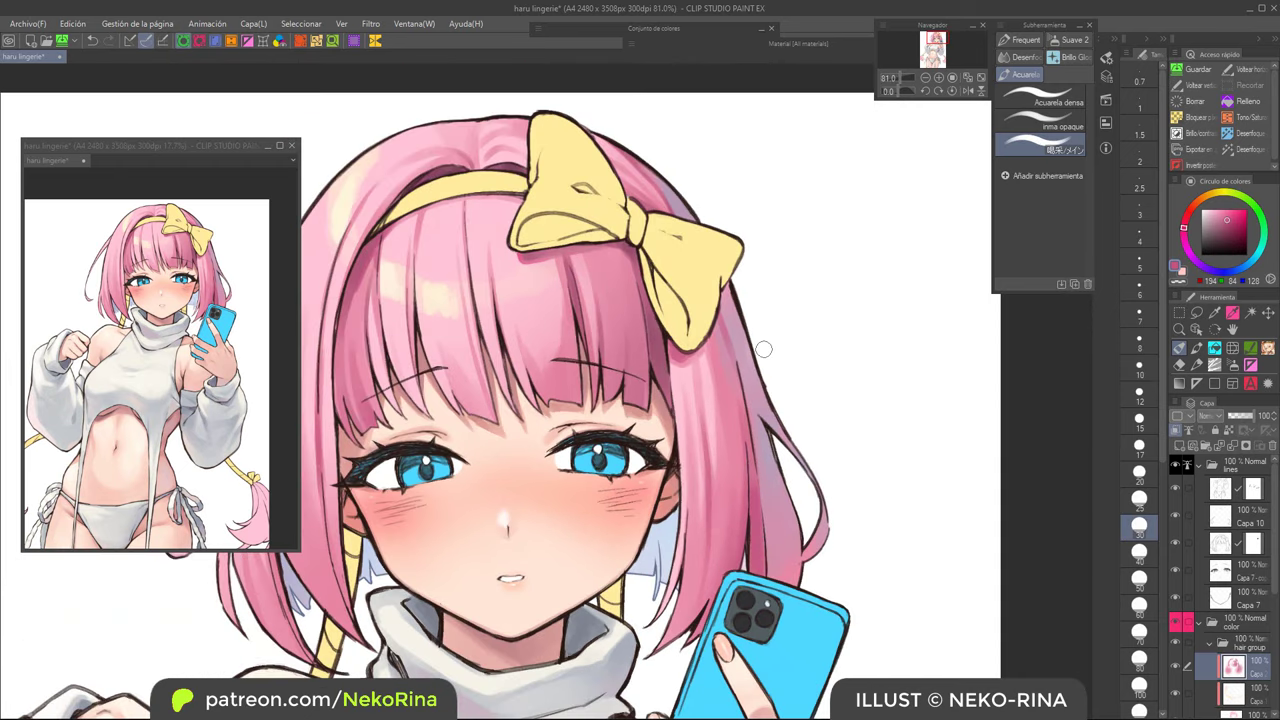
key("ctrl+z")
key("ctrl+z")
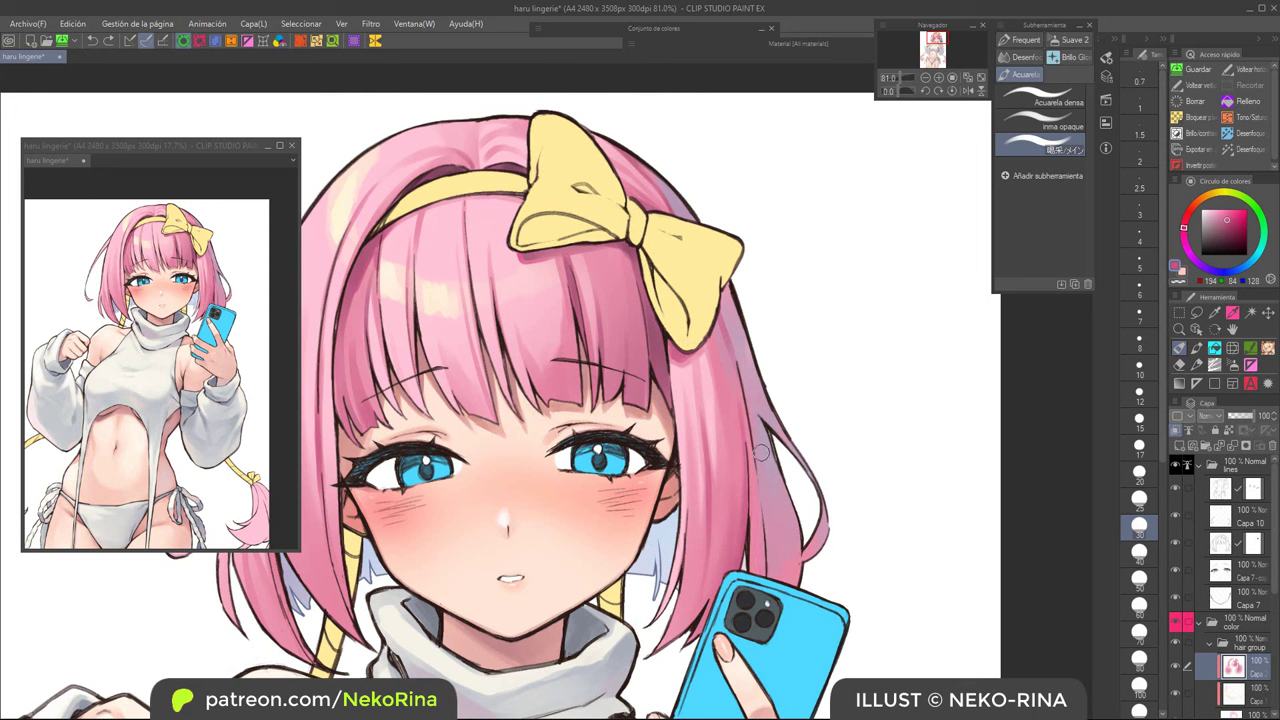
Step: Repaint the outer strands and curled tip above the phone with lighter lilac-pink watercolor at brush sizes 30 and 50
left_click(751, 376, "alt")
left_click(1207, 214)
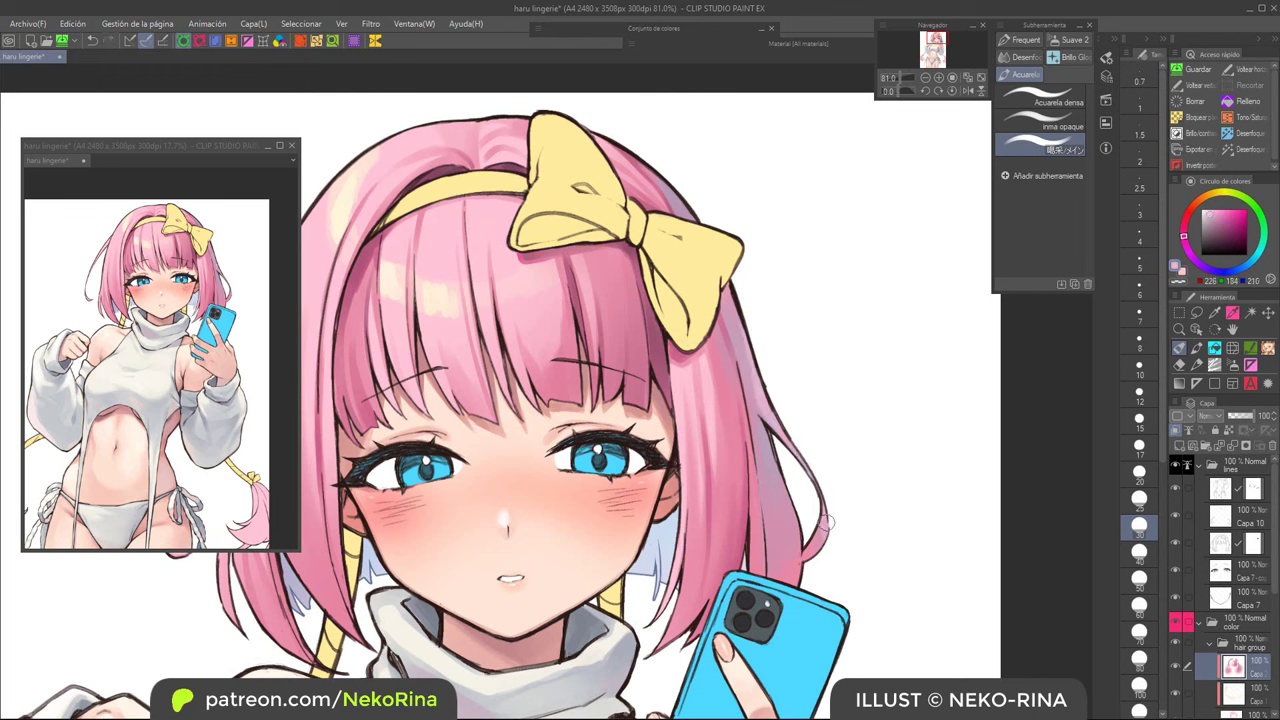
left_click_drag(827, 521, 812, 551)
left_click(779, 522, "alt")
key("bracketright")
key("bracketright")
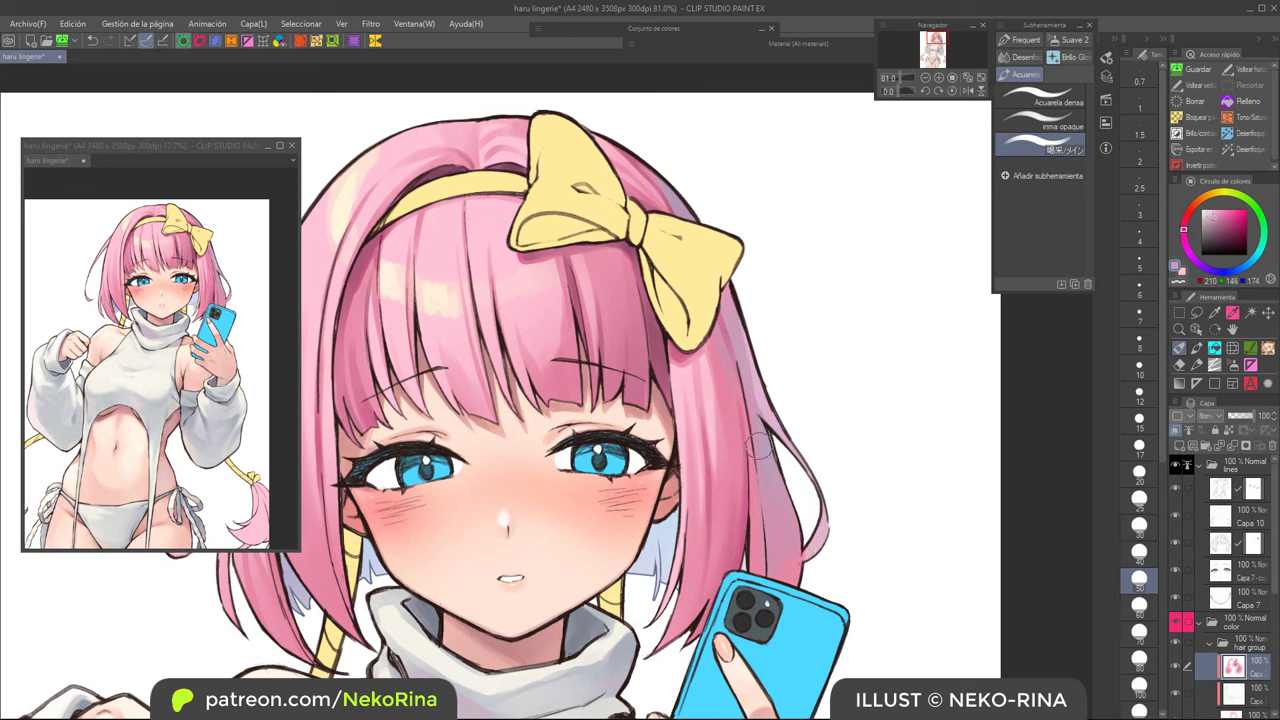
mouse_move(760, 446)
left_mouse_down()
mouse_move(765, 544)
mouse_move(763, 520)
left_mouse_up()
Step: Paint a darker strand down the outer hair above the phone at brush size 20 with a color picked from the shaded hair
scroll(771, 465, "up", 2)
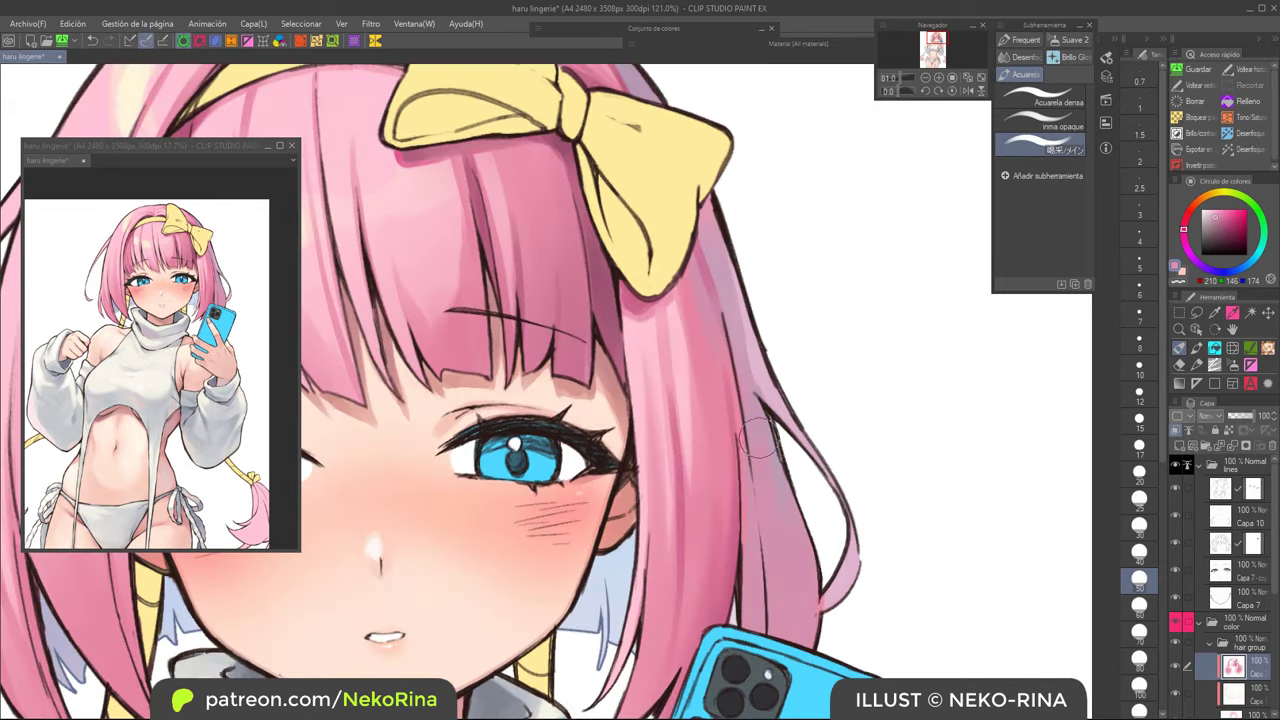
left_click(718, 300, "alt")
key("bracketleft")
key("bracketleft")
key("bracketleft")
key("bracketleft")
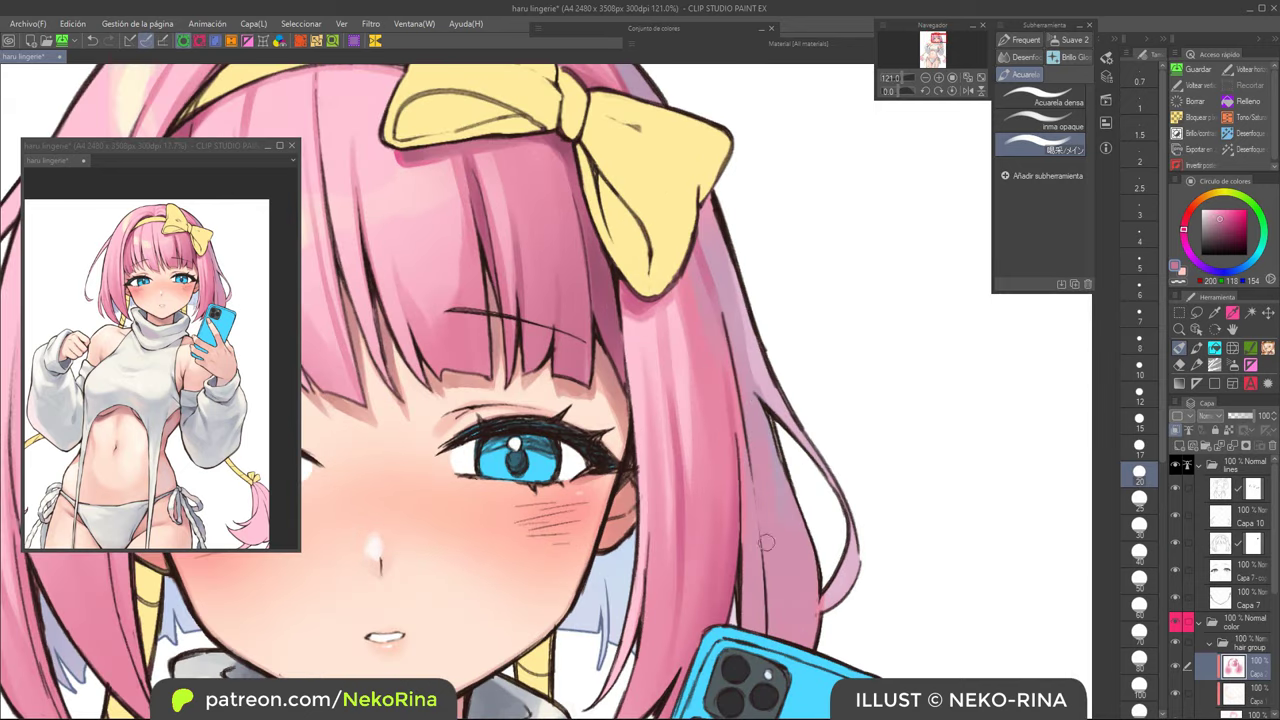
left_click(686, 497, "alt")
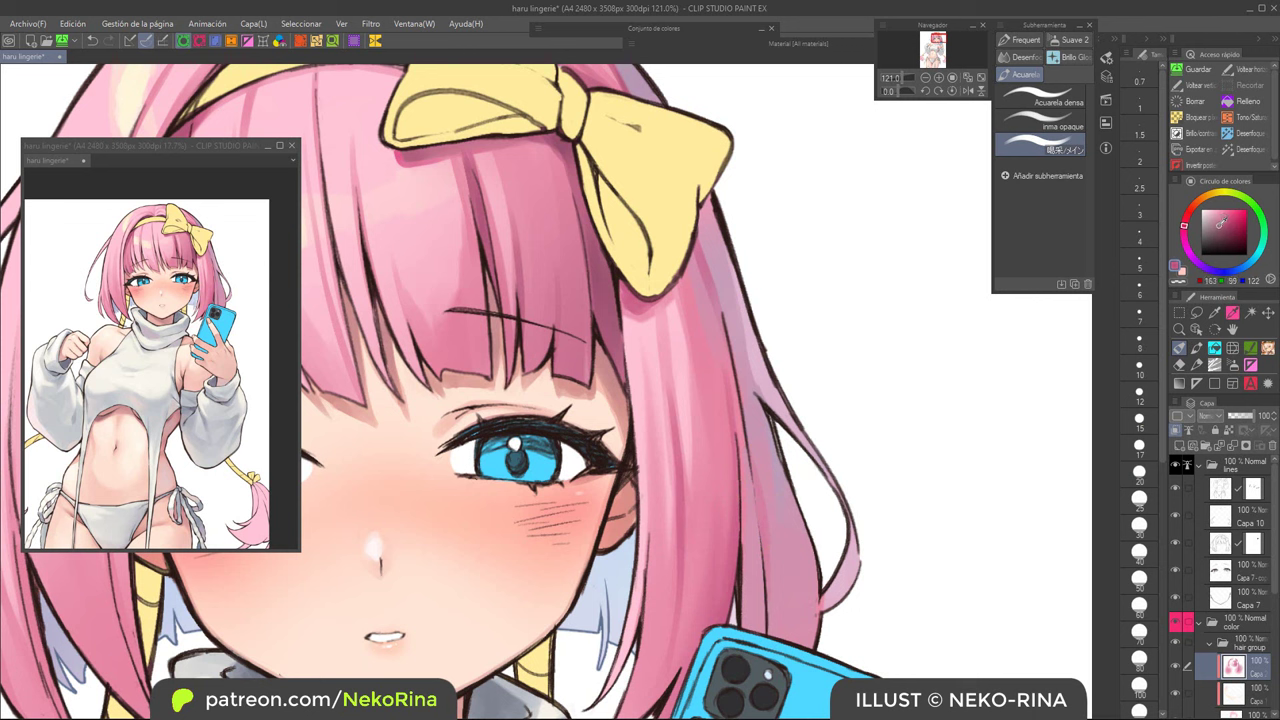
left_click_drag(754, 463, 769, 598)
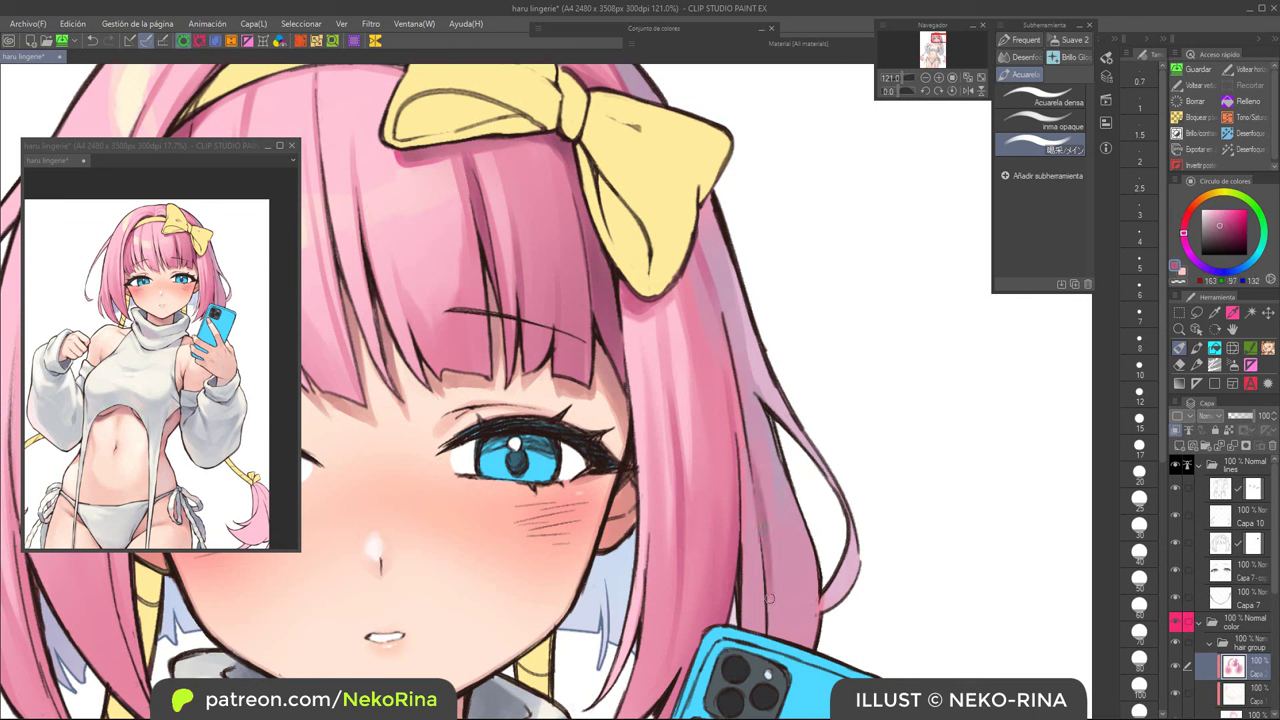
Step: Soften the dark strand and lighten the outer hair around it with pale lilac-pink picked from the curled tip
left_click(770, 491, "alt")
left_click(765, 527, "alt")
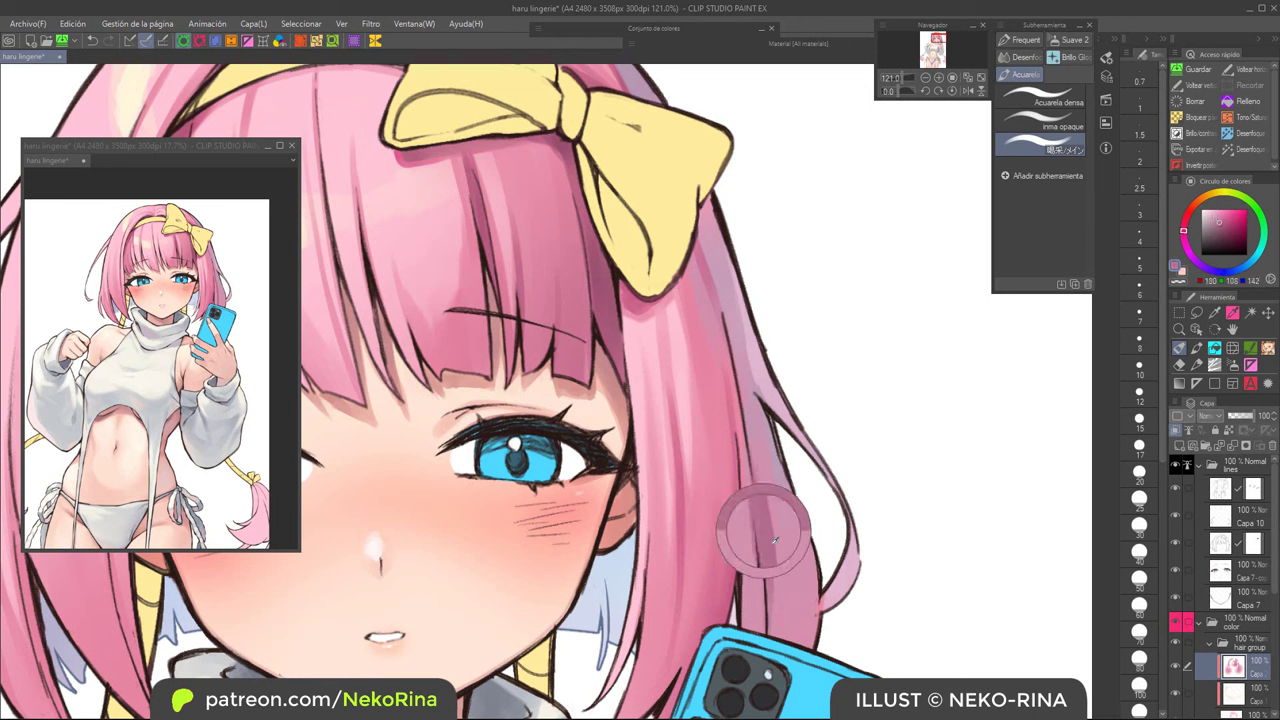
left_click(841, 566, "alt")
key("bracketright")
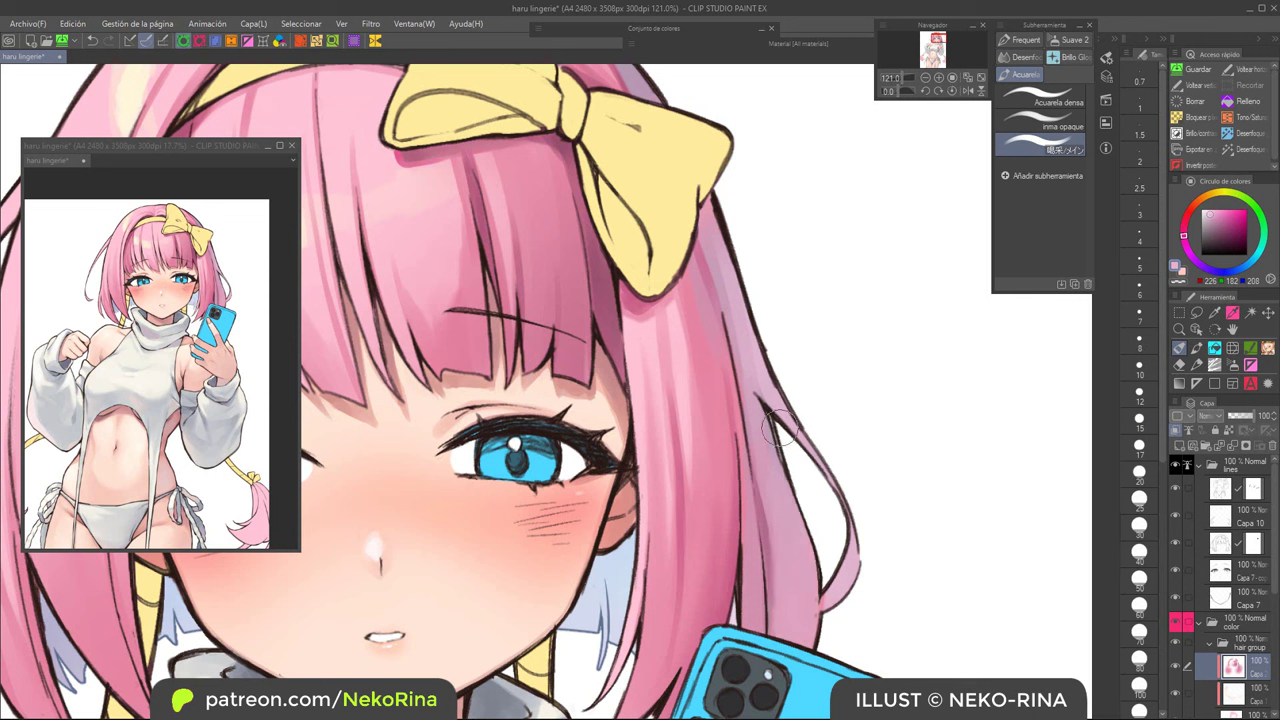
Step: Blend mid-pink into the lower part of the outer hair above the phone with a color picked from that hair
left_click(767, 550, "alt")
left_click(771, 557, "alt")
left_click(1139, 474)
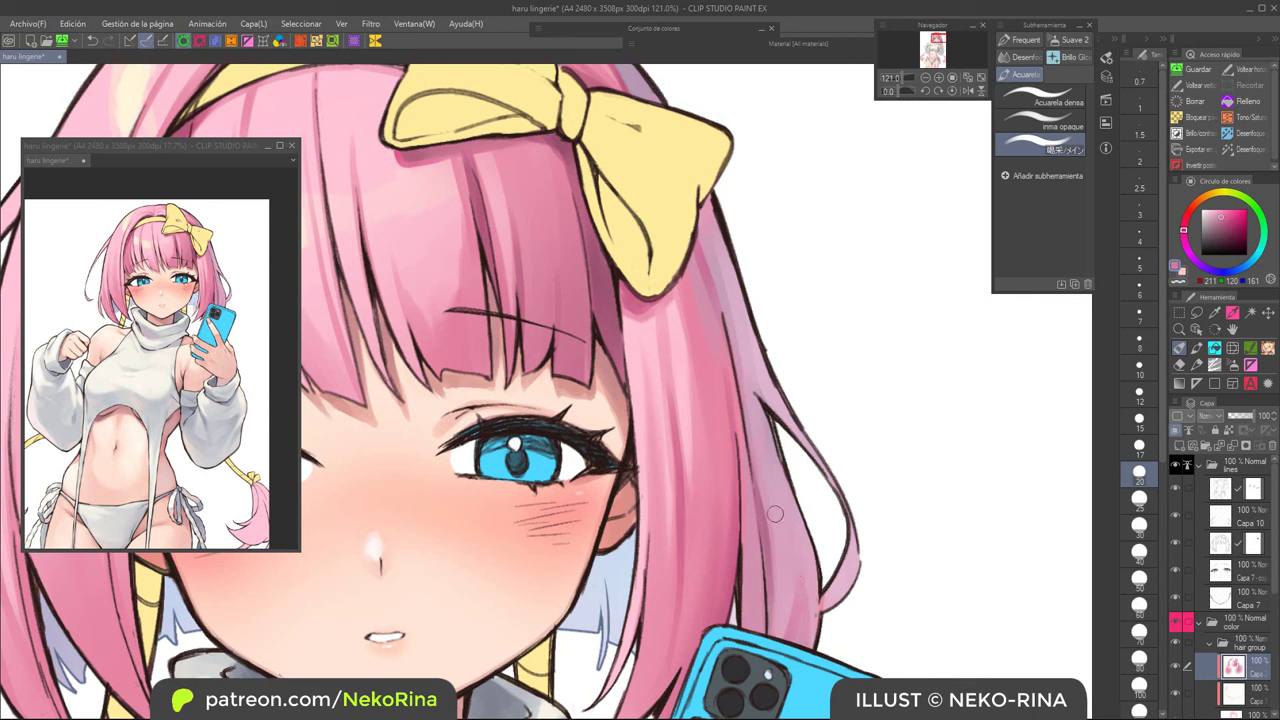
key("]")
mouse_move(803, 508)
left_mouse_down()
mouse_move(809, 642)
mouse_move(796, 645)
left_mouse_up()
left_click_drag(810, 594, 813, 656)
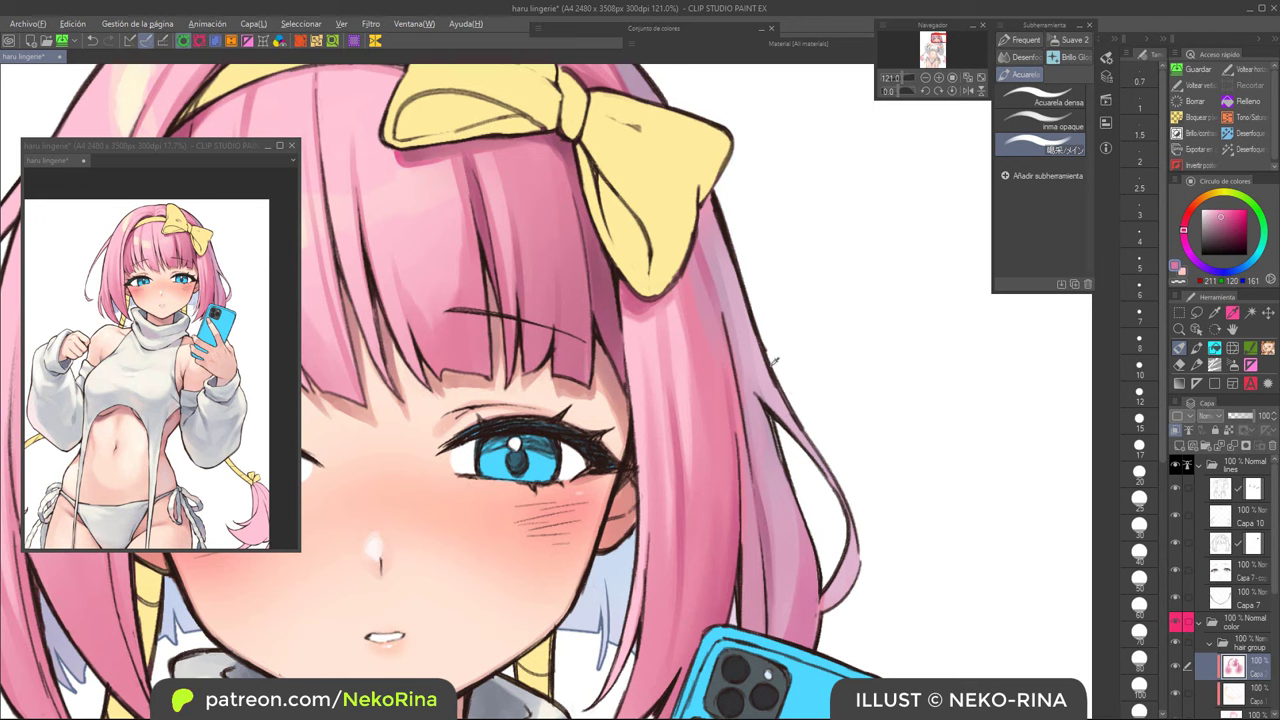
Step: Touch up the outer edge with lilac and tint the hair tips next to the phone light blue
left_click(768, 364, "alt")
left_click_drag(809, 298, 819, 437)
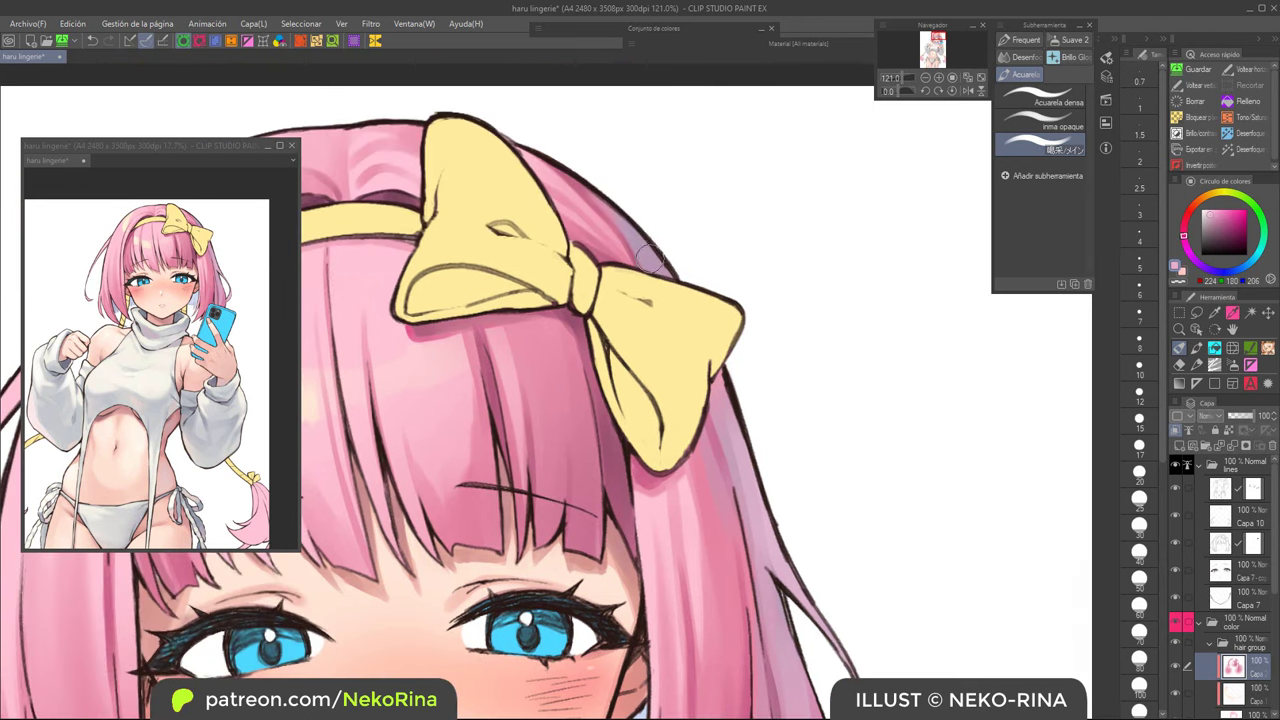
left_click_drag(829, 502, 788, 362)
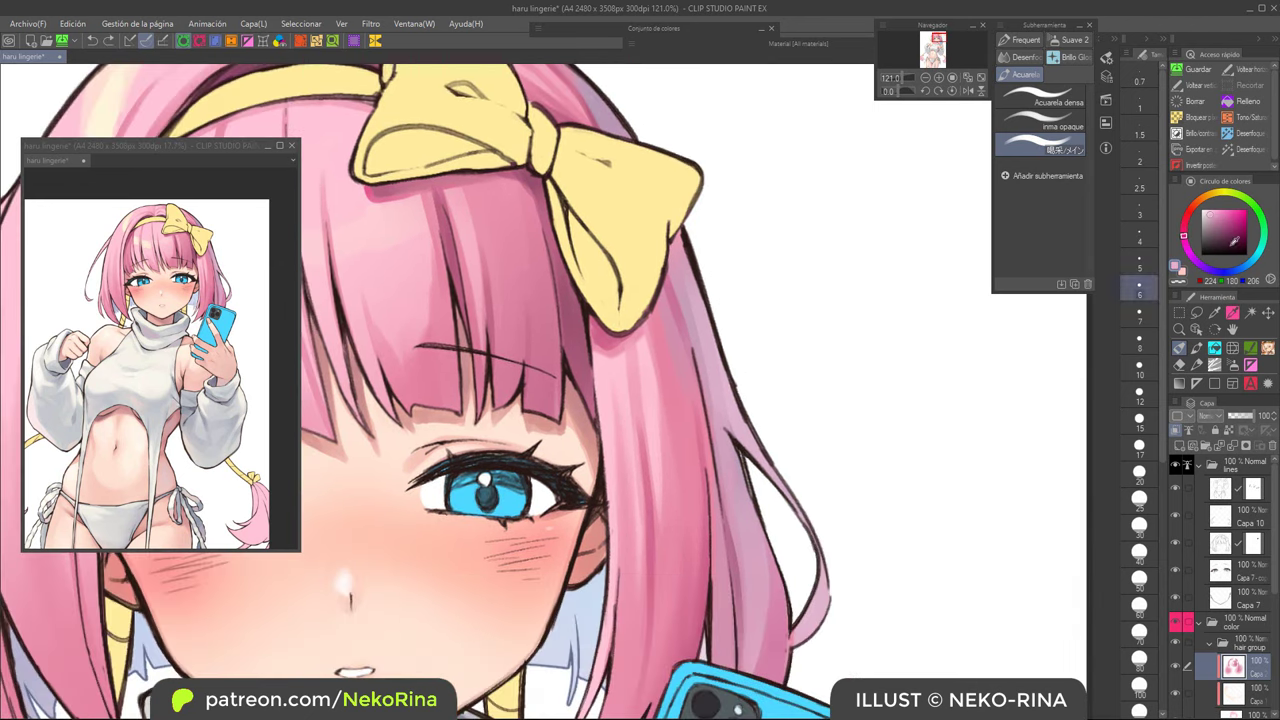
left_click(1244, 268)
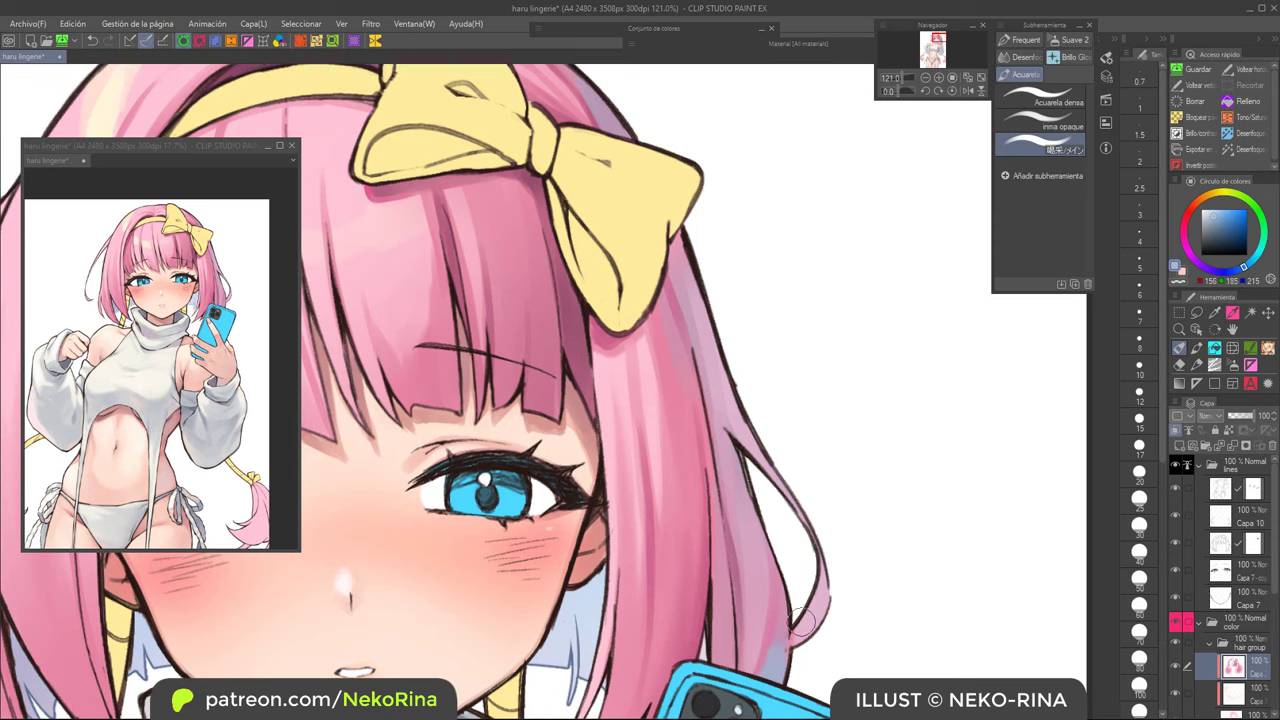
scroll(800, 622, "down", 2)
scroll(830, 625, "down", 1)
left_click_drag(833, 625, 866, 486)
scroll(820, 370, "up", 1)
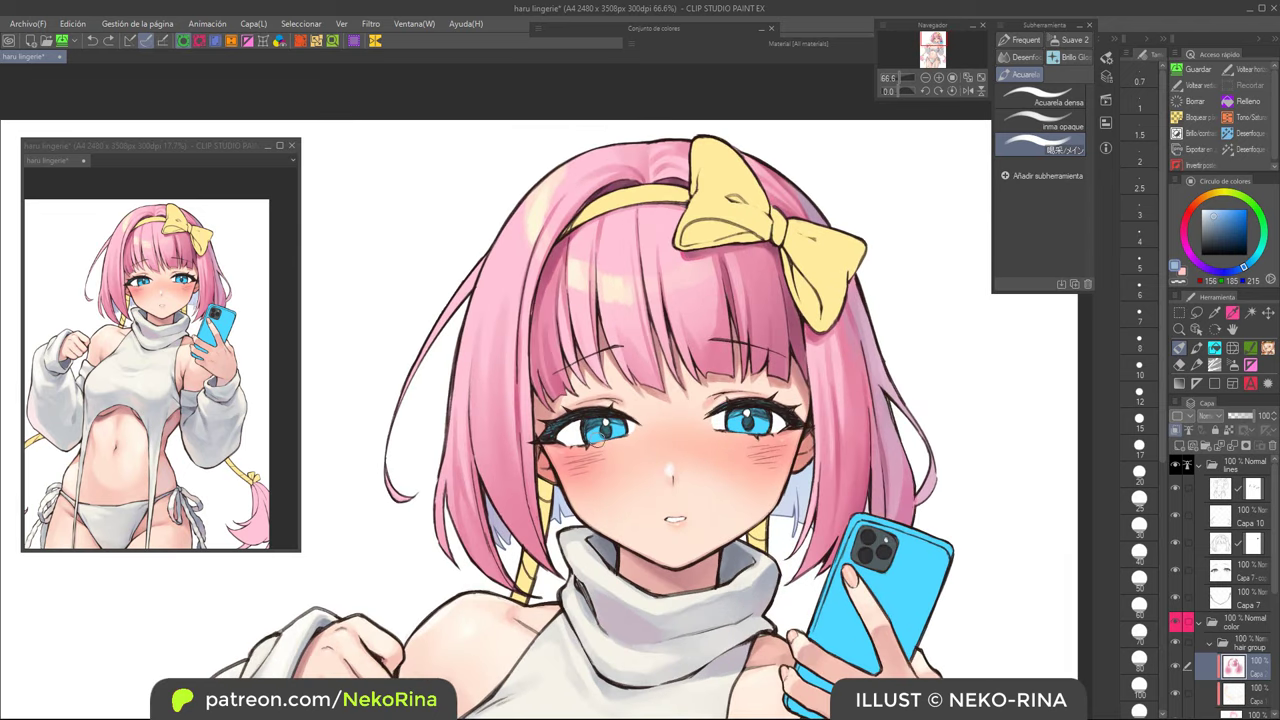
Step: Paint darker pink strands down the side lock opposite the phone at brush size 15 with a color picked from that hair
scroll(502, 329, "up", 1)
left_click(490, 405, "alt")
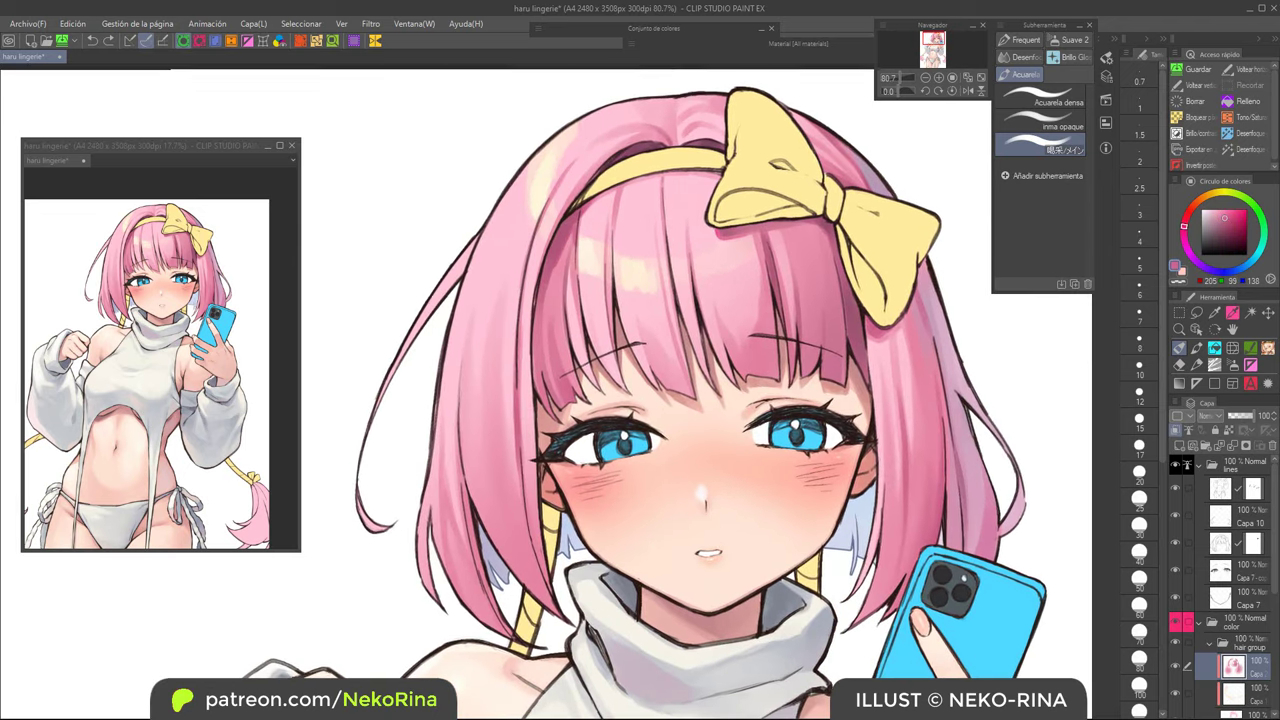
left_click_drag(484, 381, 493, 498)
key("ctrl+z")
left_click_drag(482, 380, 497, 515)
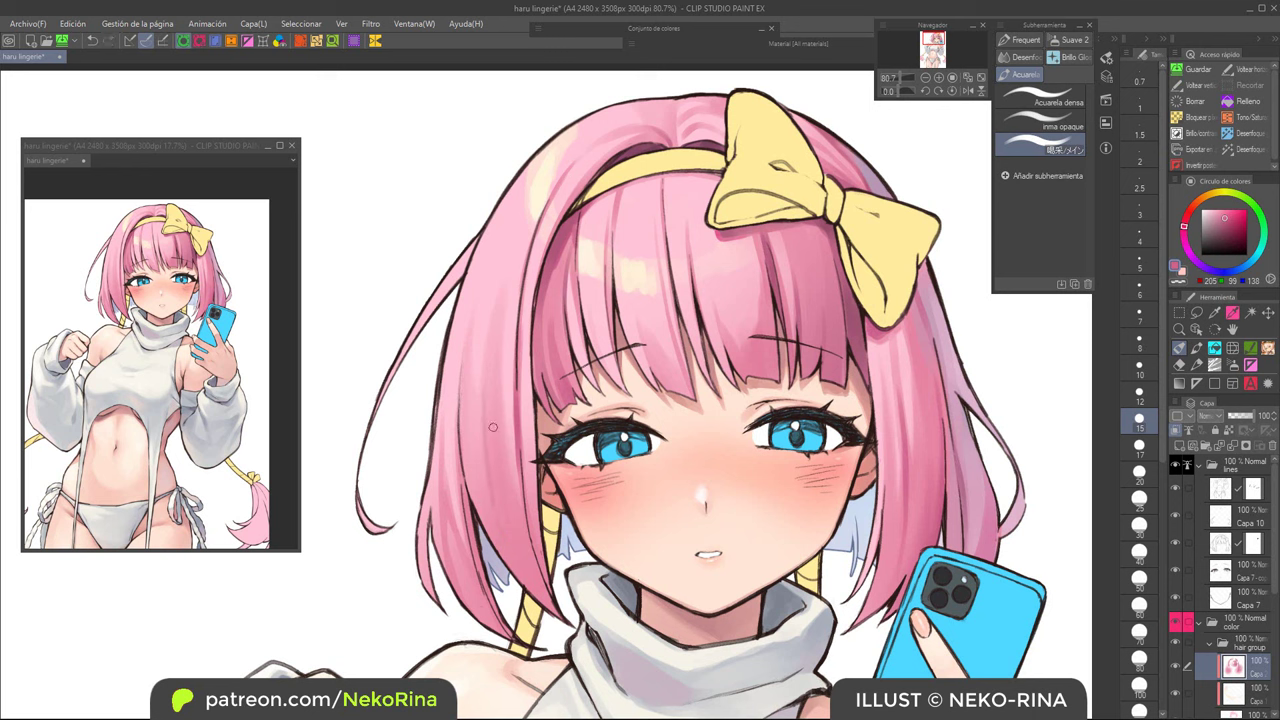
left_click_drag(500, 494, 528, 586)
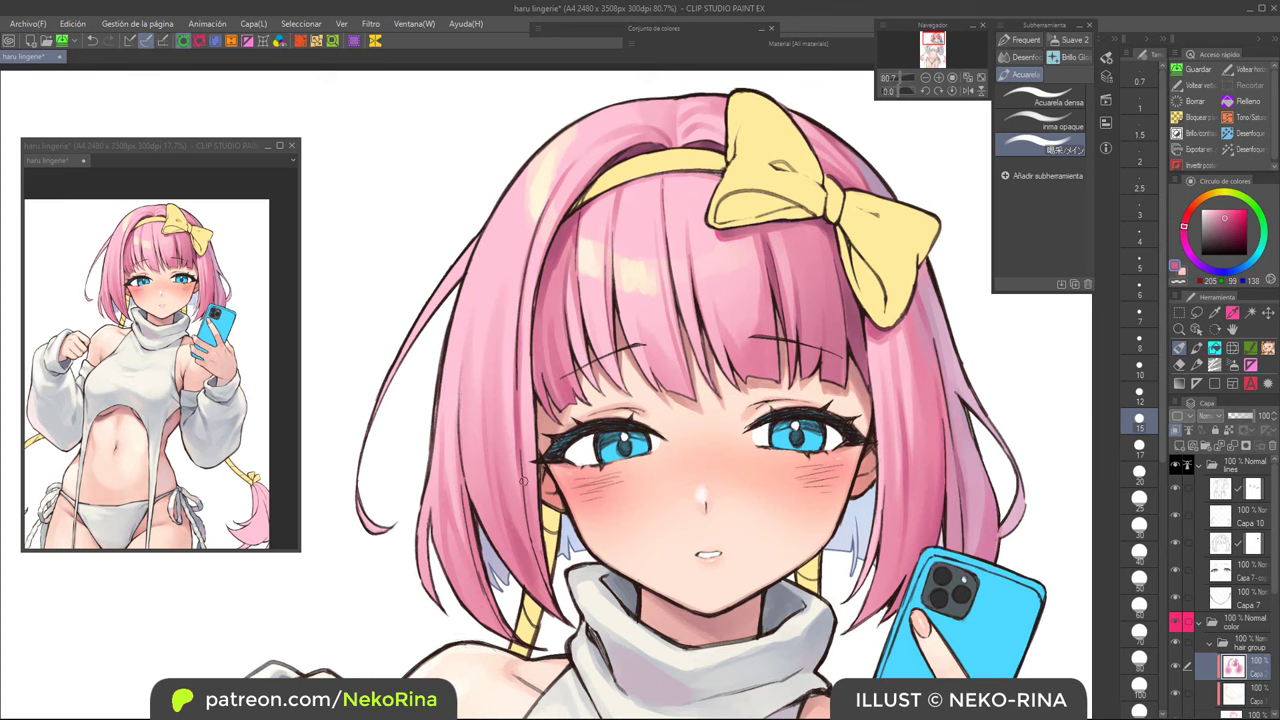
Step: Deepen the shading along the inner edge of the side lock opposite the phone at brush sizes 15 and 25
scroll(546, 506, "up", 3)
left_click_drag(518, 455, 550, 577)
left_click_drag(517, 491, 556, 620)
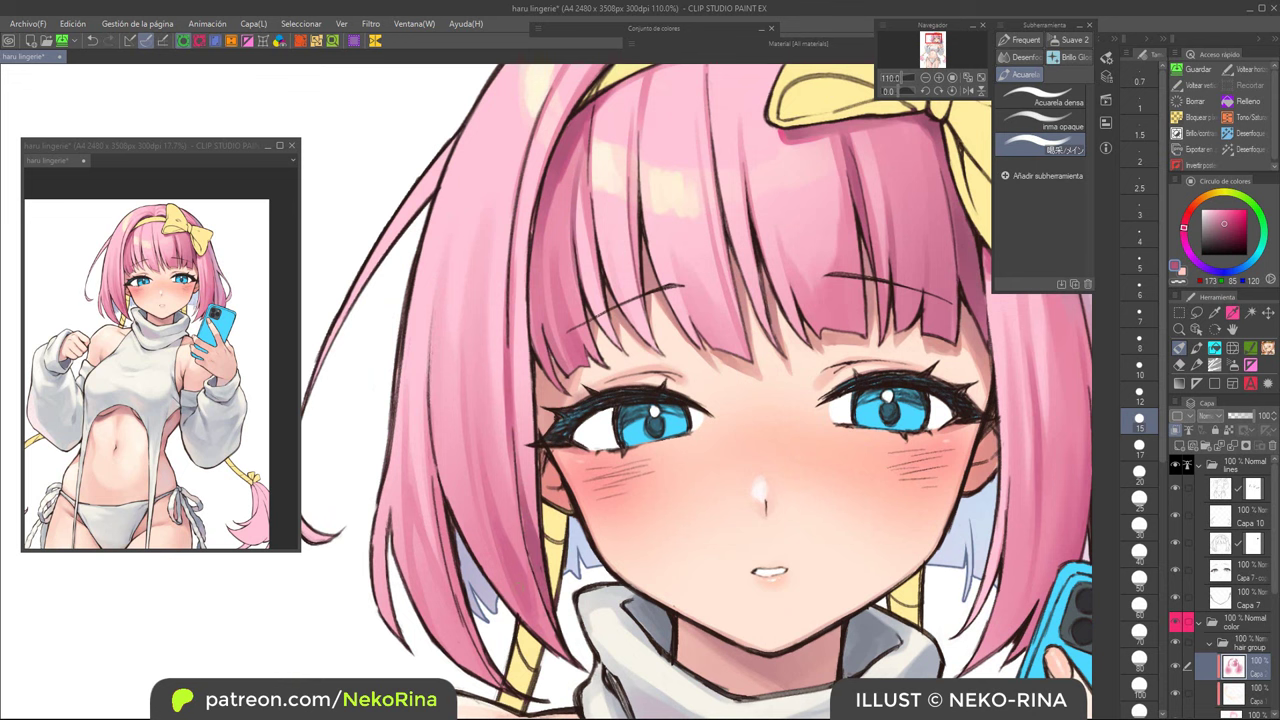
left_click_drag(526, 482, 527, 456)
key("bracketright")
key("bracketright")
key("bracketright")
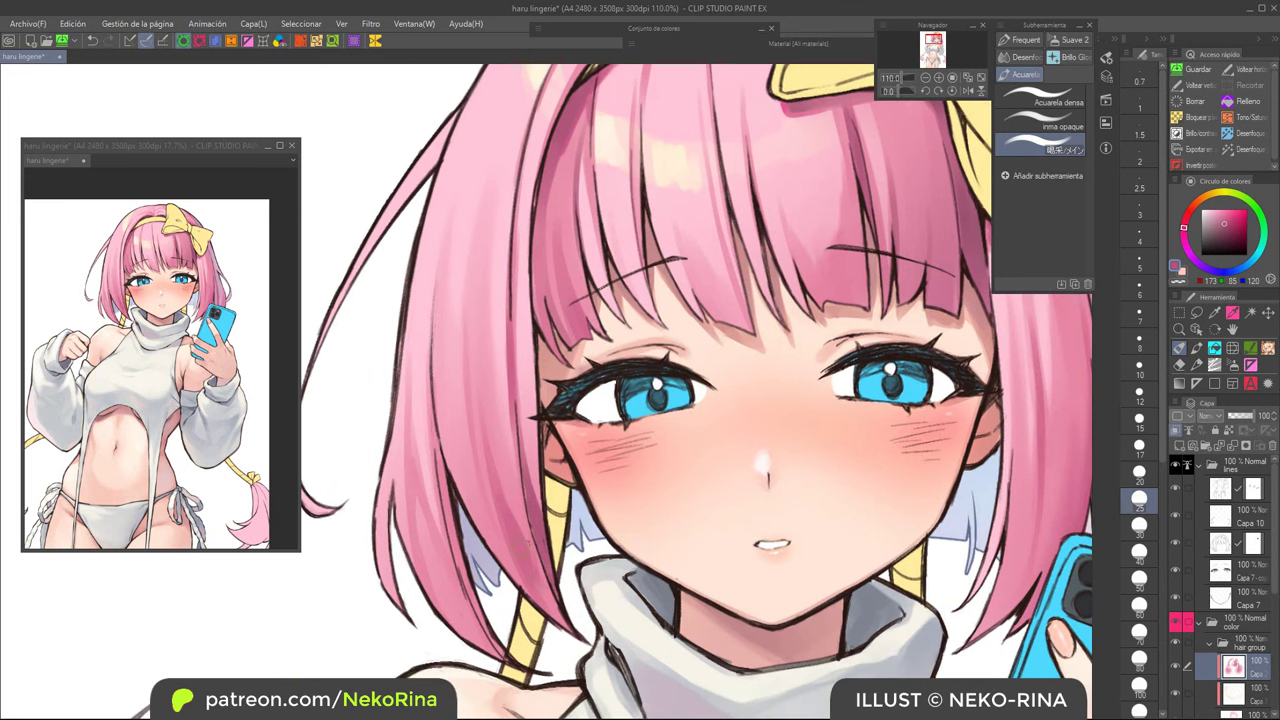
left_click_drag(534, 558, 553, 605)
Step: Add thin darker strands to the outer part of the side lock opposite the phone with a color picked from its shading
left_click(508, 506, "alt")
key("bracketleft")
key("bracketleft")
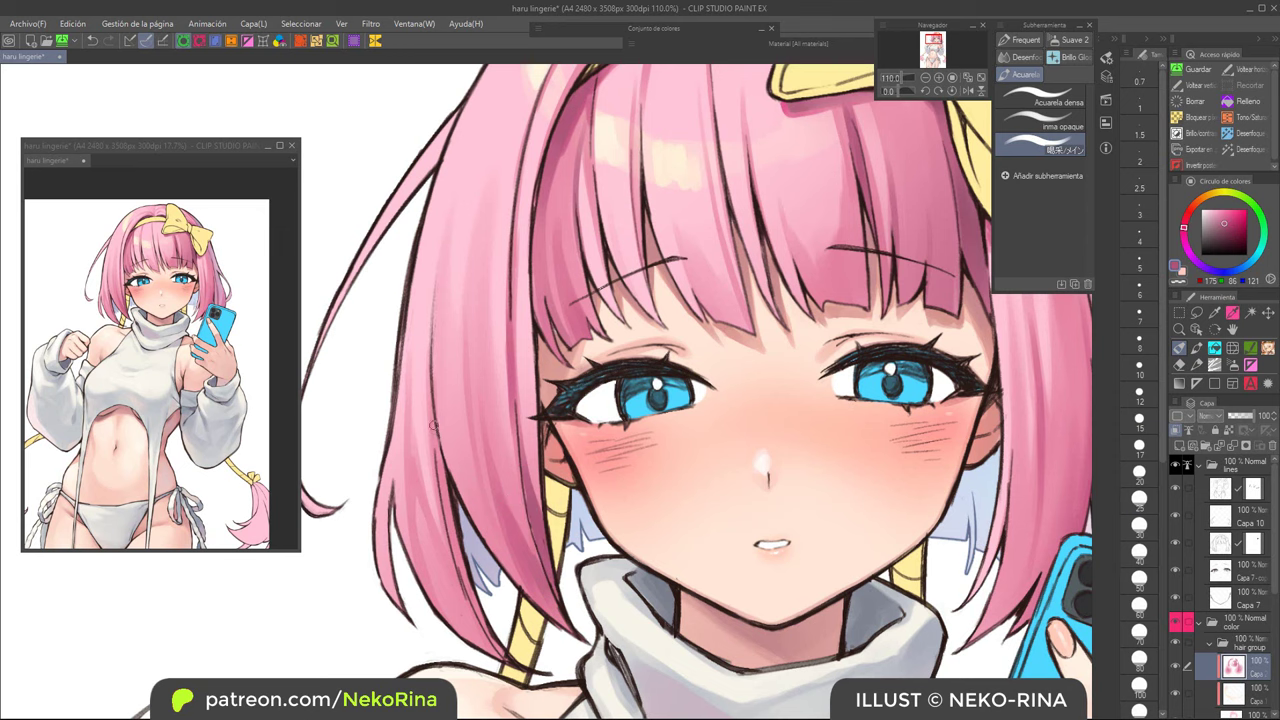
left_click_drag(432, 424, 453, 531)
mouse_move(444, 468)
left_mouse_down()
mouse_move(458, 560)
mouse_move(498, 650)
left_mouse_up()
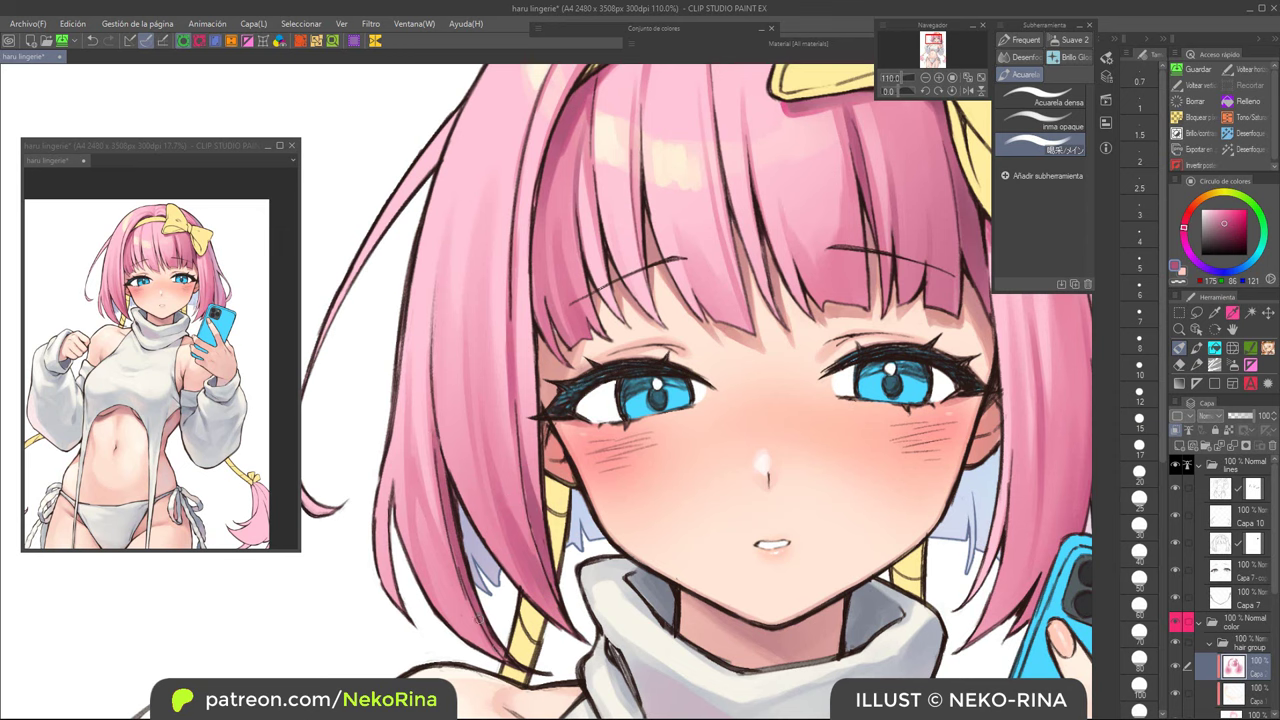
scroll(490, 519, "down", 5)
left_click_drag(490, 519, 500, 501)
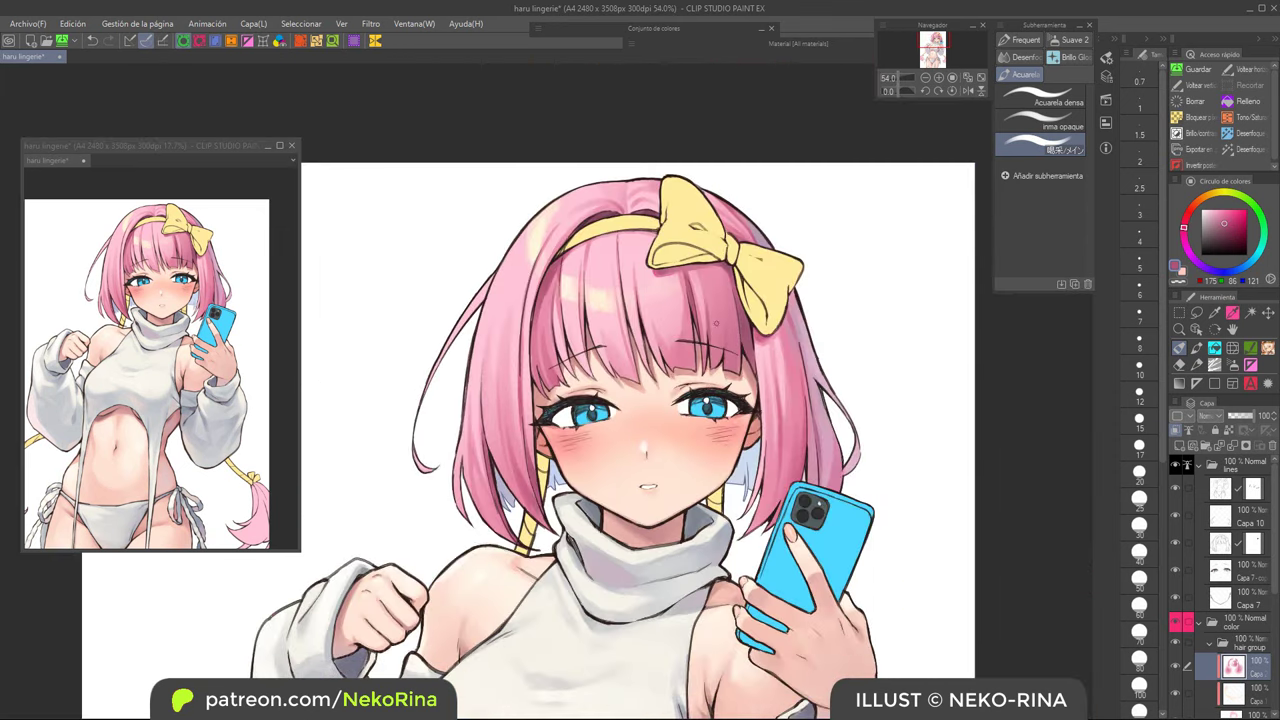
key("ctrl+z")
scroll(553, 259, "up", 3)
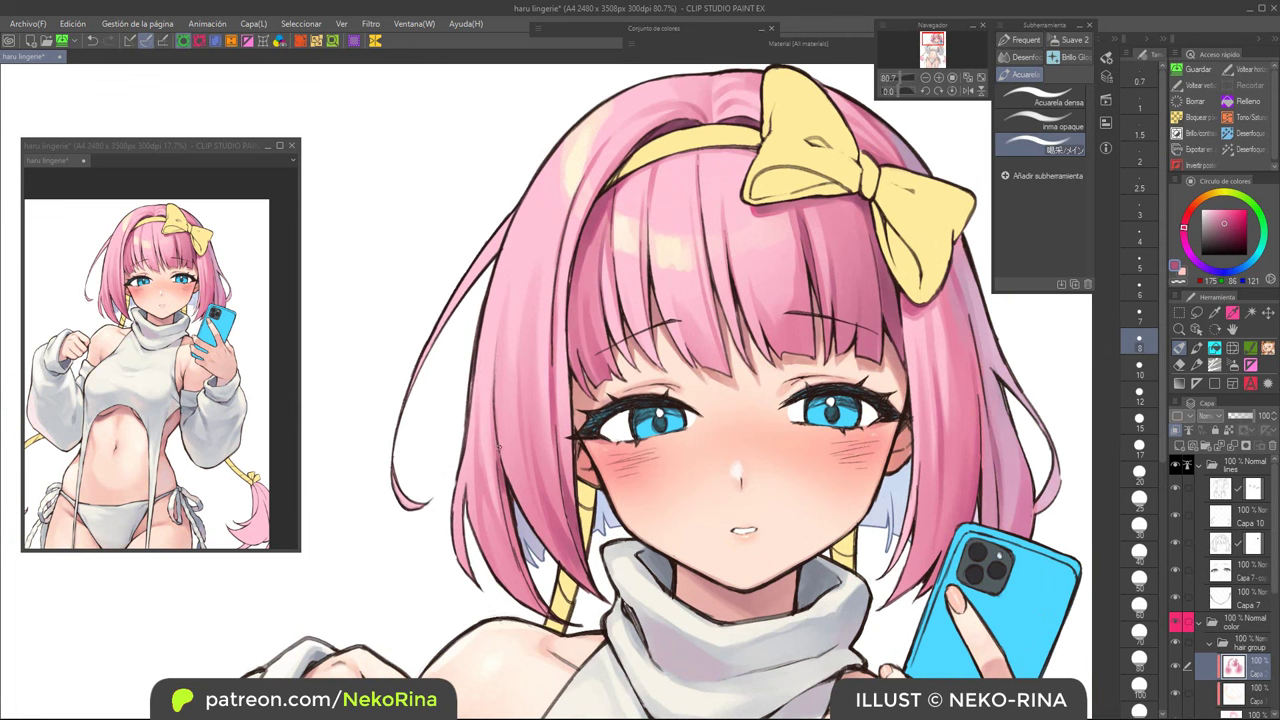
scroll(626, 318, "down", 1)
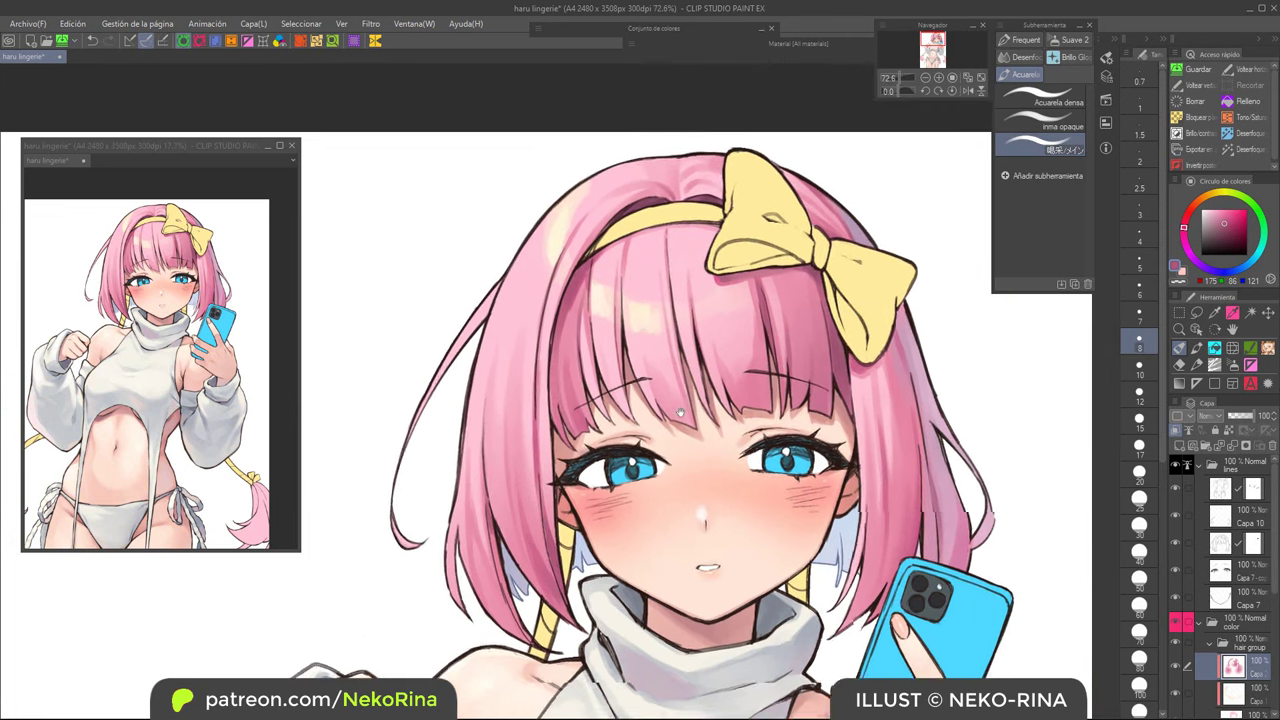
Step: Paint thin pink strands below the yellow crown highlight with a pink picked from the hair
left_click(556, 311, "alt")
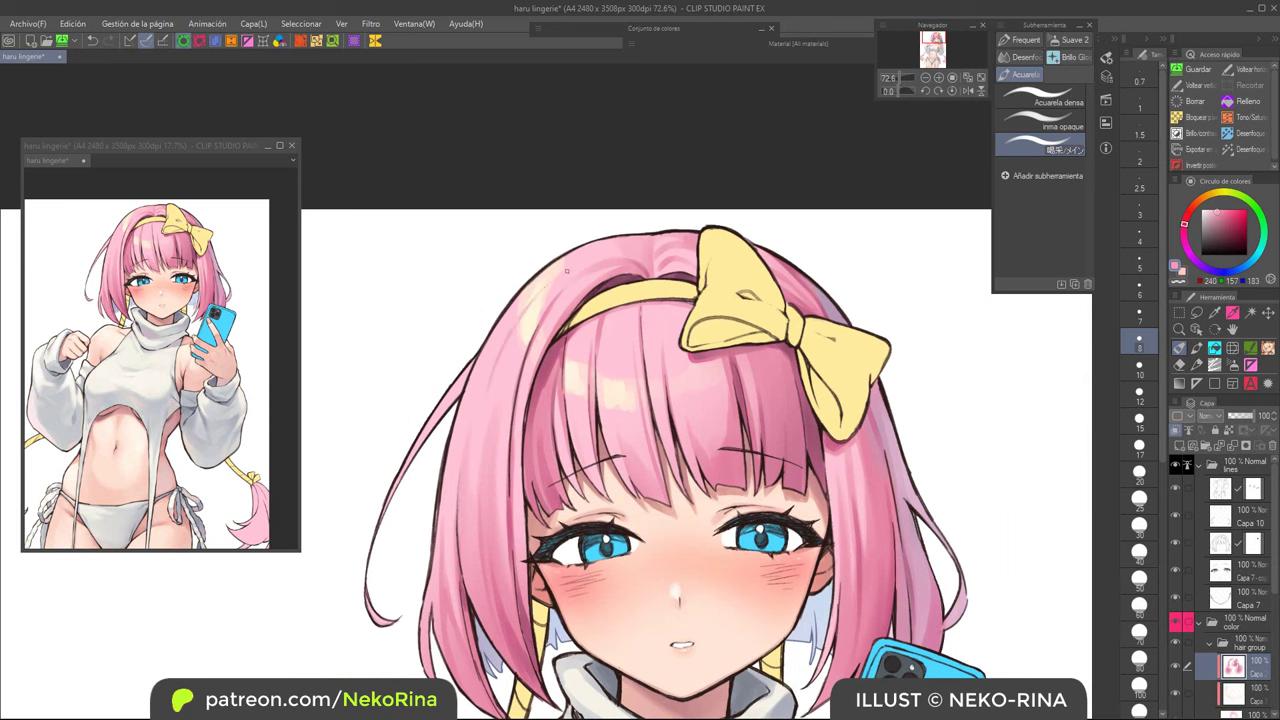
scroll(658, 209, "up", 3)
mouse_move(602, 347)
left_mouse_down()
mouse_move(644, 329)
mouse_move(628, 354)
mouse_move(596, 323)
left_mouse_up()
mouse_move(583, 440)
left_mouse_down()
mouse_move(591, 424)
mouse_move(625, 449)
left_mouse_up()
key("bracketright")
scroll(517, 300, "up", 3)
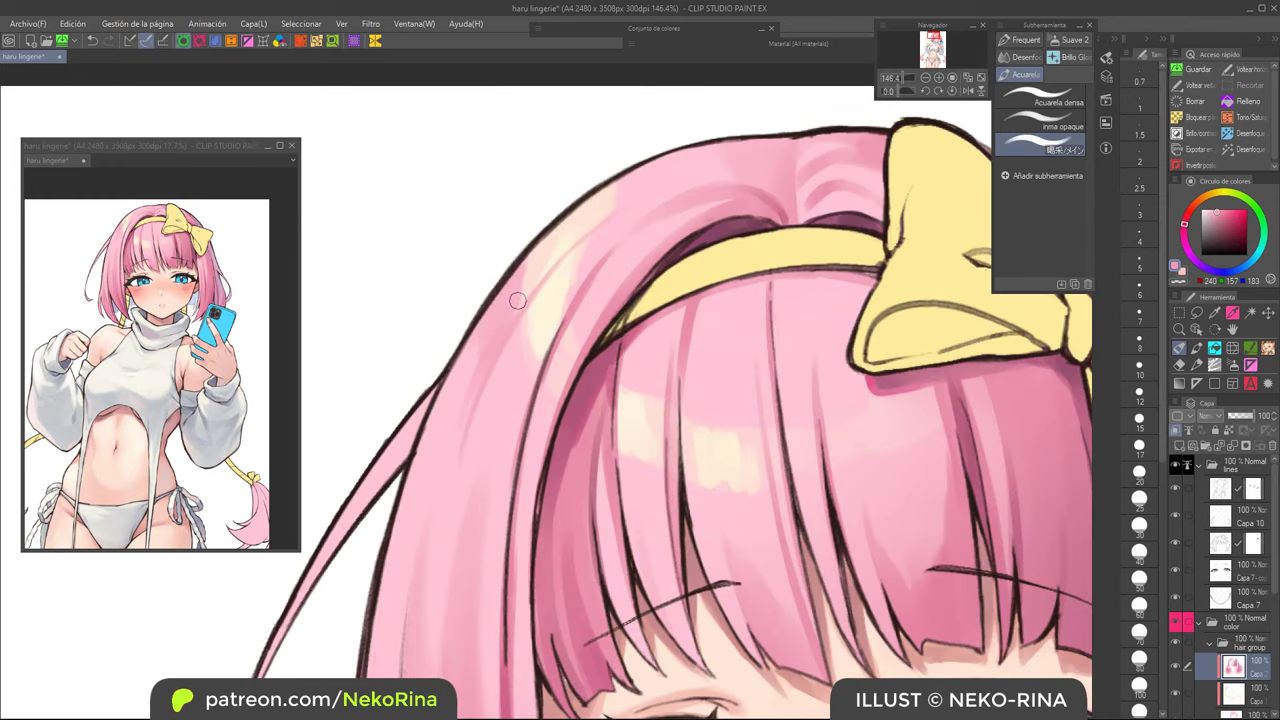
Step: Refine the strands beside the yellow crown highlight, thinning them with transparent color at brush size 7
key("c")
key("[")
key("[")
key("[")
key("[")
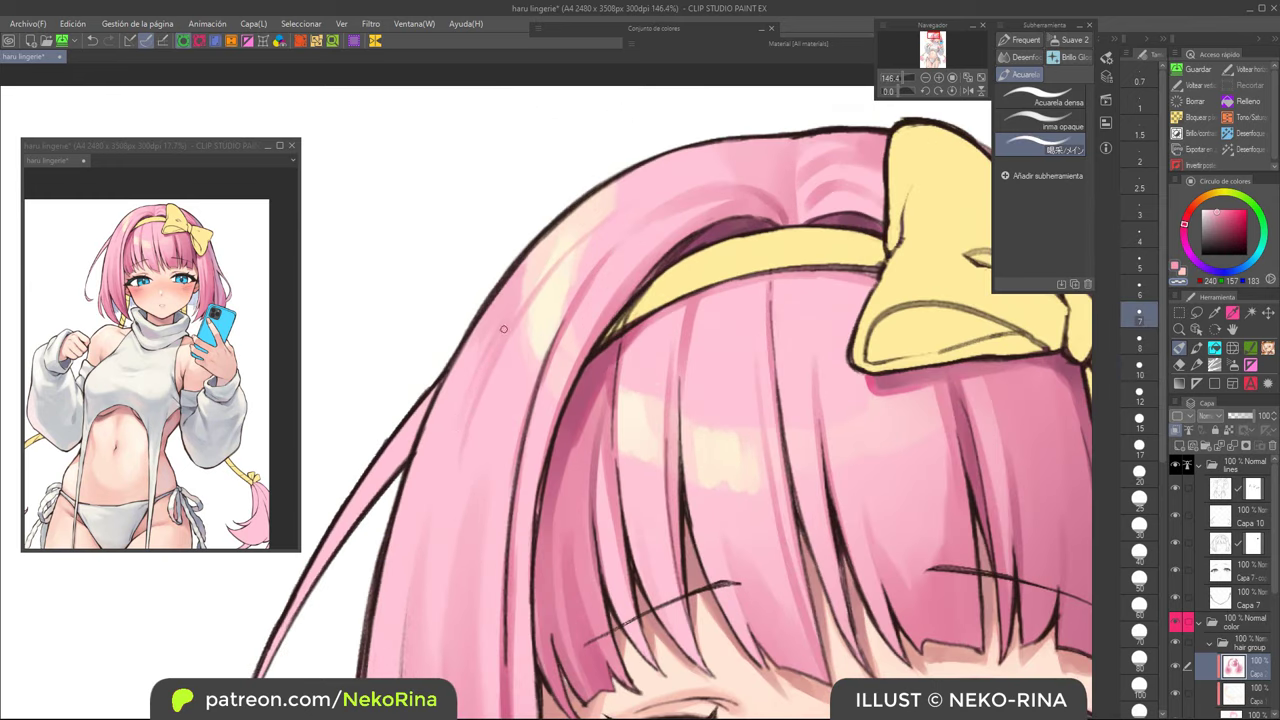
key("c")
key("]")
key("]")
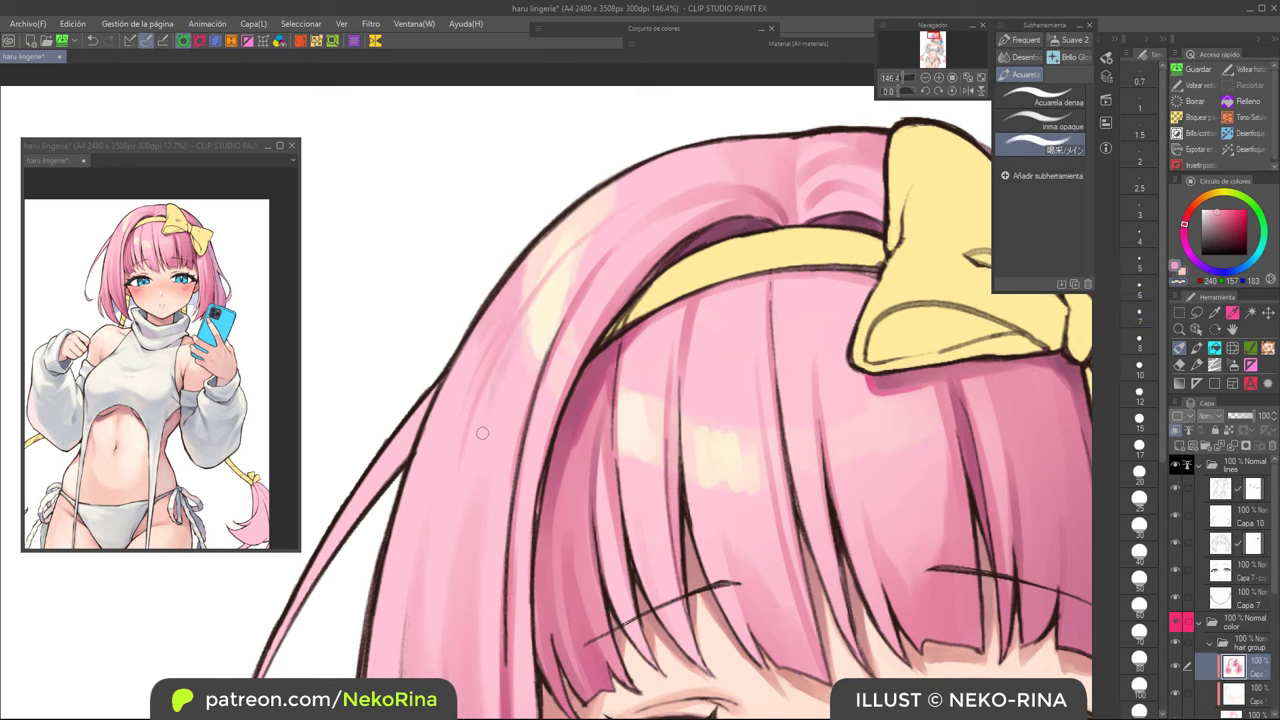
Step: Blend the upper side lock below the crown highlight at brush size 30 and trim its strands with a smaller brush
left_click_drag(512, 392, 522, 343)
key("]")
key("]")
key("]")
left_click_drag(522, 388, 501, 446)
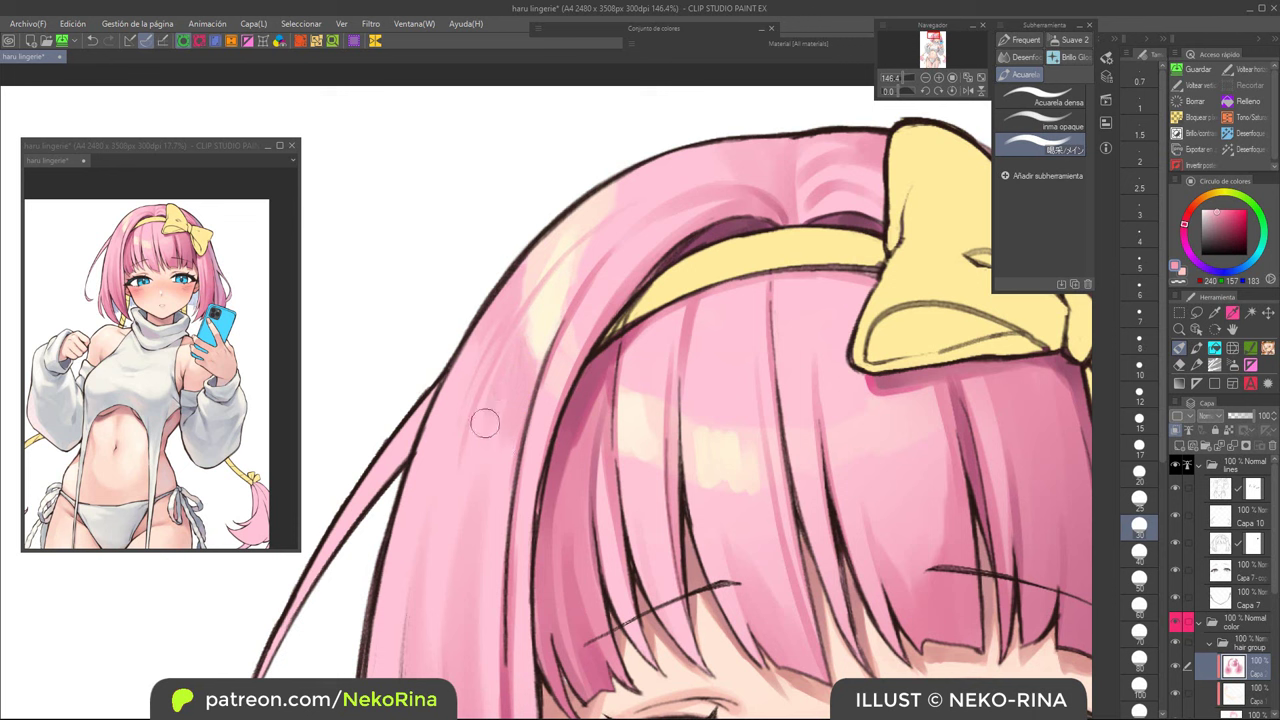
key("c")
key("[")
key("[")
key("[")
key("[")
key("[")
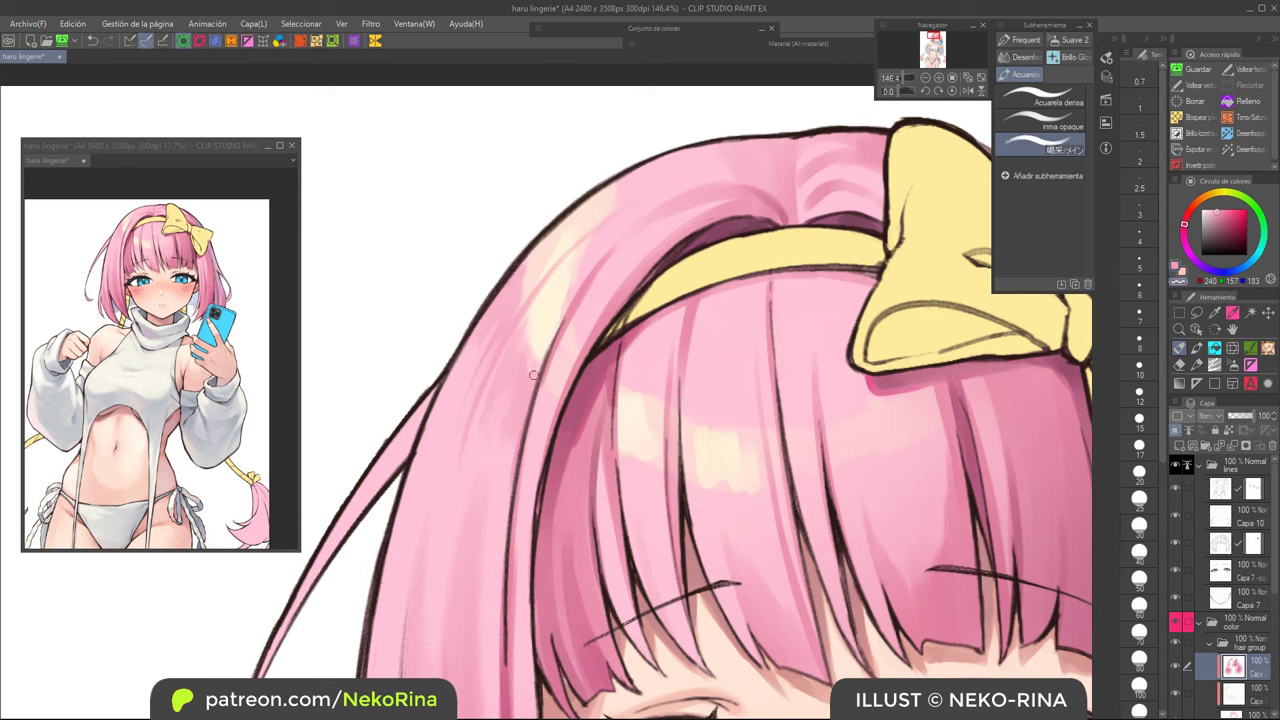
Step: Touch up the strands between the crown highlight and the headband at brush sizes 15 and 7
scroll(497, 492, "down", 4)
scroll(525, 399, "up", 3)
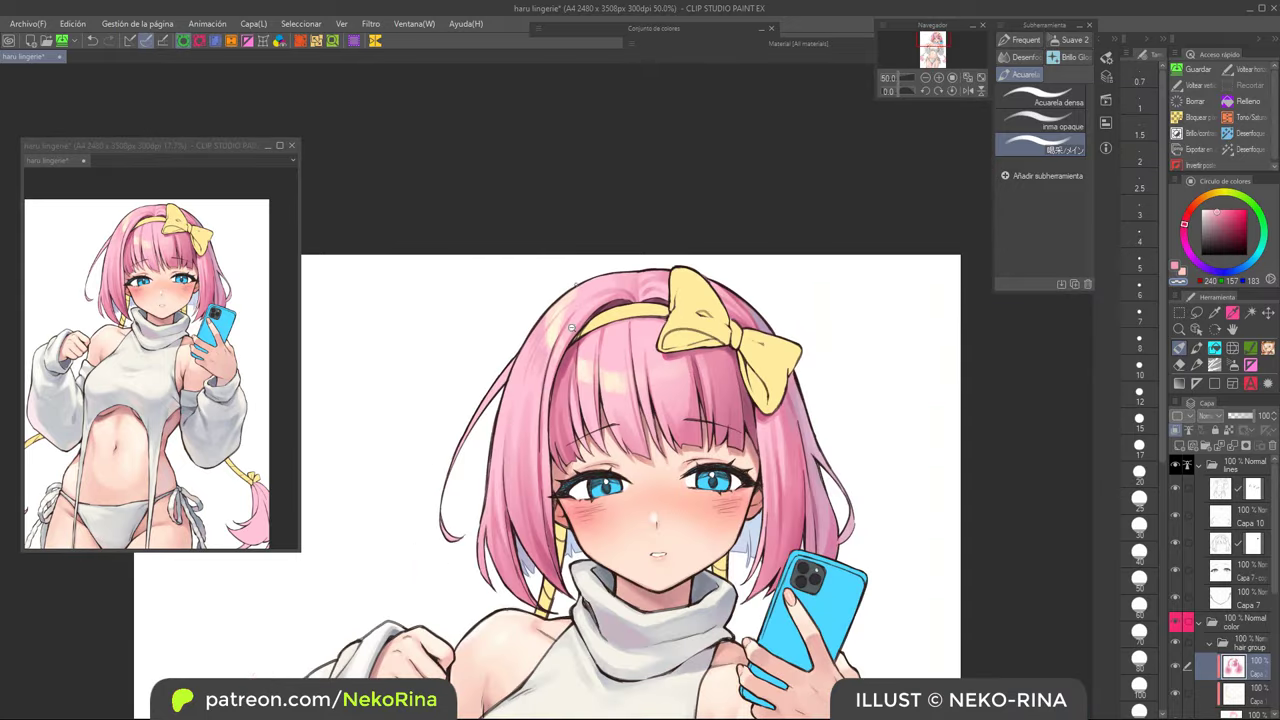
key("]")
key("]")
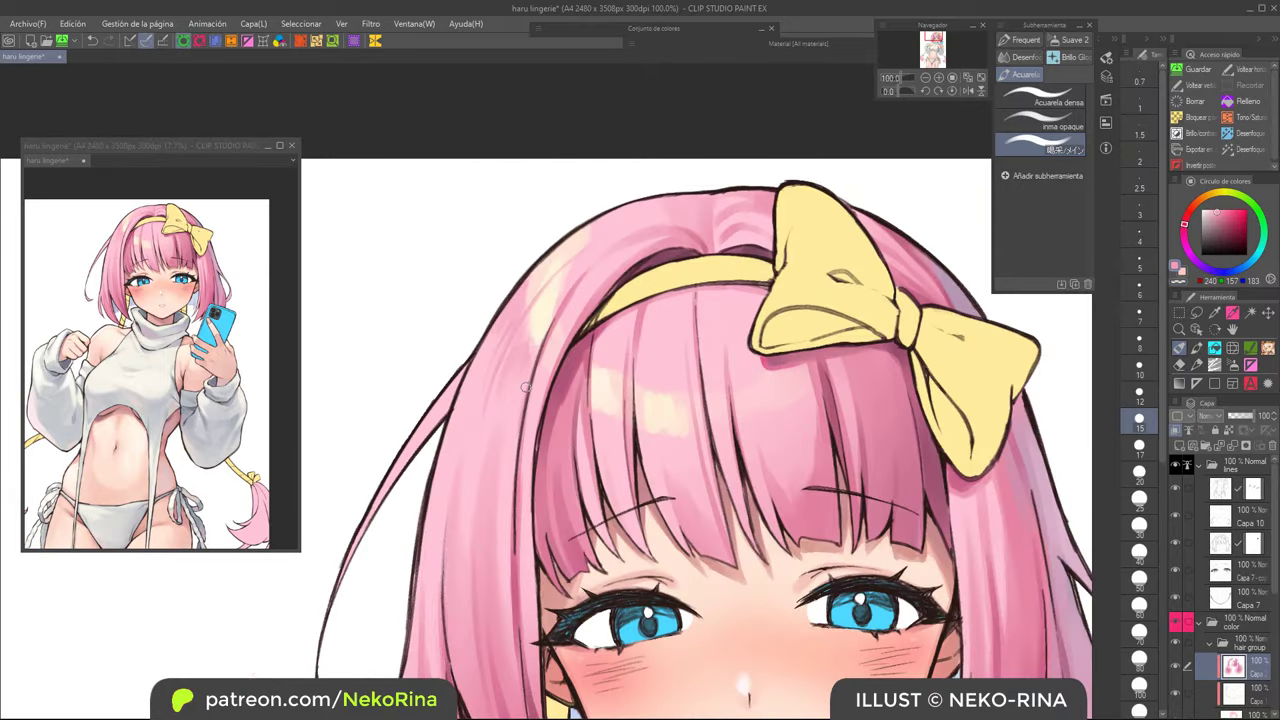
key("[")
key("[")
key("[")
key("[")
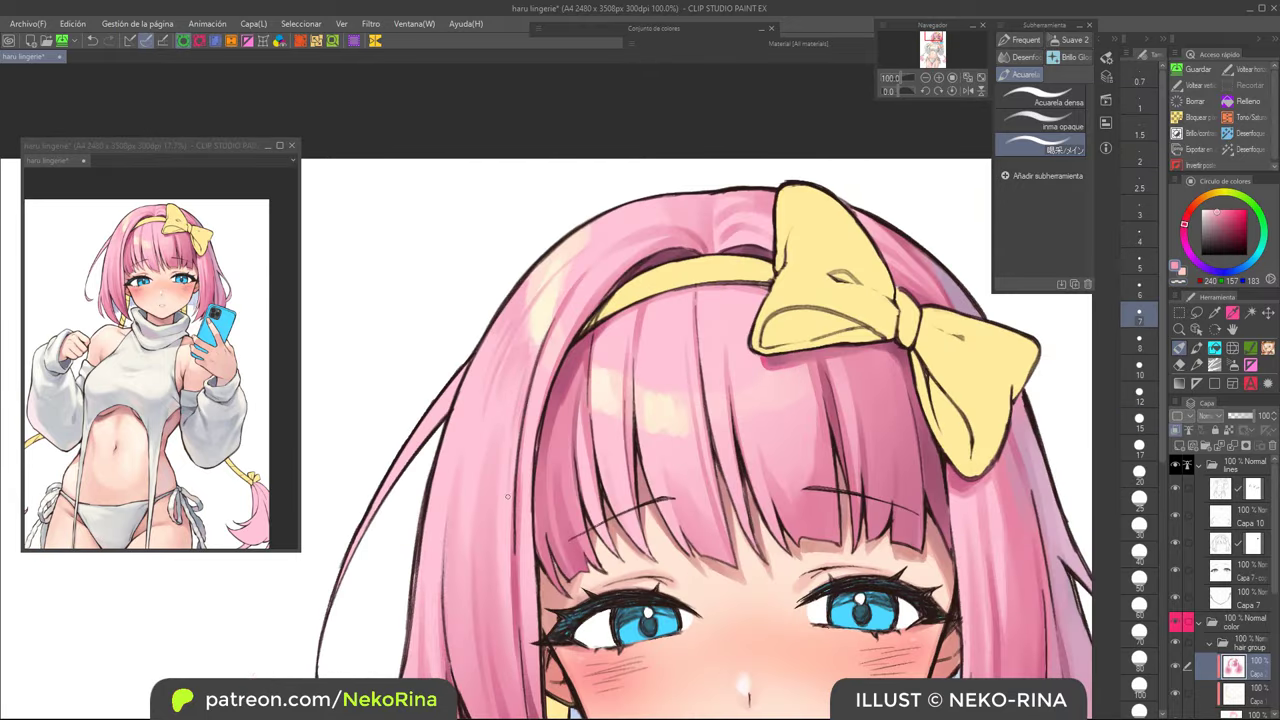
Step: Refine the fine strands around the hair parting above the headband at brush size 7, using transparent color
left_click_drag(654, 350, 631, 396)
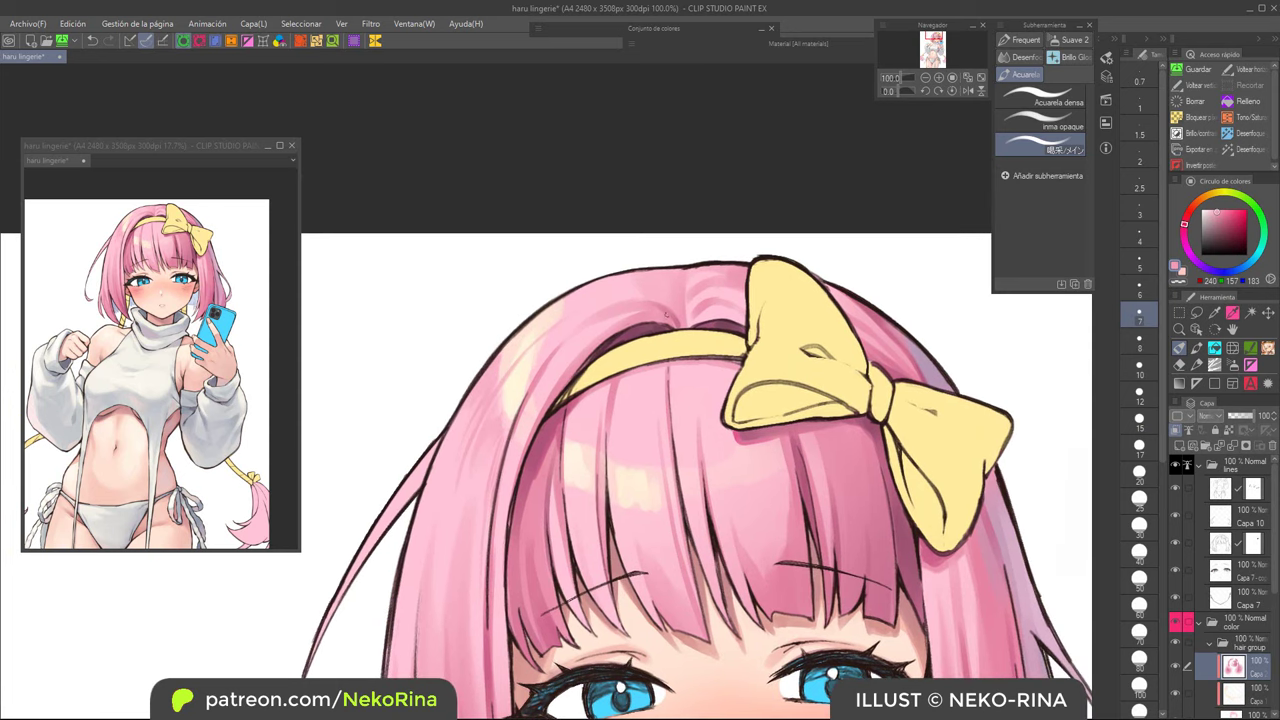
scroll(666, 312, "up", 1)
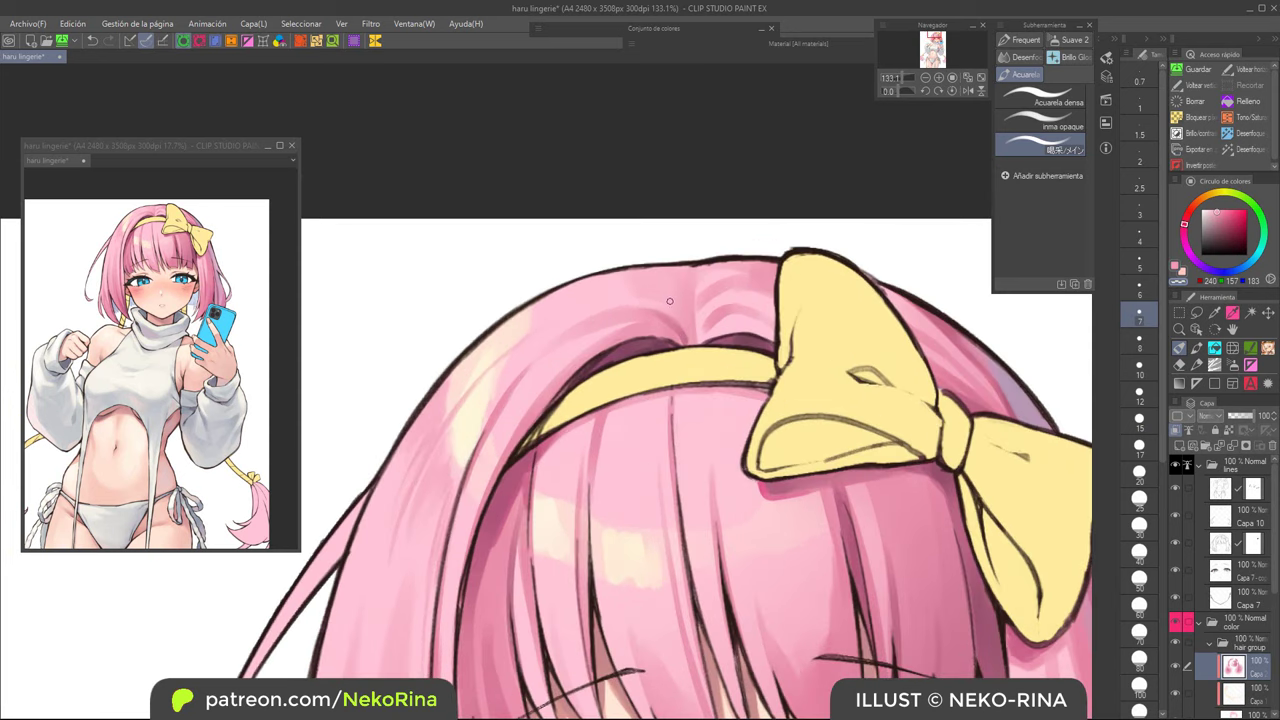
key("c")
left_click_drag(714, 233, 508, 242)
key("c")
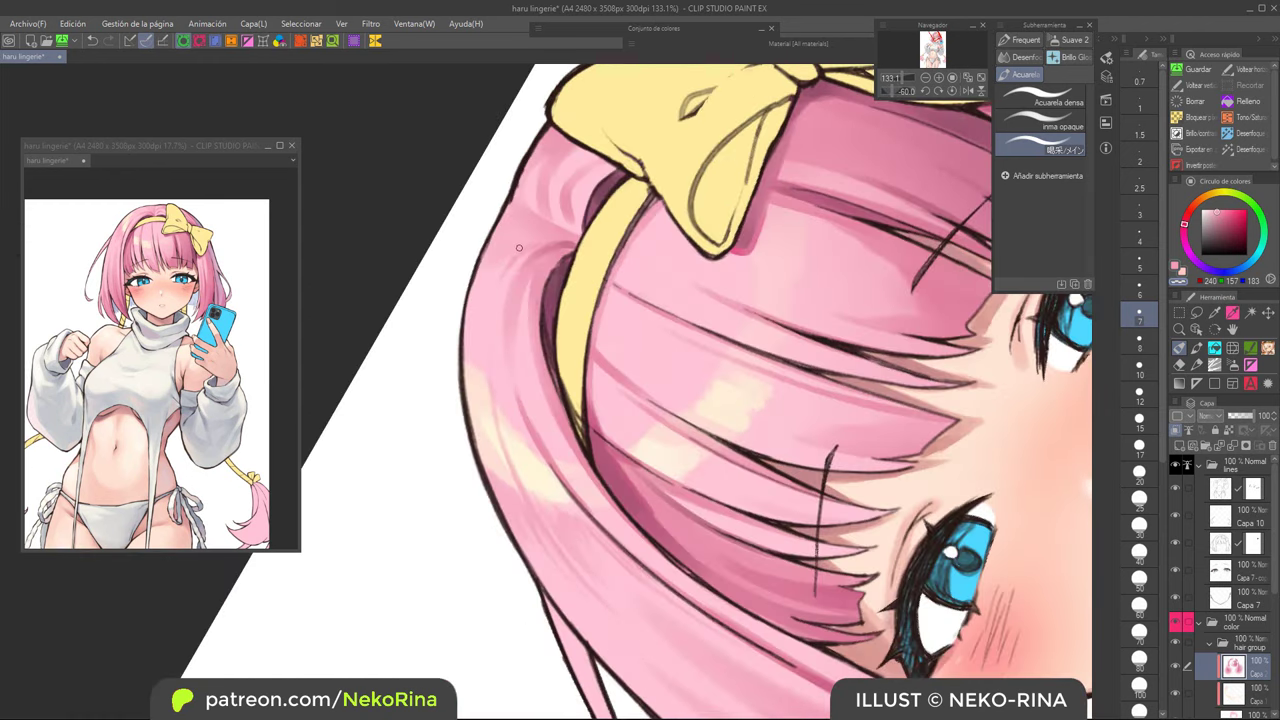
key("ctrl+at")
left_click_drag(728, 307, 710, 354)
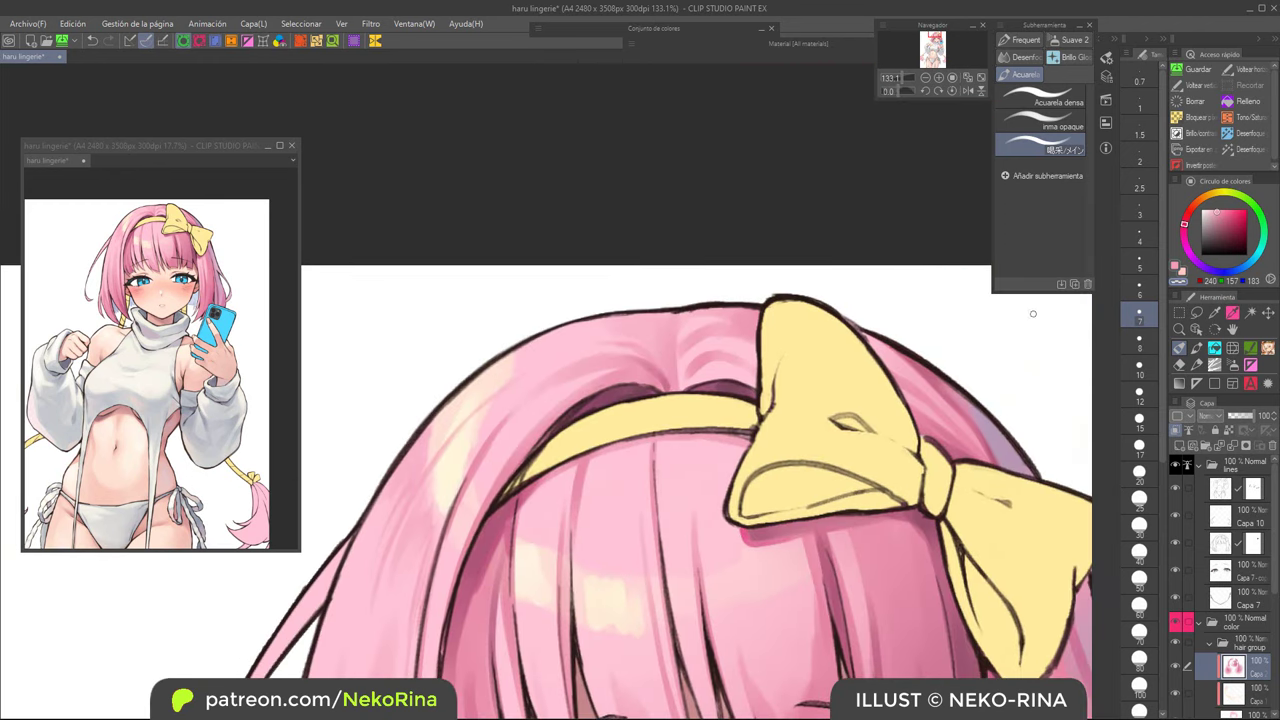
Step: Tint the top edge of the hair beside the parting light blue at brush size 15
left_click(1254, 263)
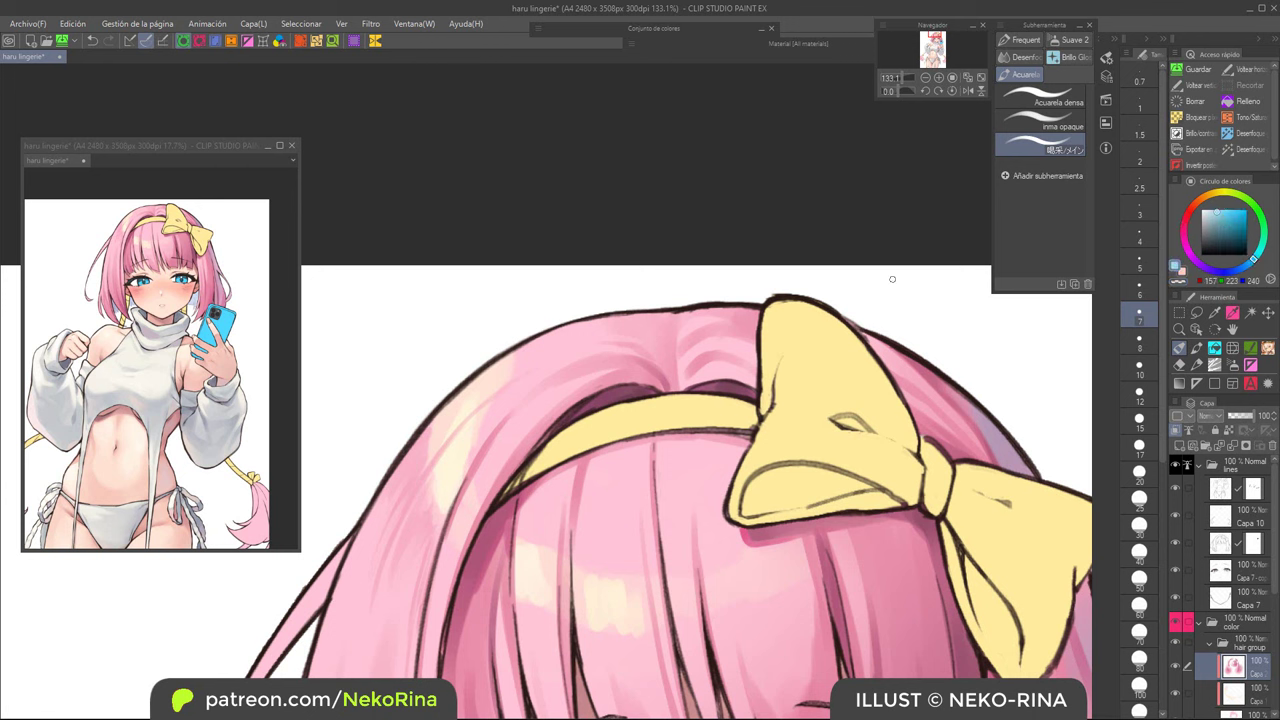
key("bracketright")
key("bracketright")
key("bracketright")
key("bracketright")
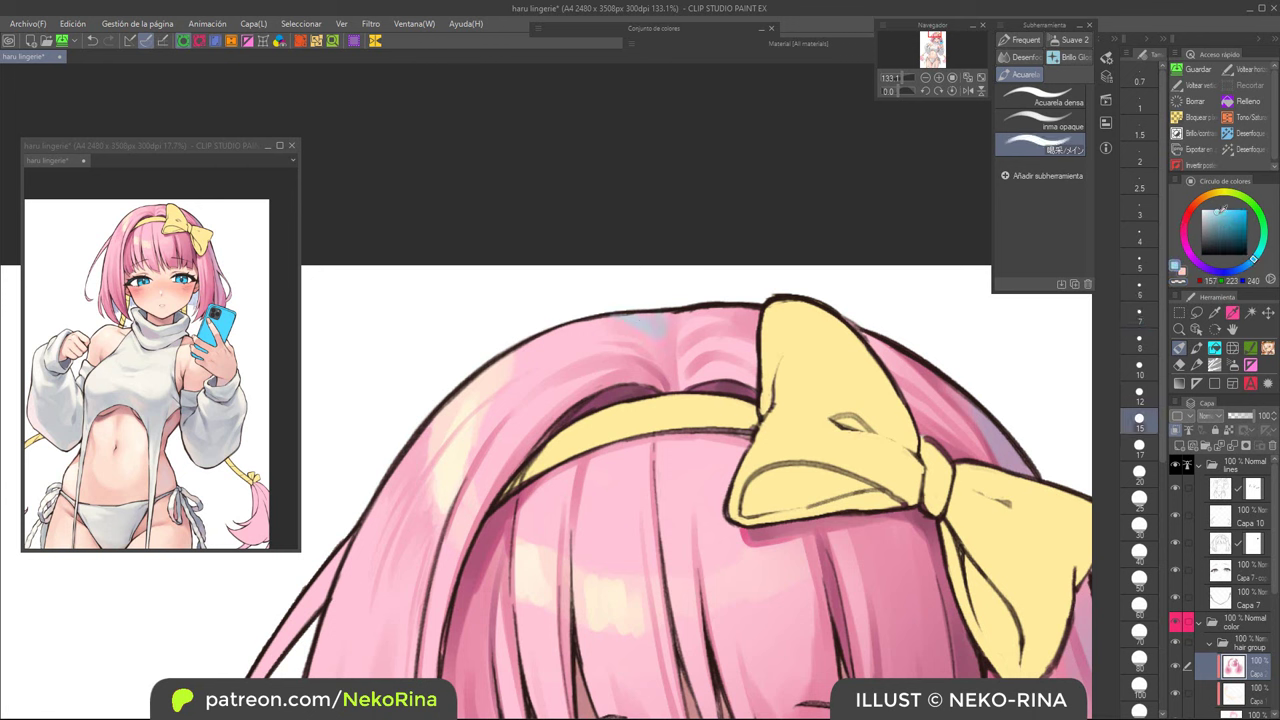
left_click_drag(604, 314, 669, 342)
Step: Lighten the blue tint beside the parting and touch up the crown's outer edge with a pale cream picked from the highlight
left_click(480, 395, "alt")
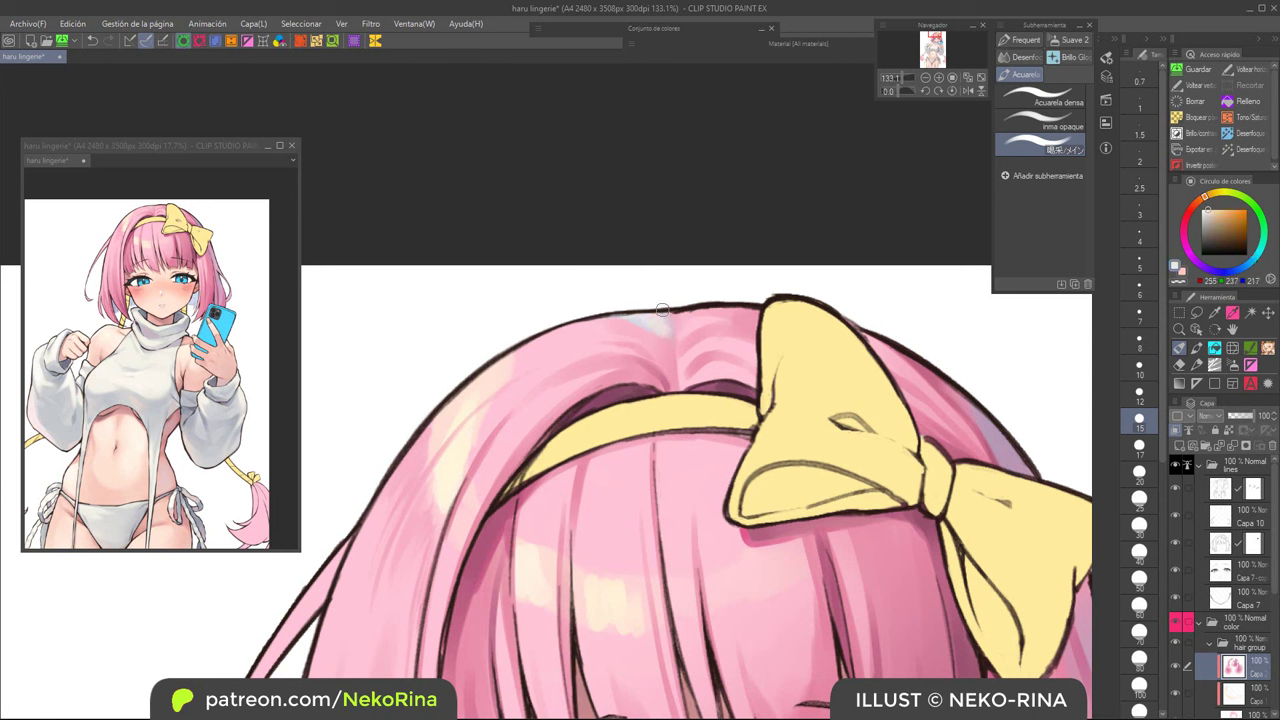
key("minus")
key("minus")
key("minus")
key("minus")
key("minus")
key("minus")
key("minus")
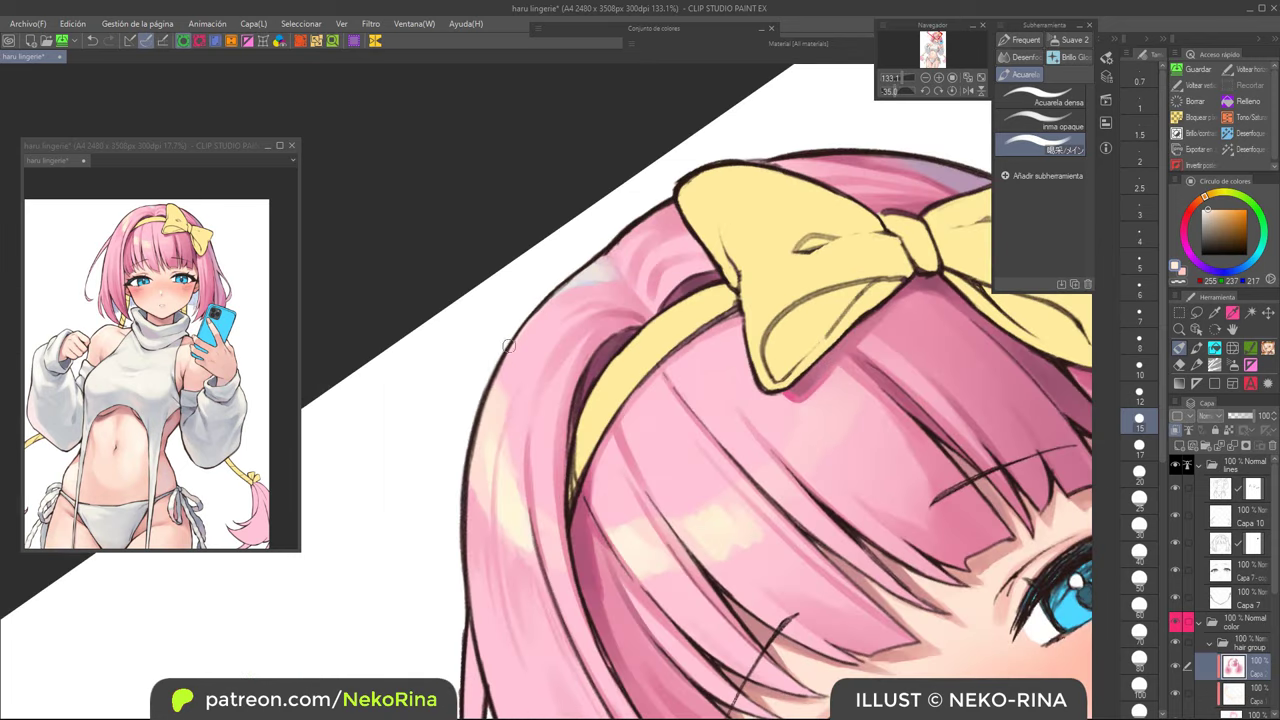
key("ctrl+at")
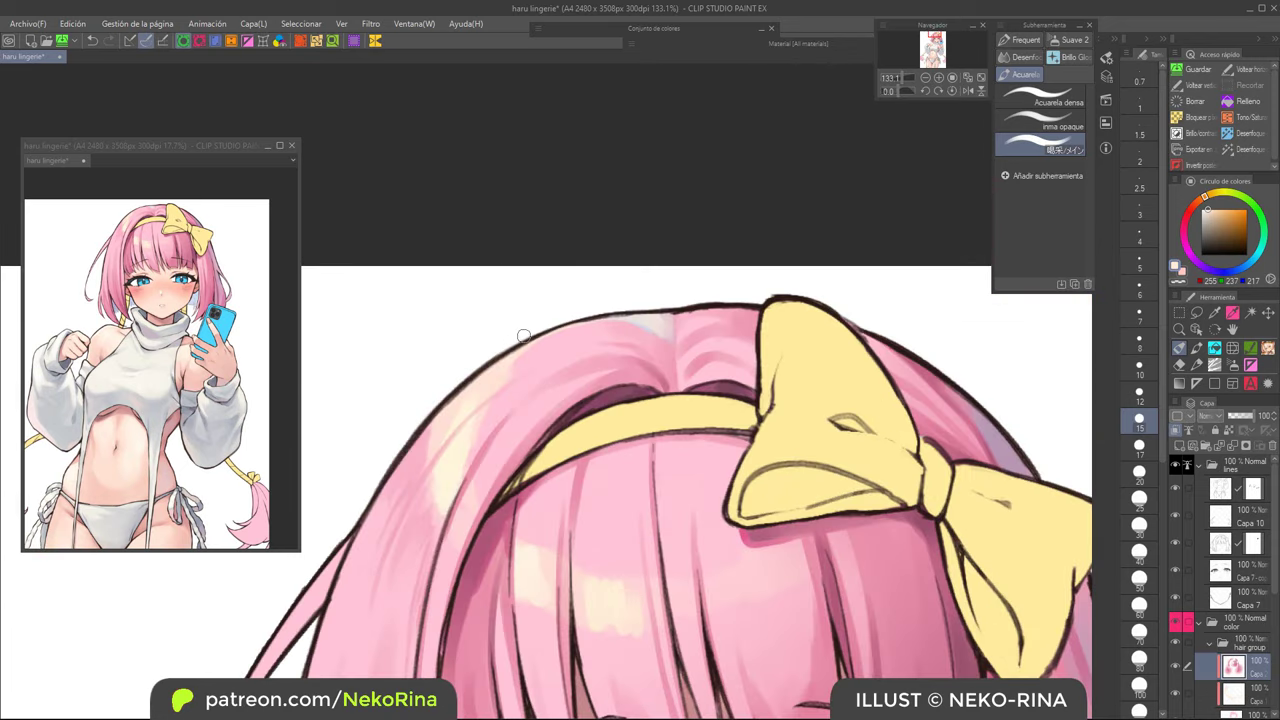
Step: Identify the hair highlight layer by toggling its visibility, select it, and pick a pale yellow from the crown highlight
scroll(1256, 657, "down", 5)
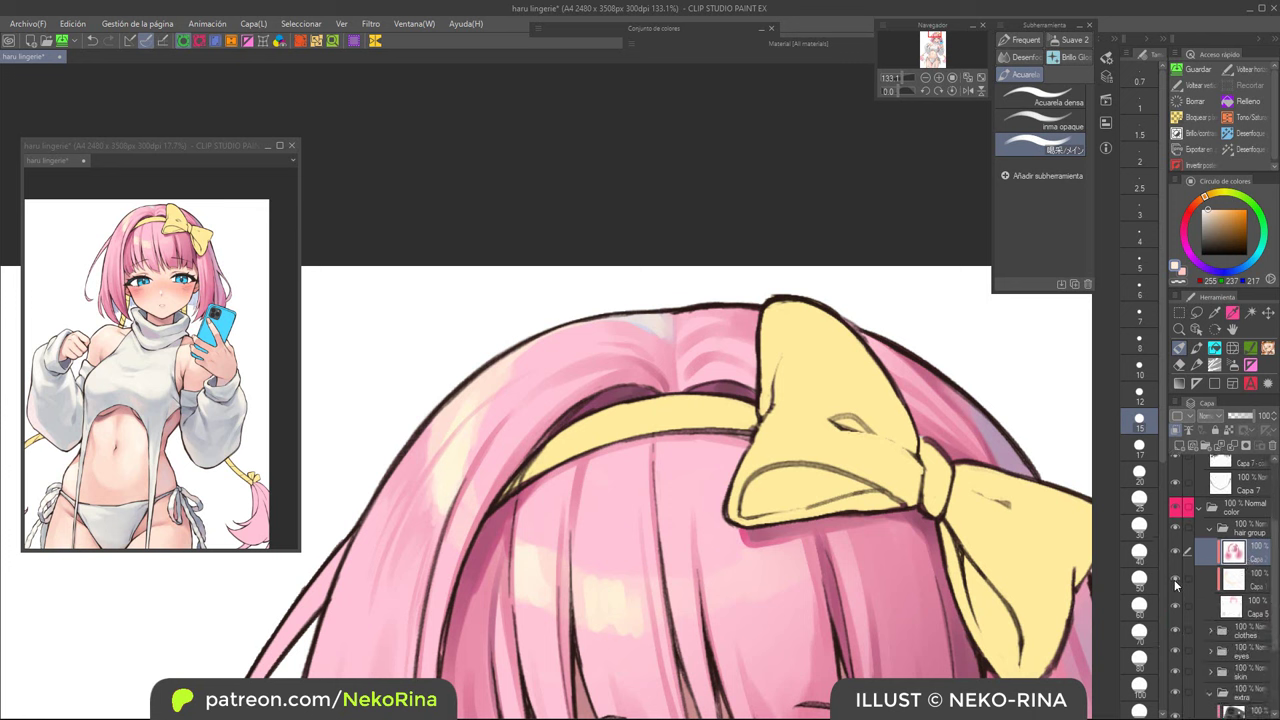
left_click(1176, 585)
left_click(1176, 585)
left_click(1208, 580)
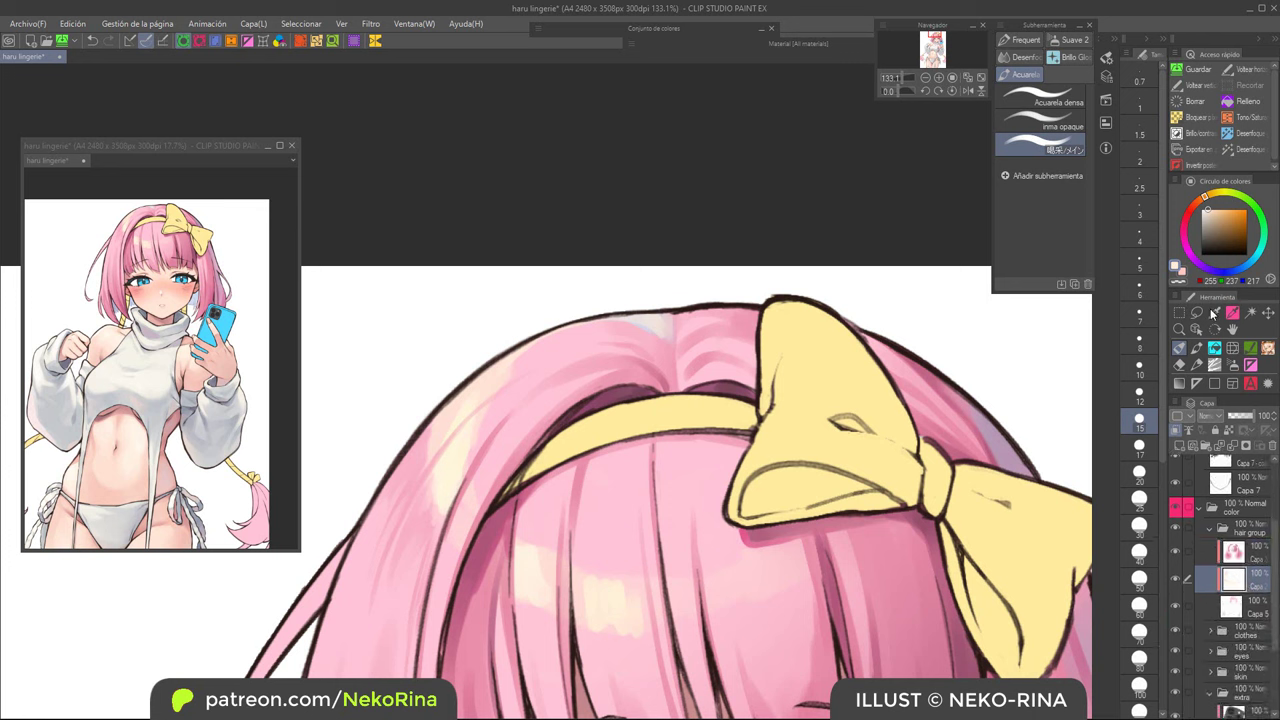
left_click_drag(777, 453, 859, 341)
left_click(537, 354, "alt")
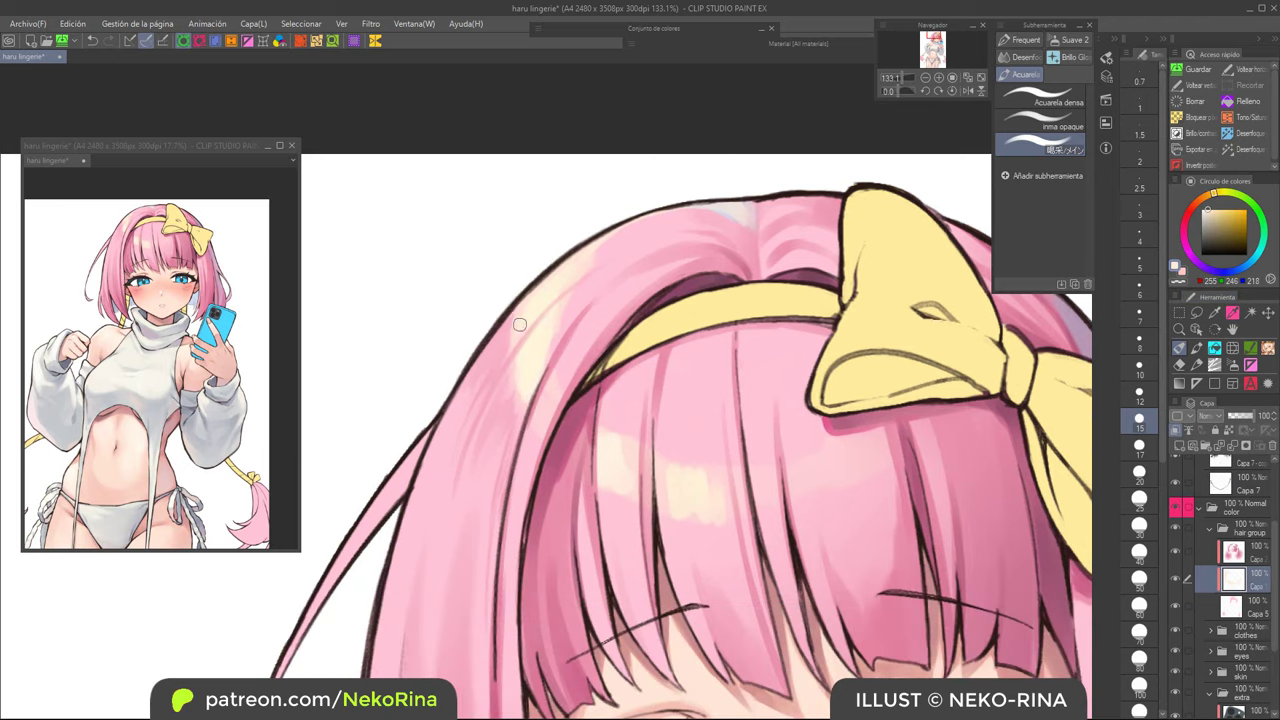
left_click_drag(637, 409, 609, 387)
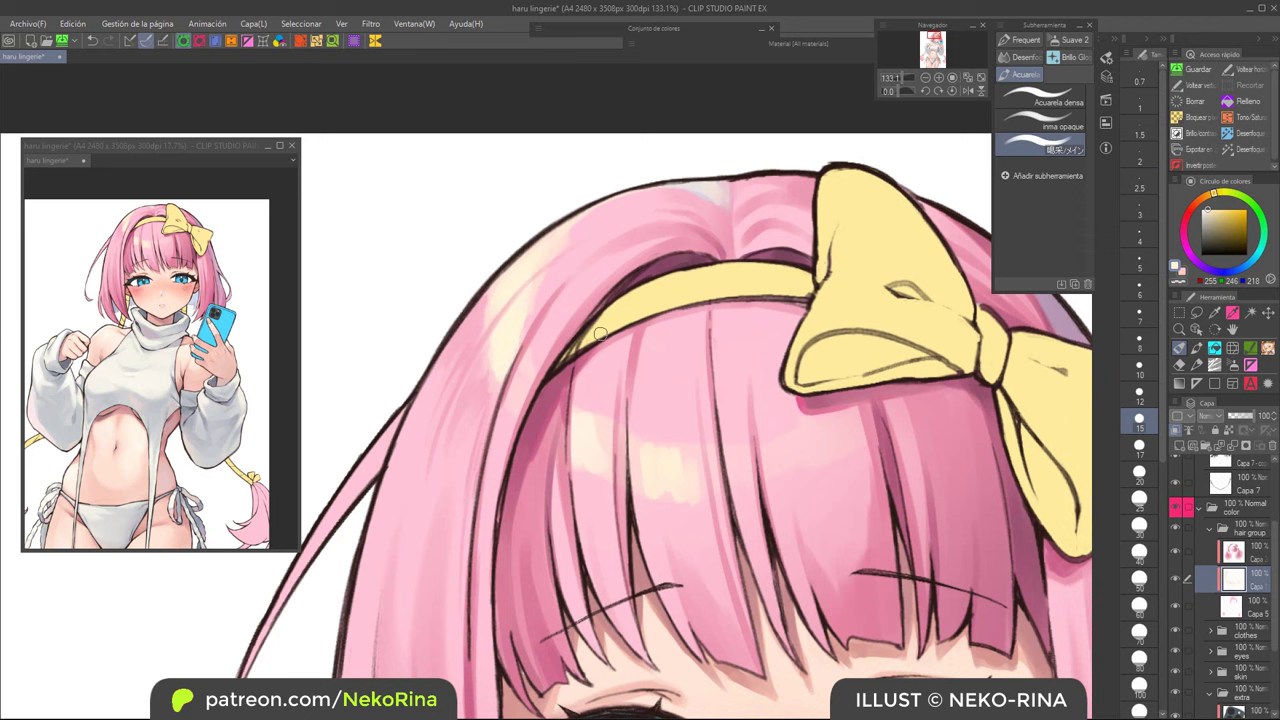
Step: Soften and widen the highlight on the bangs with a pale peach picked from it, using brush size 40
left_click(608, 435, "alt")
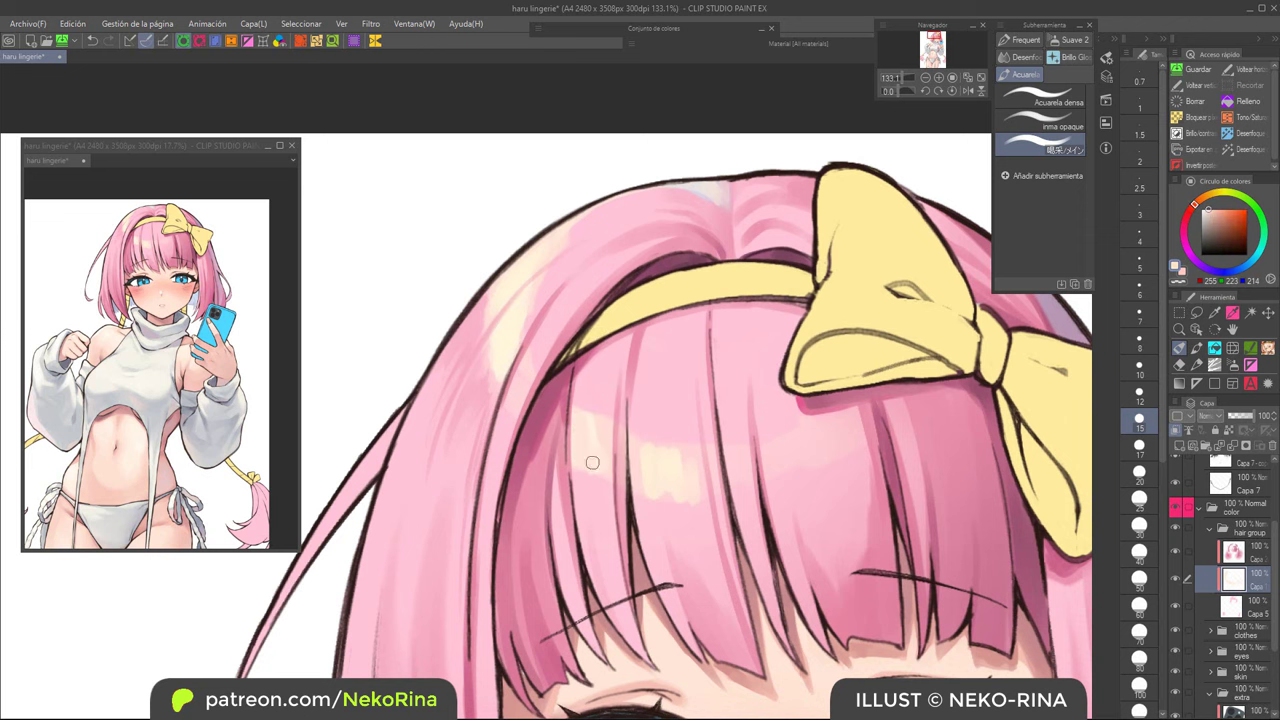
left_click_drag(602, 228, 568, 436)
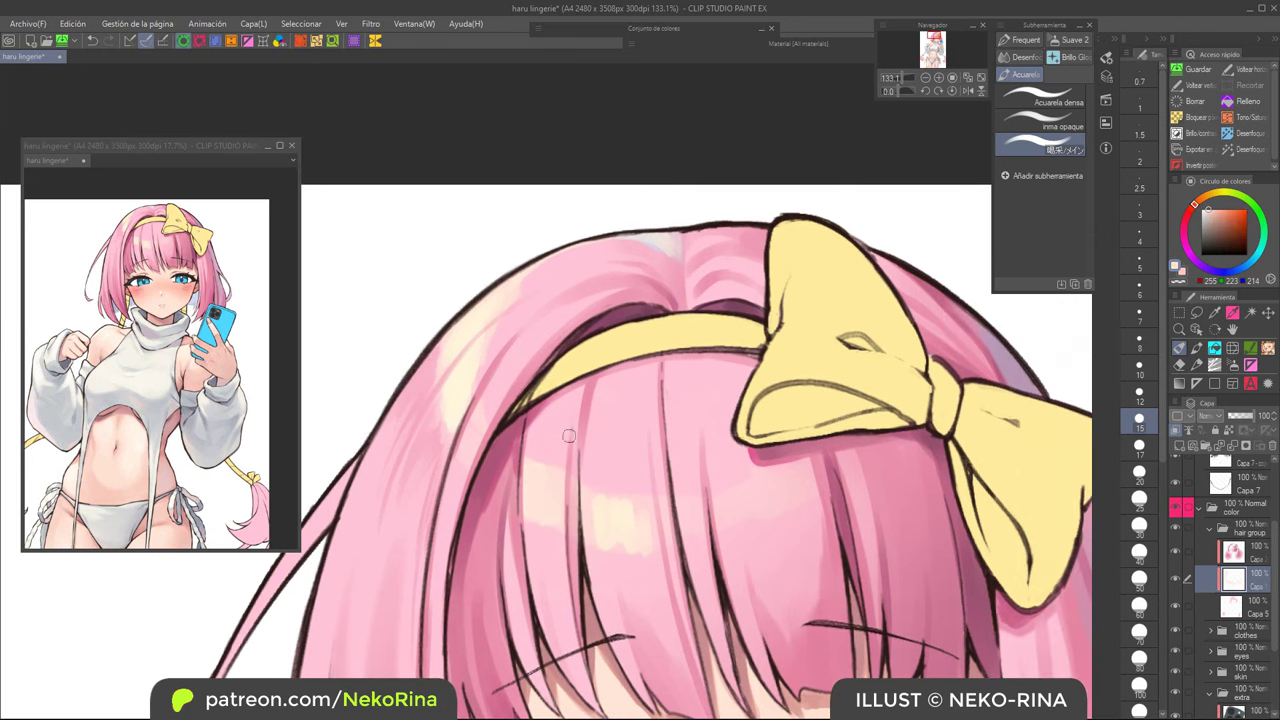
left_click(547, 491, "alt")
key("bracketright")
key("bracketright")
key("bracketright")
key("bracketright")
key("bracketright")
left_click_drag(541, 500, 549, 480)
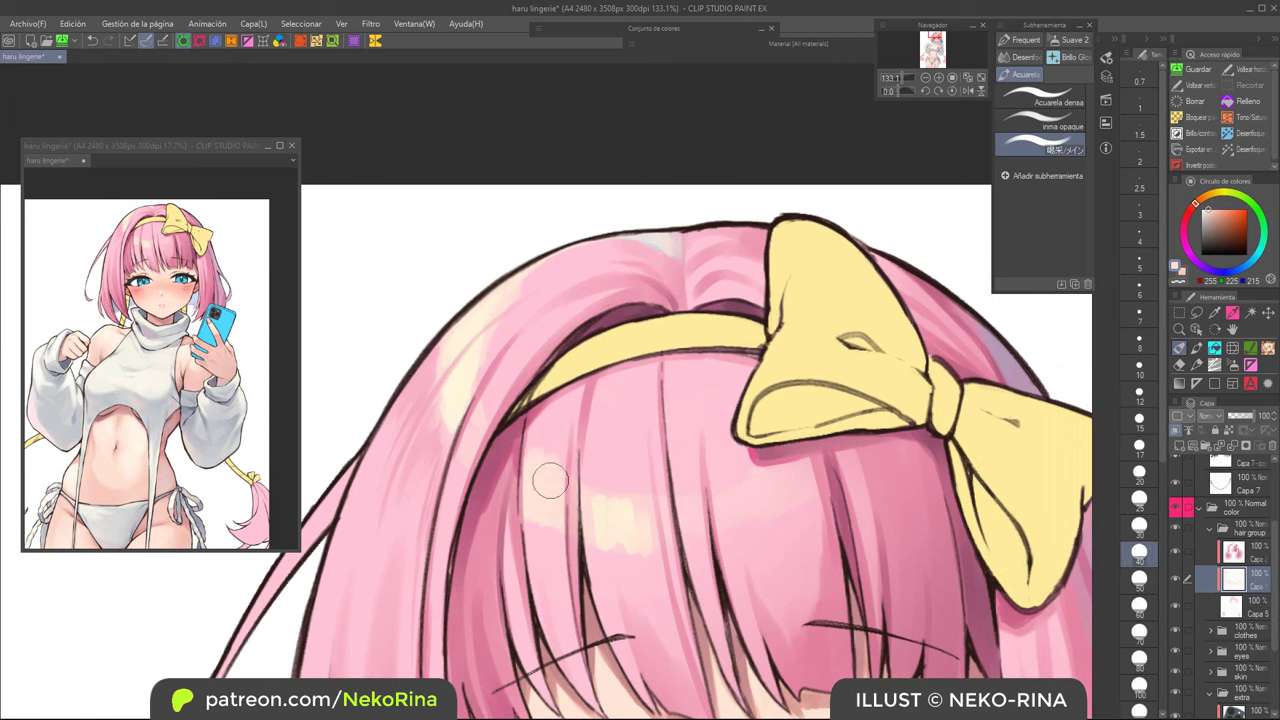
Step: Trim the bangs' highlights and cut thin gaps into them with transparent color at brush sizes 15 and 8
key("bracketleft")
key("bracketleft")
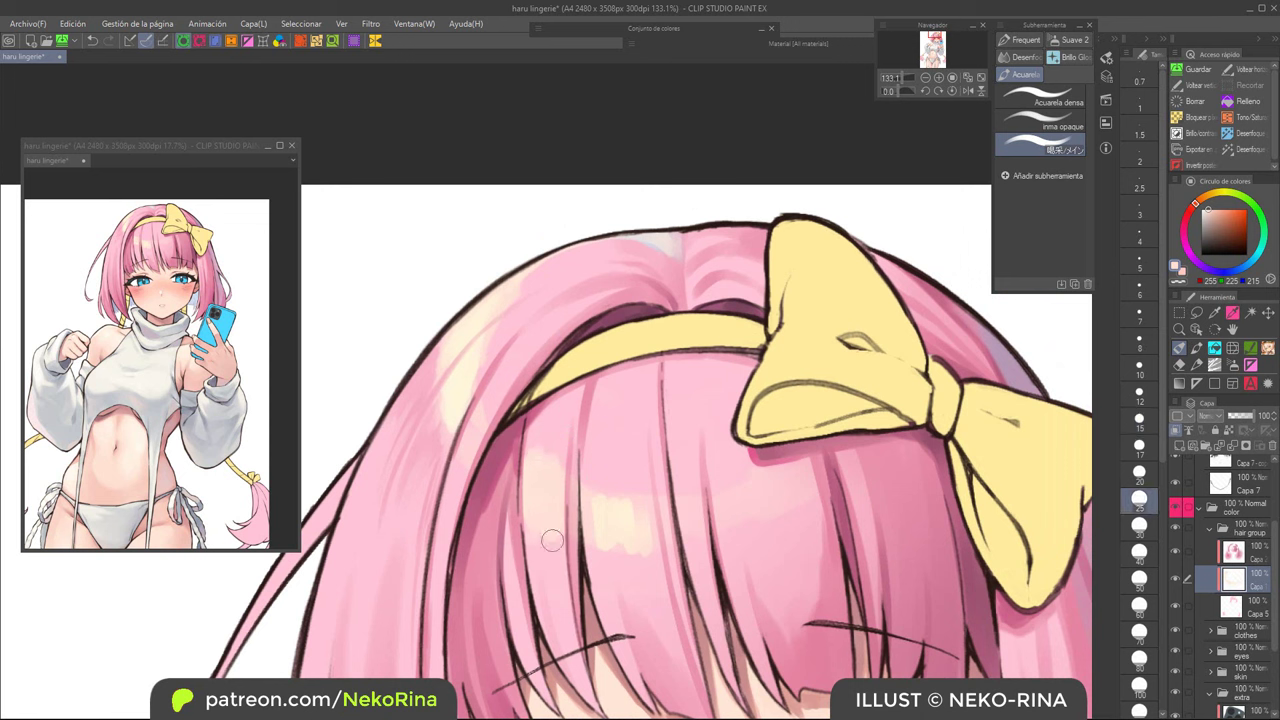
key("bracketleft")
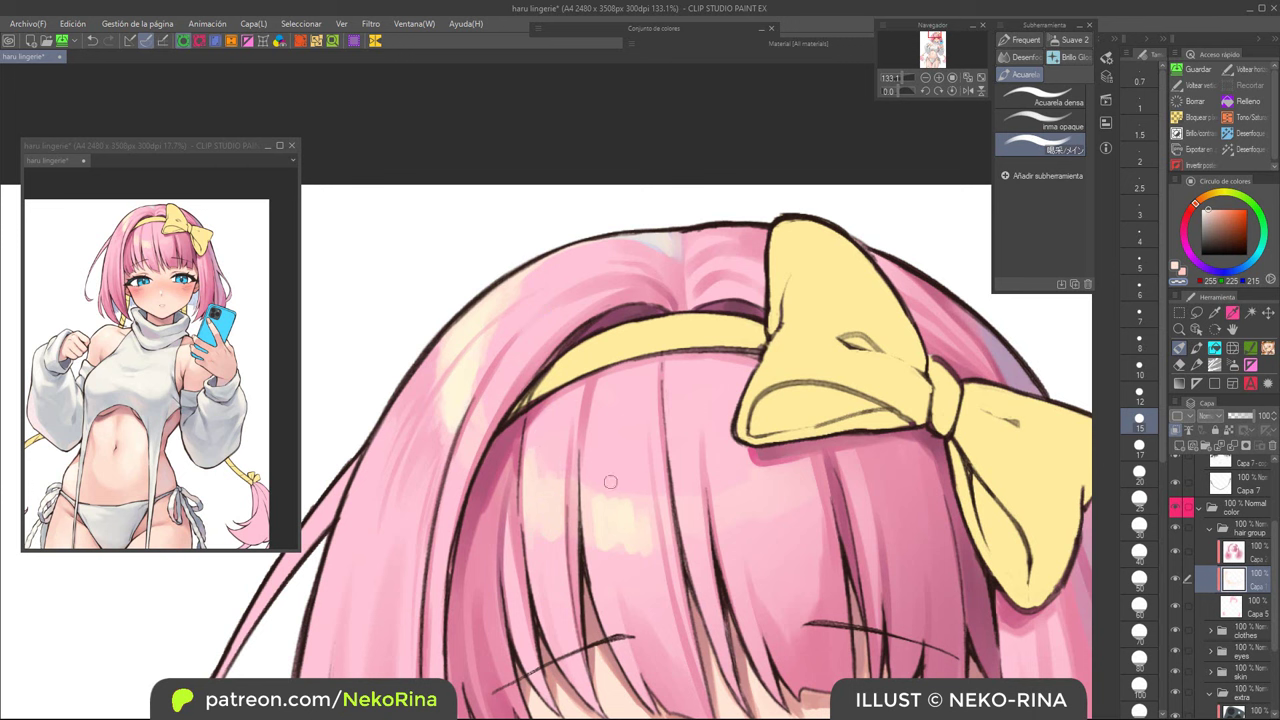
key("bracketleft")
key("bracketleft")
key("bracketleft")
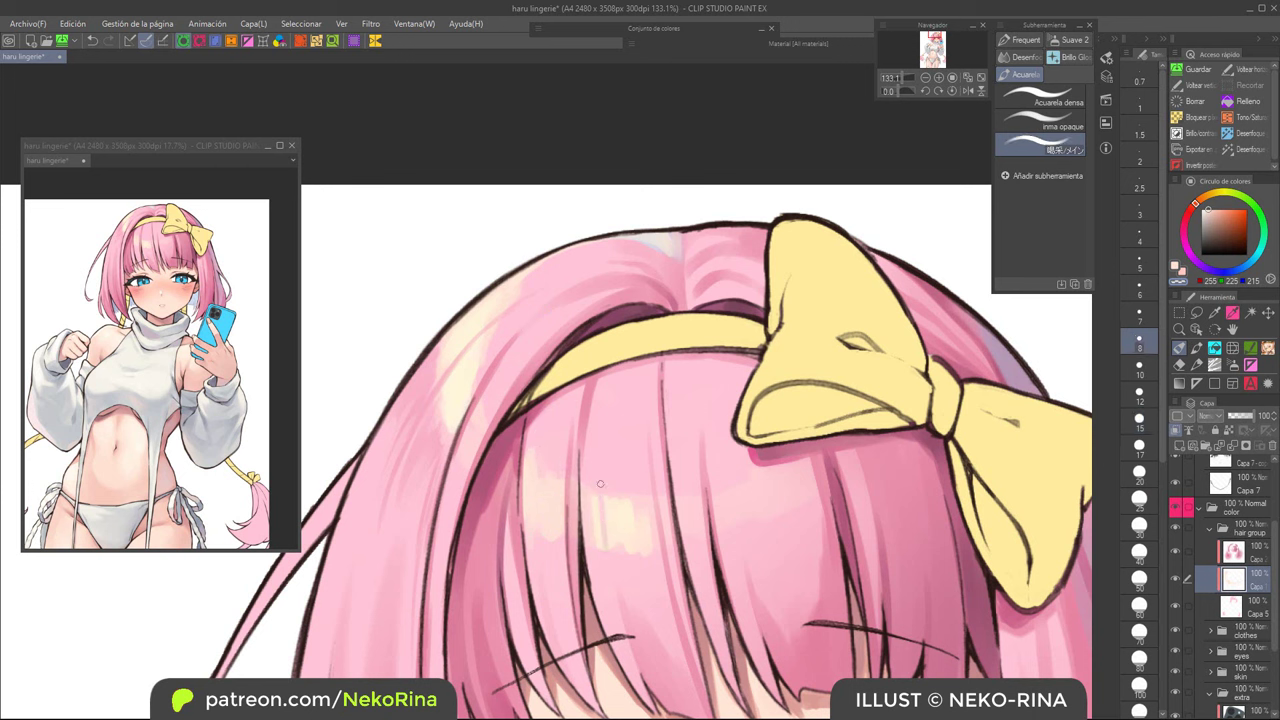
Step: Add light cream strands to the bangs' highlights at brush size 8 and smudge them with Punta del dedo 2 at size 70
left_click(647, 543, "alt")
left_click(1211, 206)
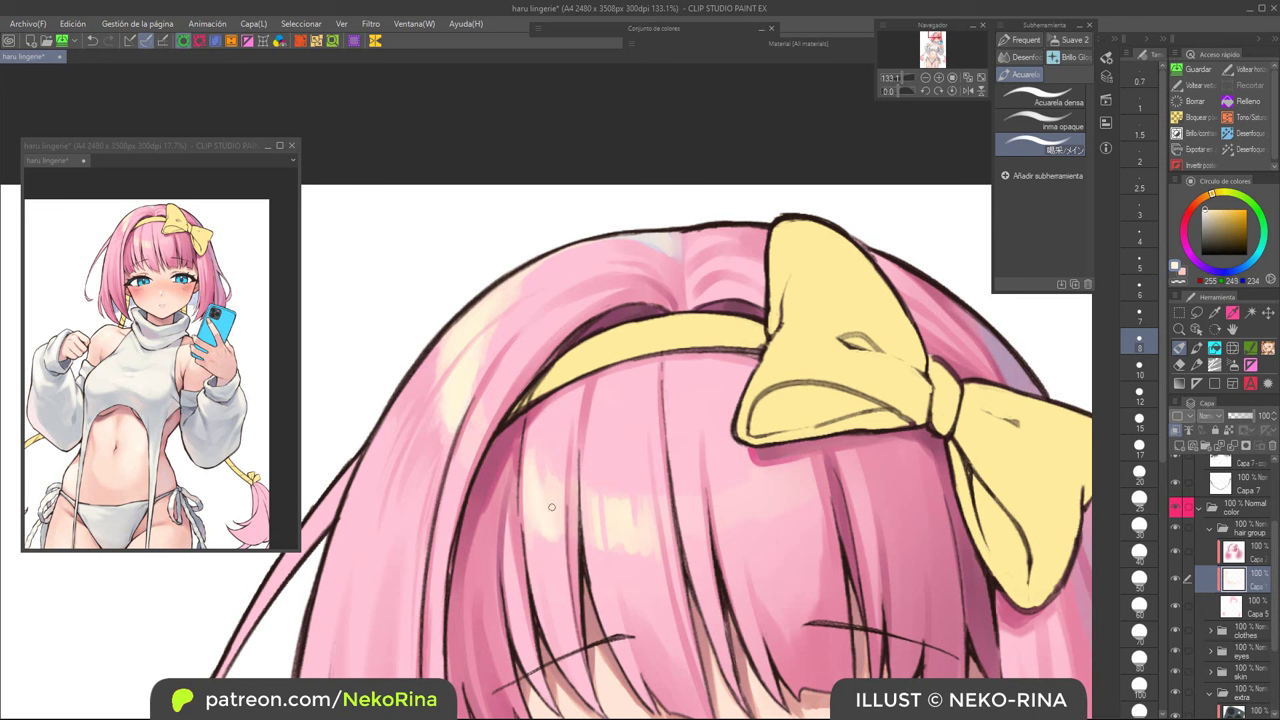
key("j")
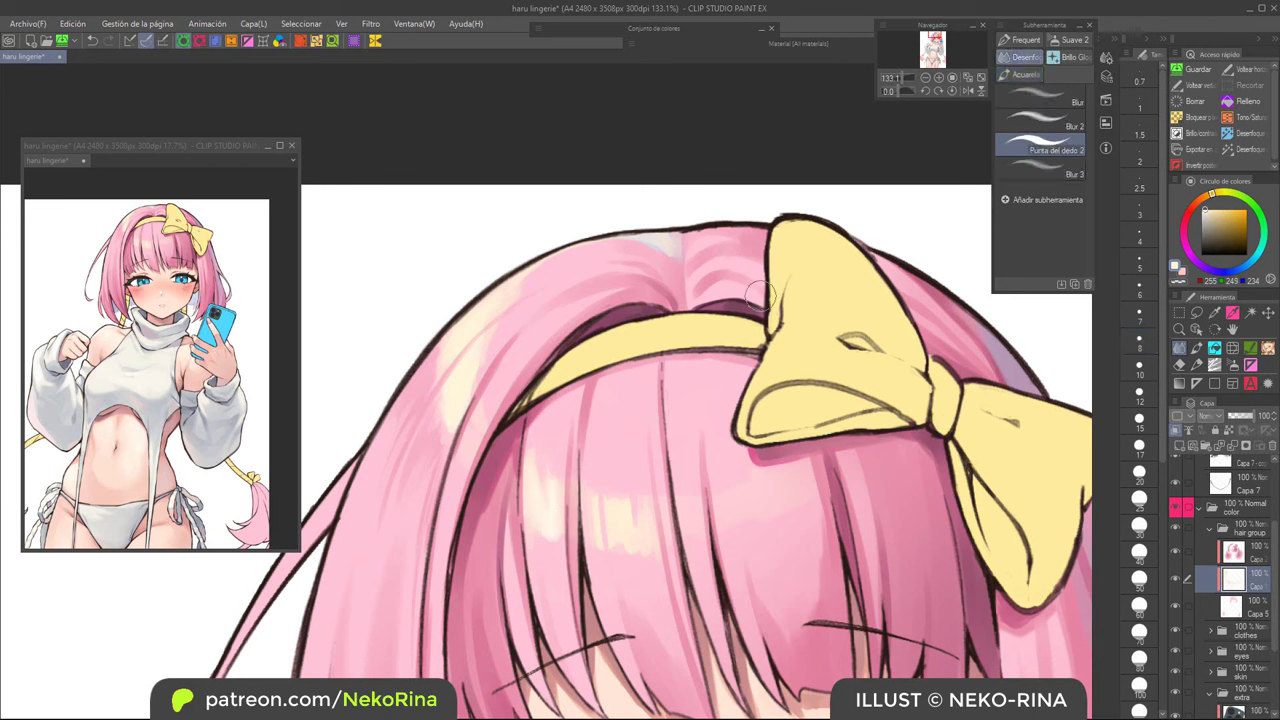
mouse_move(565, 572)
left_mouse_down()
mouse_move(544, 520)
mouse_move(553, 546)
left_mouse_up()
key("]")
key("]")
key("]")
key("]")
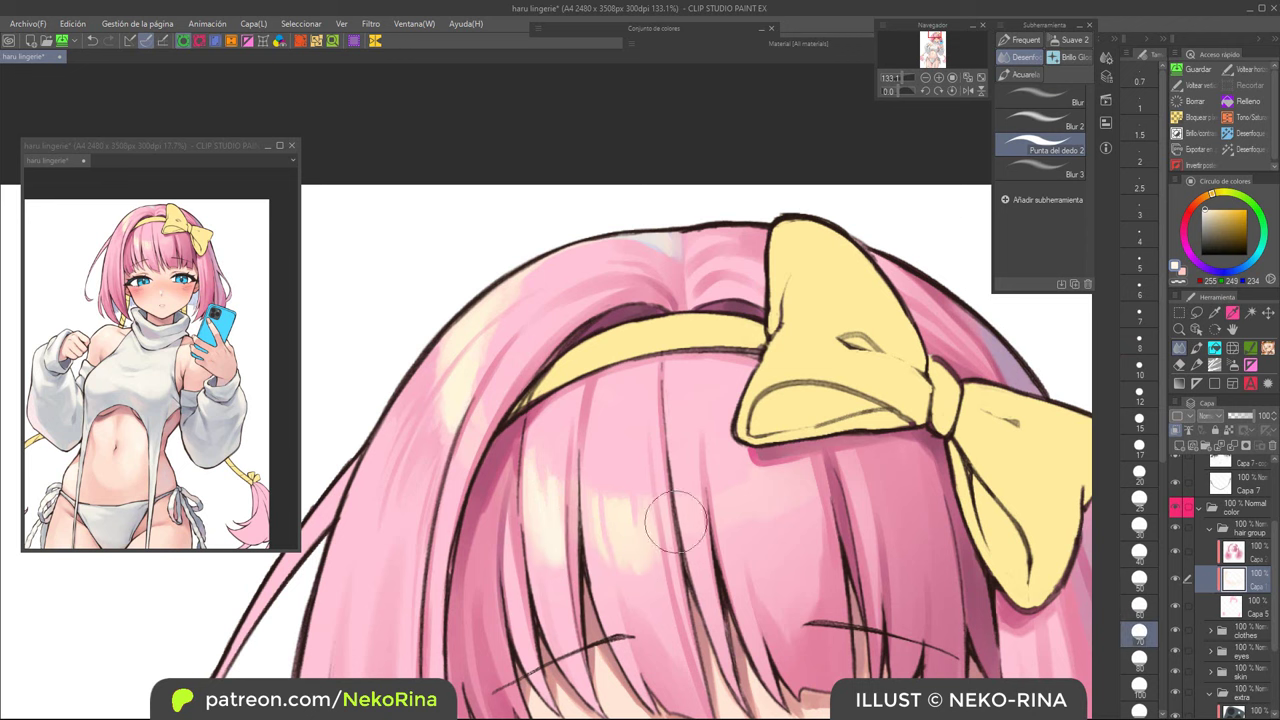
Step: Soften the edges of the bangs' highlights with the Blur 2 brush
scroll(738, 478, "down", 2)
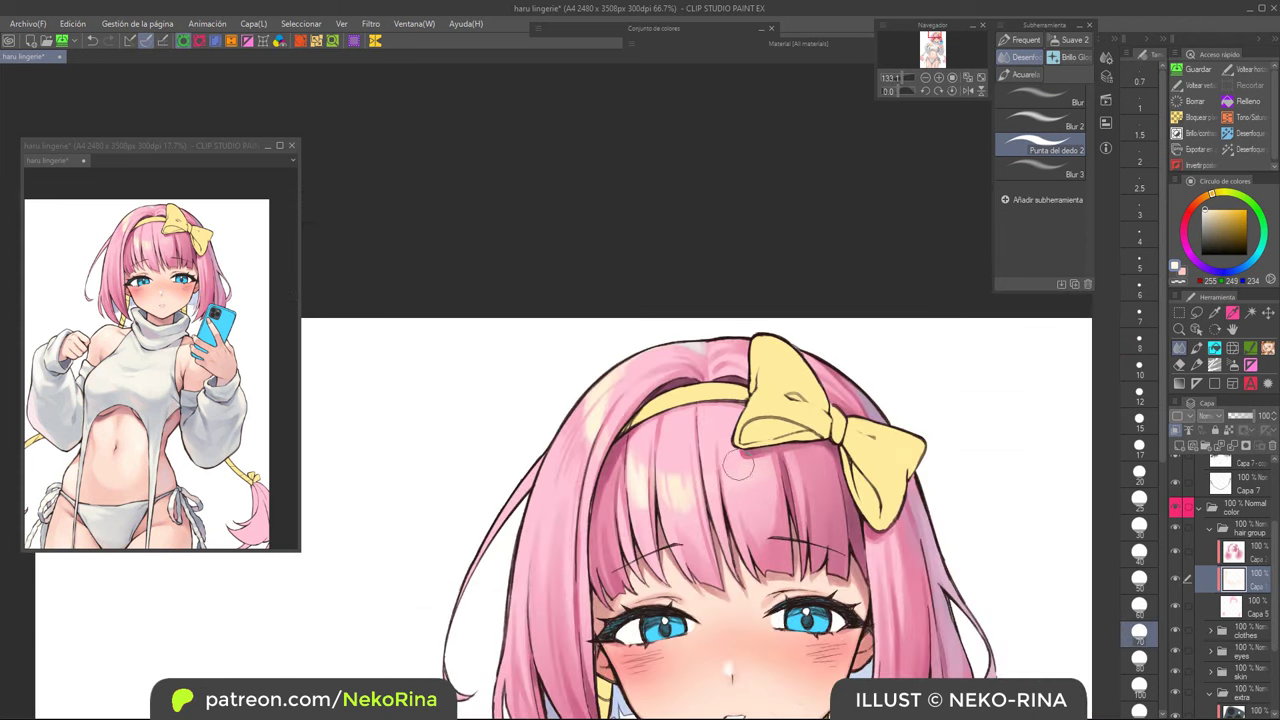
left_click(1052, 122)
scroll(685, 435, "up", 2)
left_click_drag(597, 564, 583, 546)
left_click_drag(628, 582, 690, 594)
scroll(735, 475, "down", 1)
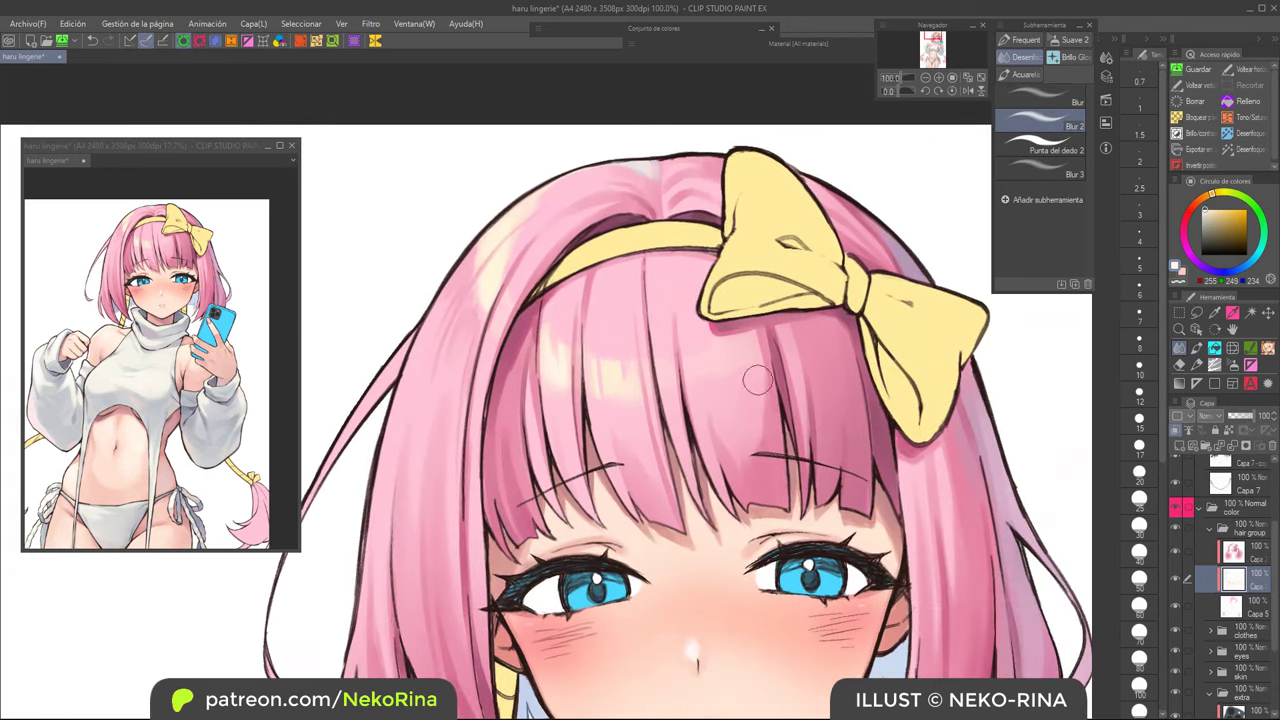
Step: Paint pale cream highlight strokes onto the middle strands of the bangs with the watercolor brush, using a color picked from the existing highlight
left_click(1021, 40)
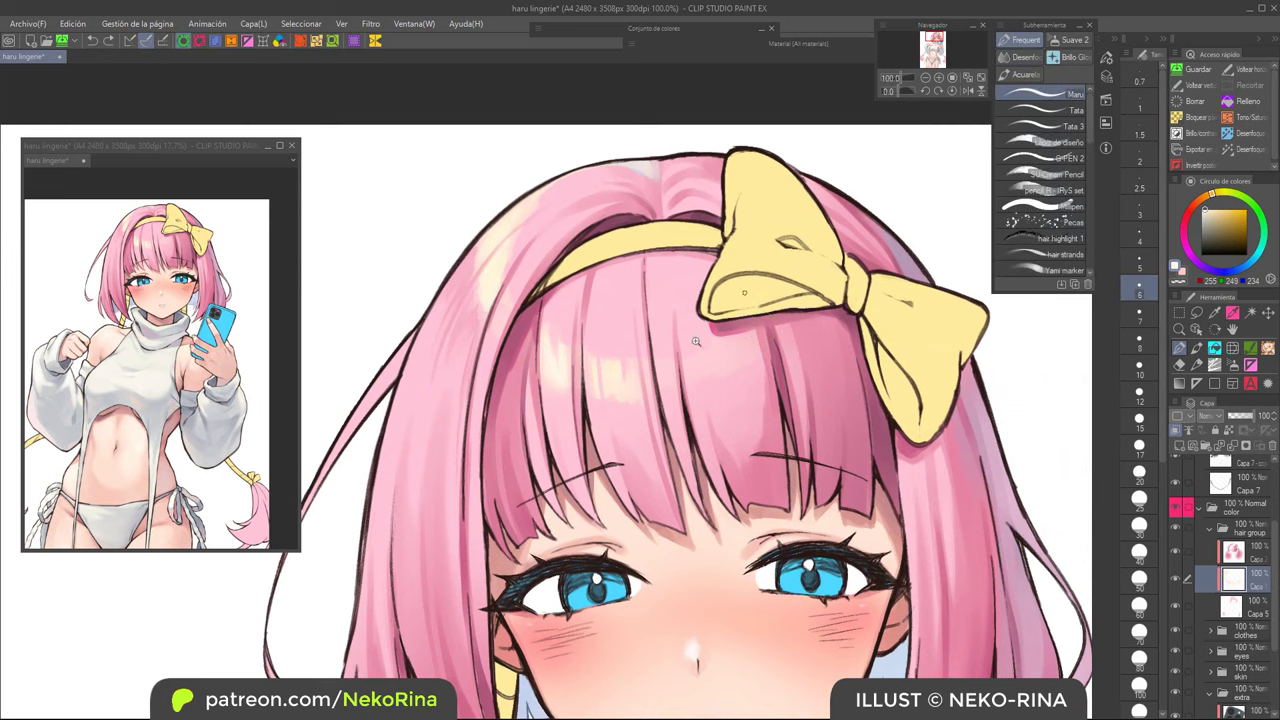
scroll(672, 375, "up", 2)
left_click(1021, 74)
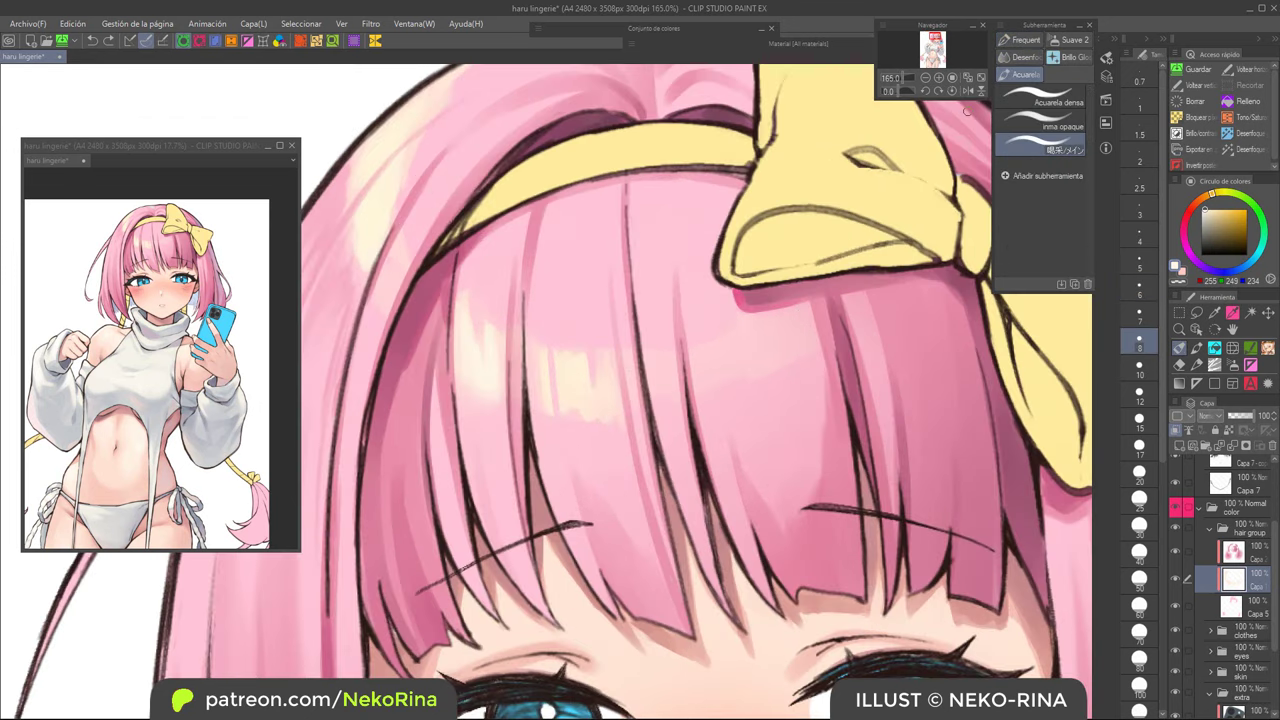
left_click(610, 385, "alt")
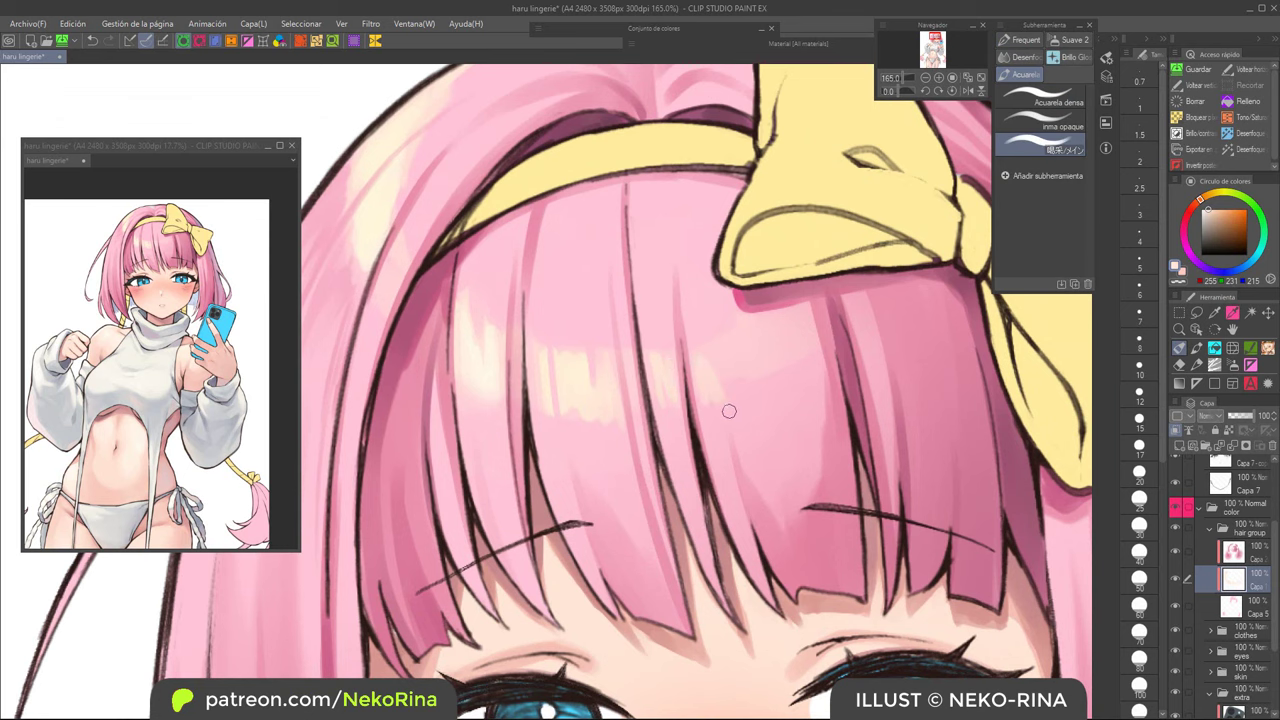
key("[")
left_click_drag(735, 420, 717, 470)
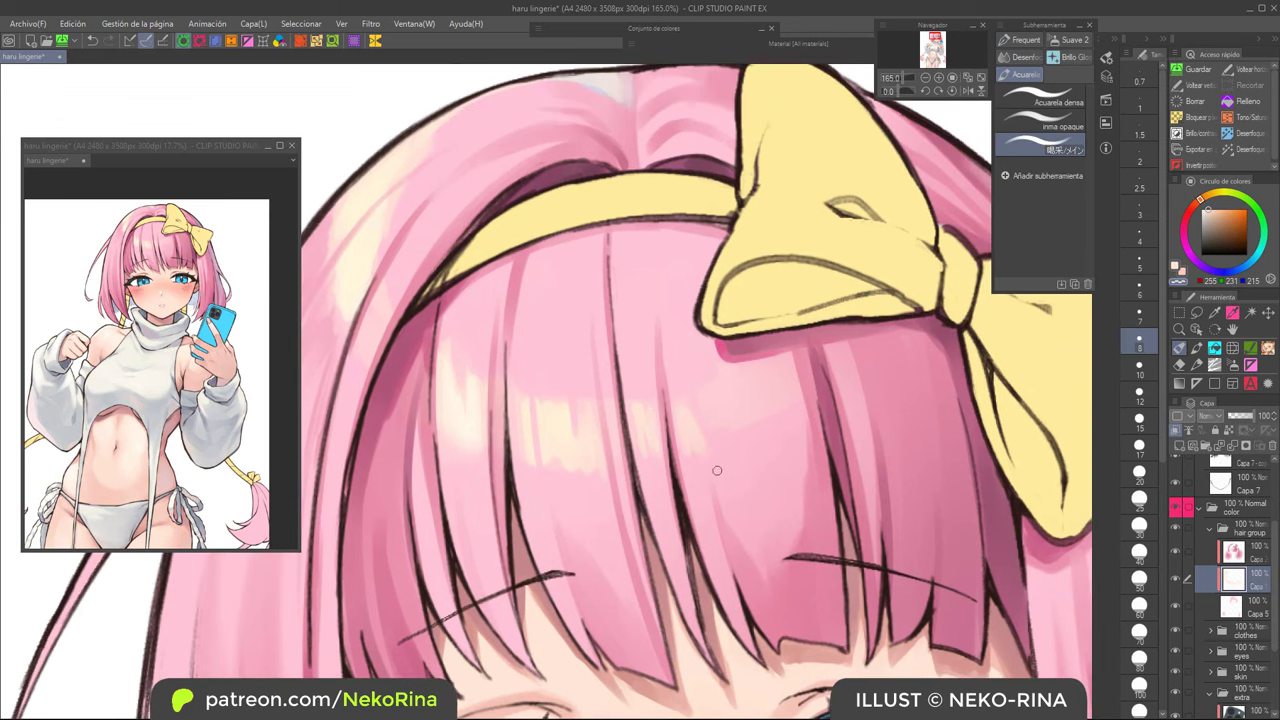
Step: Extend the bangs' cream highlight across the strands below the bow, varying the brush size between about 15 and 30
key("bracketright")
key("bracketright")
key("bracketright")
key("bracketright")
key("bracketright")
key("bracketright")
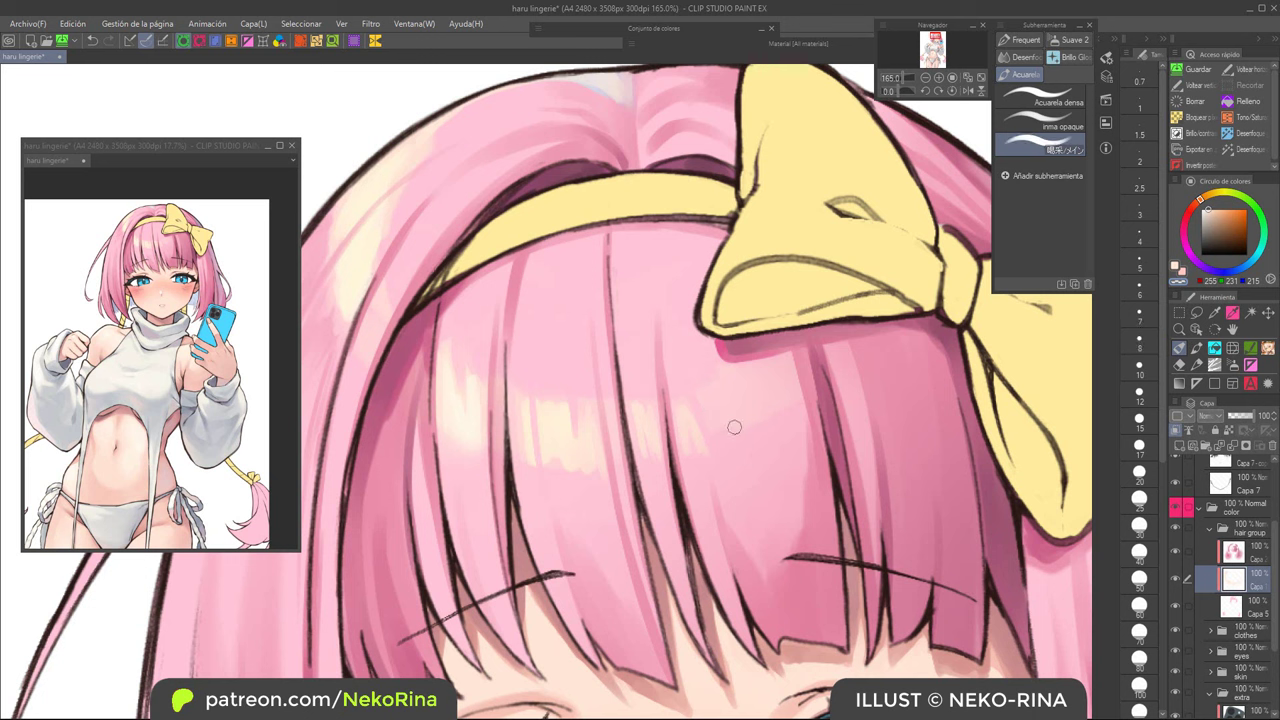
key("bracketleft")
key("bracketleft")
key("bracketleft")
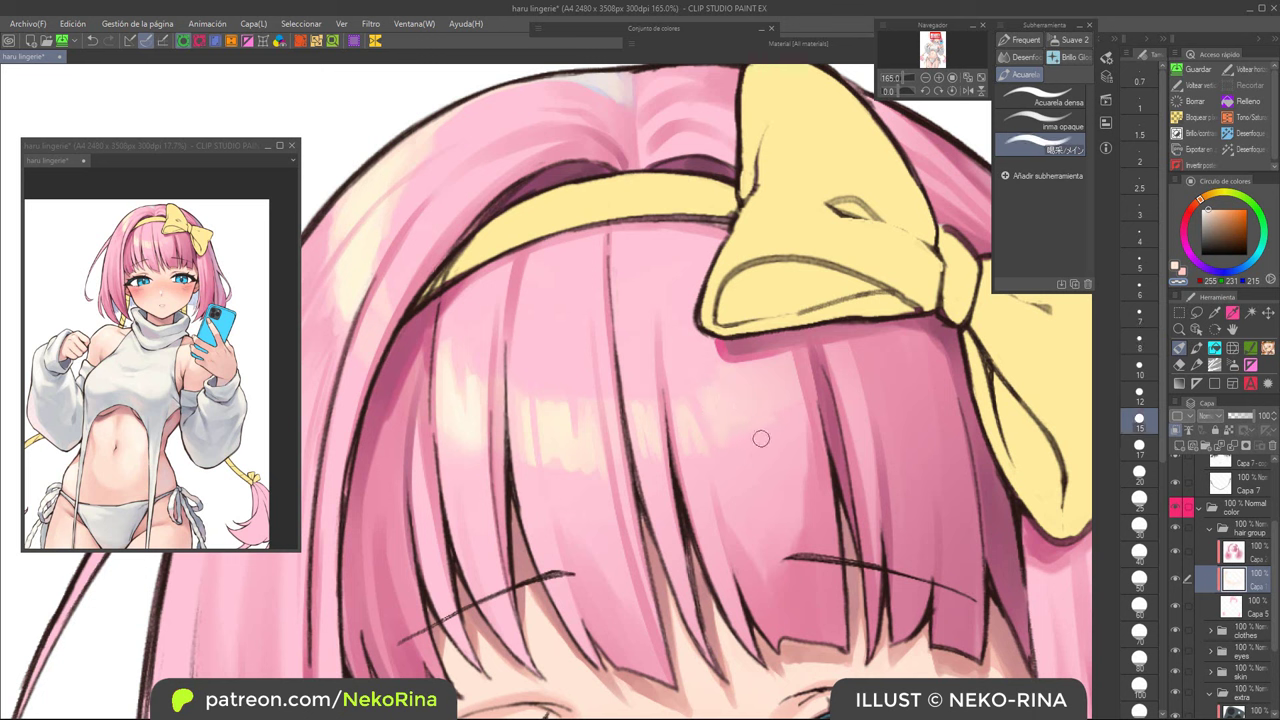
key("bracketright")
key("bracketright")
key("bracketright")
key("bracketright")
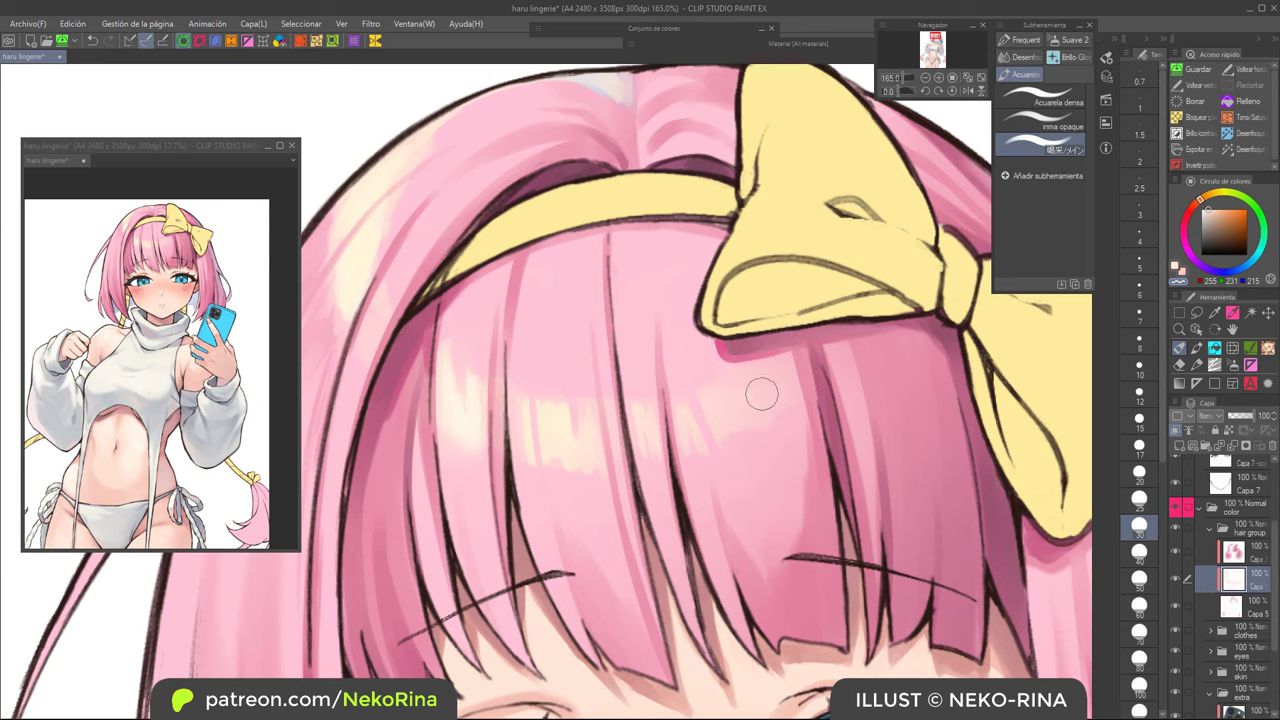
Step: Refine the highlight below the bow with a smaller brush, switching between the cream and transparent color
key("bracketleft")
key("bracketleft")
key("bracketleft")
key("bracketleft")
key("bracketleft")
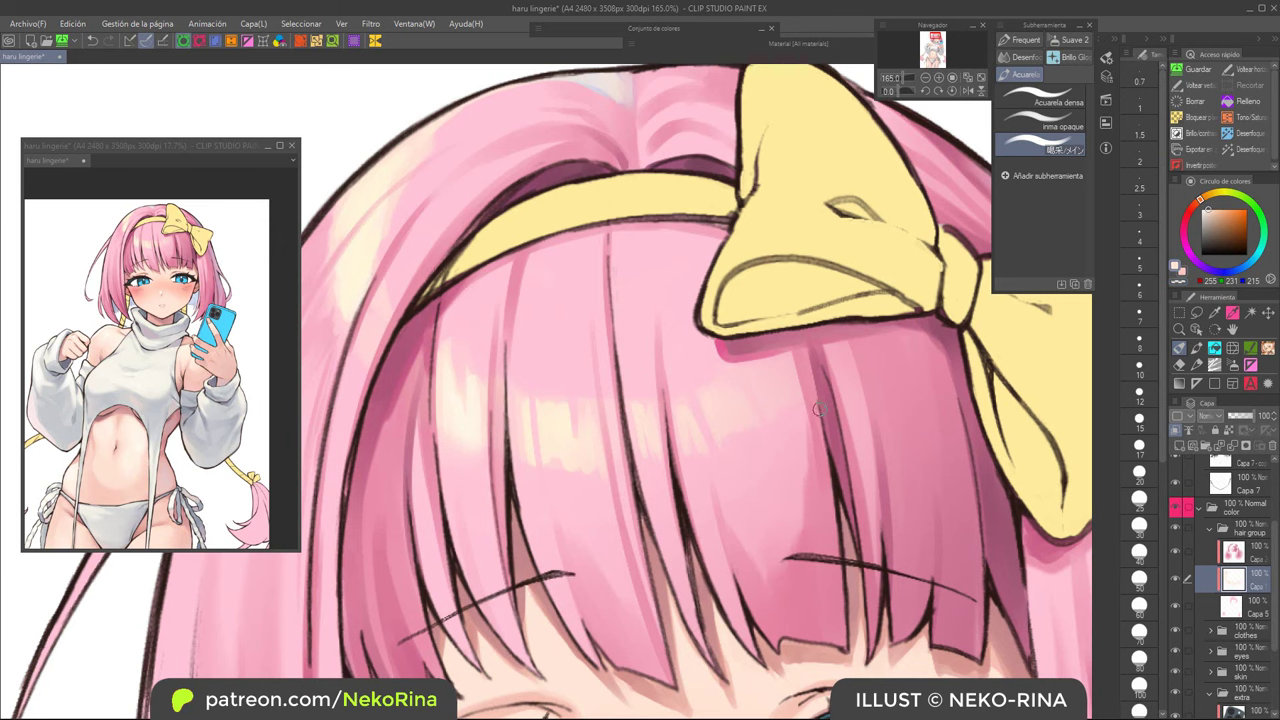
scroll(818, 411, "down", 4)
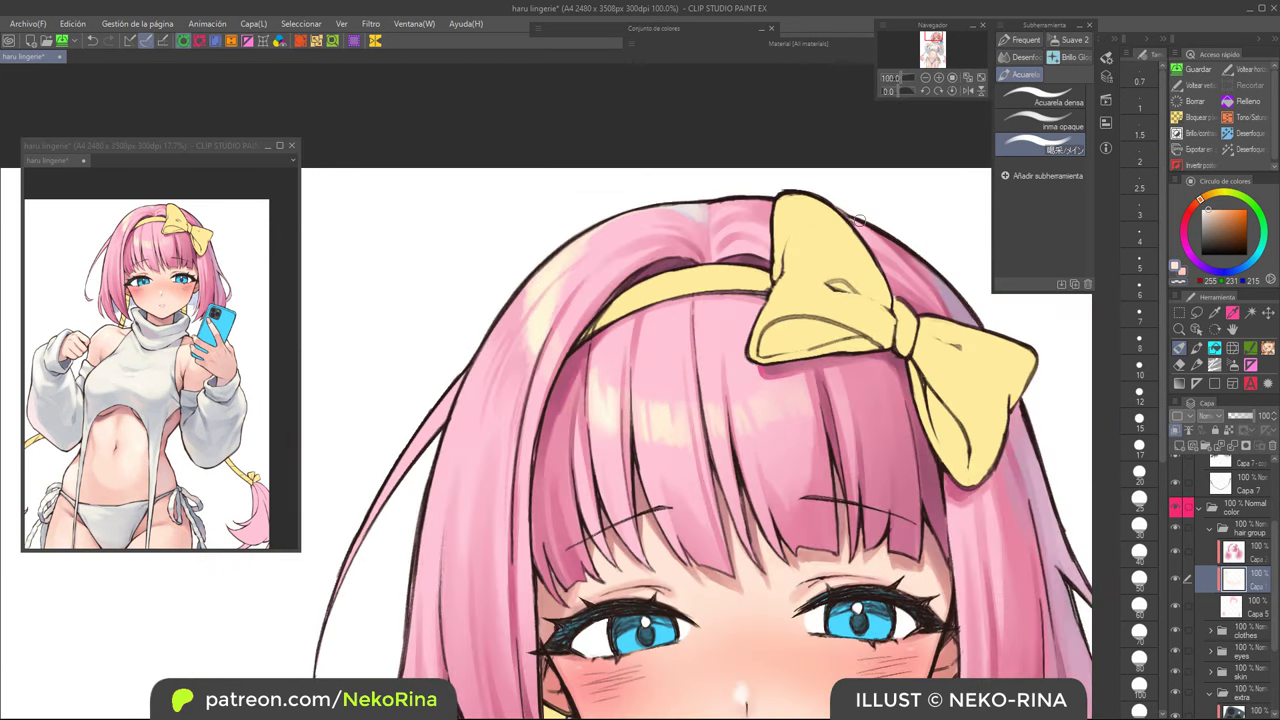
left_click_drag(873, 355, 833, 412)
key("c")
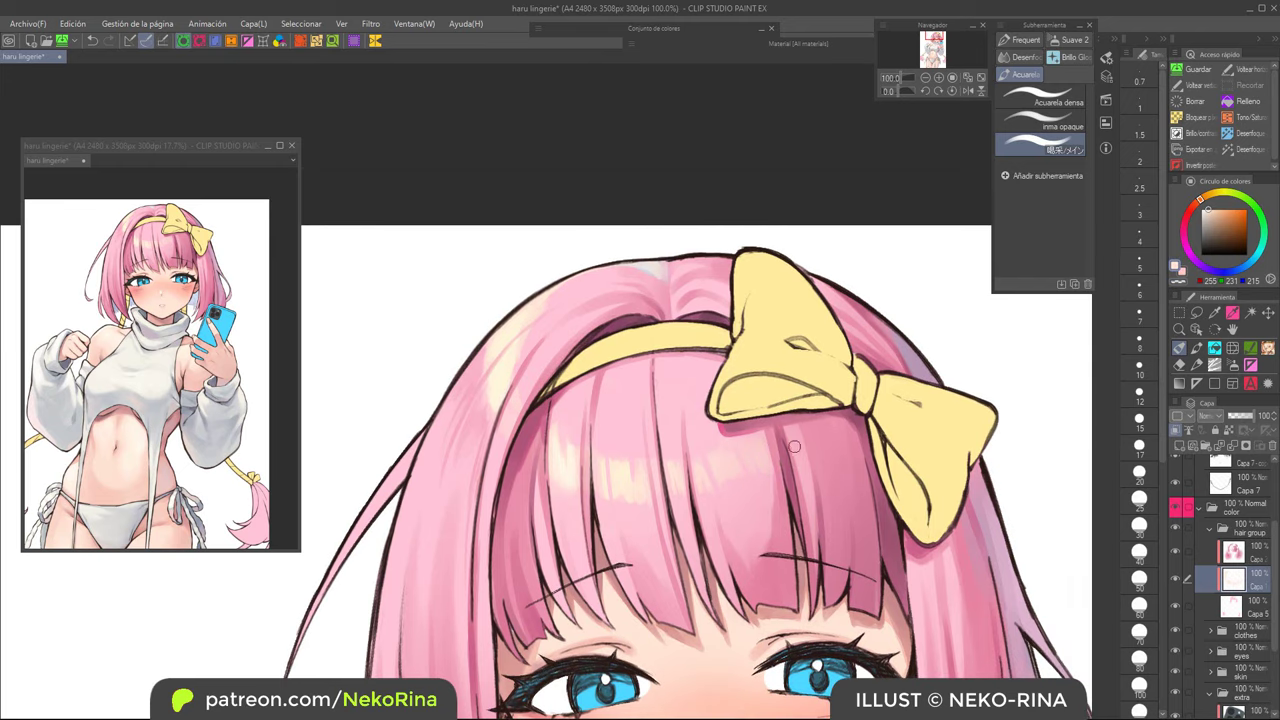
Step: Add a clipped layer above Capa 5, brighten the bangs with a light pink picked from them, and trim with transparent color at size 30
scroll(793, 447, "down", 2)
left_click(1250, 605)
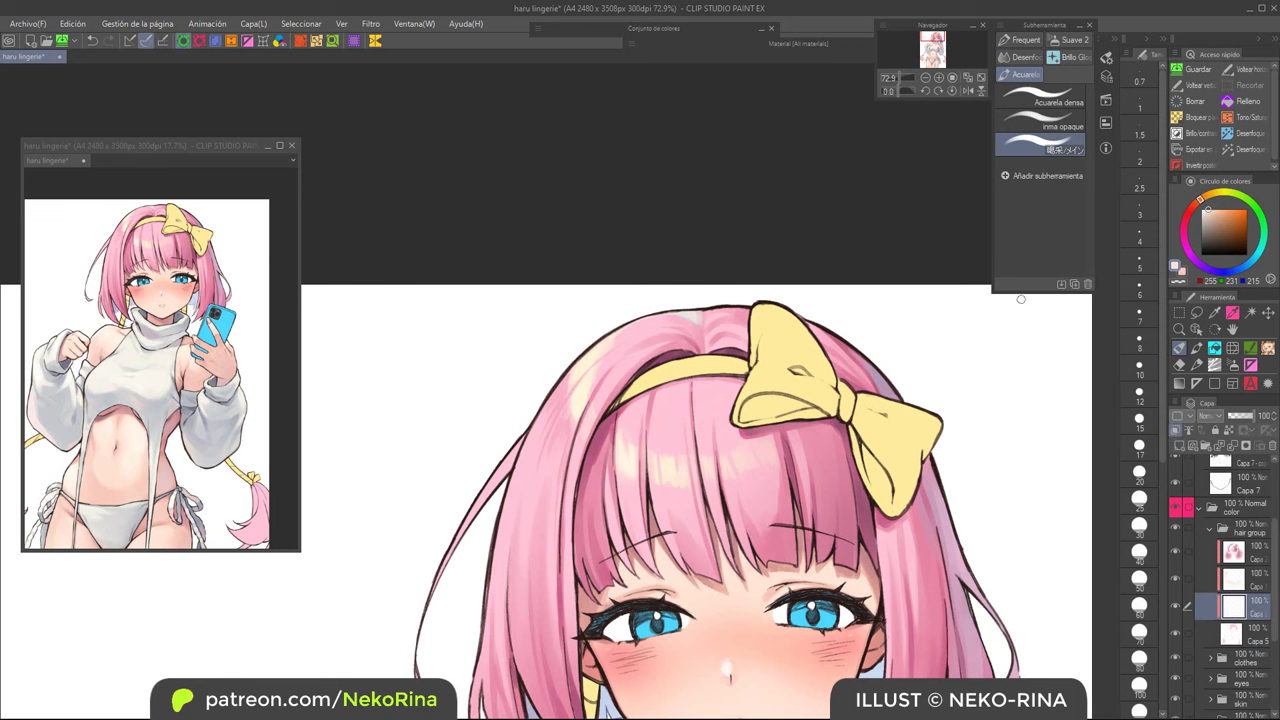
scroll(804, 397, "up", 2)
left_click(751, 376, "alt")
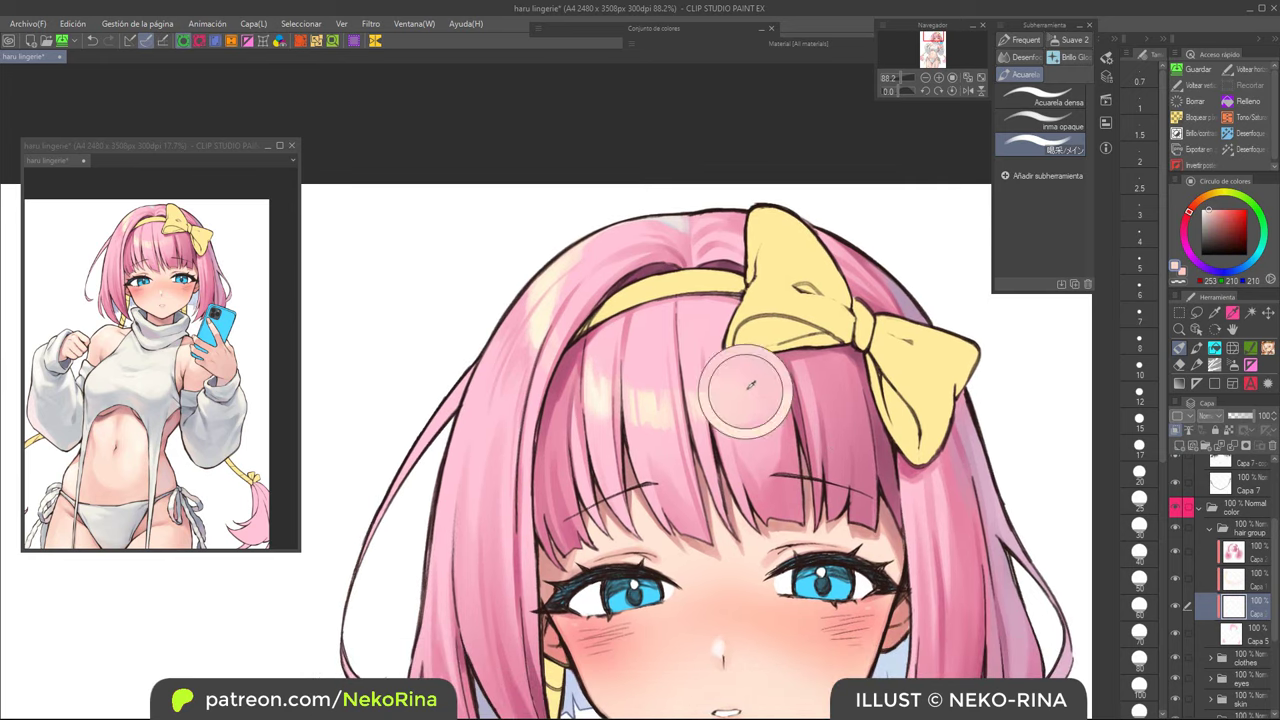
left_click_drag(643, 340, 740, 302)
key("c")
key("[")
key("[")
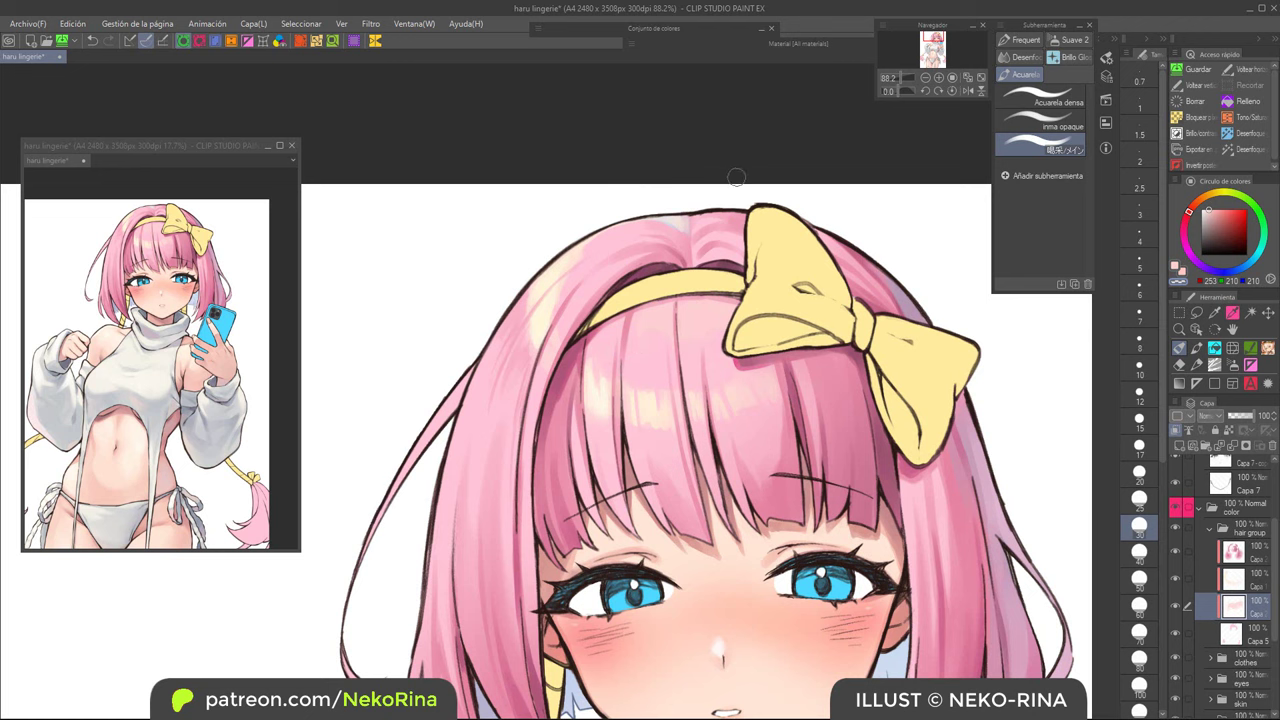
Step: Blend a deeper pink picked from the bangs' shaded strands into the bangs at brush size 50
scroll(722, 245, "up", 3)
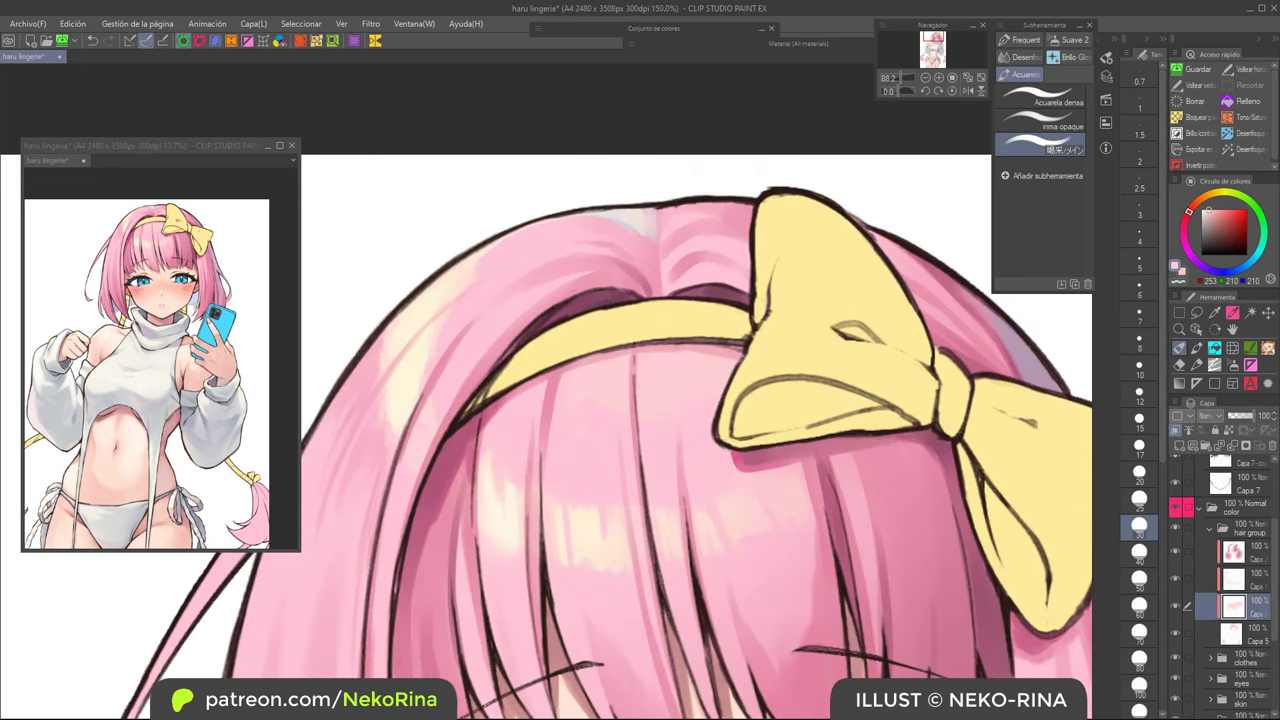
left_click(458, 569, "alt")
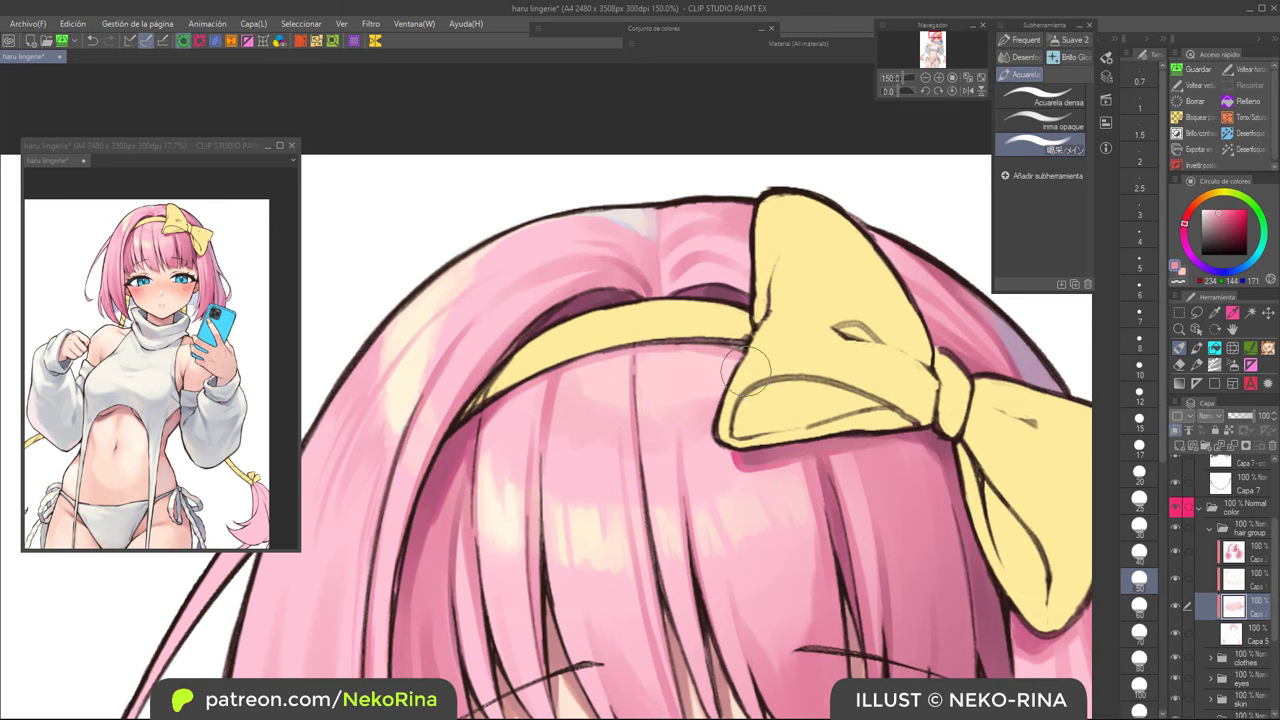
scroll(786, 260, "down", 5)
scroll(778, 361, "up", 4)
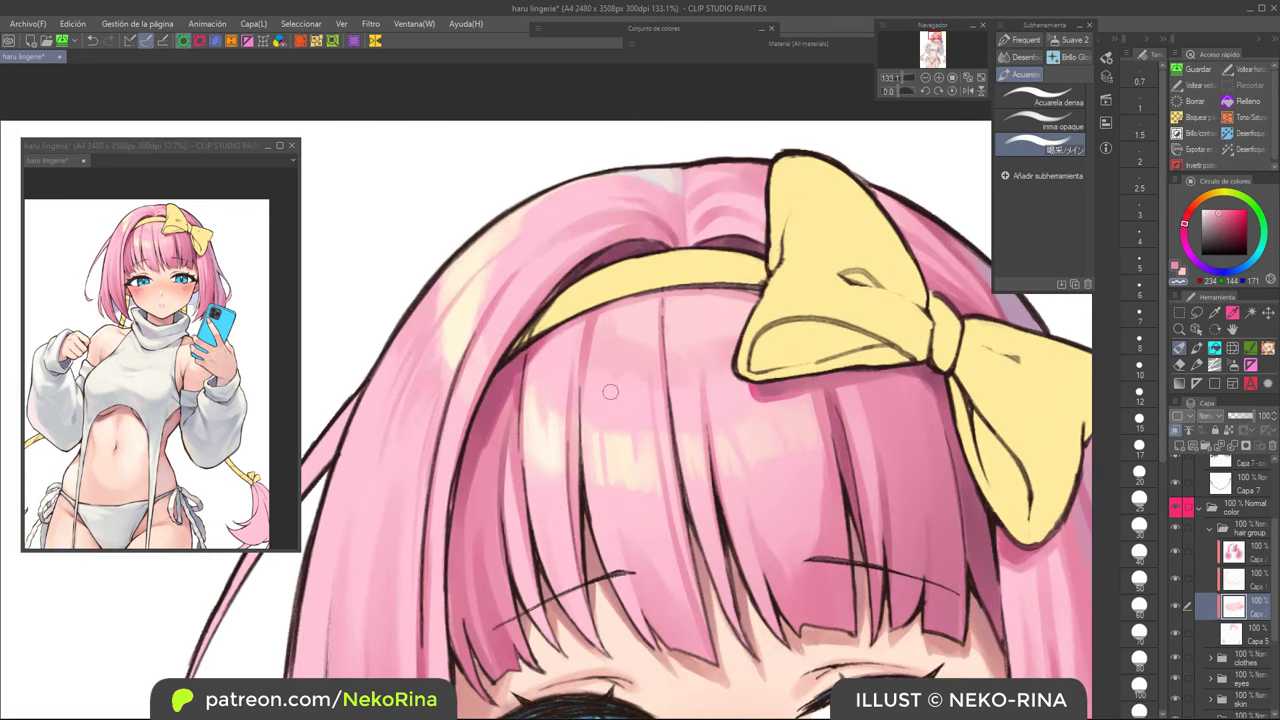
Step: Smudge the new pink tones on the bangs into strand shapes with Punta del dedo 2 at size 20
left_click(1044, 124)
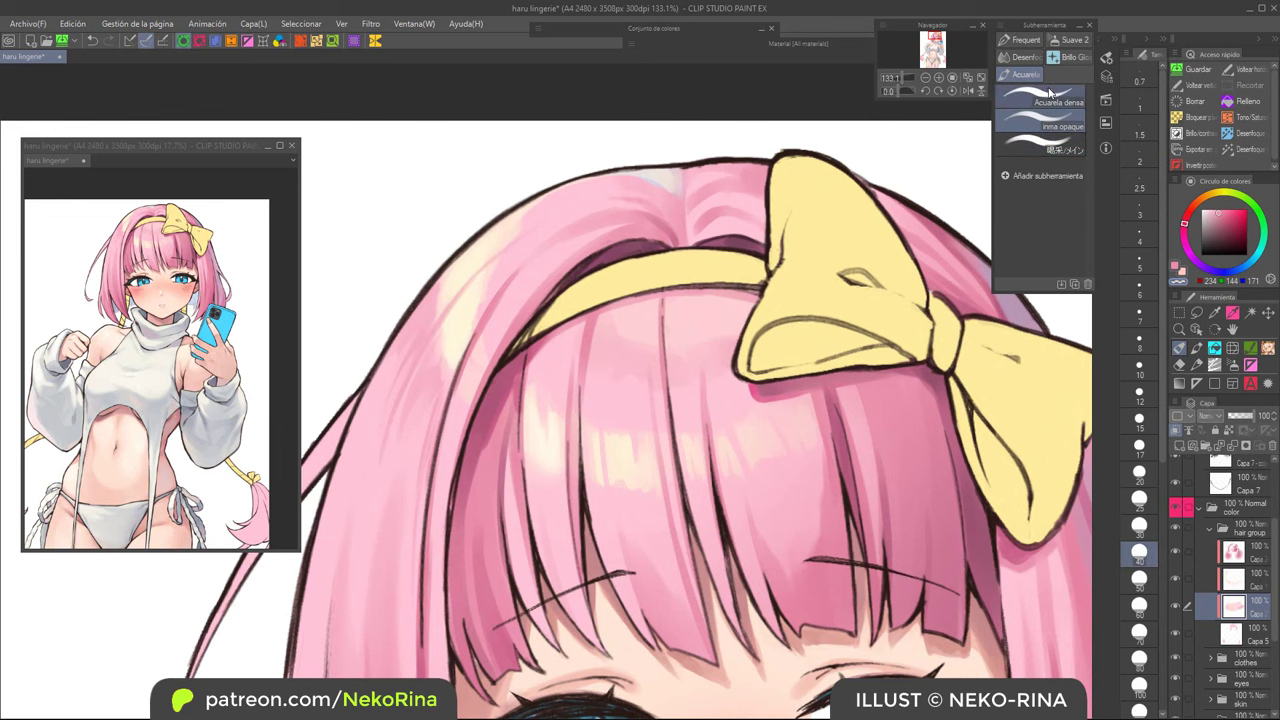
left_click(1043, 142)
left_click(1024, 58)
left_click(1056, 143)
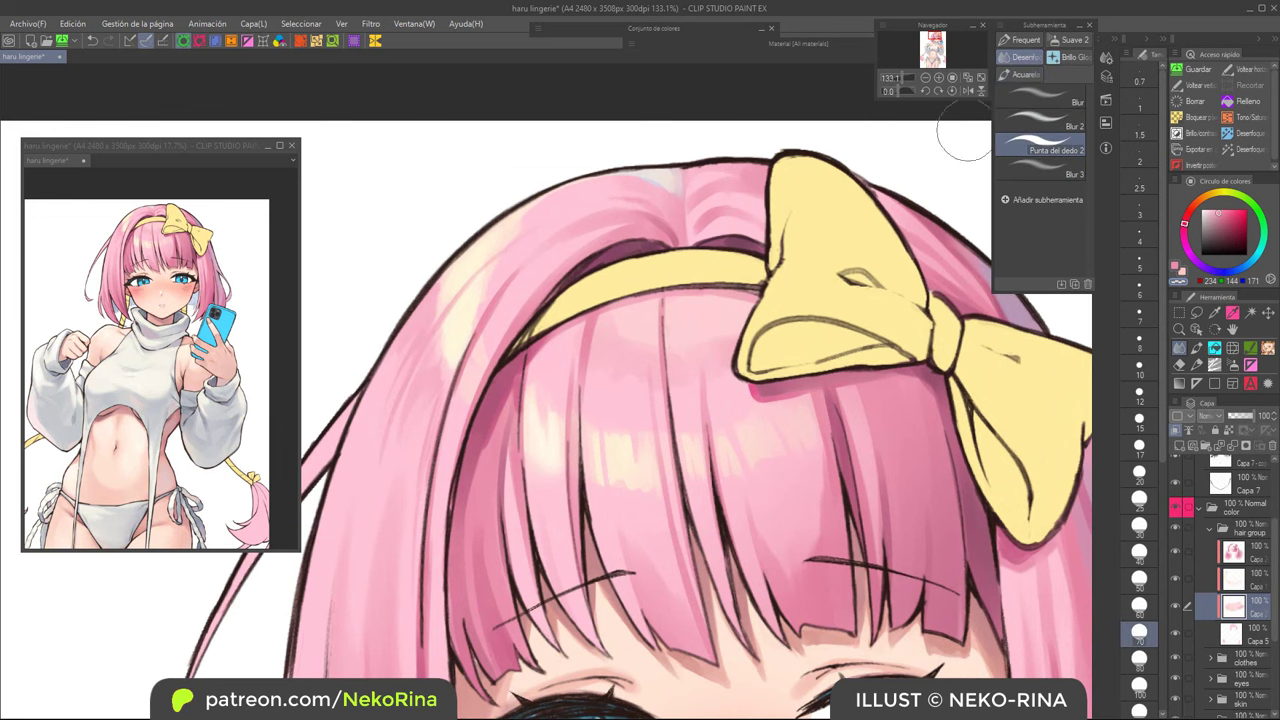
scroll(623, 395, "up", 1)
key("bracketleft")
key("bracketleft")
key("bracketleft")
key("bracketleft")
key("bracketleft")
key("bracketleft")
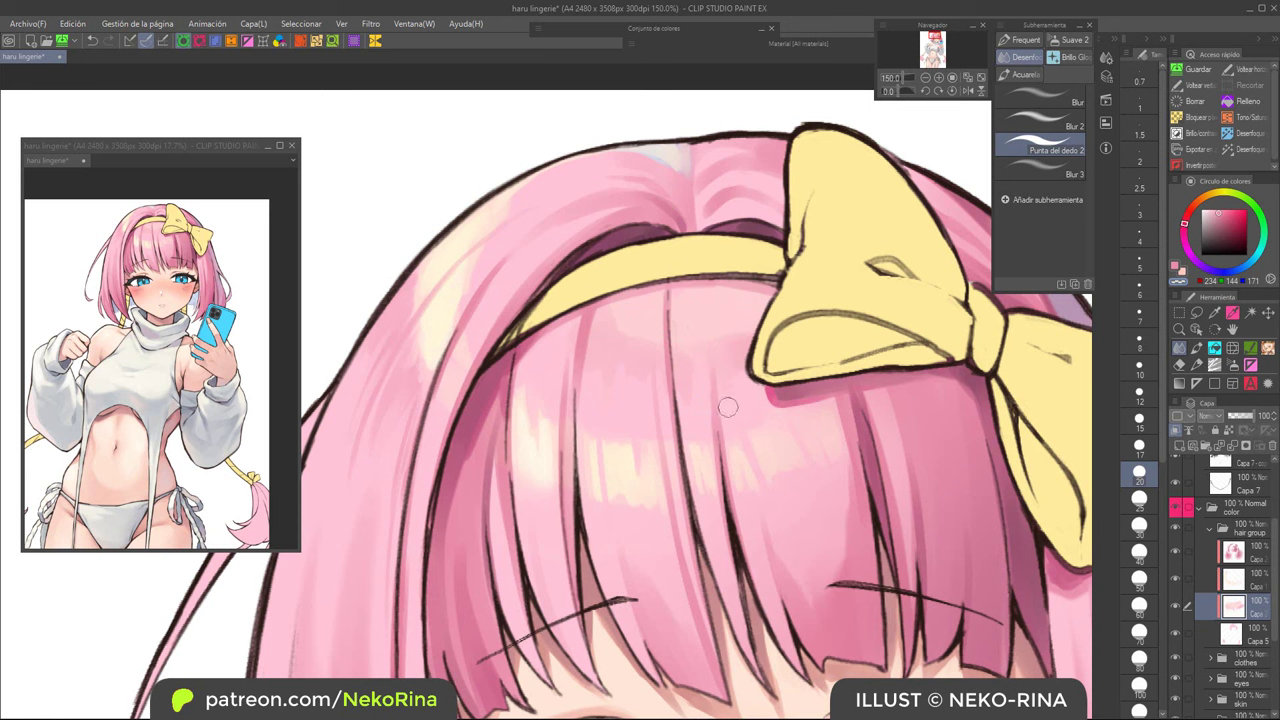
Step: Paint darker pink strands on the bangs just below the headband with the watercolor brush, at sizes from 40 down to 8
left_click(1038, 73)
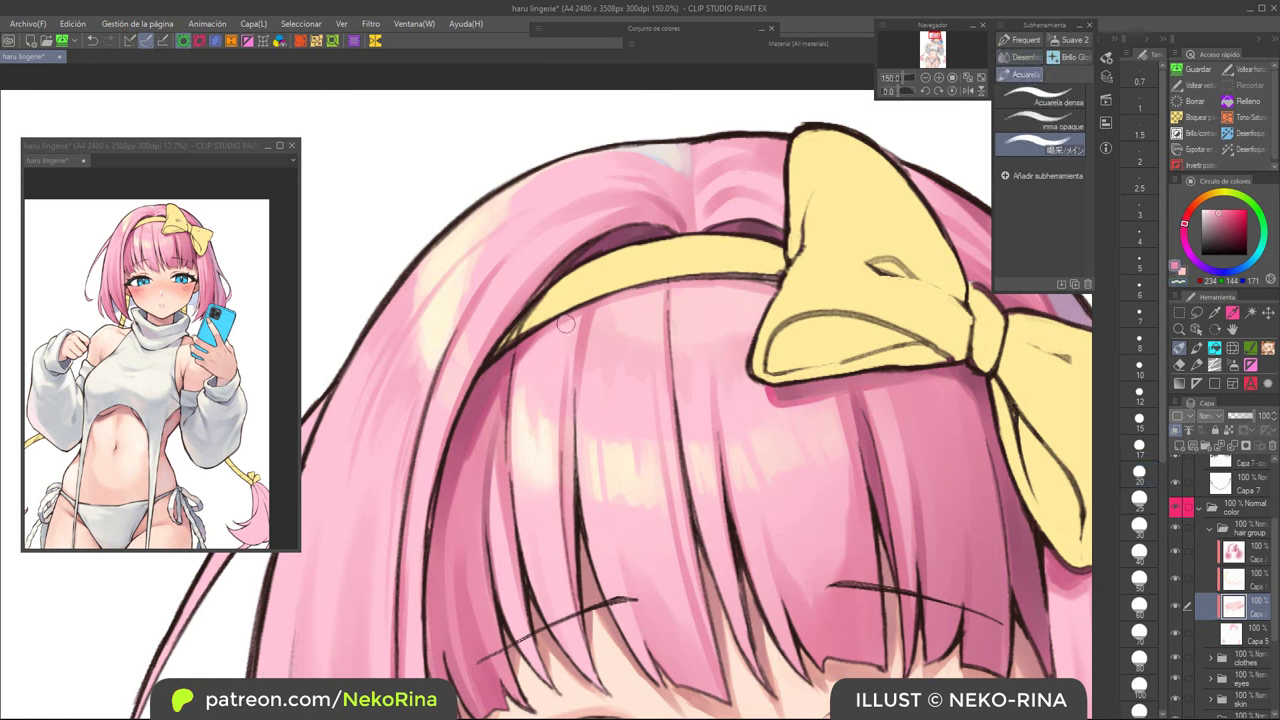
key("]")
key("]")
key("]")
key("]")
key("ctrl+z")
left_click_drag(567, 324, 557, 351)
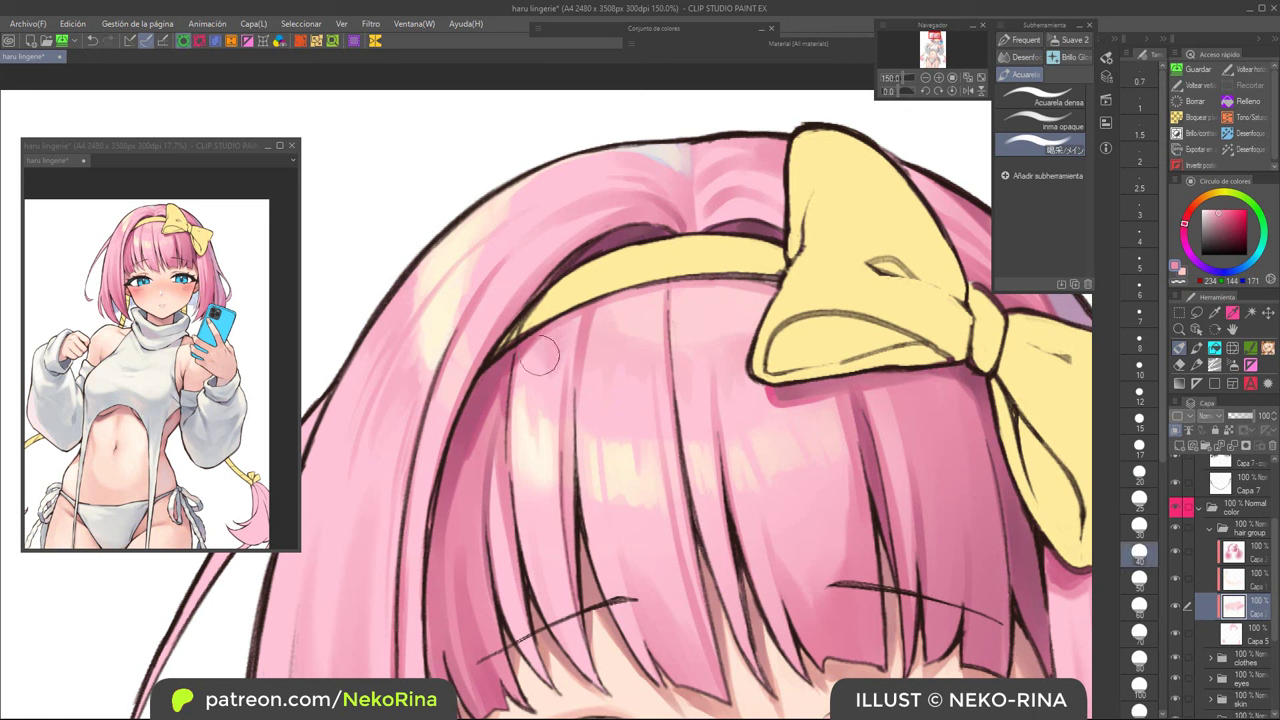
key("bracketleft")
key("bracketleft")
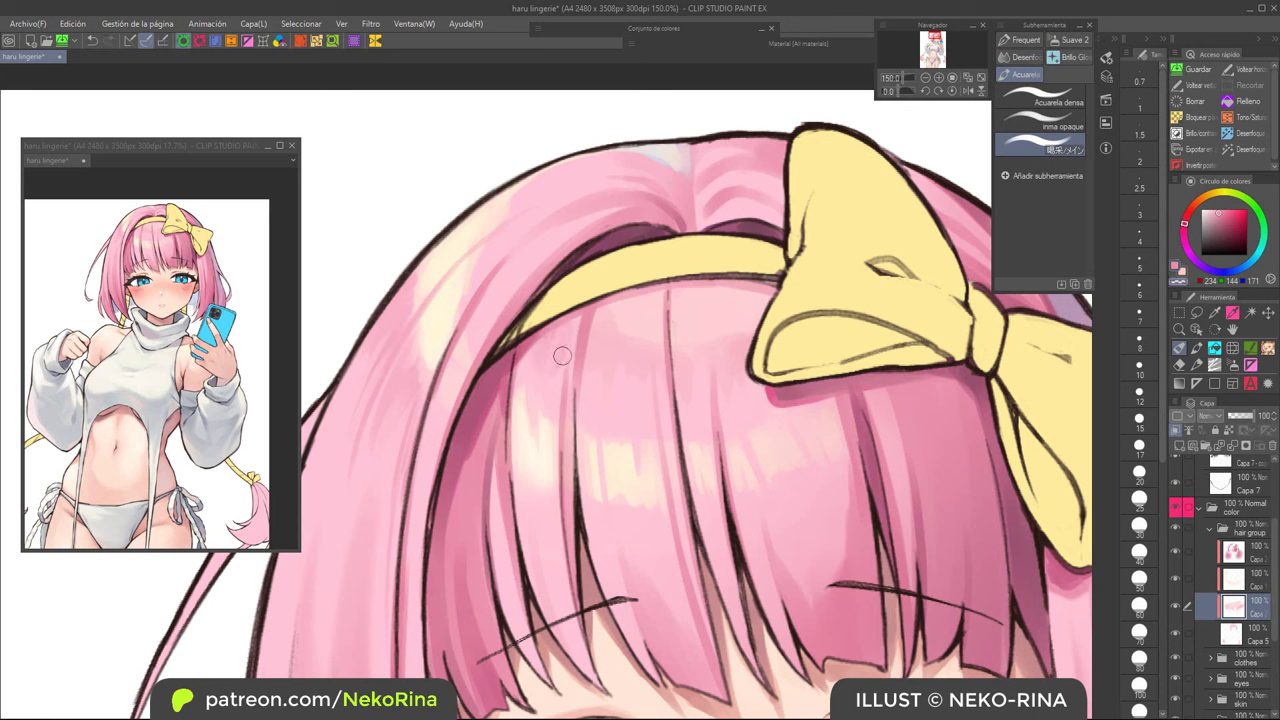
key("bracketleft")
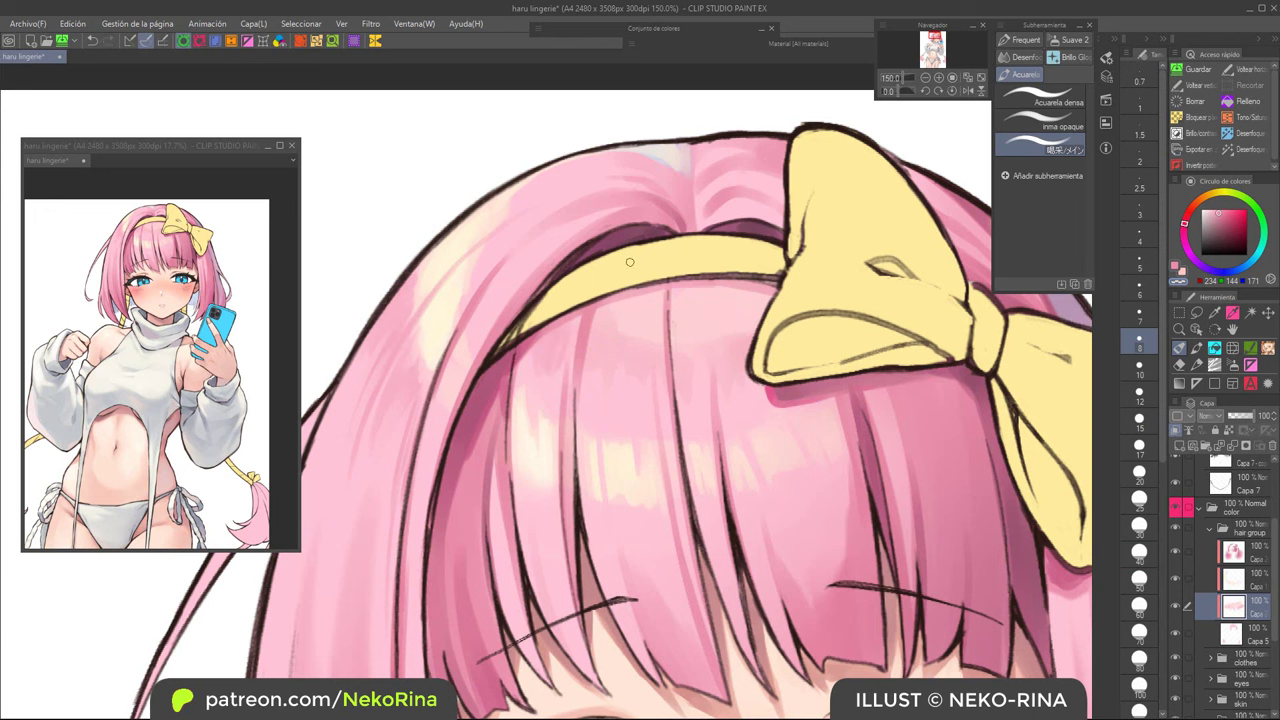
Step: Brighten the upper bangs below the headband with pale pink and cream tones picked from the hair, using the watercolor brush up to size 60
left_click(1022, 57)
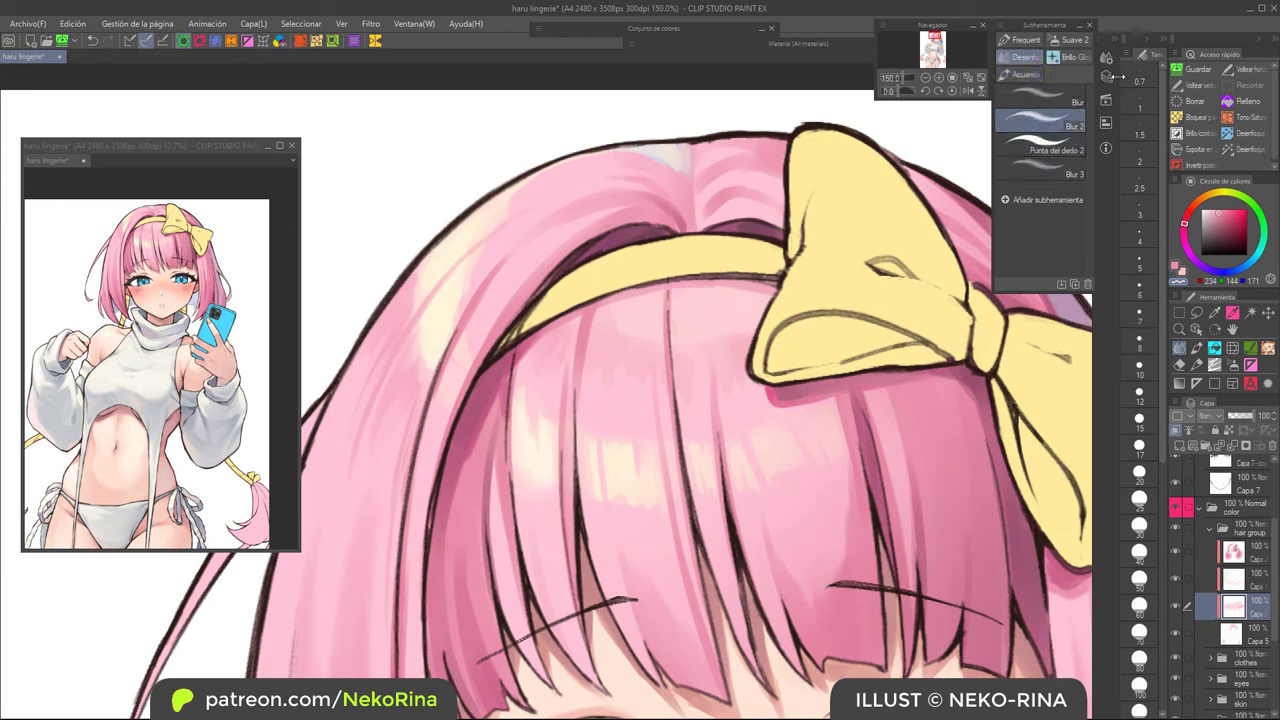
left_click_drag(790, 315, 751, 360)
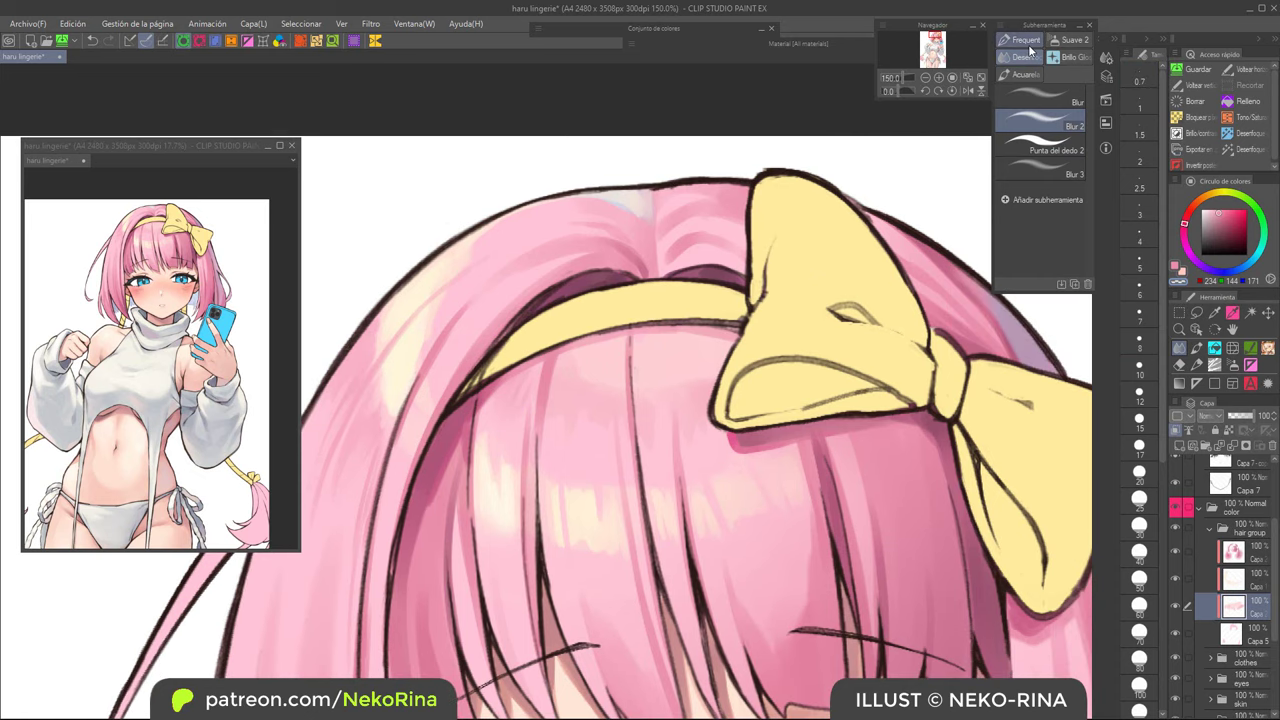
left_click(1030, 74)
left_click(587, 363, "alt")
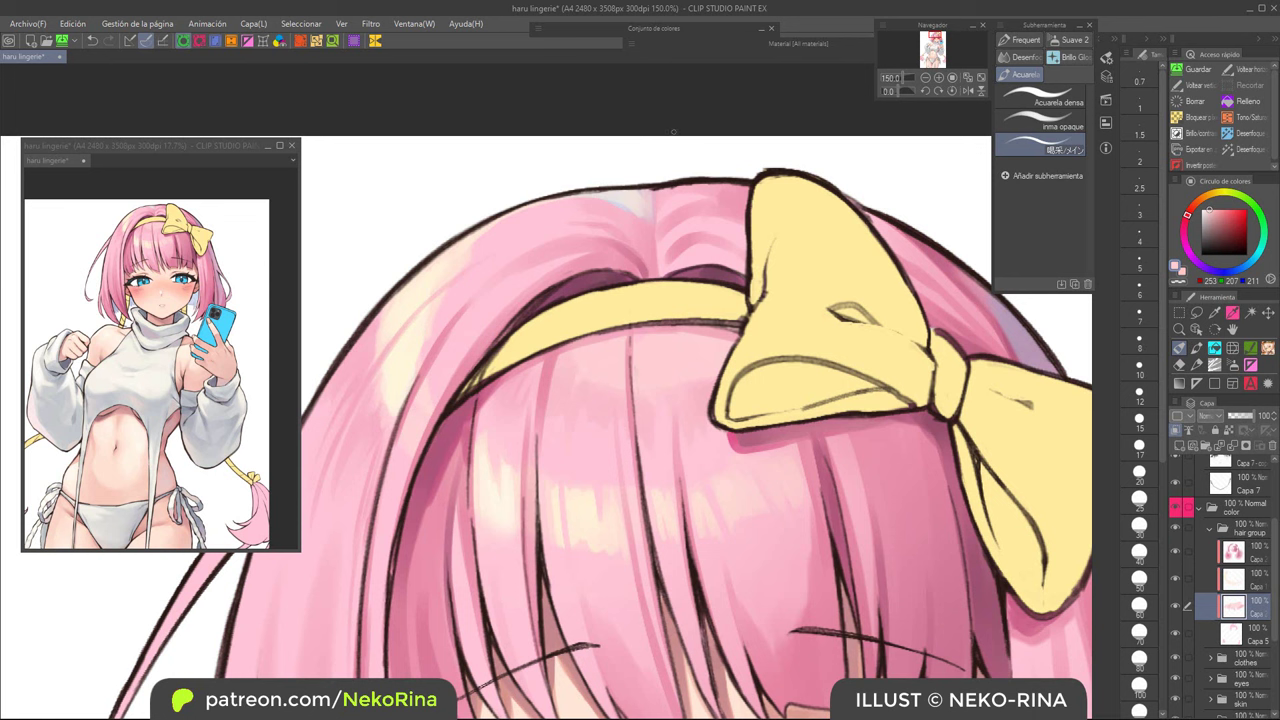
key("]")
left_click(588, 390, "alt")
left_click(662, 383, "alt")
left_click(582, 513, "alt")
key("bracketright")
key("bracketright")
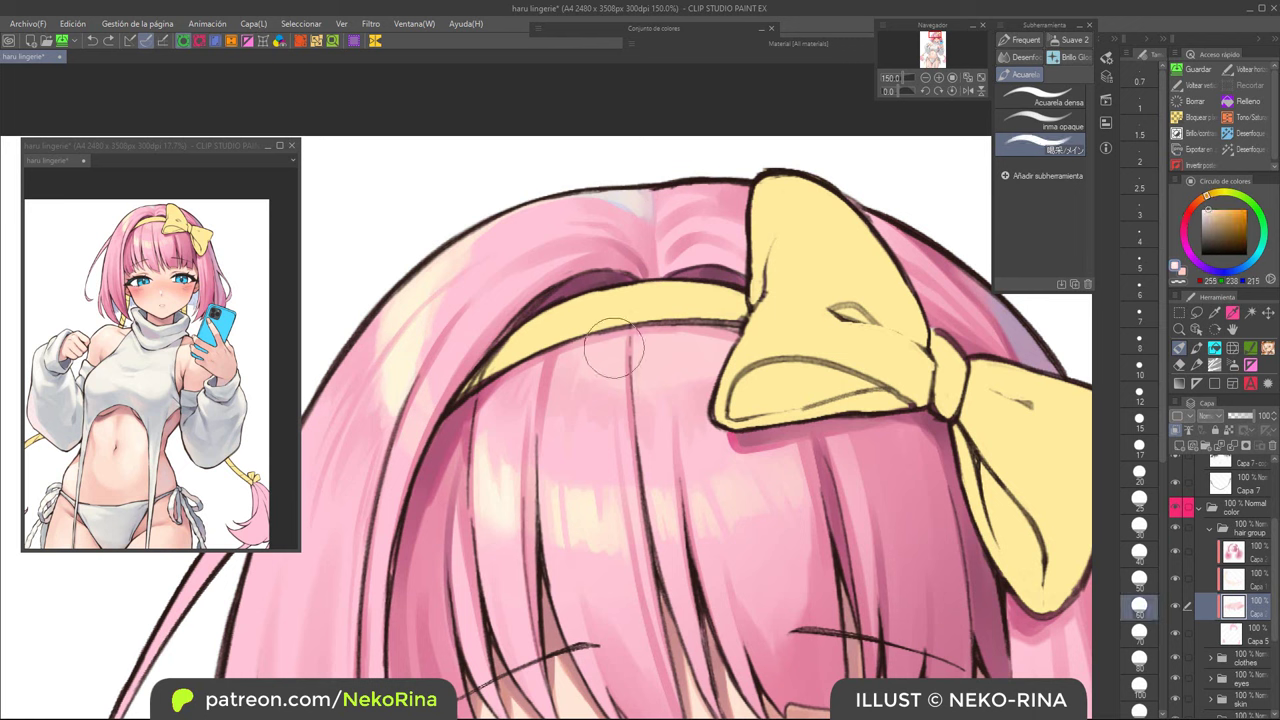
mouse_move(617, 351)
left_mouse_down()
mouse_move(611, 363)
mouse_move(690, 350)
mouse_move(682, 364)
mouse_move(683, 350)
left_mouse_up()
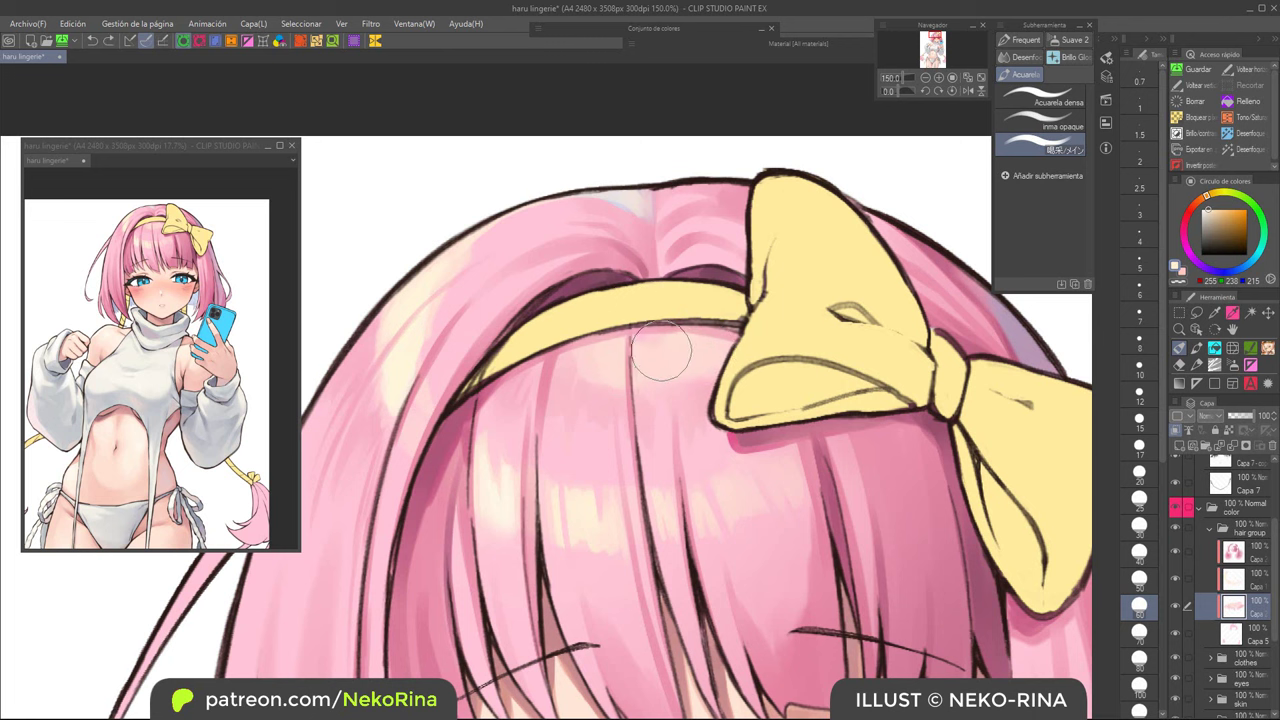
Step: Add pale cream light to the crown near the parting and shape it with transparent color
scroll(645, 320, "up", 1)
mouse_move(613, 277)
left_mouse_down()
mouse_move(589, 281)
mouse_move(610, 288)
left_mouse_up()
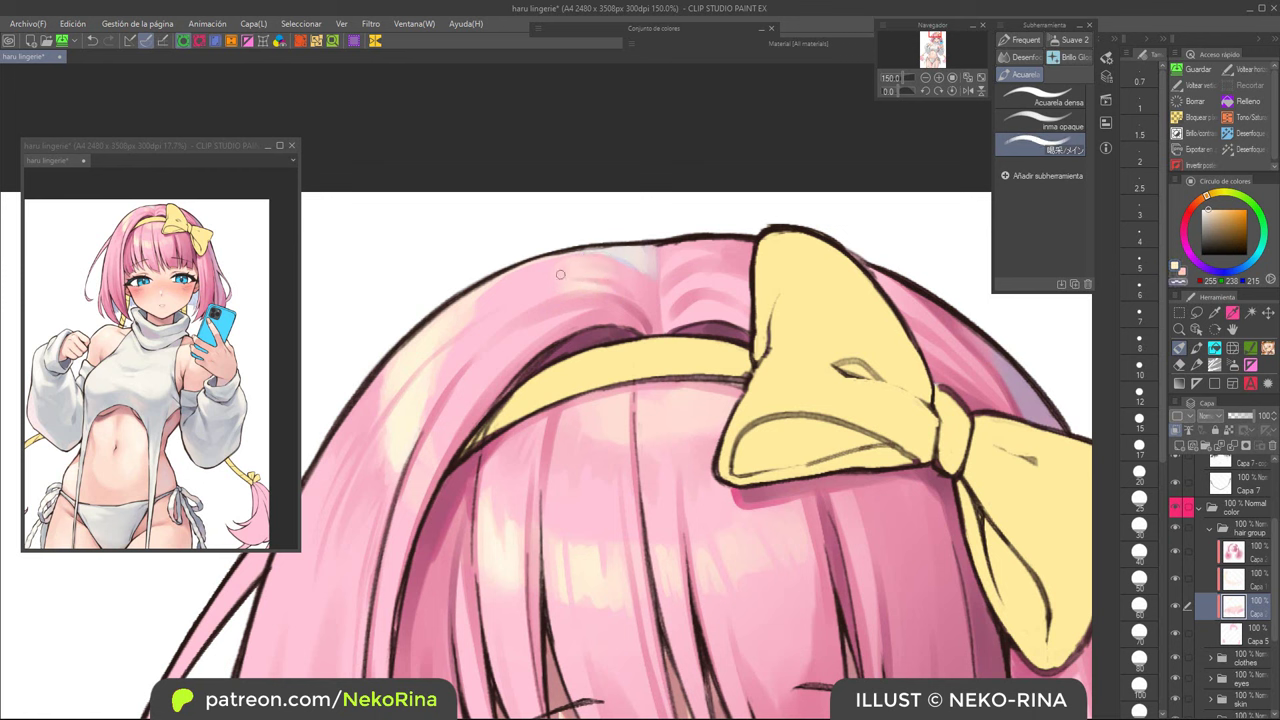
key("c")
left_click_drag(718, 250, 677, 263)
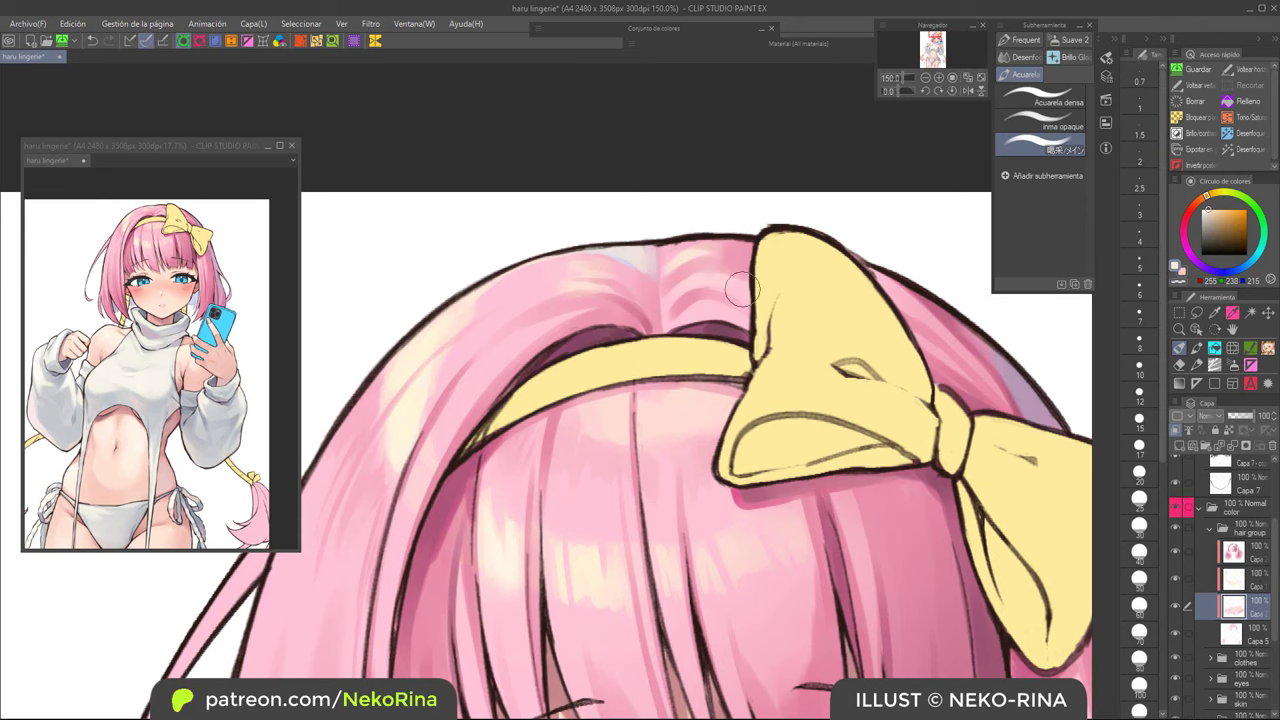
scroll(750, 295, "down", 3)
scroll(752, 388, "down", 3)
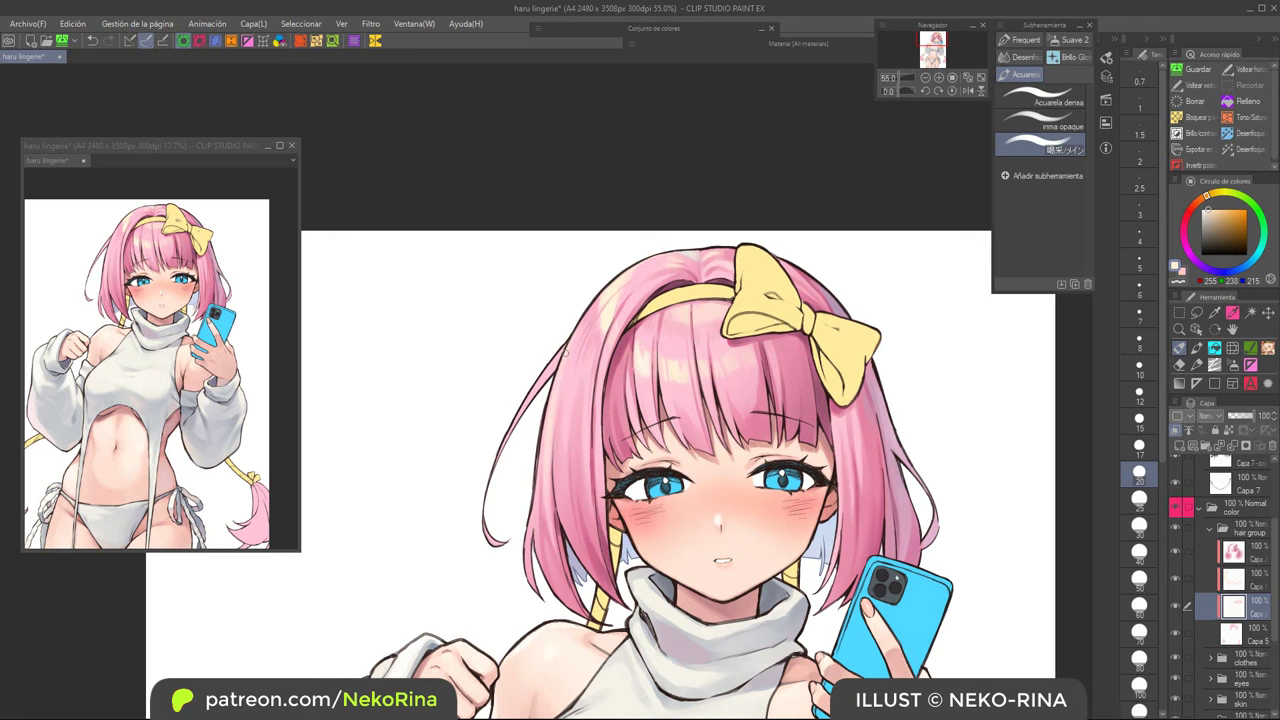
Step: Pick a pale cream from the crown highlight and paint with it on a new clipped layer at the top of the hair group
scroll(552, 539, "up", 1)
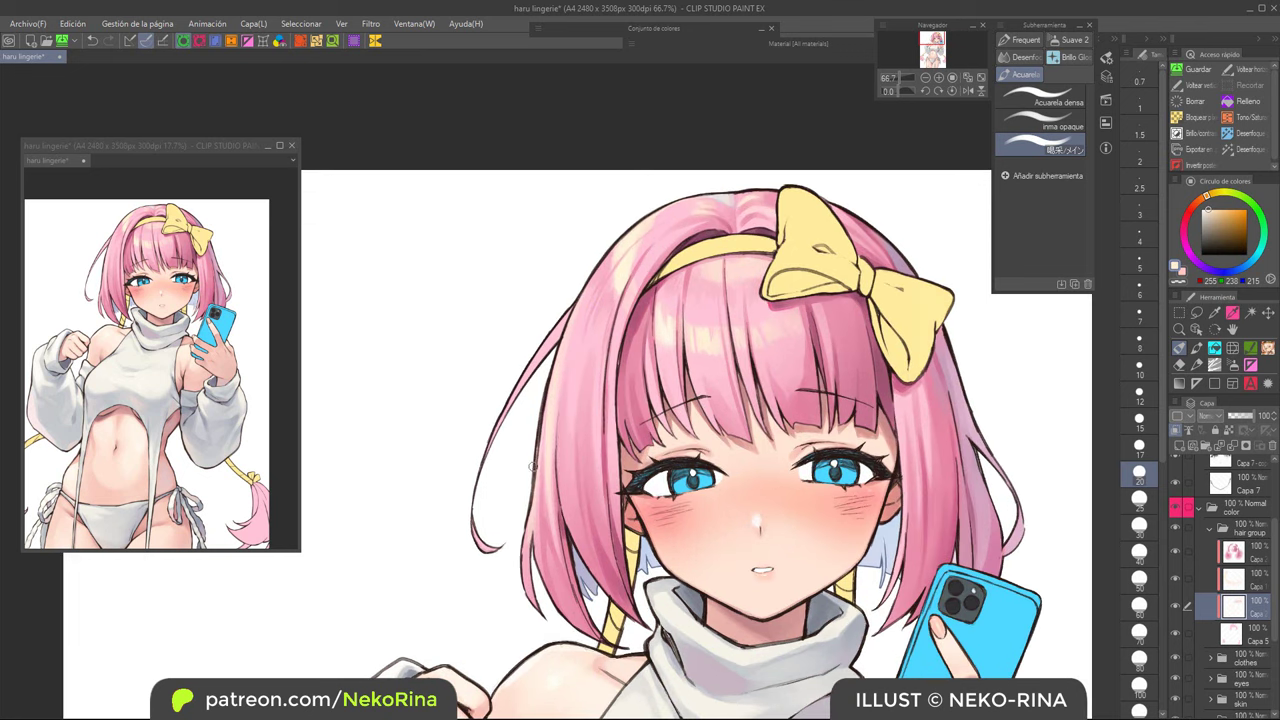
left_click(635, 236, "alt")
left_click_drag(856, 522, 768, 500)
left_click(1249, 560)
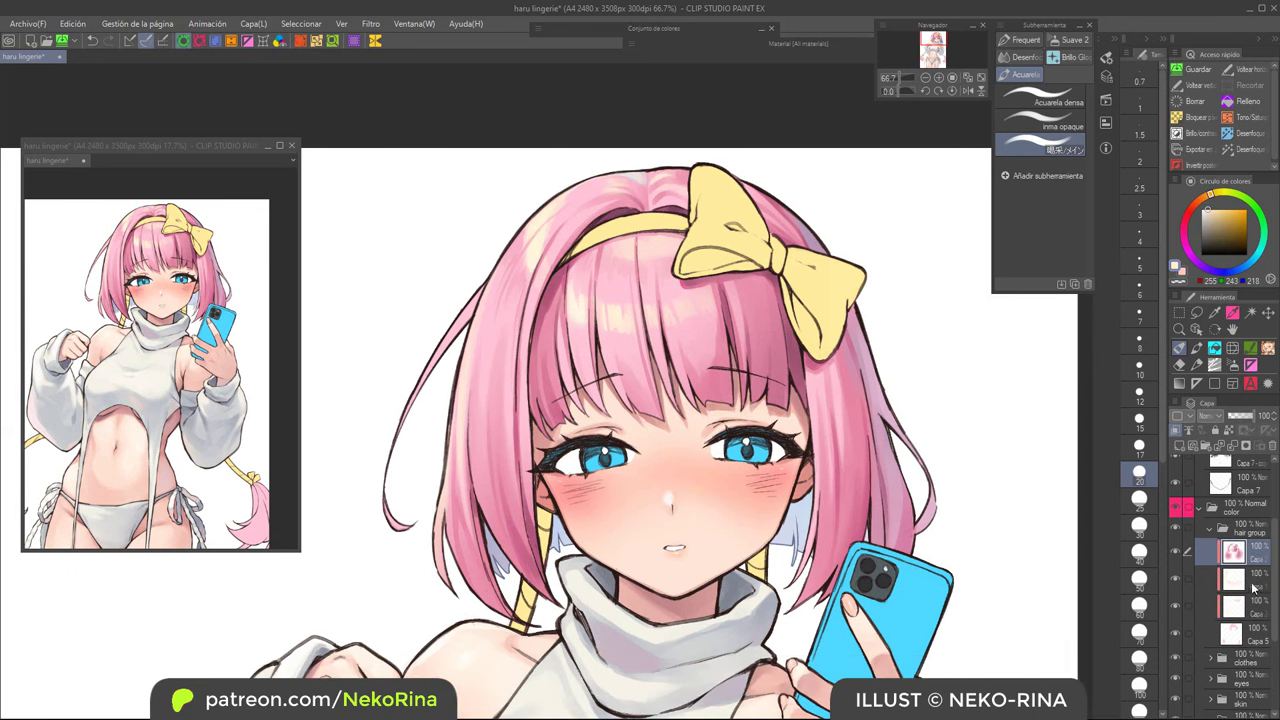
left_click(1218, 588)
left_click(1255, 556)
left_click(1180, 446)
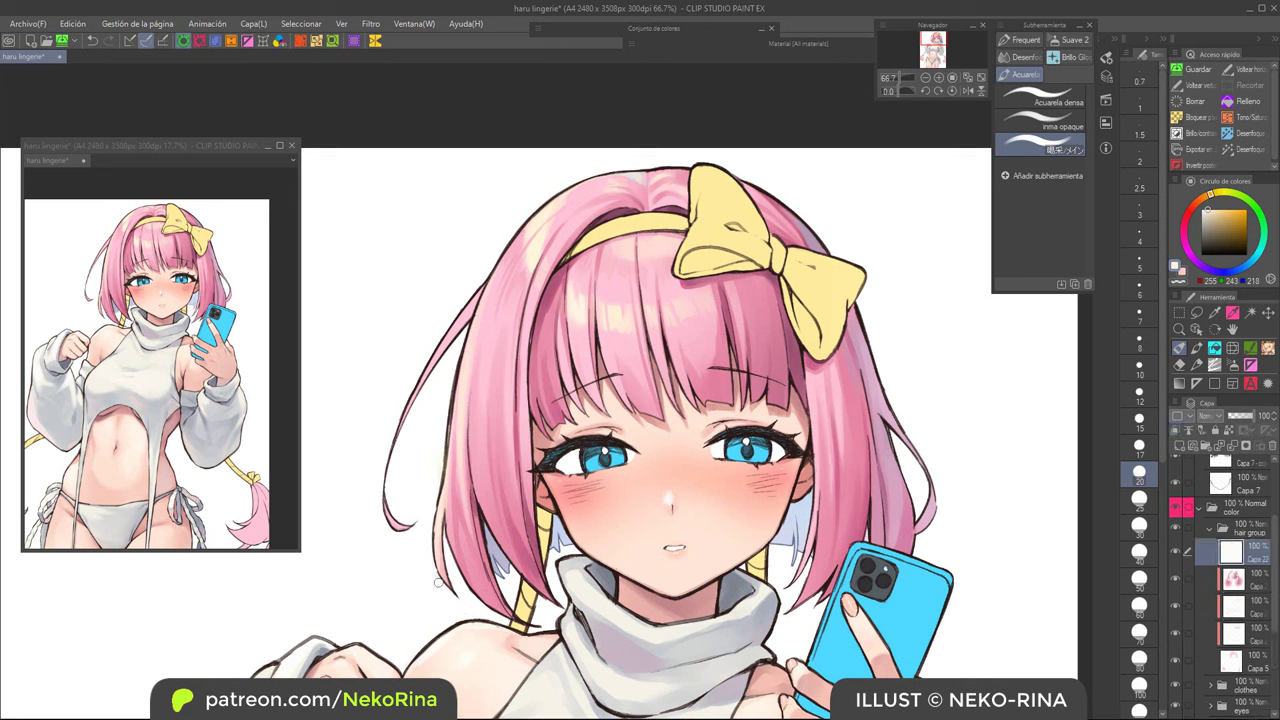
left_click(1176, 431)
mouse_move(480, 286)
left_mouse_down()
mouse_move(453, 340)
mouse_move(475, 296)
left_mouse_up()
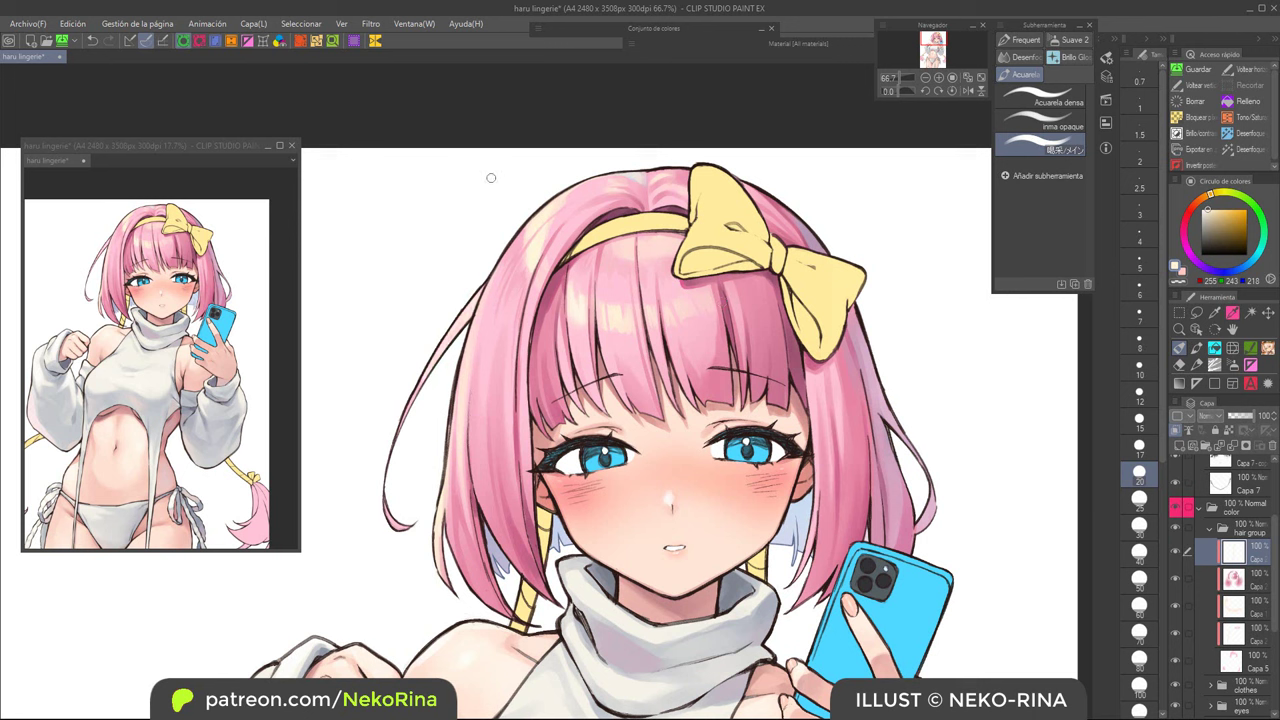
Step: Paint pale cream light along the outer edge of the viewer's-left side hair with the watercolor brush at size 60
key("bracketright")
key("bracketright")
key("bracketright")
key("bracketright")
key("bracketright")
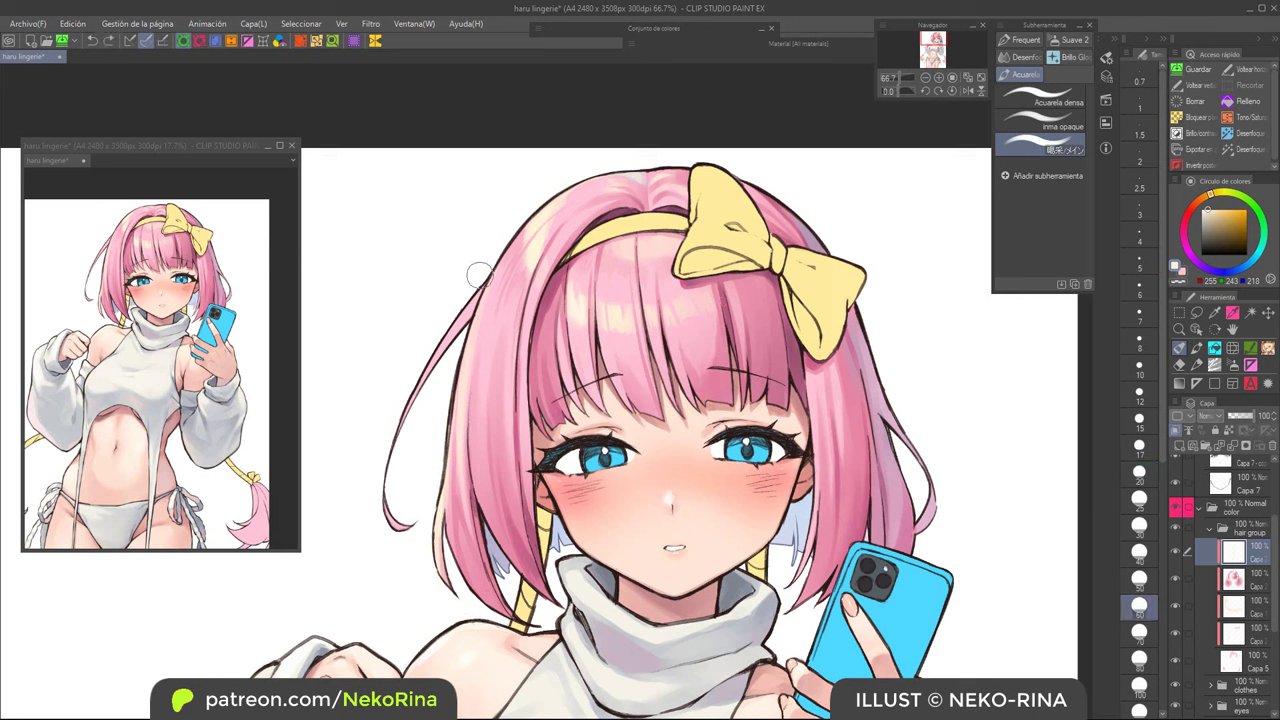
left_click_drag(478, 287, 441, 347)
Step: Refine the cream rim light on the side hair's outer edge using lighter cream tones such as RGB 255, 243, 238 at brush sizes 15 and 20
scroll(512, 490, "up", 2)
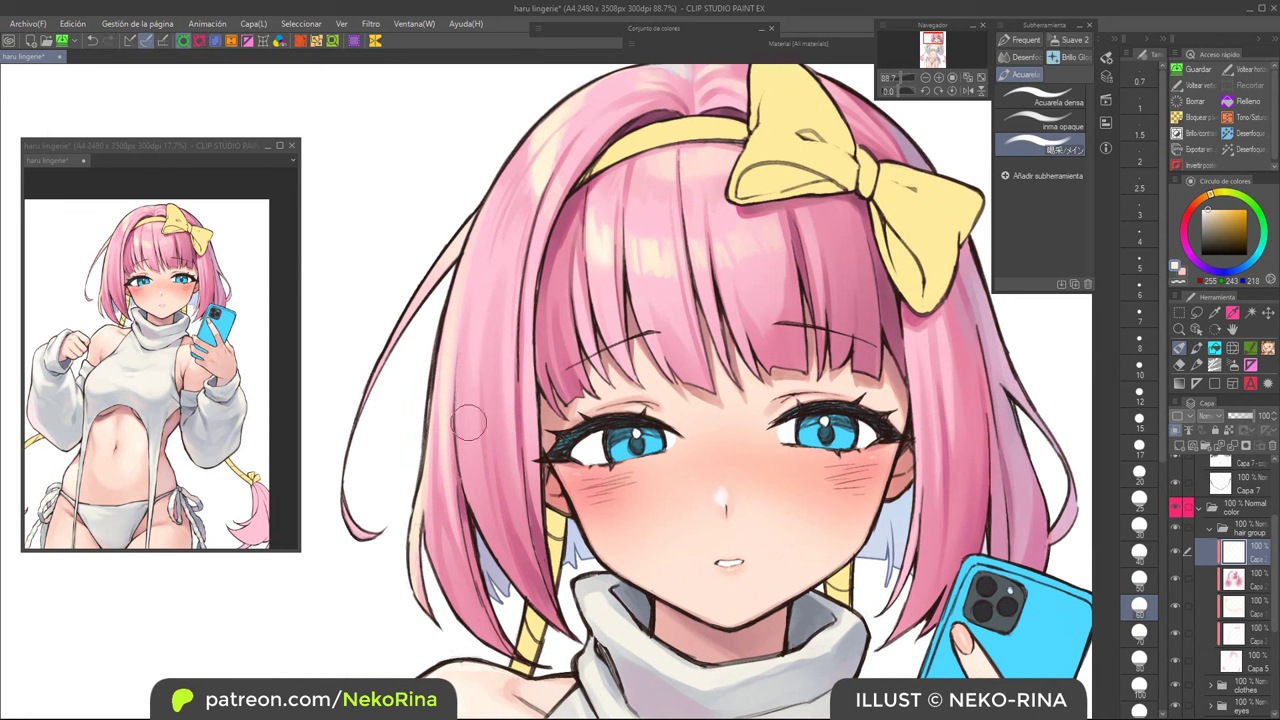
left_click(1205, 208)
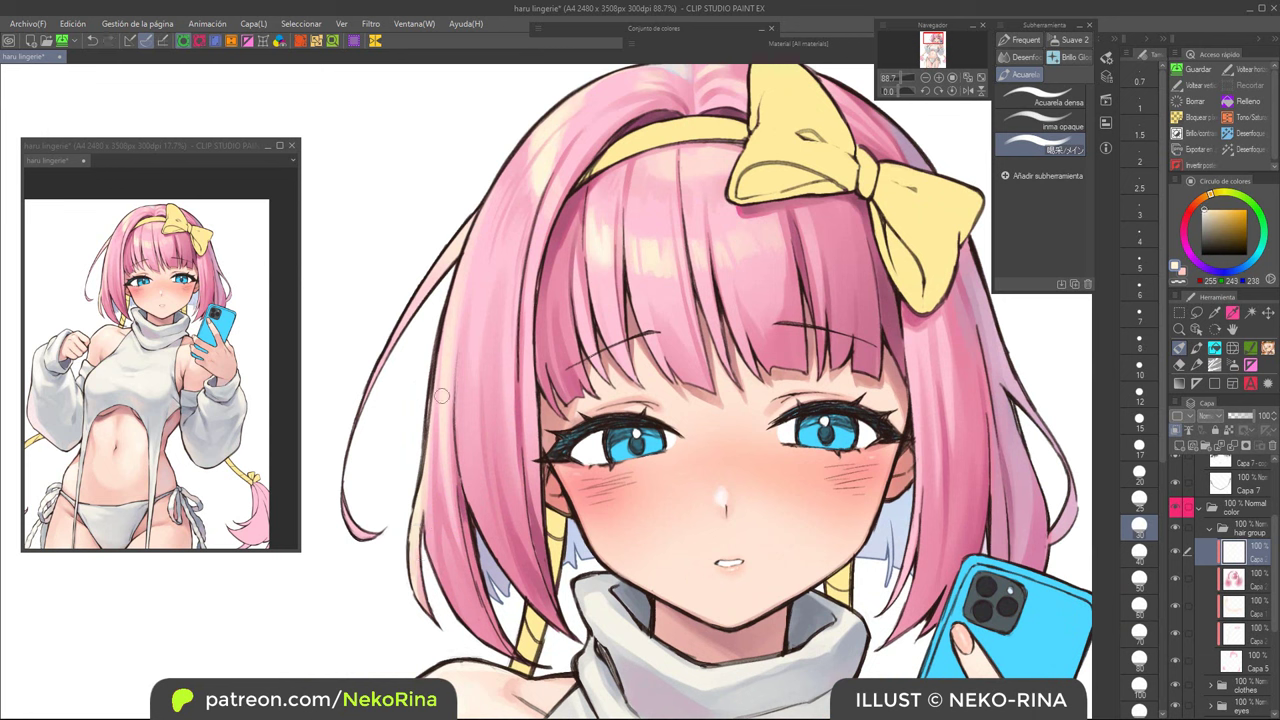
left_click(1139, 417)
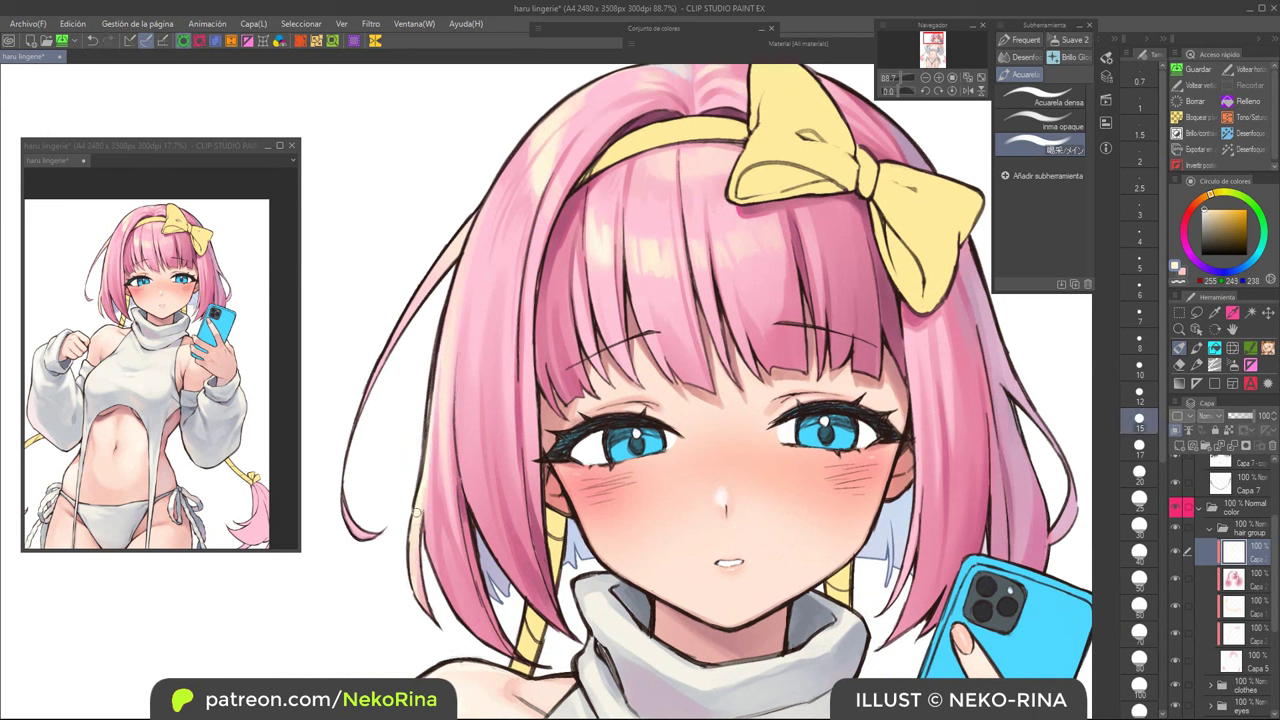
left_click_drag(483, 280, 461, 378)
key("bracketright")
key("bracketright")
left_click_drag(421, 432, 492, 251)
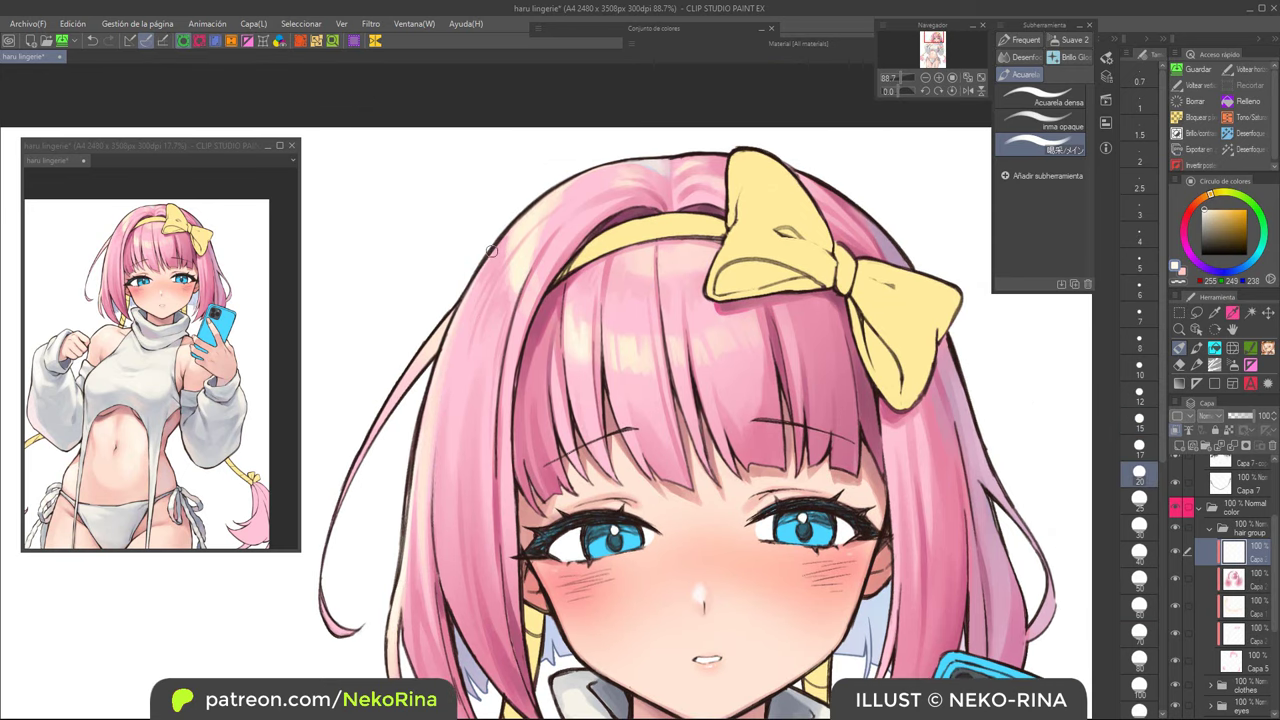
left_click_drag(429, 393, 512, 239)
left_click(530, 220, "alt")
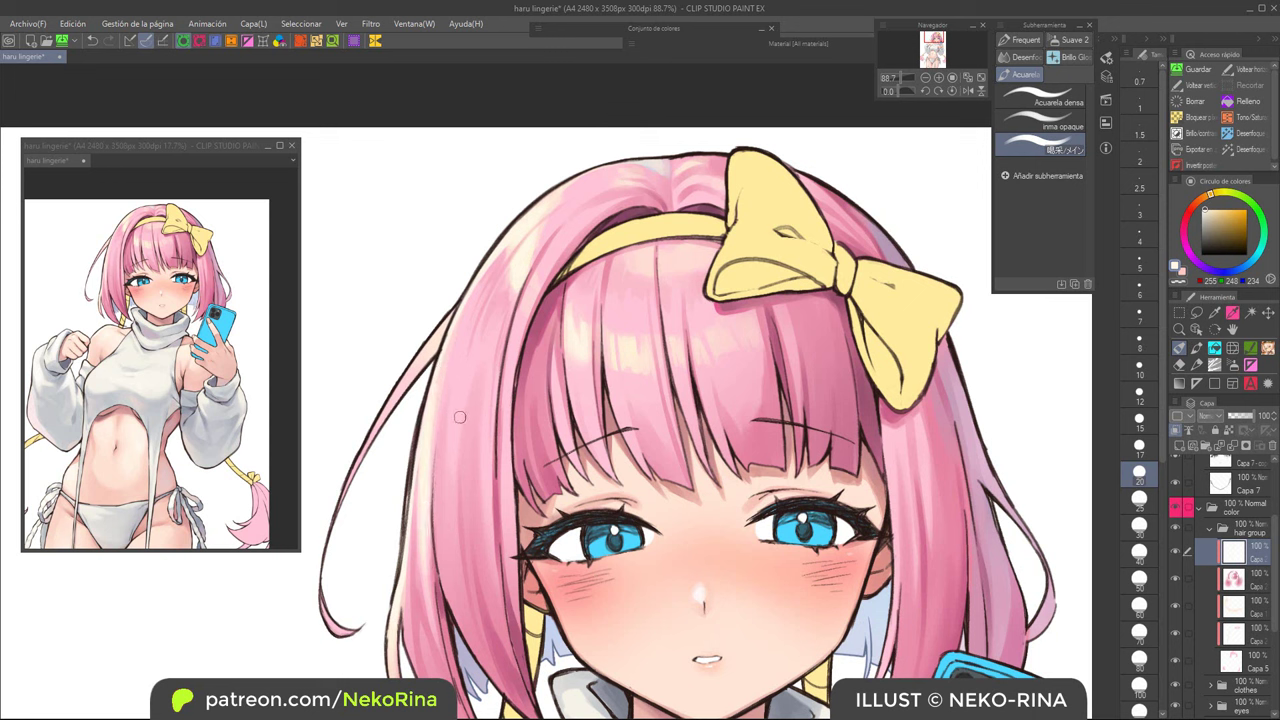
Step: Try to paint a long strand down the side hair with a cream tone picked from the bangs highlight, undoing both attempts
left_click(633, 347, "alt")
left_click_drag(464, 342, 448, 474)
key("ctrl+z")
left_click_drag(466, 348, 451, 485)
key("ctrl+z")
Step: On the pink hair shading layer, touch up the bangs beneath the bow with light pinks picked from the hair, using brush sizes 15 and 12
scroll(745, 430, "down", 3)
left_click_drag(745, 430, 703, 364)
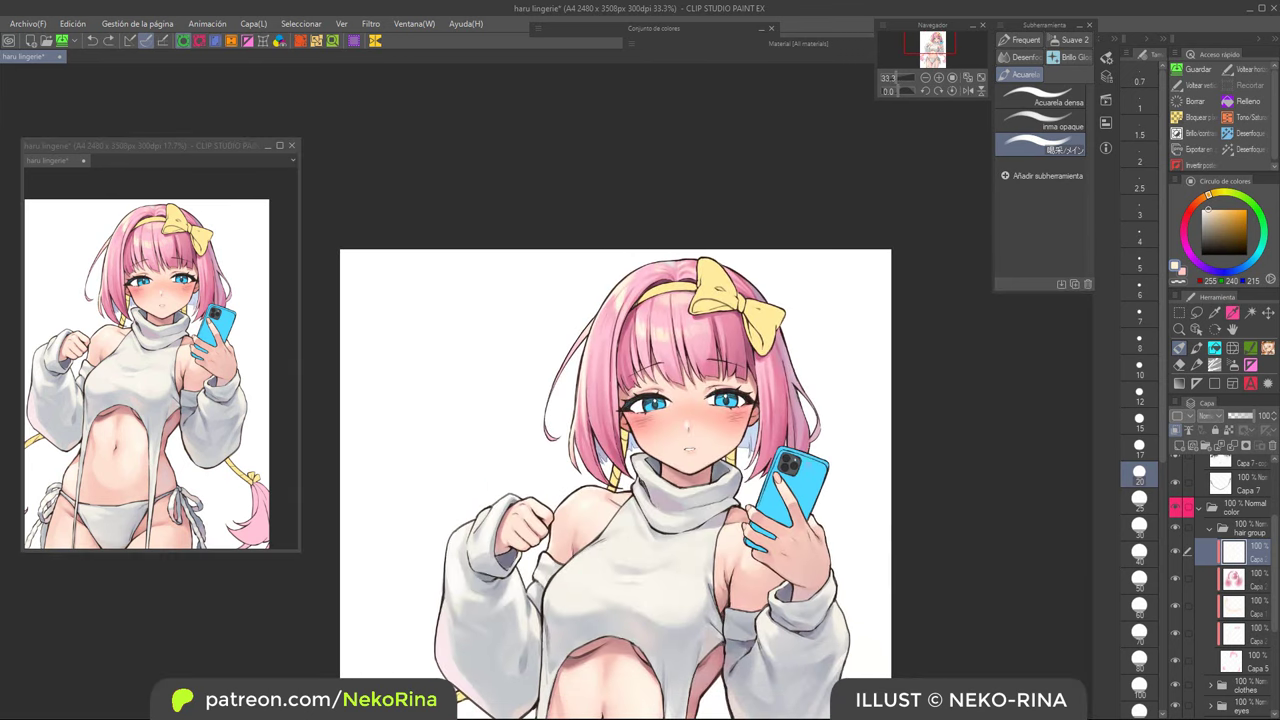
scroll(844, 318, "up", 3)
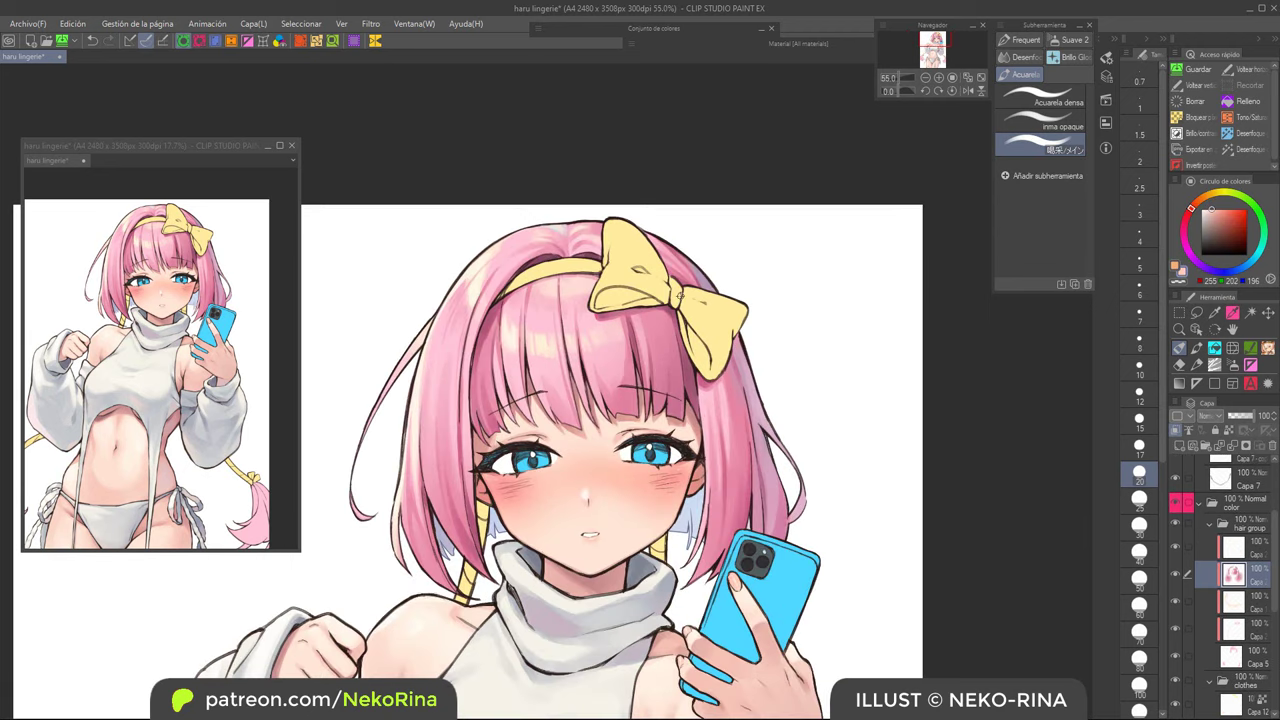
scroll(658, 371, "up", 2)
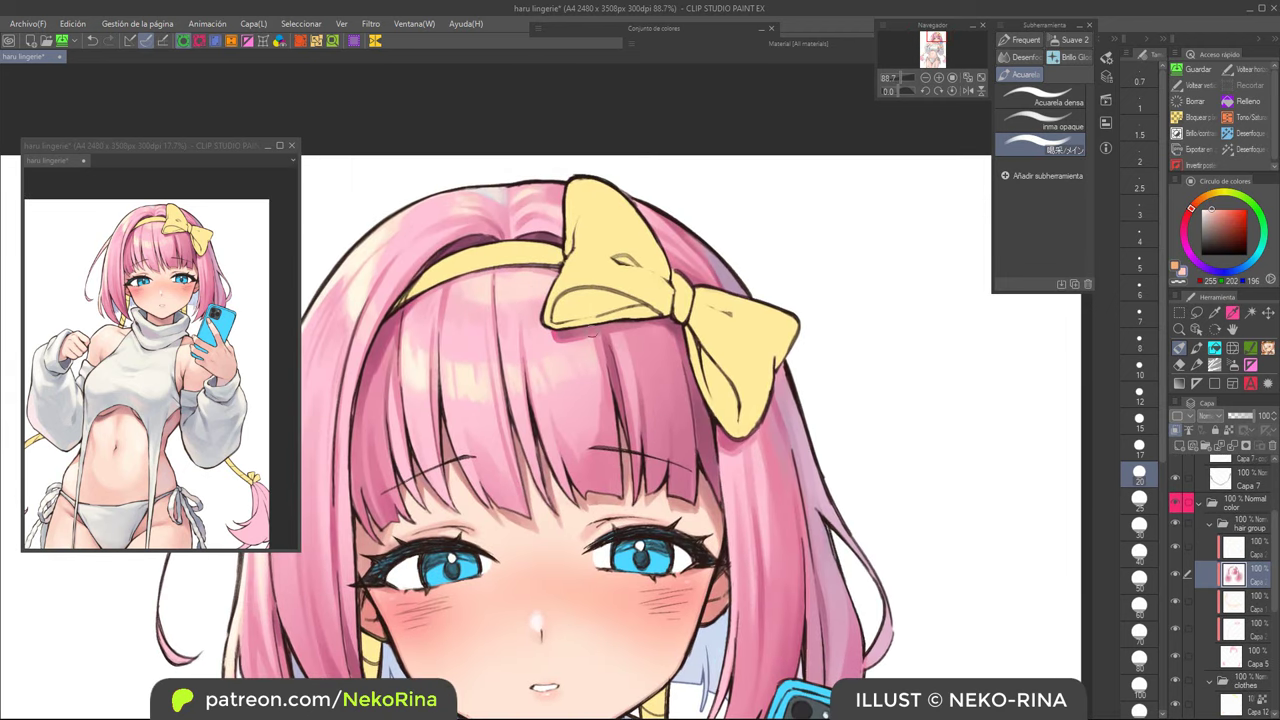
left_click(591, 380, "alt")
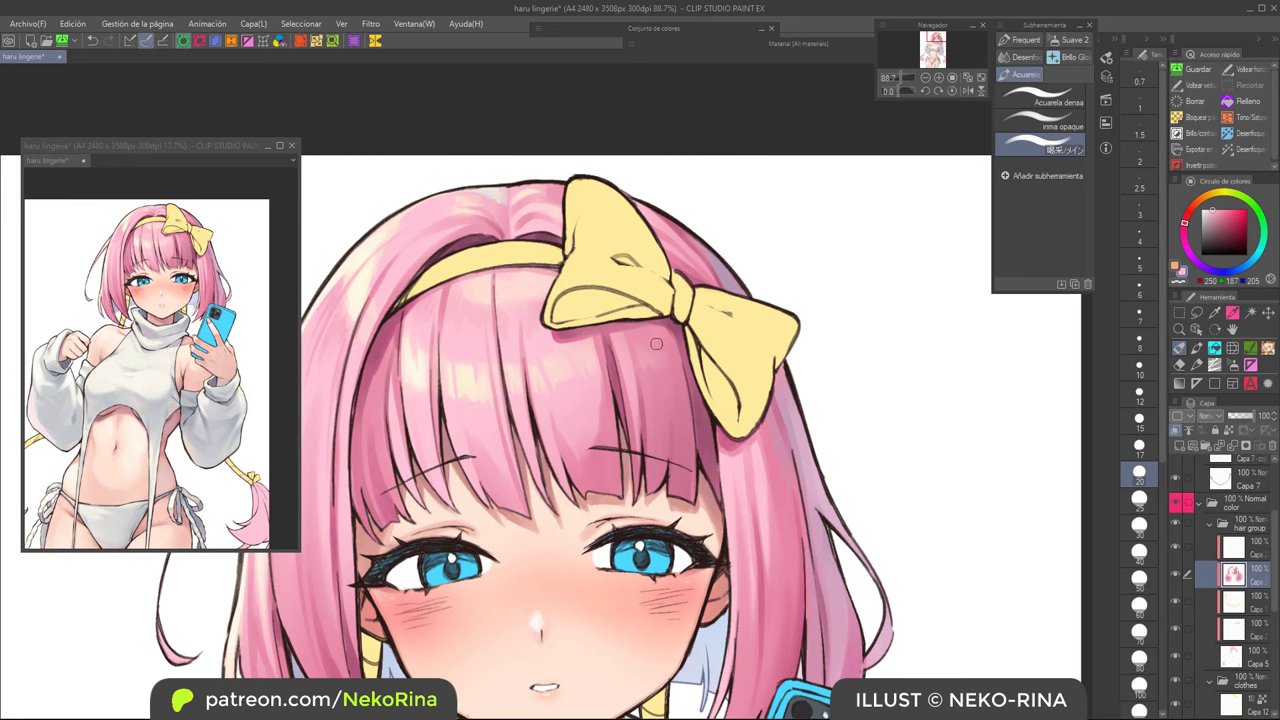
scroll(673, 379, "up", 2)
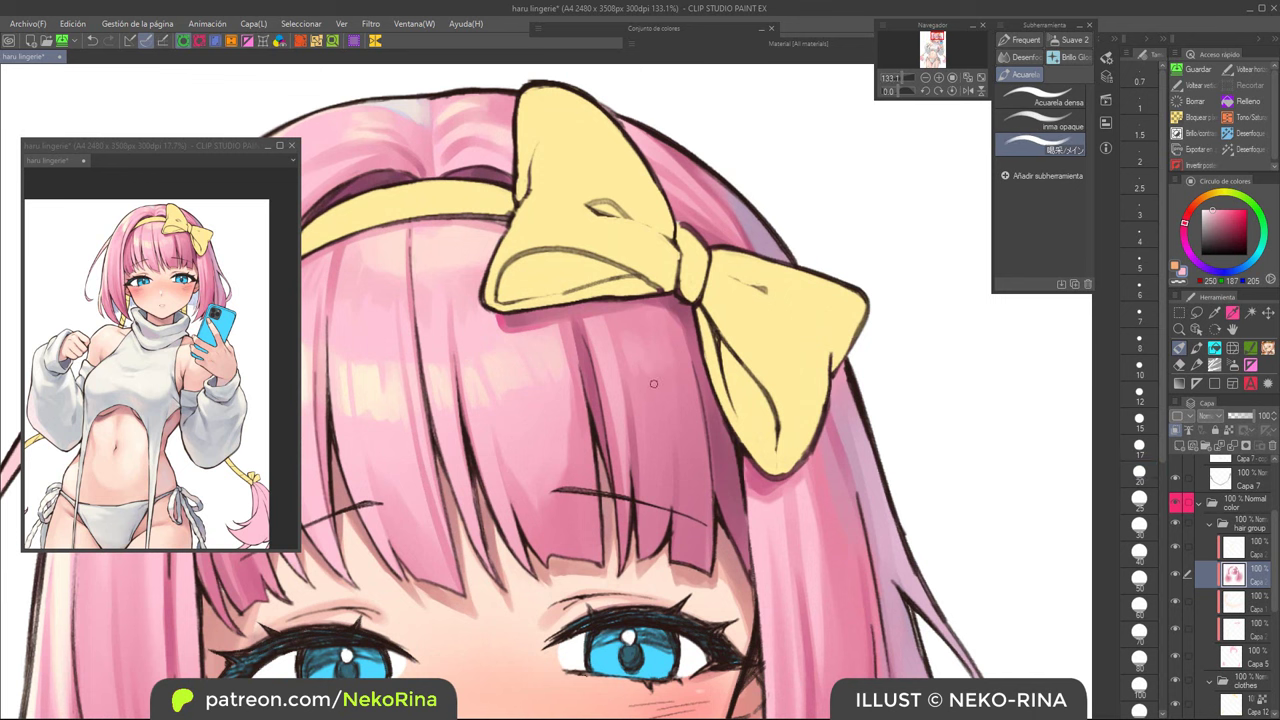
key("bracketright")
key("bracketright")
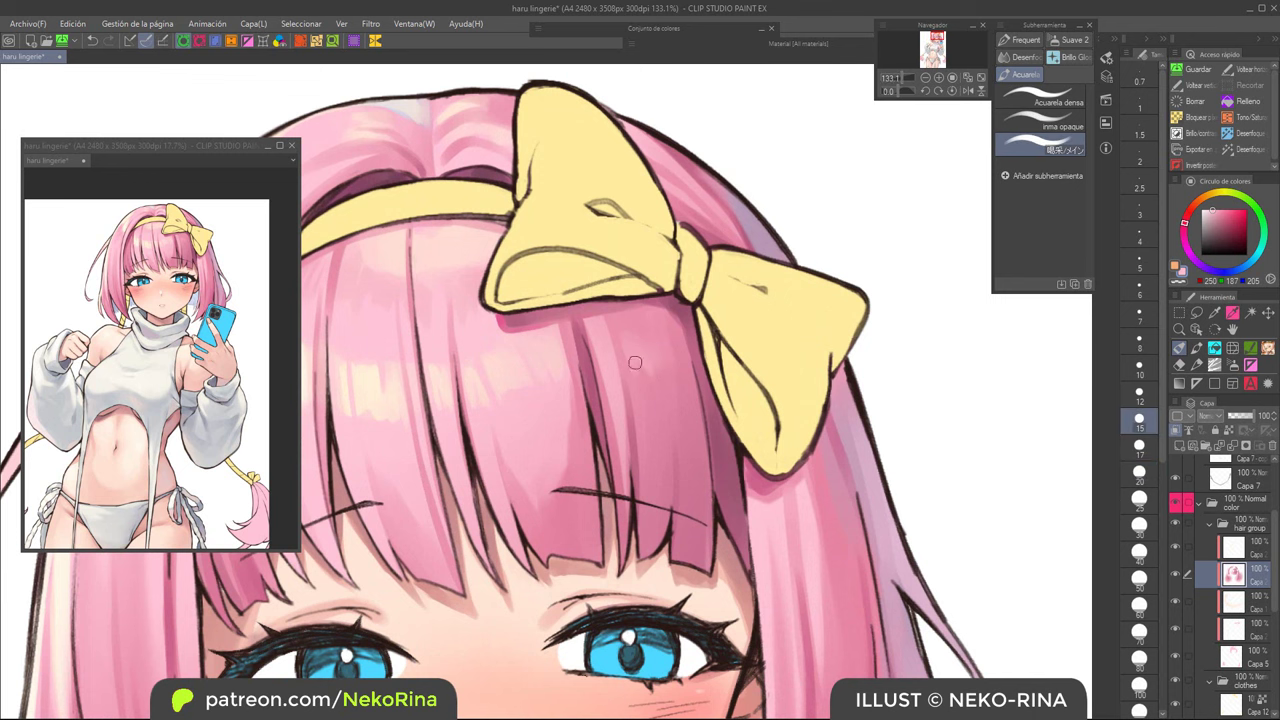
key("bracketleft")
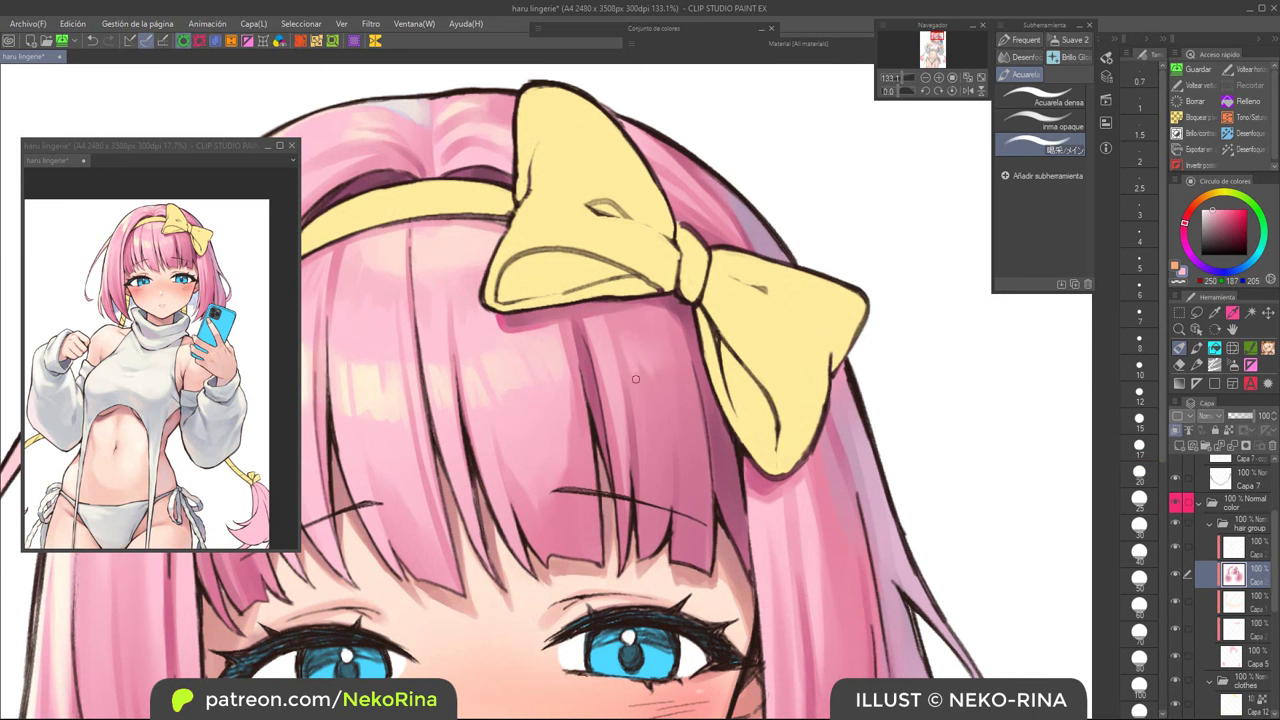
left_click_drag(667, 410, 751, 384)
left_click(634, 338, "alt")
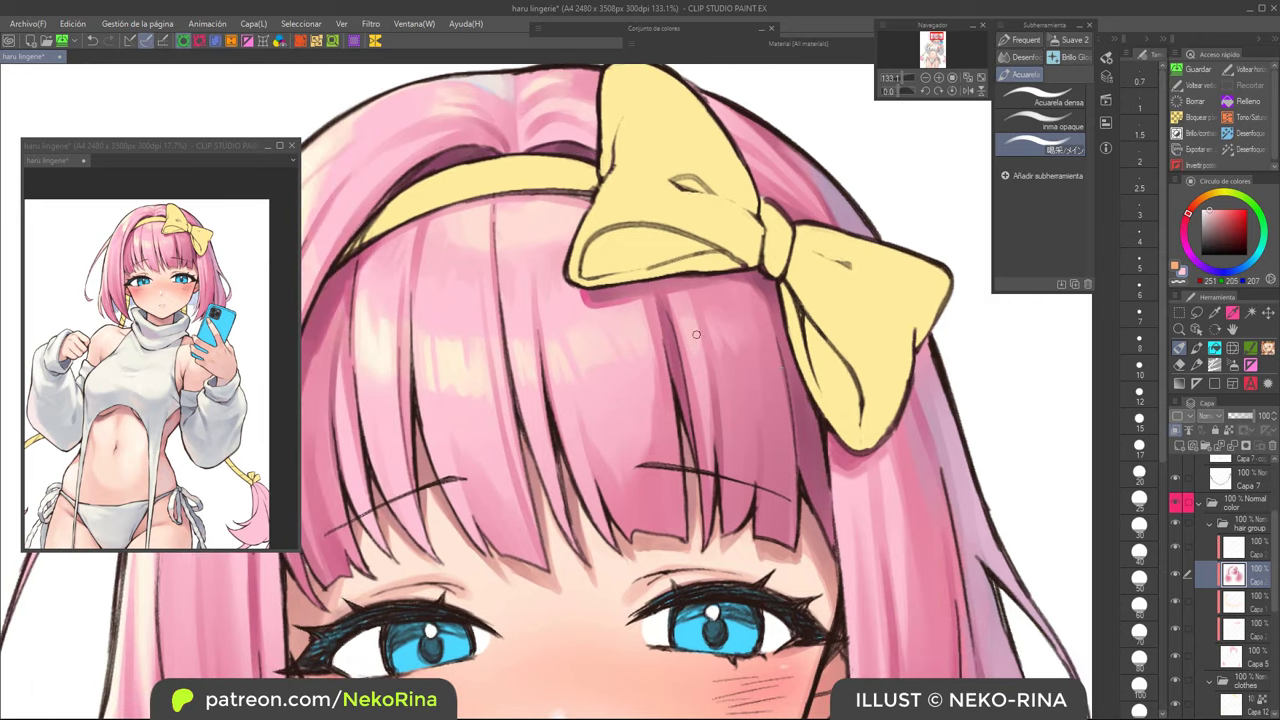
Step: Pick a pale cream from the bangs highlight and extend the highlight onto the strands beneath the bow
scroll(808, 248, "down", 3)
left_click_drag(787, 395, 797, 450)
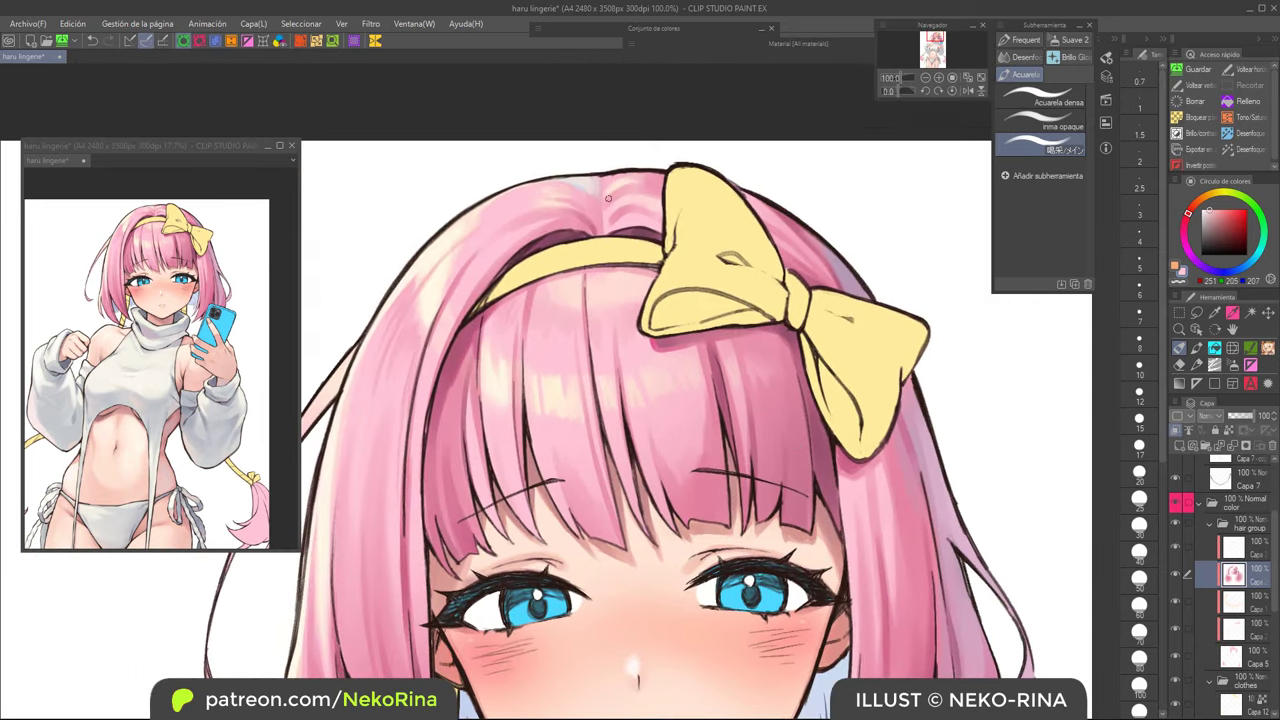
left_click(563, 411, "alt")
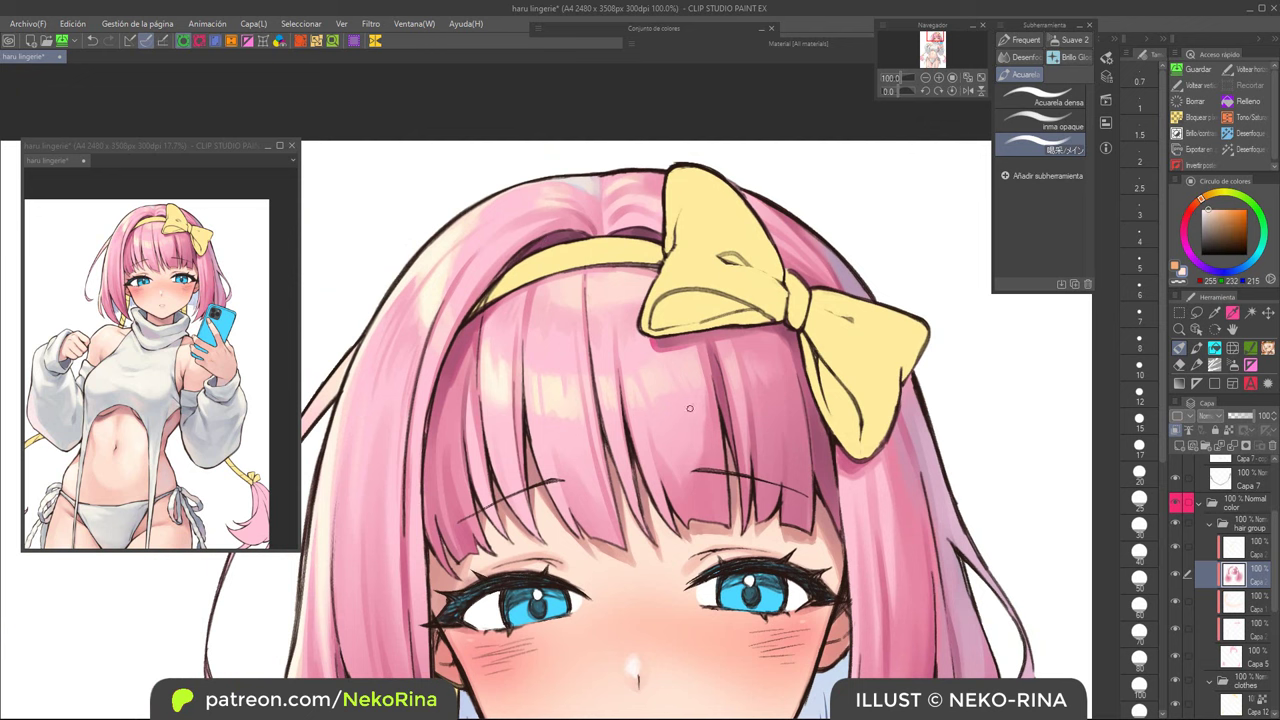
left_click_drag(689, 408, 680, 380)
Step: Add a new clipped layer above the pink shading layer and airbrush tones picked around the forehead softly over the bang tips
key("ctrl+shift+n")
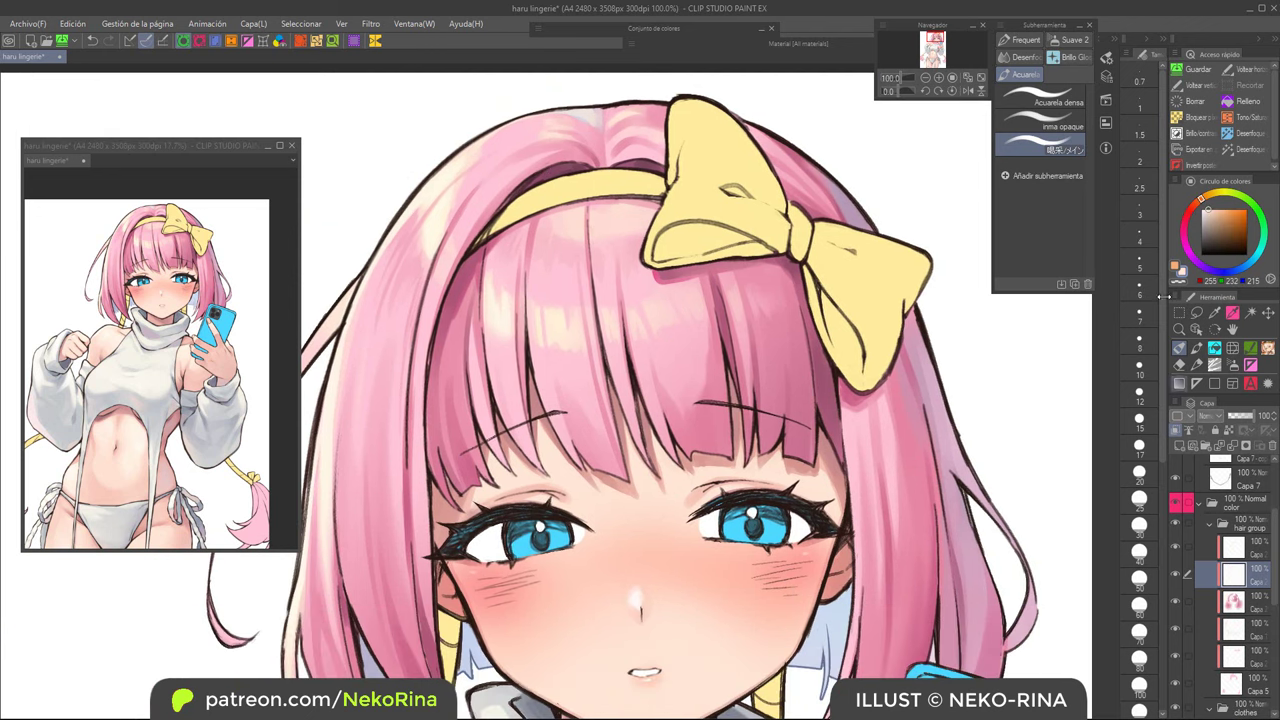
left_click(560, 360)
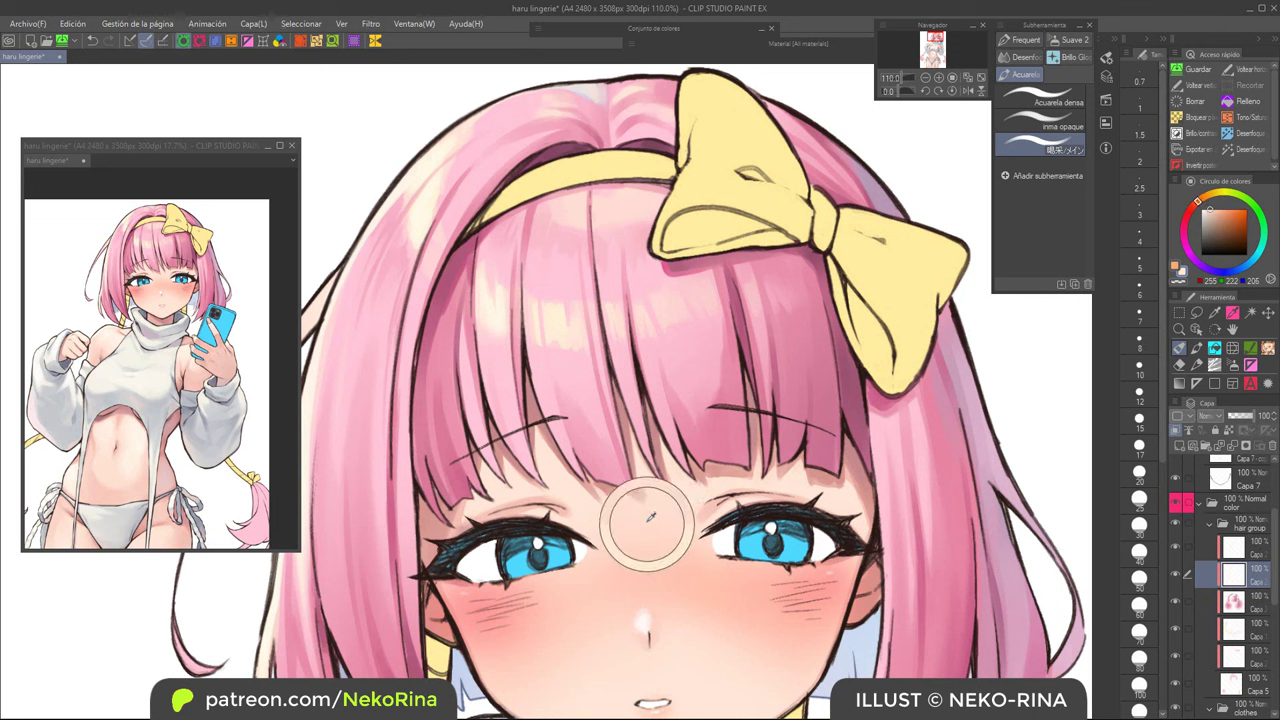
left_click(650, 505, "alt")
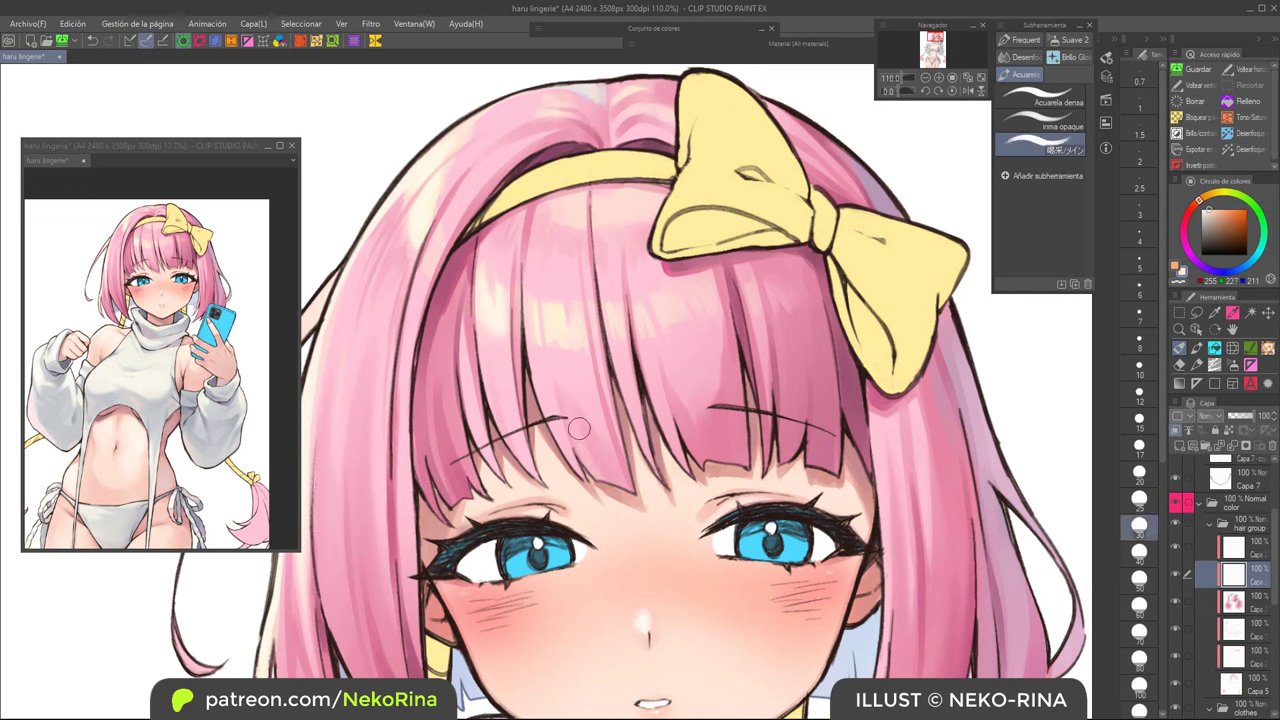
left_click(1073, 40)
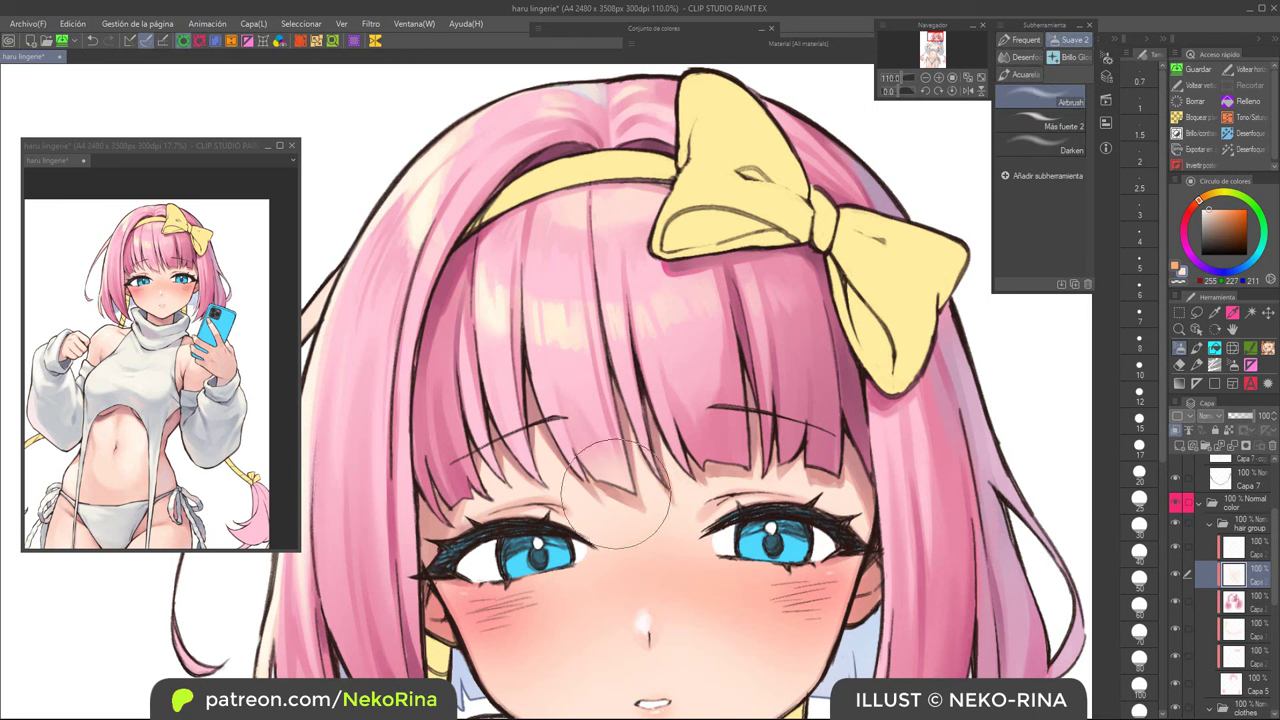
left_click(633, 500, "alt")
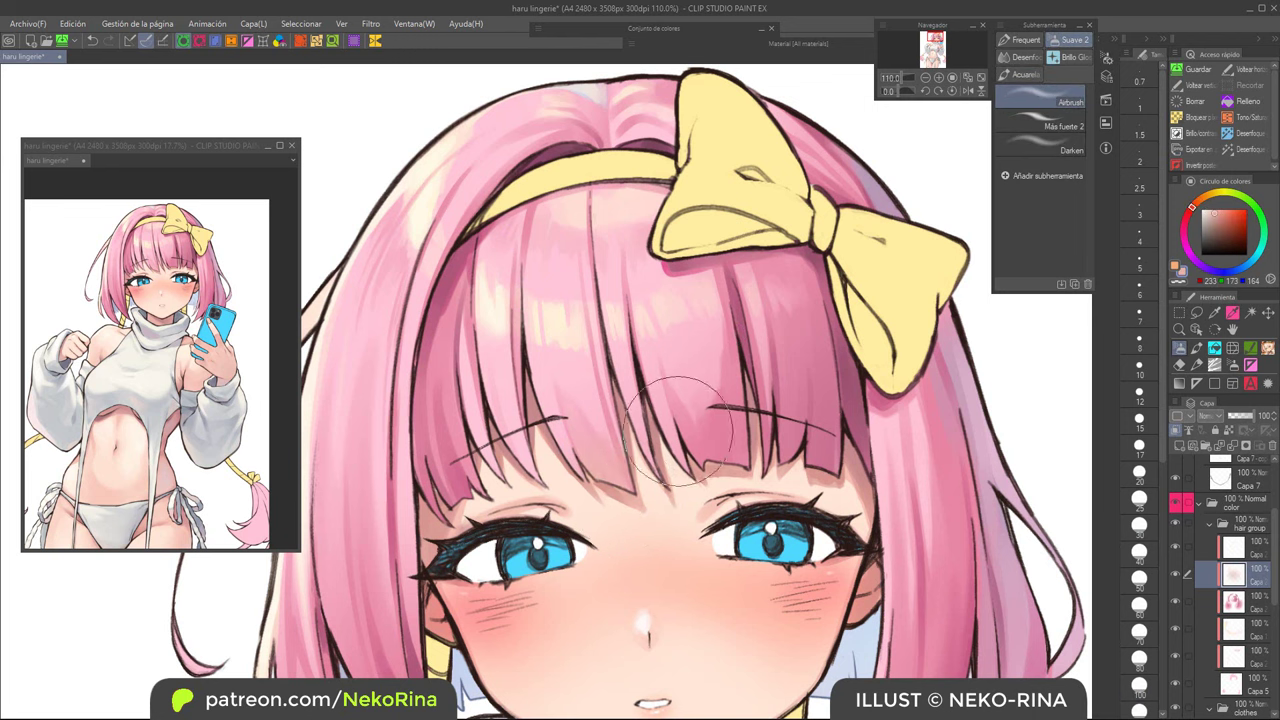
left_click(556, 464, "alt")
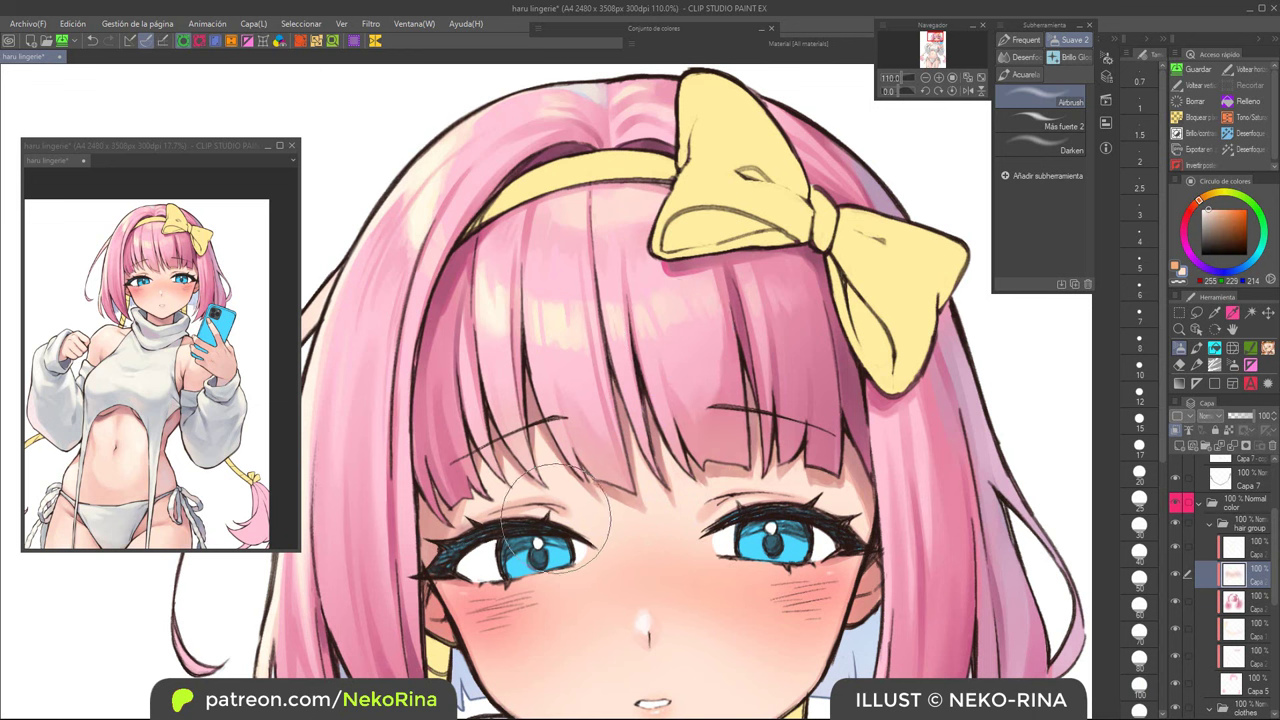
mouse_move(598, 494)
left_mouse_down()
mouse_move(618, 519)
mouse_move(602, 500)
mouse_move(653, 529)
mouse_move(688, 489)
mouse_move(735, 479)
mouse_move(766, 506)
mouse_move(693, 469)
mouse_move(750, 489)
mouse_move(838, 497)
left_mouse_up()
Step: Choose a deeper peach, RGB 255, 204, 174, and airbrush it over the bang tips above the viewer's-right eye
left_click(1216, 211)
left_click_drag(1217, 211, 1215, 209)
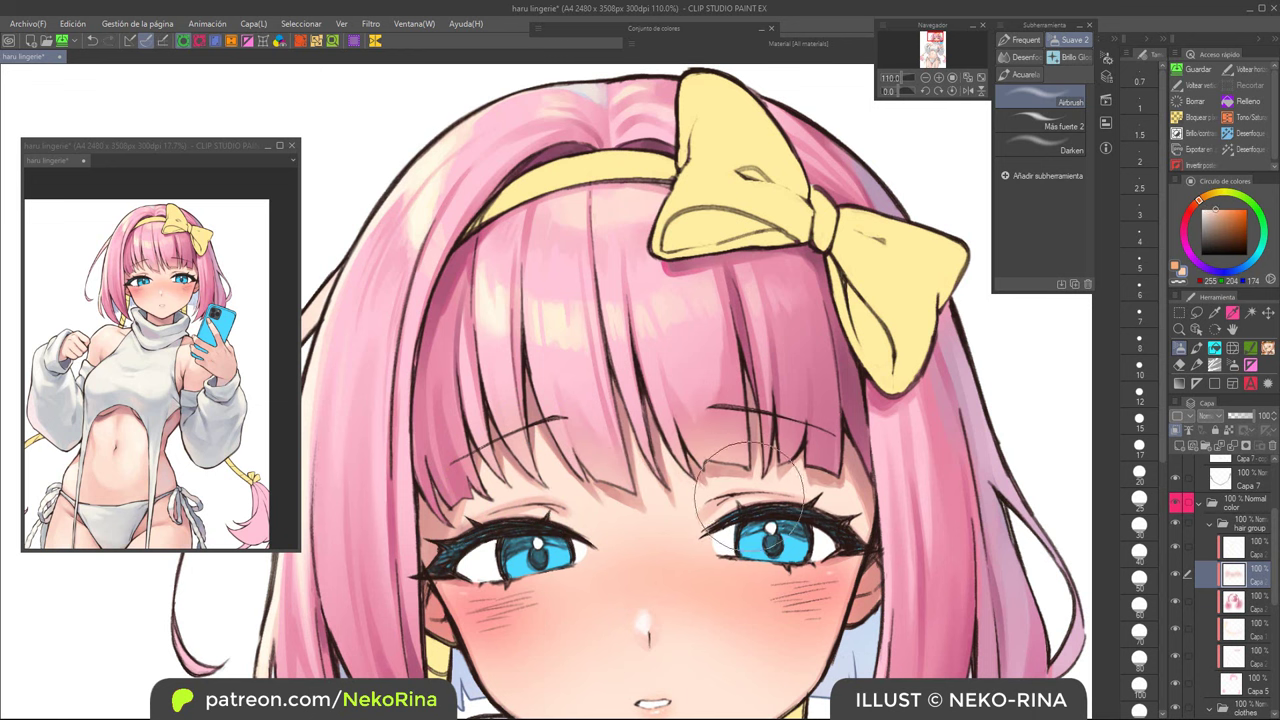
left_click_drag(820, 455, 854, 425)
left_click_drag(769, 419, 602, 237)
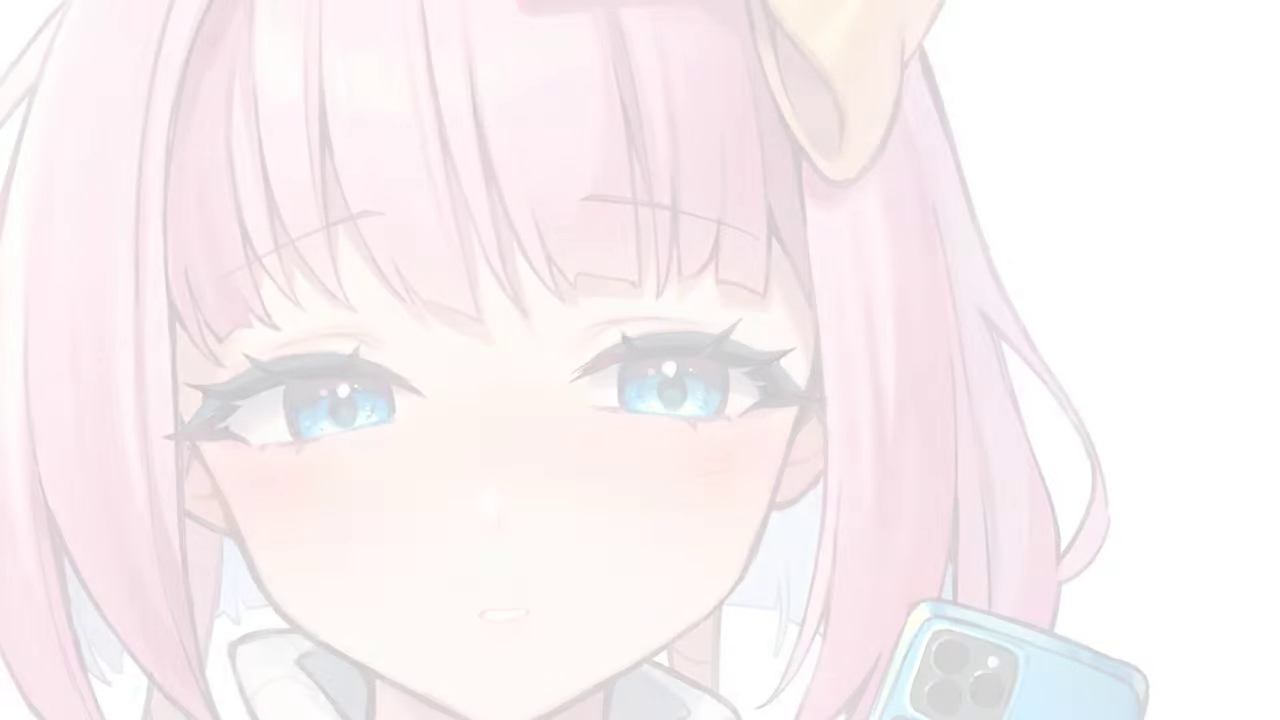